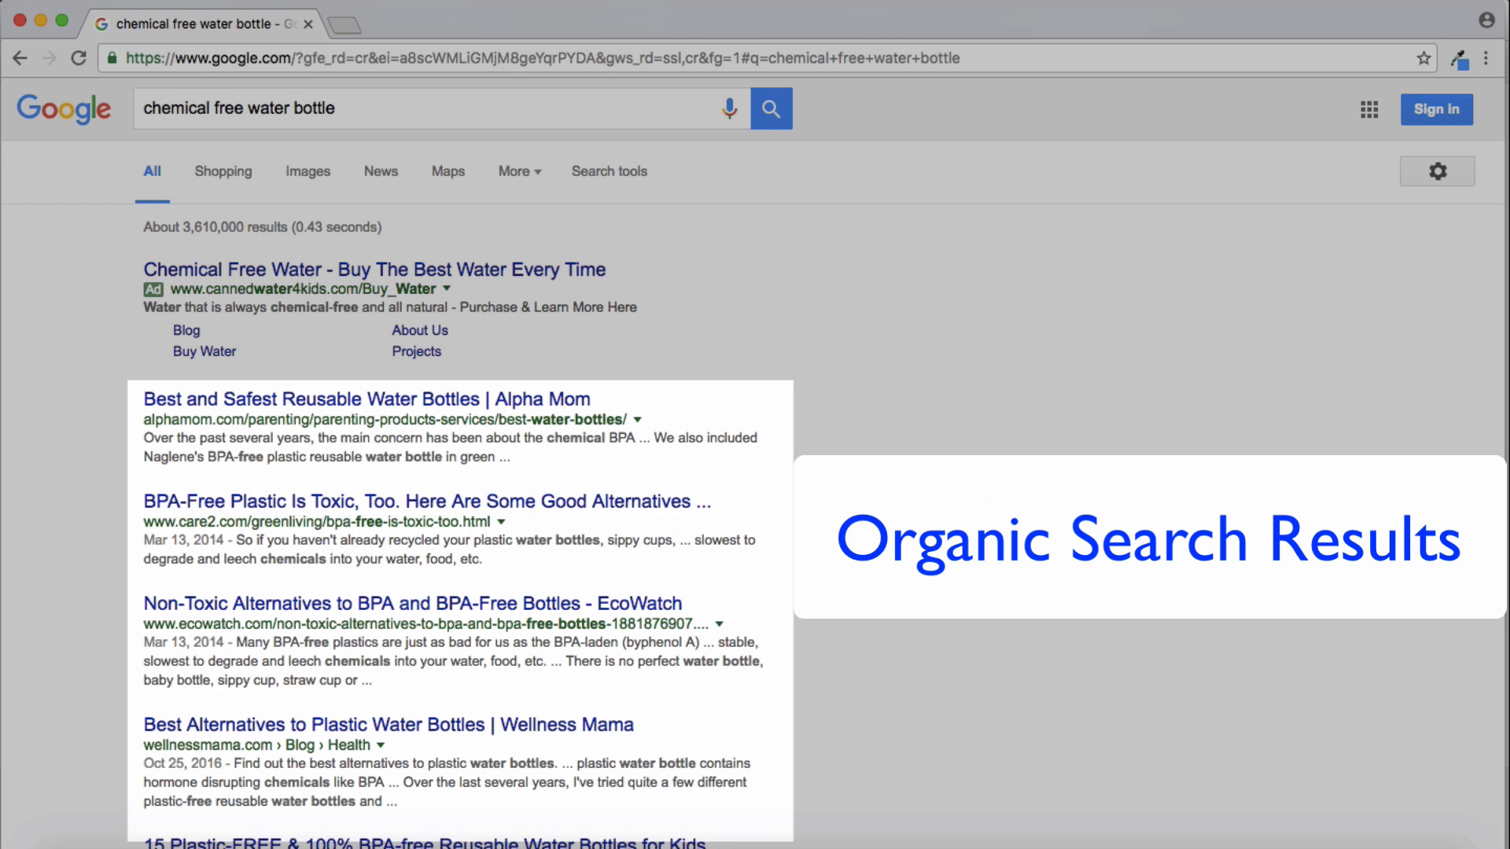
Step: Look through the Google results for "chemical free water bottle", from the organic listings to the related searches and page numbers
scroll(987, 493, "down", 6)
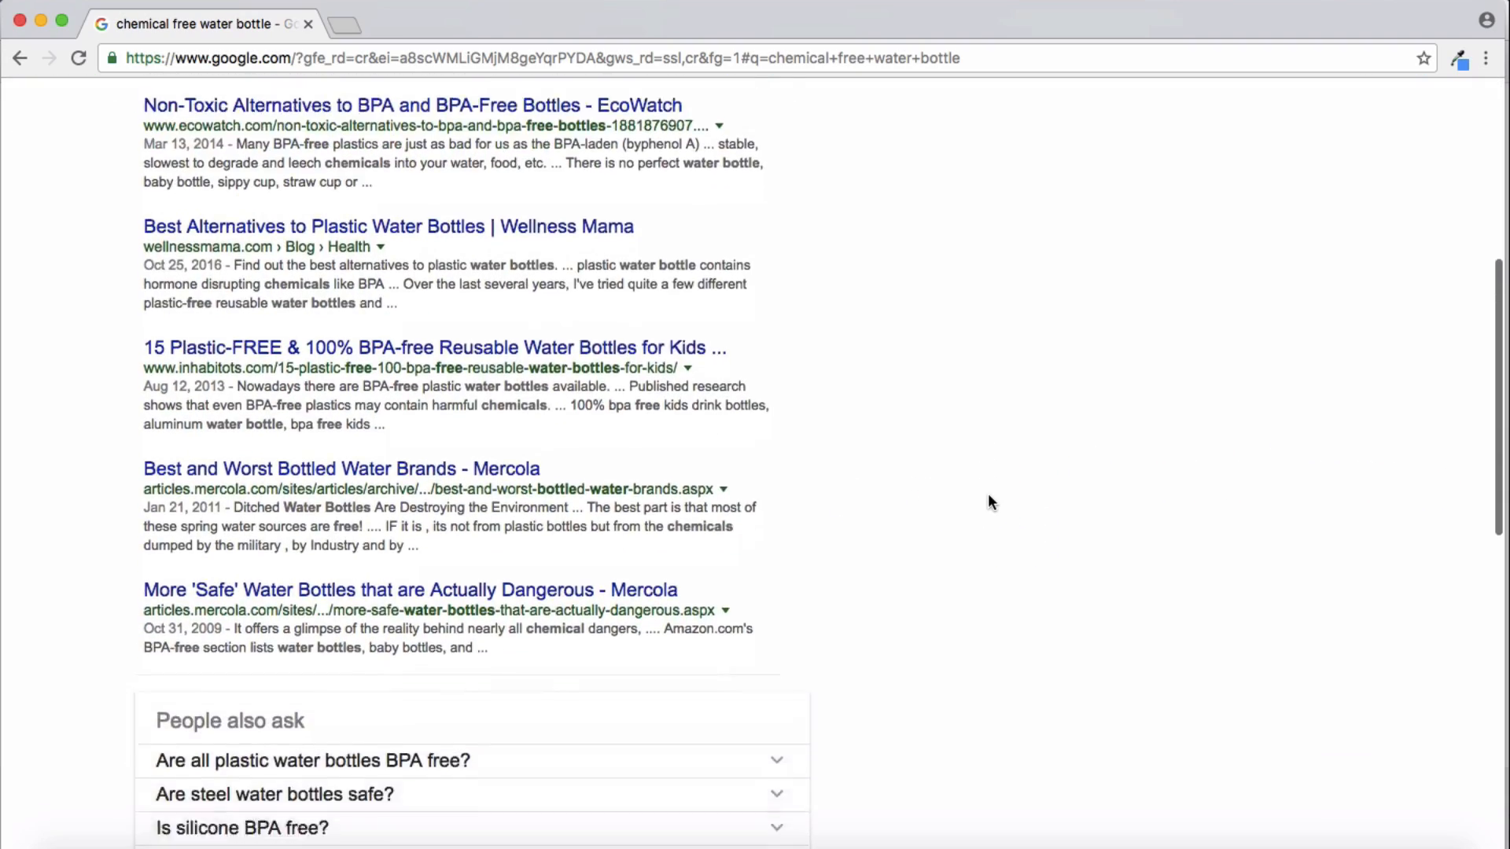
scroll(988, 496, "down", 8)
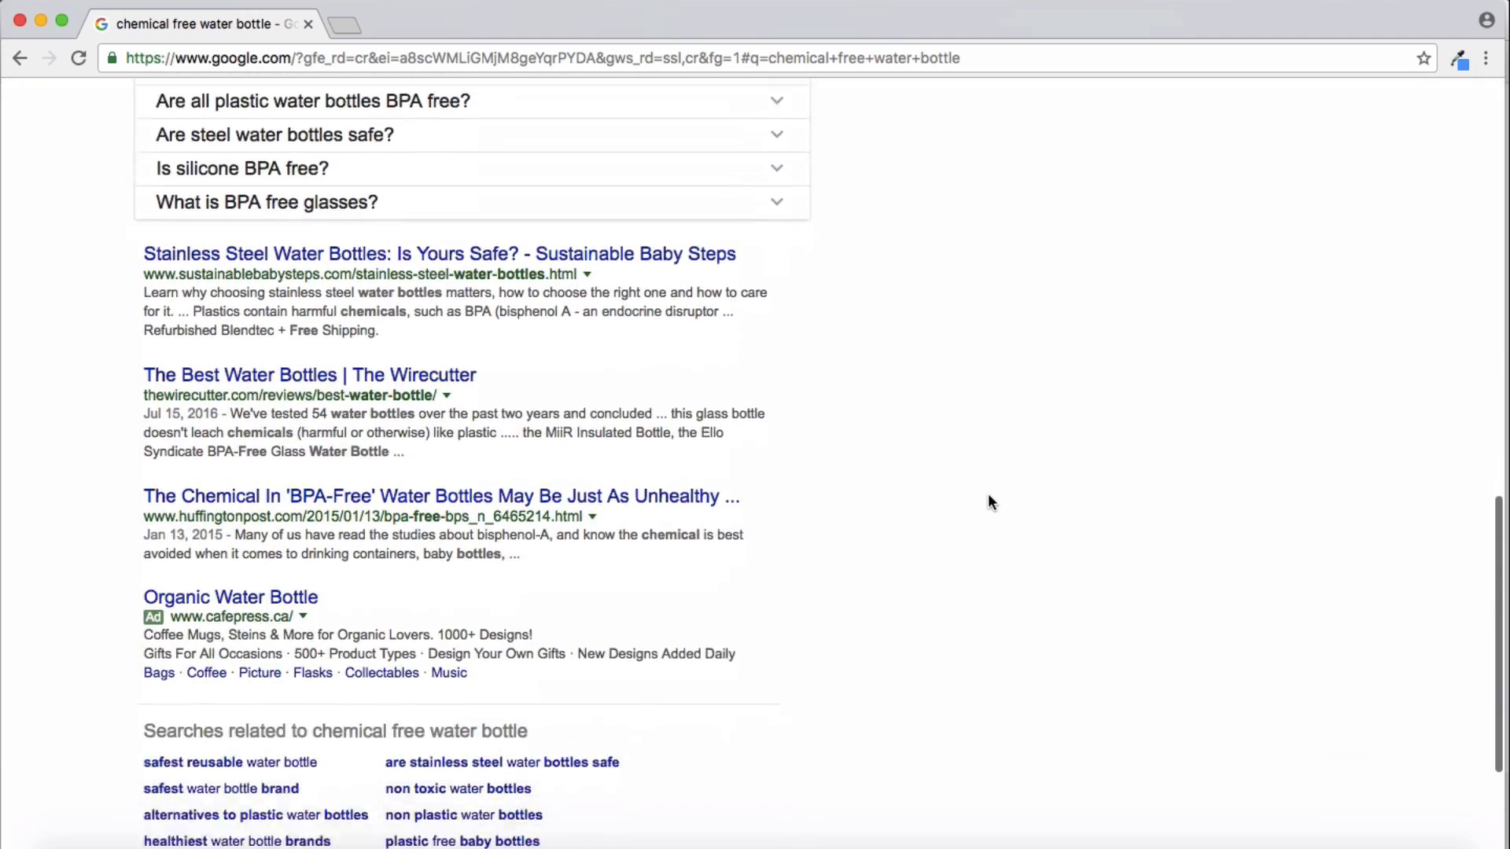
scroll(988, 502, "down", 3)
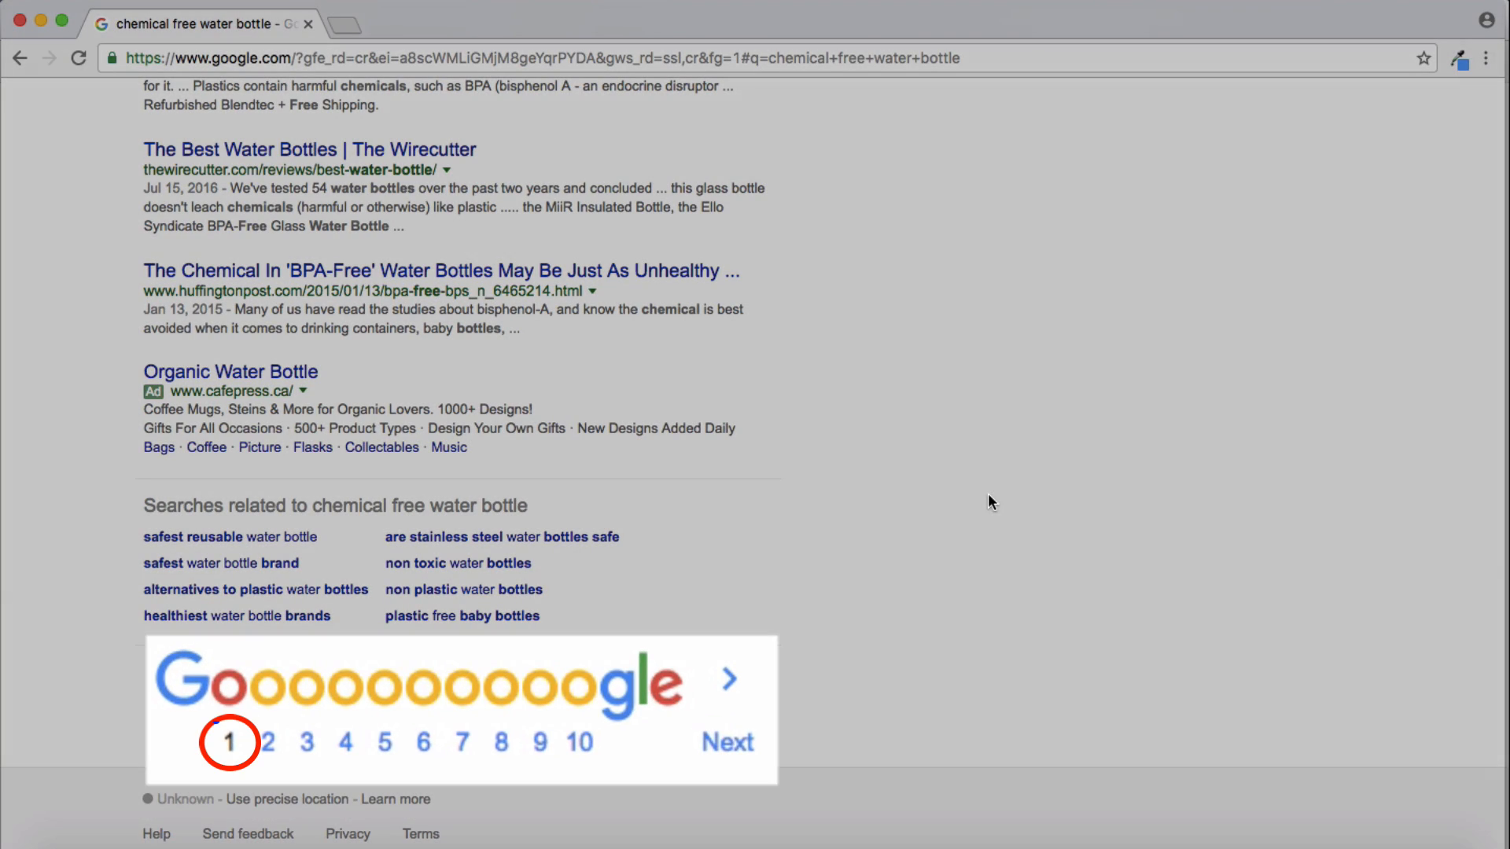
scroll(989, 496, "up", 20)
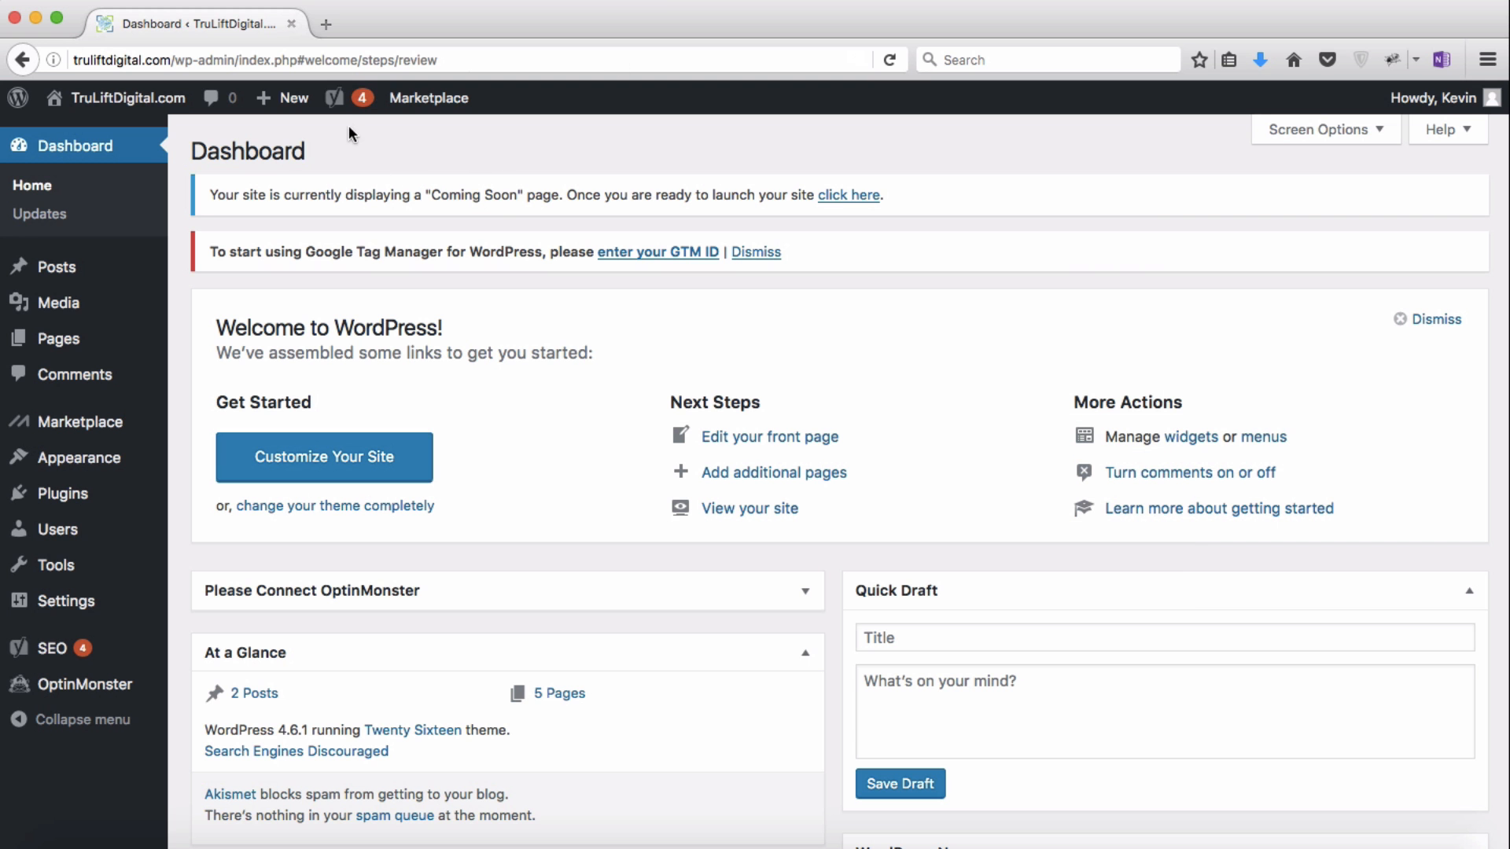
Step: Switch to the WordPress admin, open the Yoast SEO dashboard and review its problems and notifications
mouse_move(346, 106)
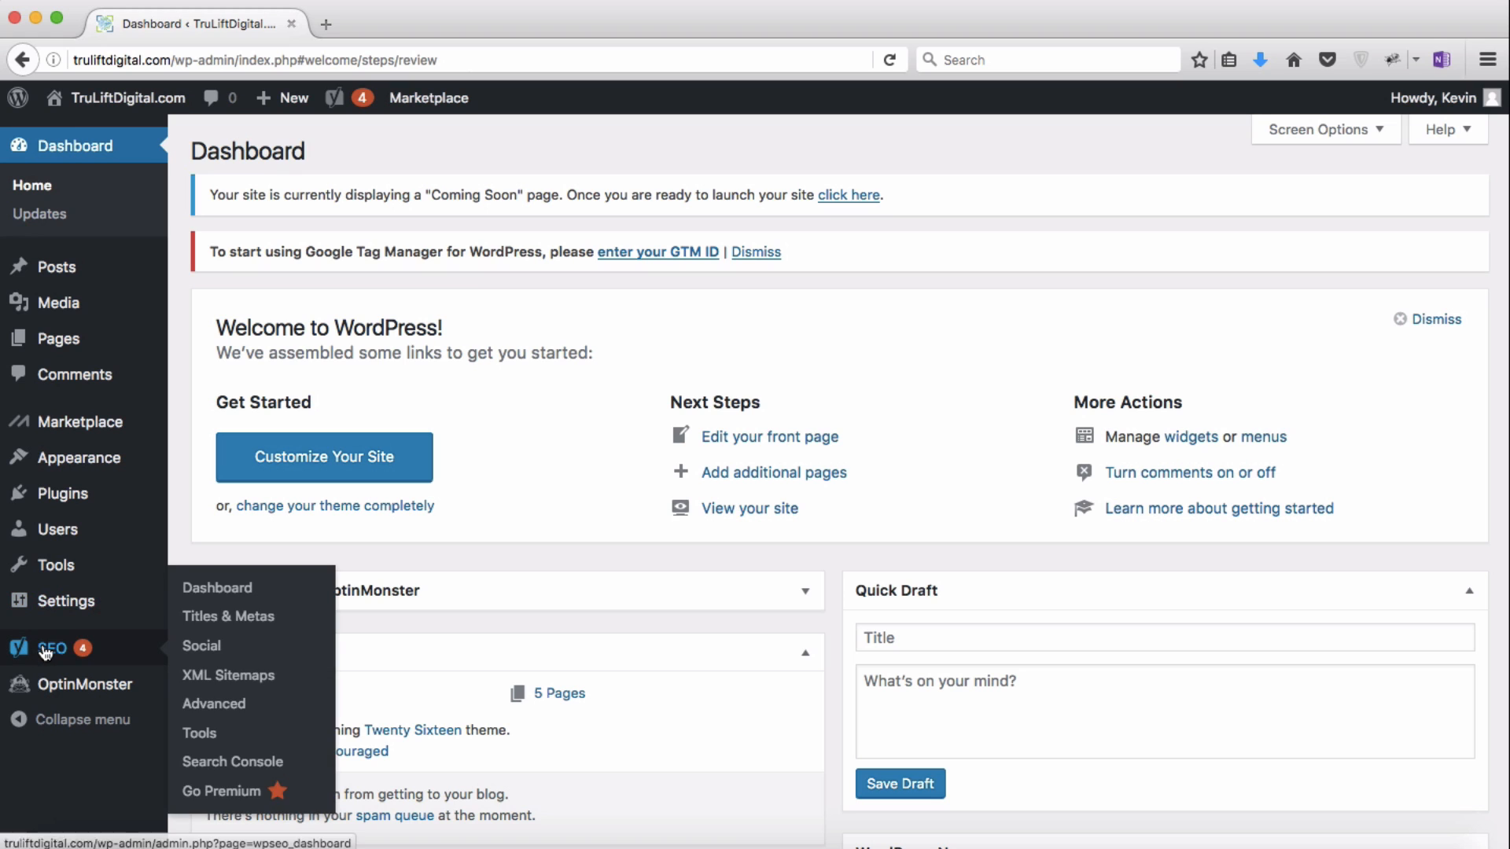
left_click(45, 653)
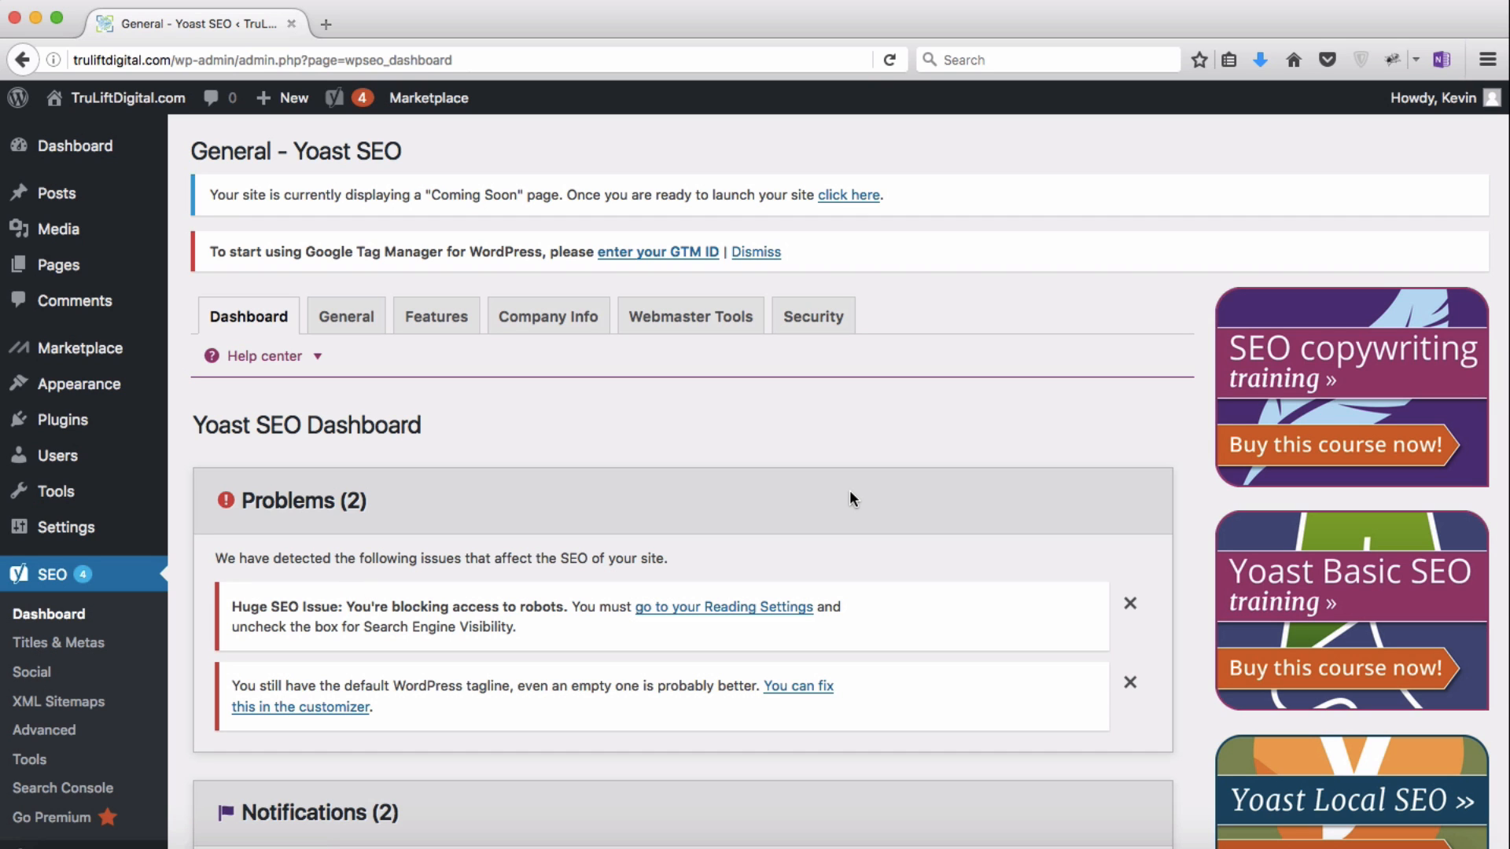
scroll(850, 492, "down", 3)
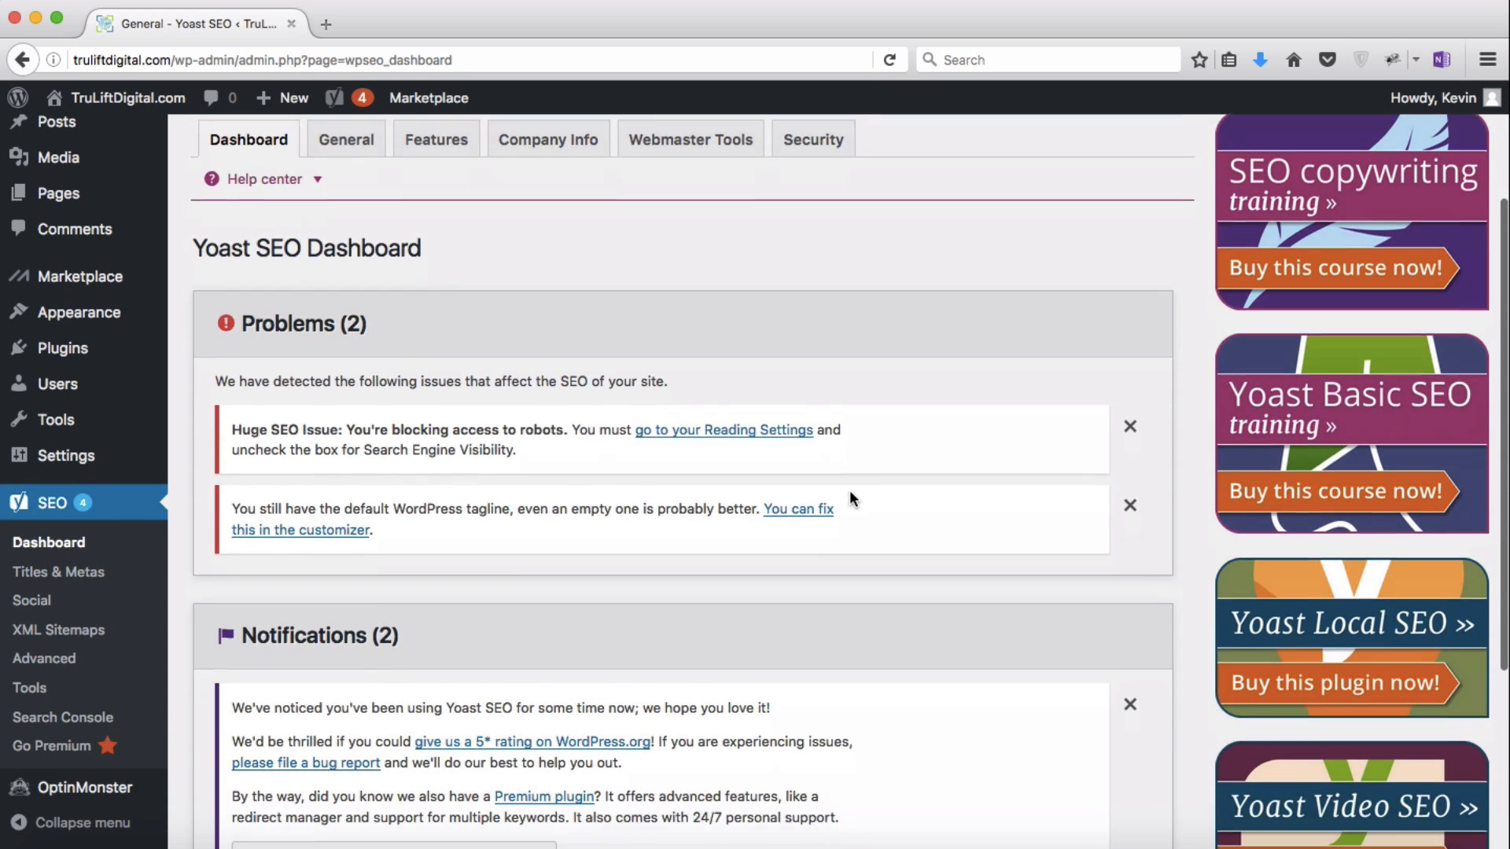
scroll(850, 496, "down", 1)
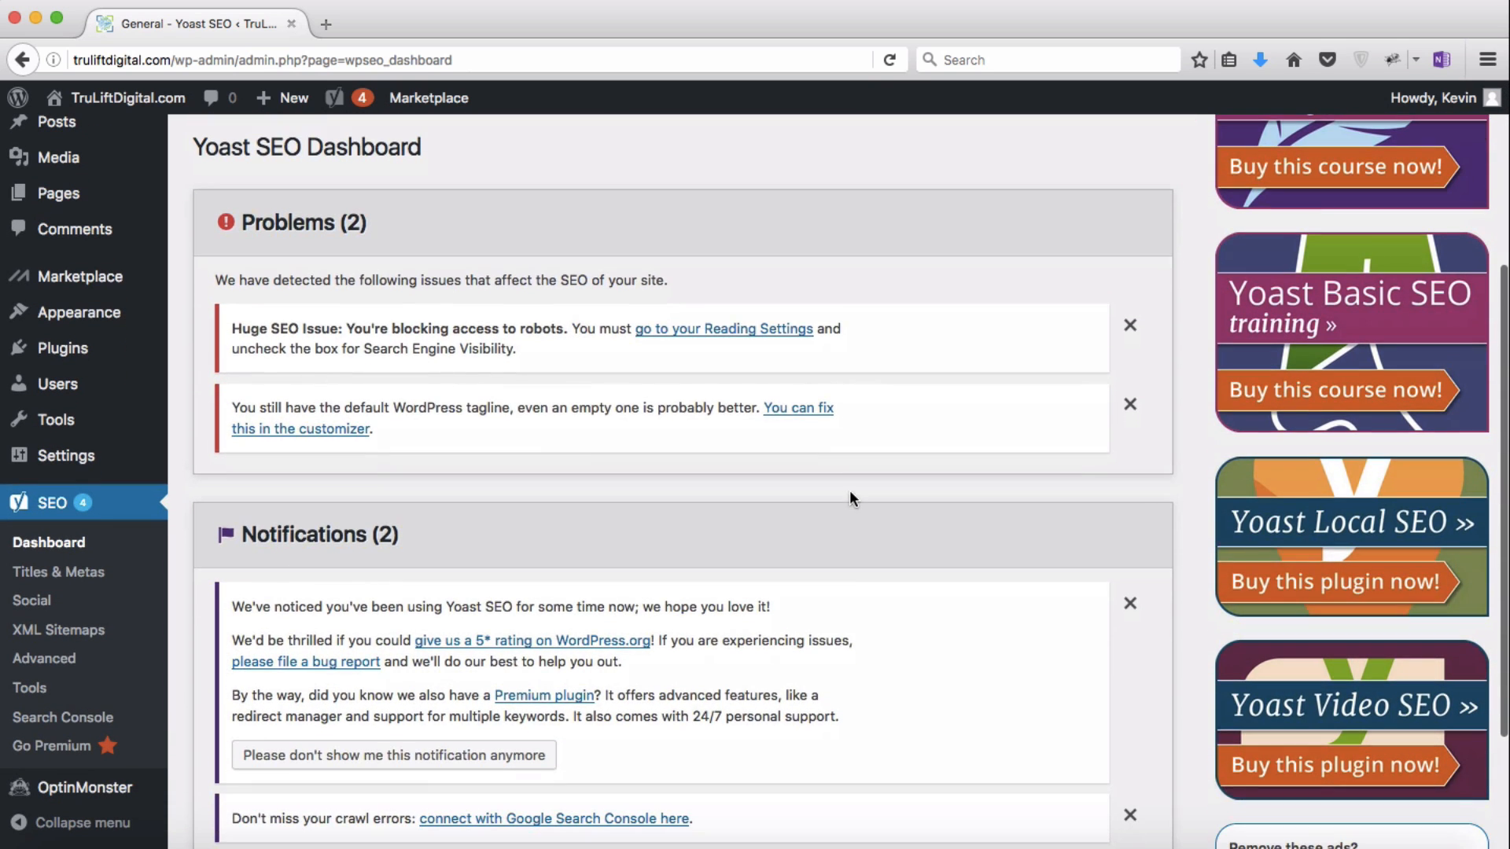
scroll(850, 496, "up", 4)
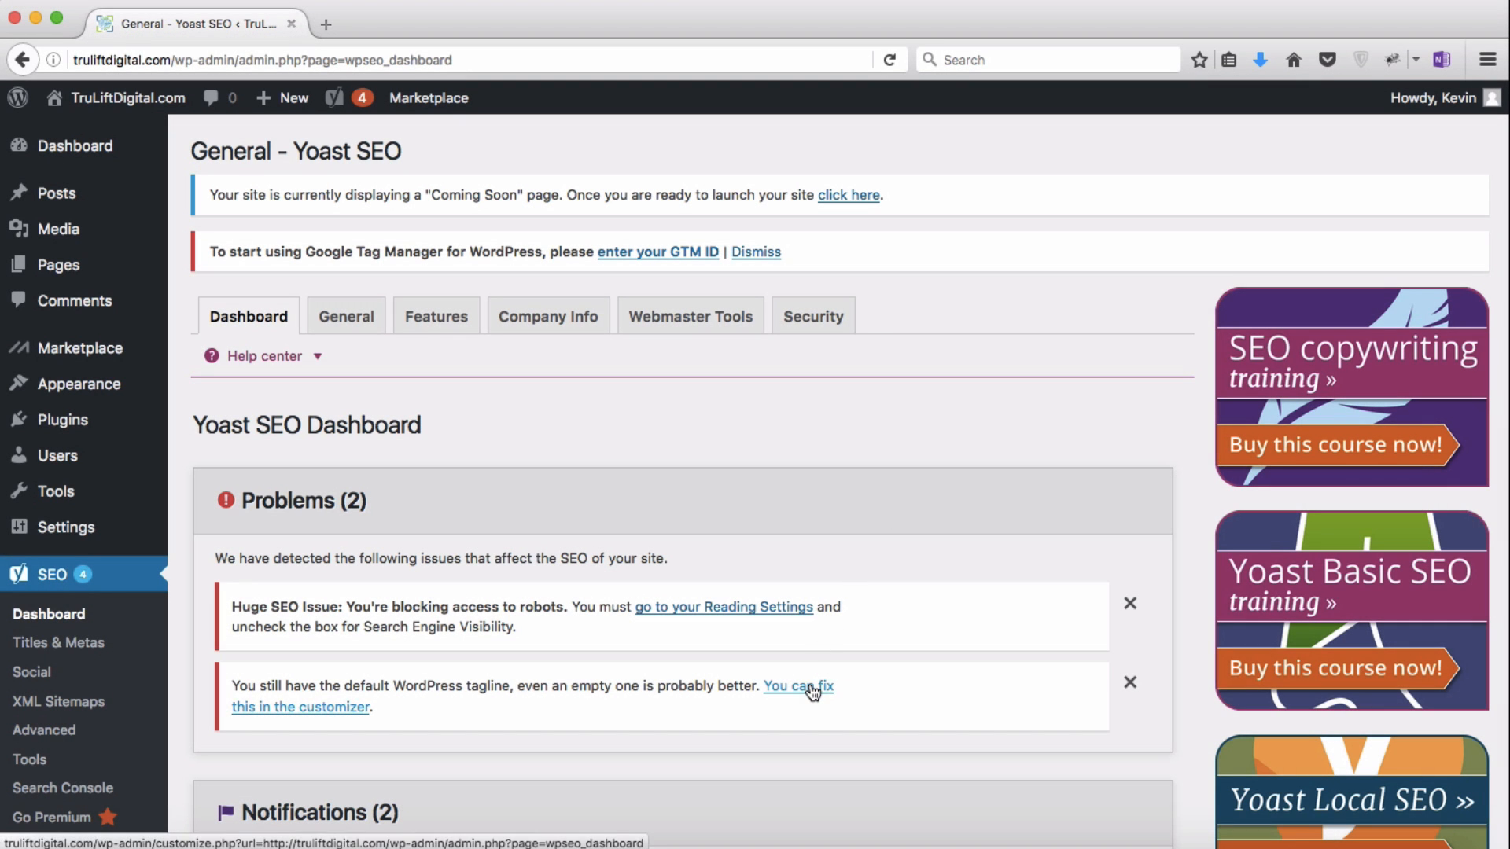
Step: Open the theme customizer, inspect the tagline under Site Identity, and return to the Yoast SEO dashboard
mouse_move(81, 389)
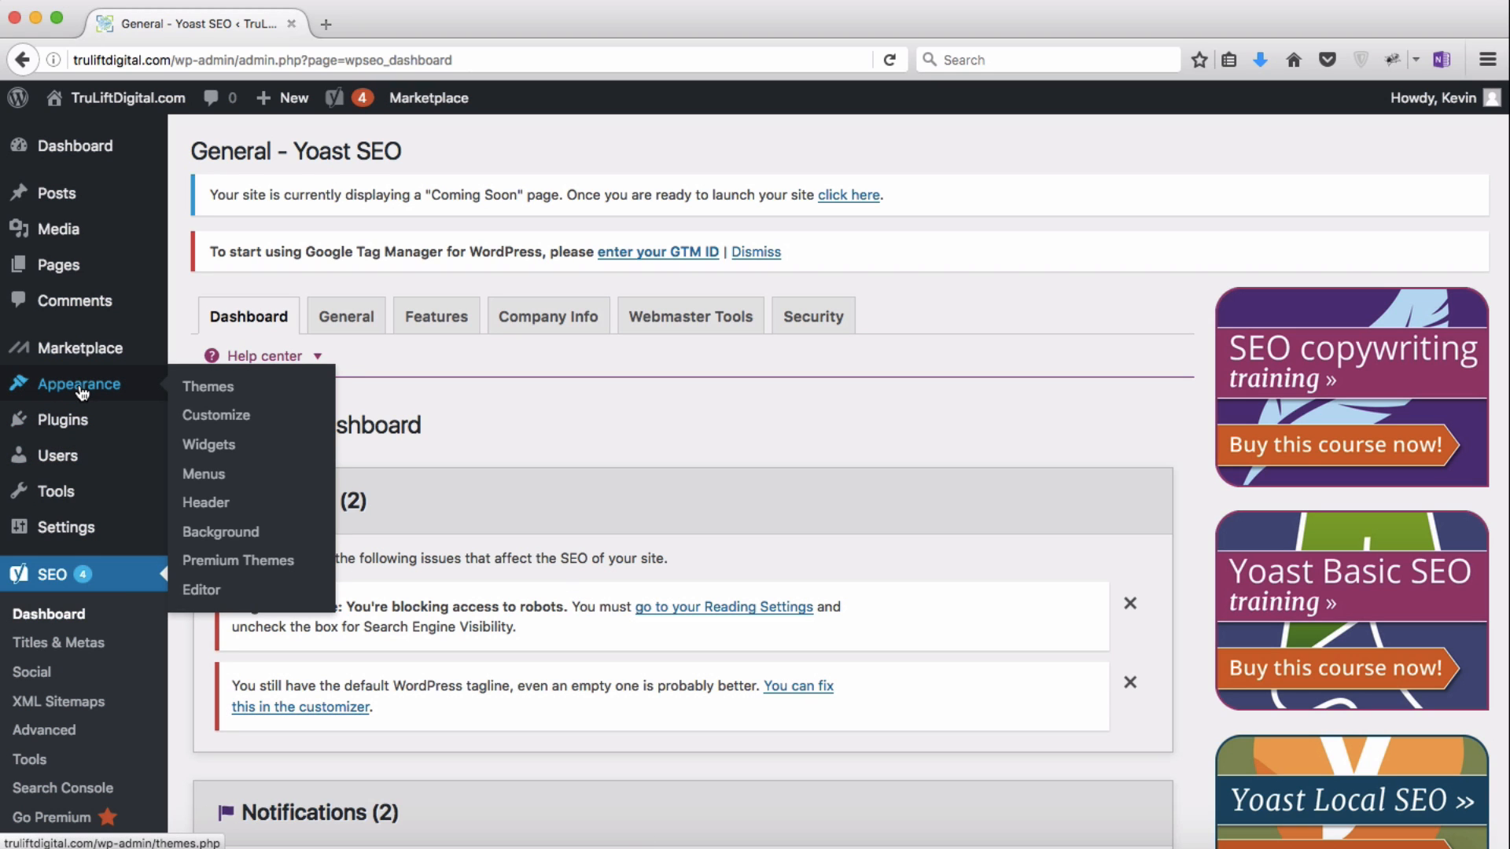
left_click(200, 414)
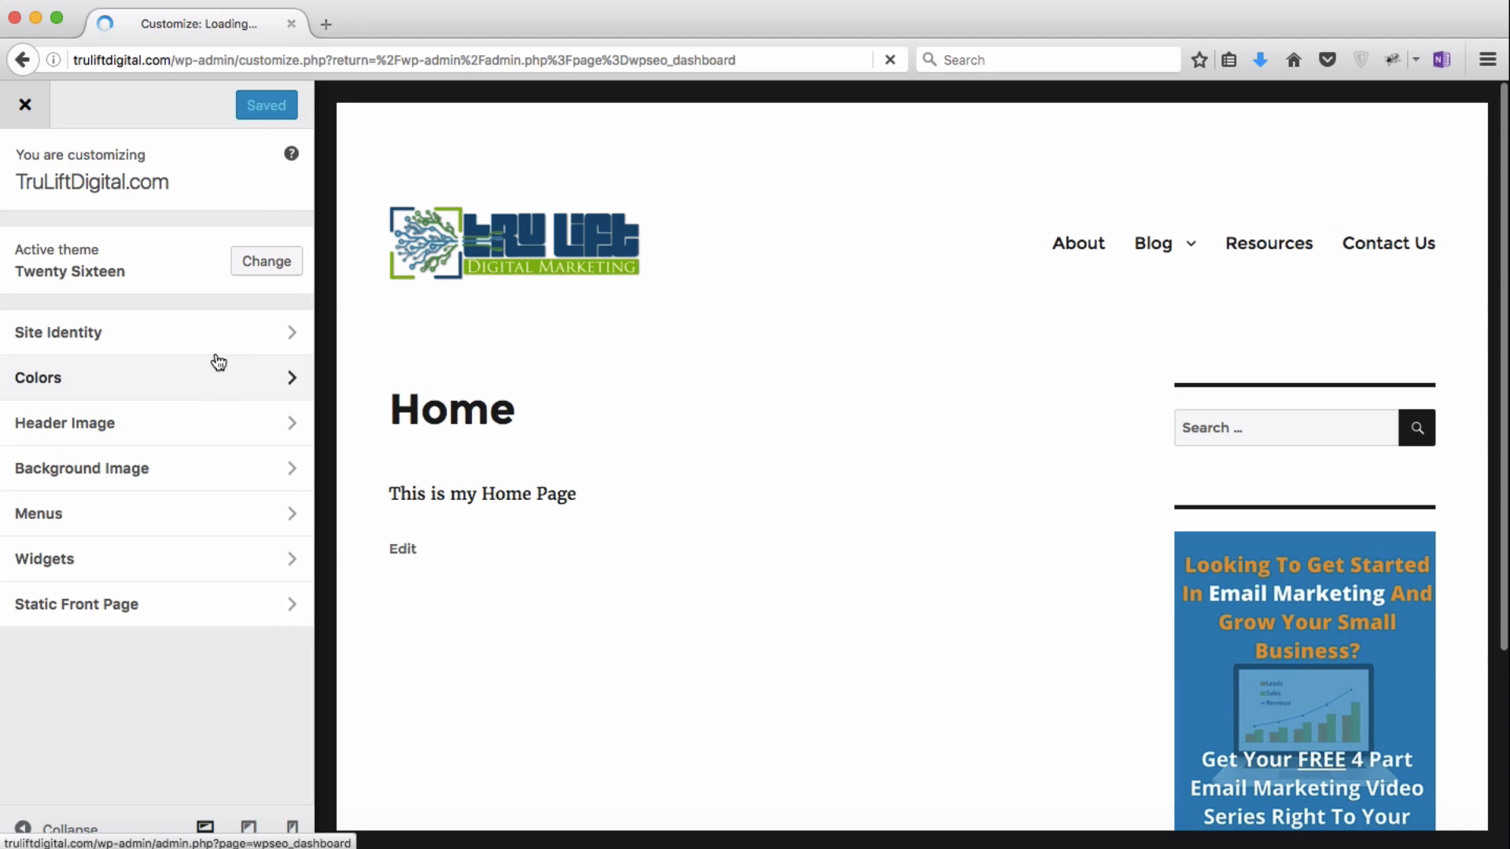
left_click(213, 341)
left_click_drag(235, 487, 7, 489)
left_click(25, 106)
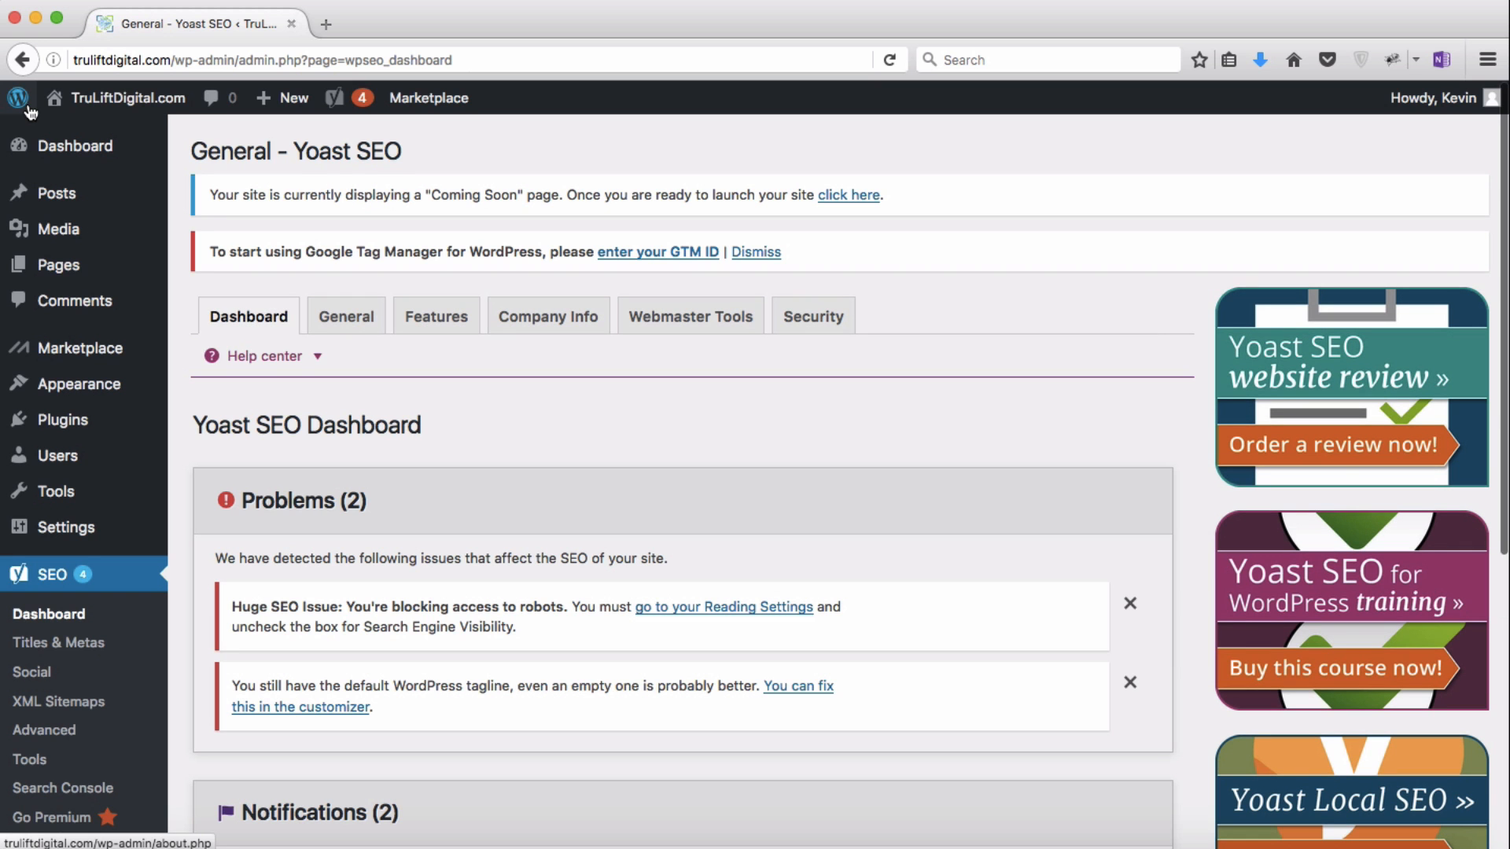
Step: Expand the Yoast SEO help center and review its video tutorial and support options
left_click(317, 356)
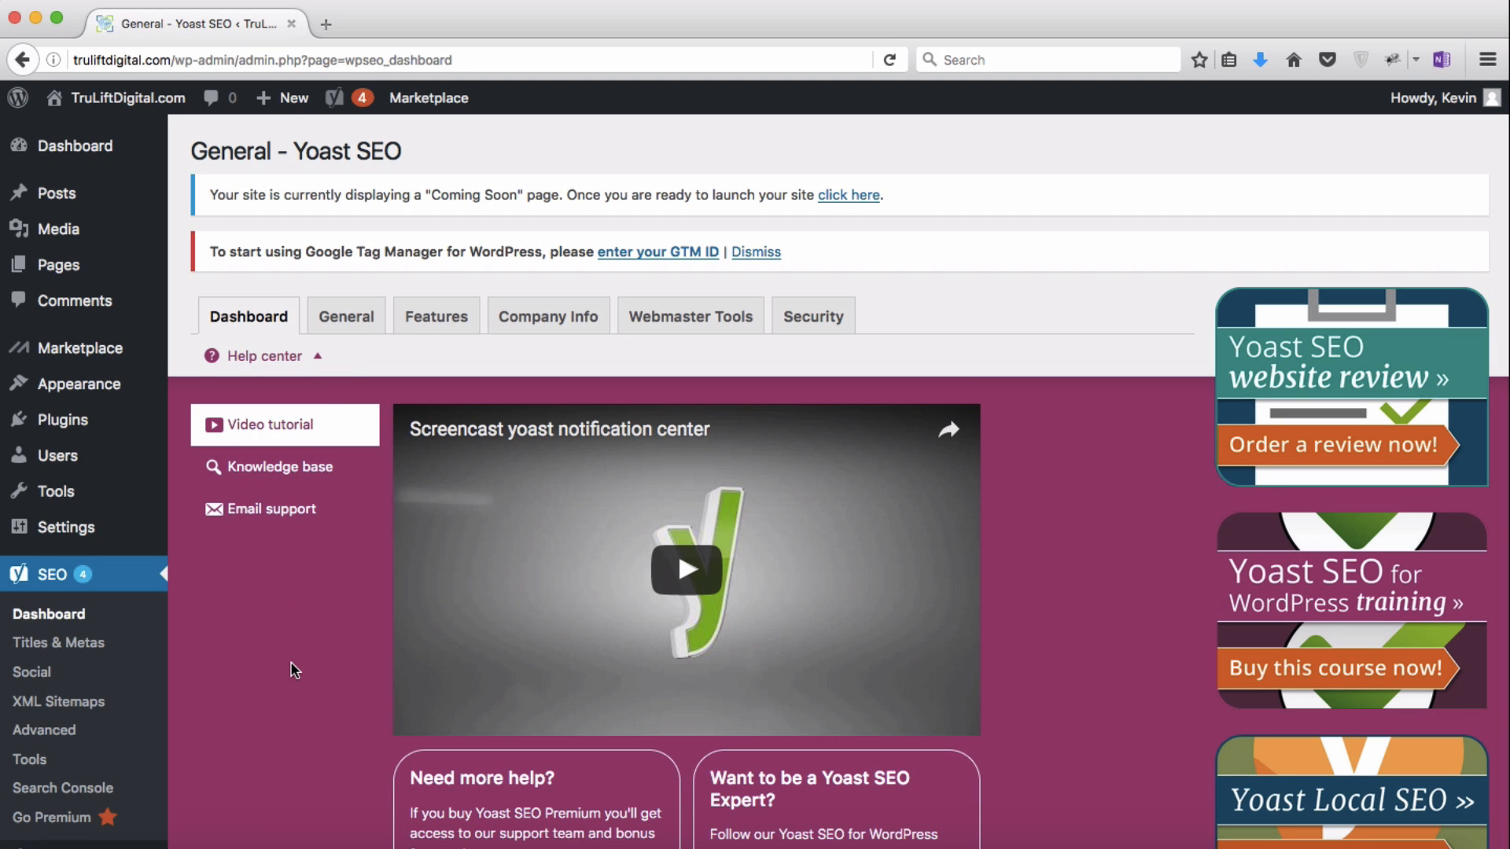
scroll(292, 670, "down", 5)
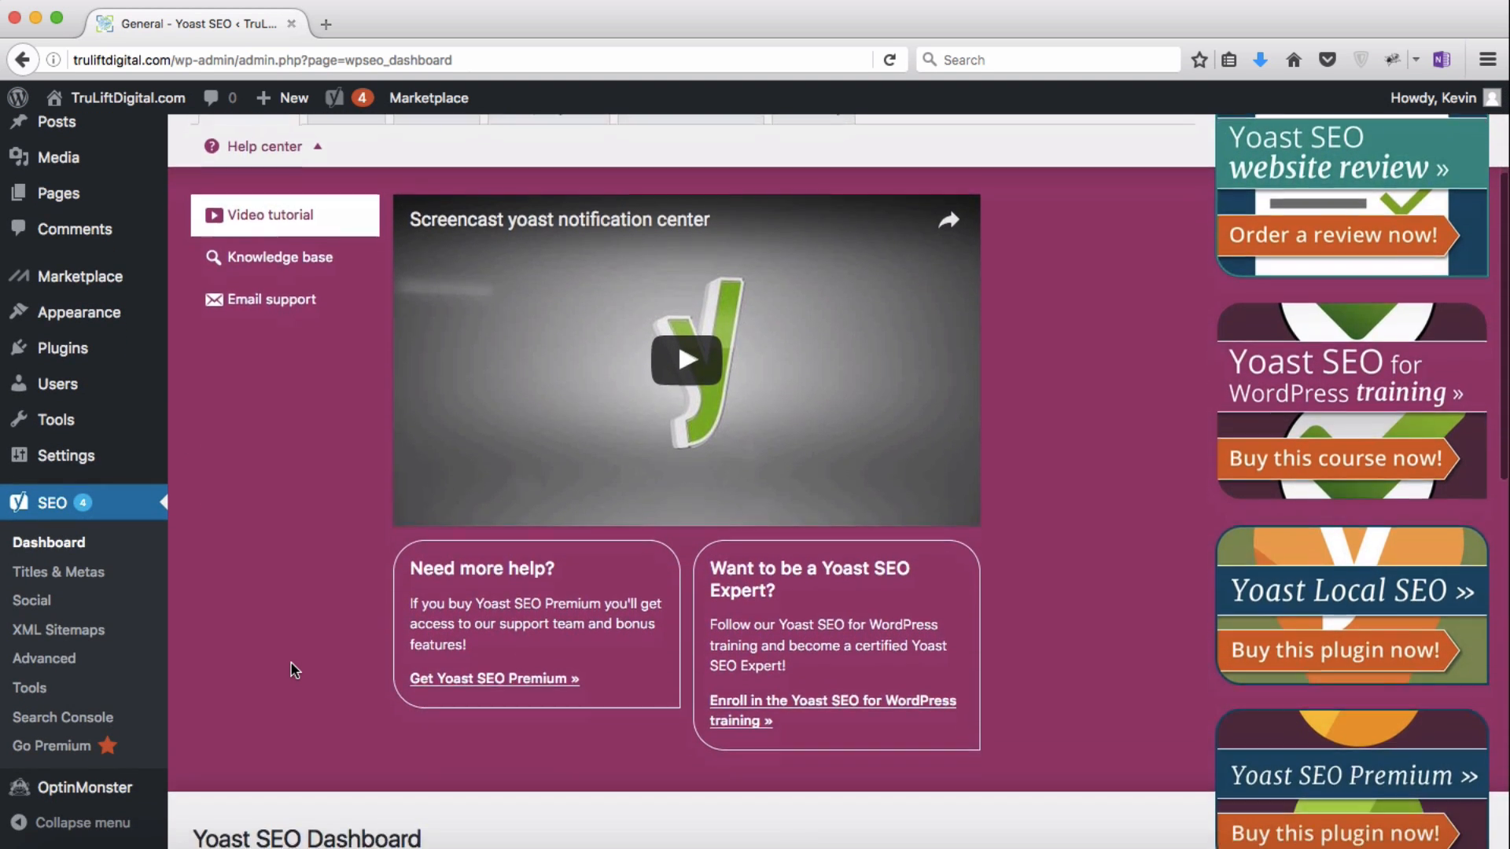
scroll(293, 670, "up", 1)
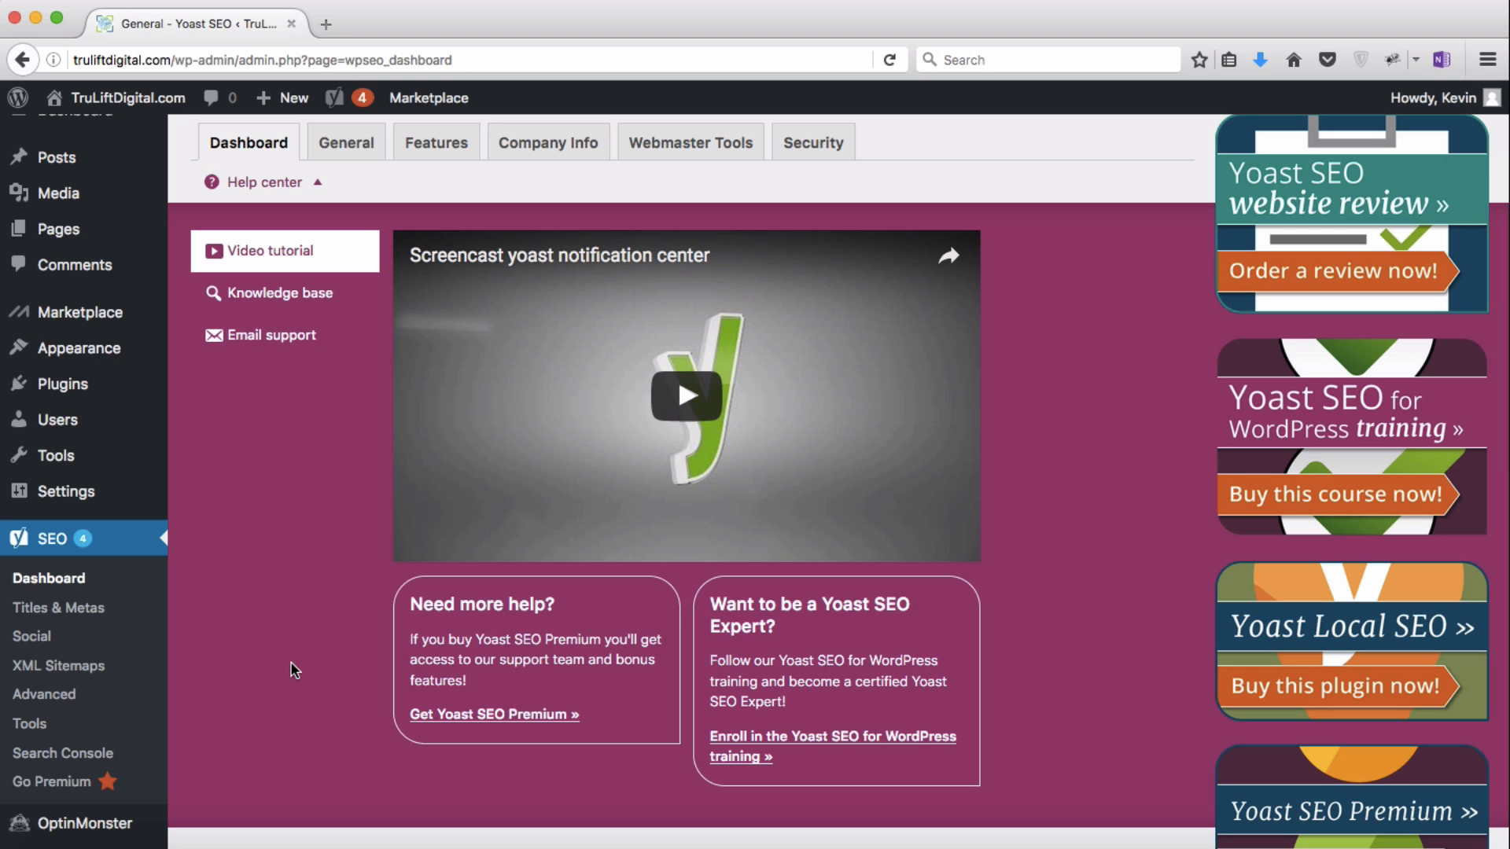
scroll(292, 670, "up", 3)
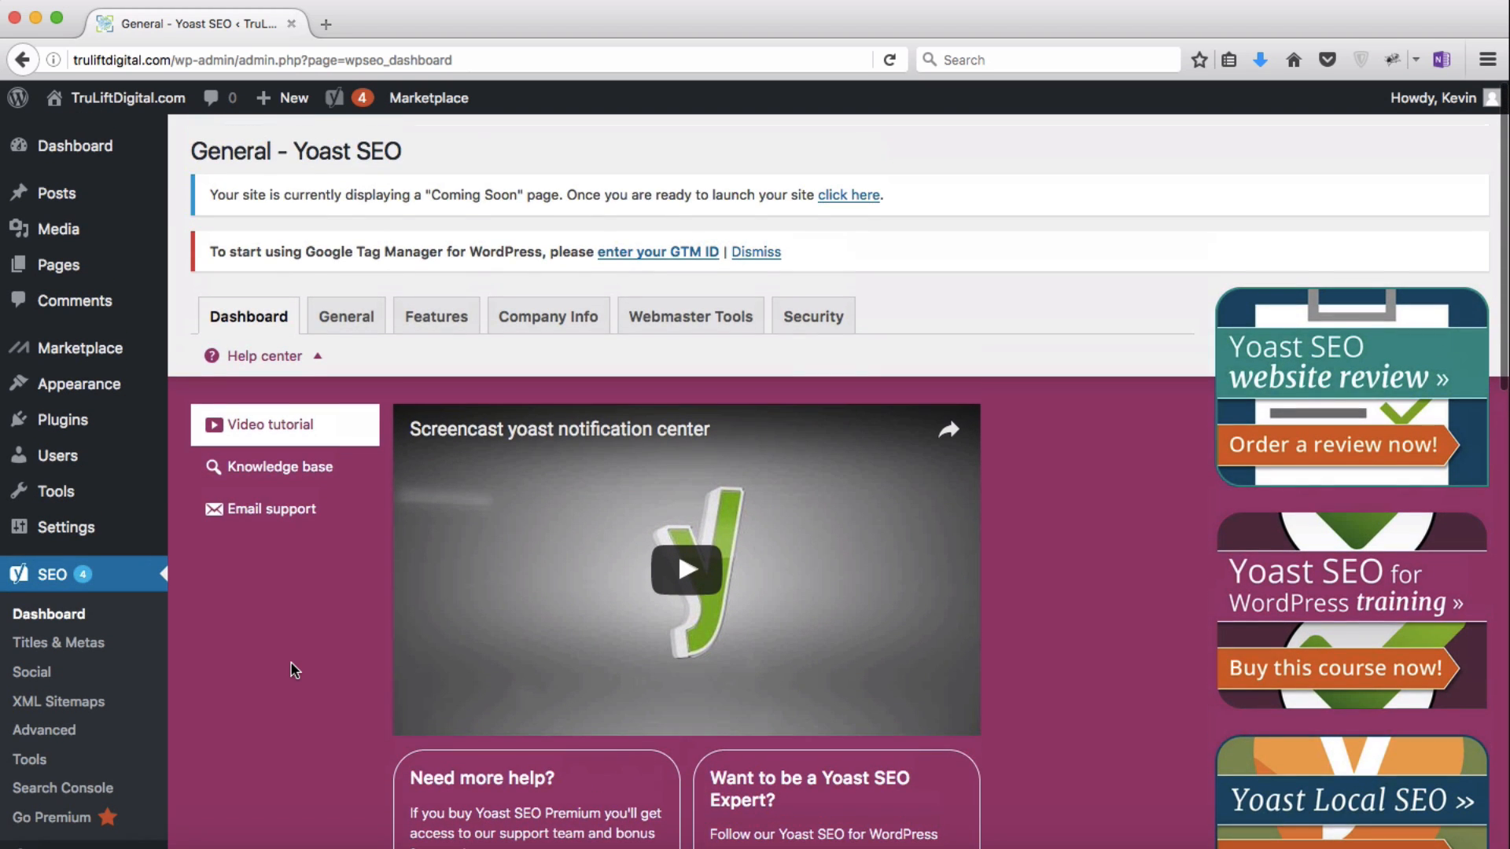
Step: Review Yoast SEO's General settings, including the configuration wizard, credits and restore default options
left_click(351, 329)
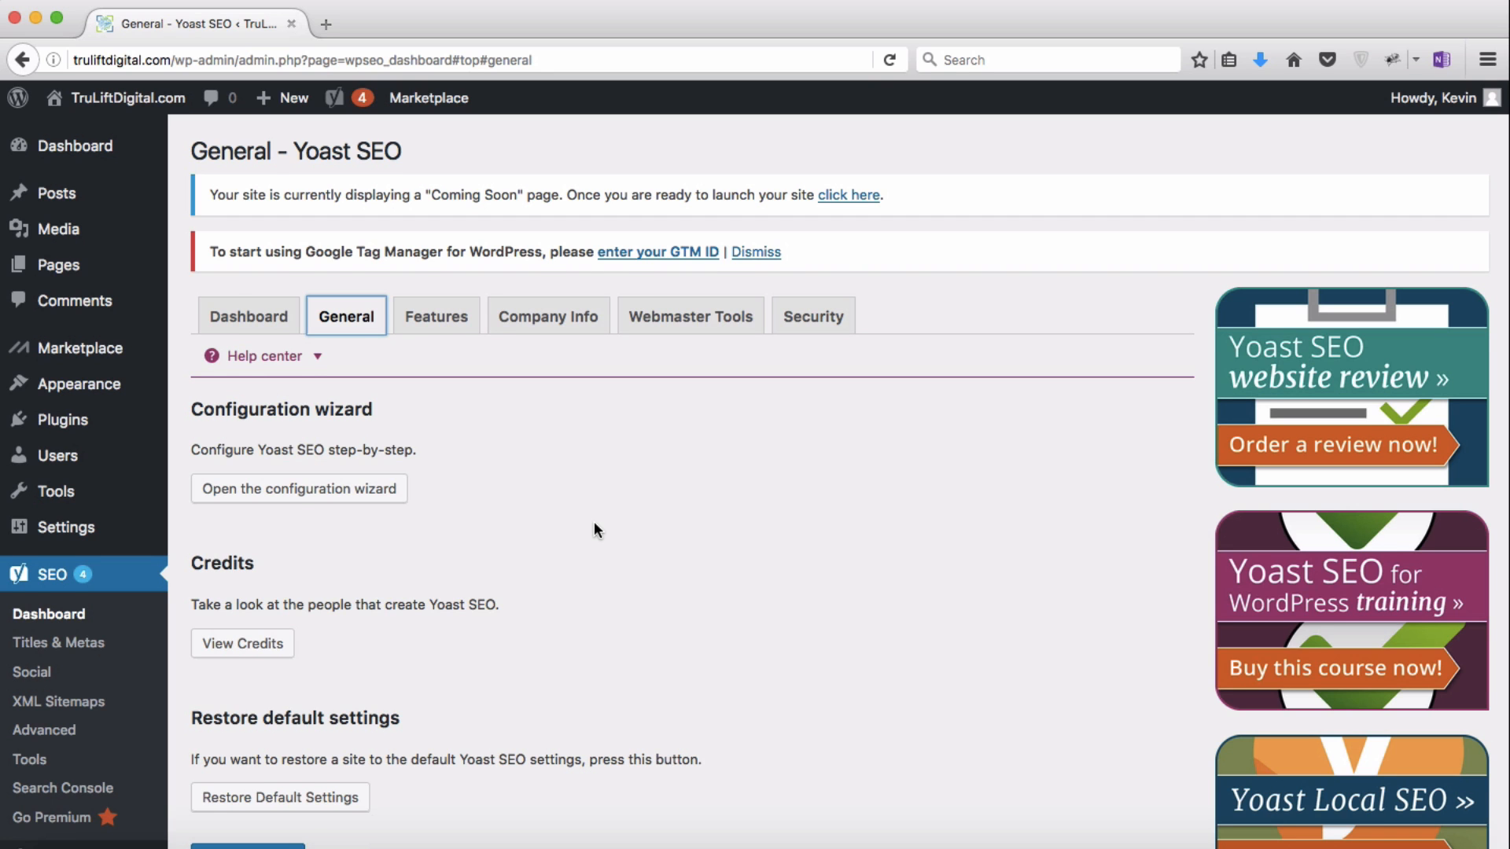
scroll(593, 521, "down", 3)
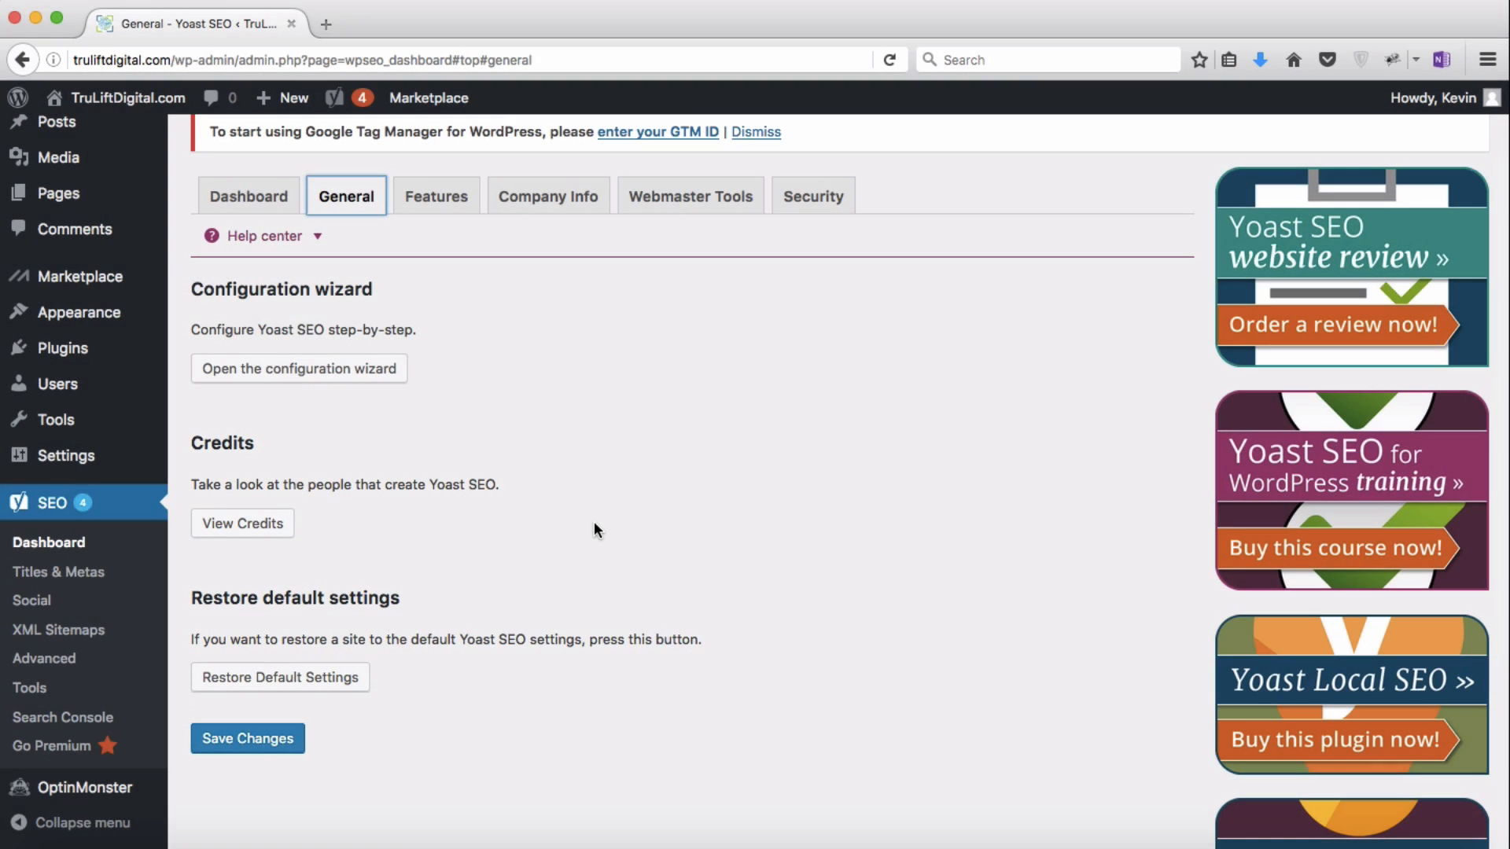
scroll(593, 521, "up", 3)
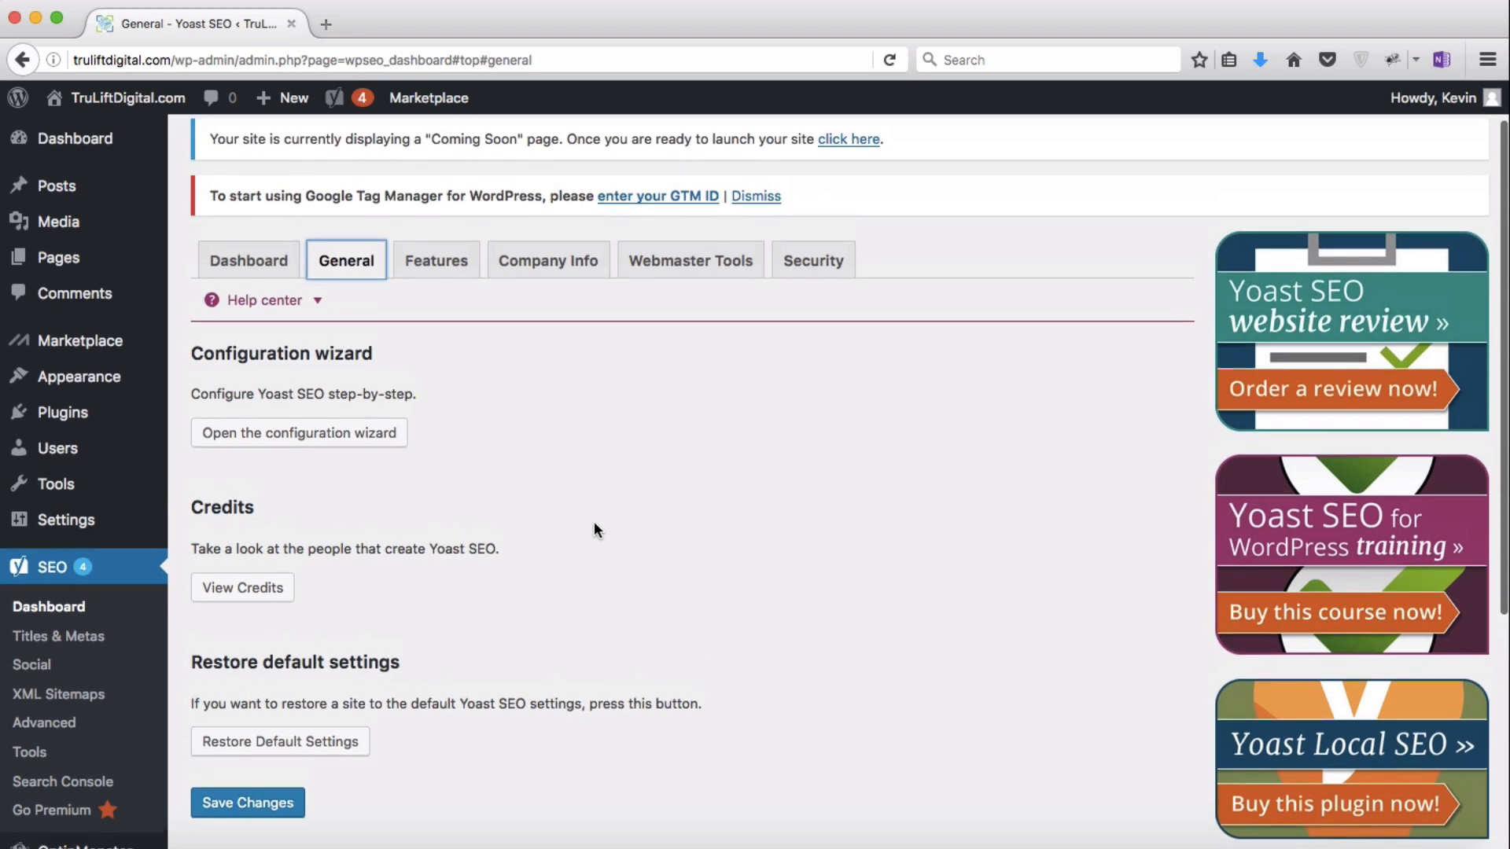
Step: Open Yoast SEO's Features settings and switch Advanced settings pages to Disabled, then back to Enabled
left_click(447, 329)
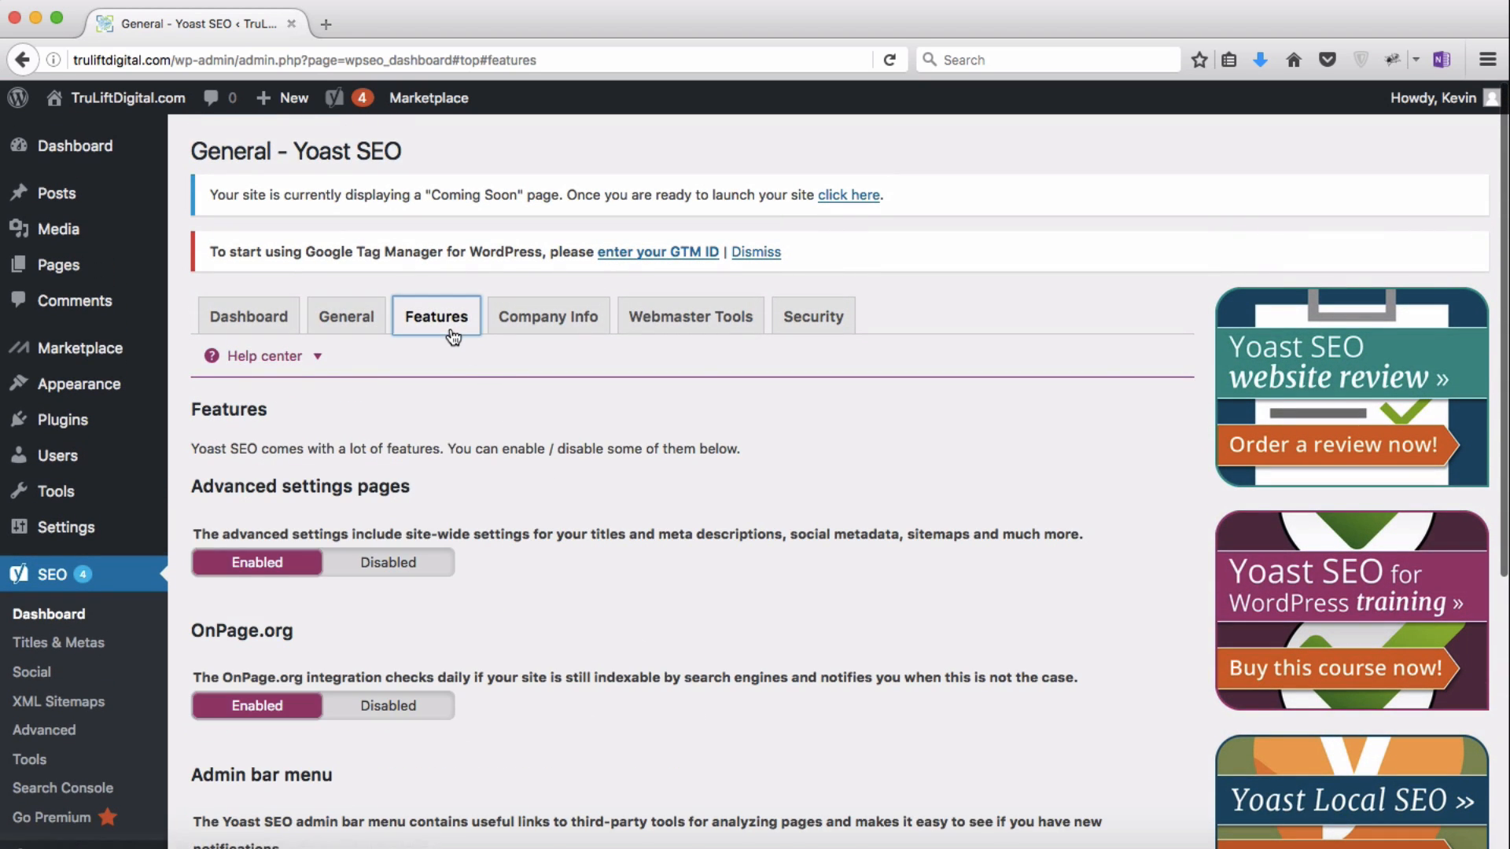
scroll(821, 586, "down", 2)
scroll(822, 584, "down", 4)
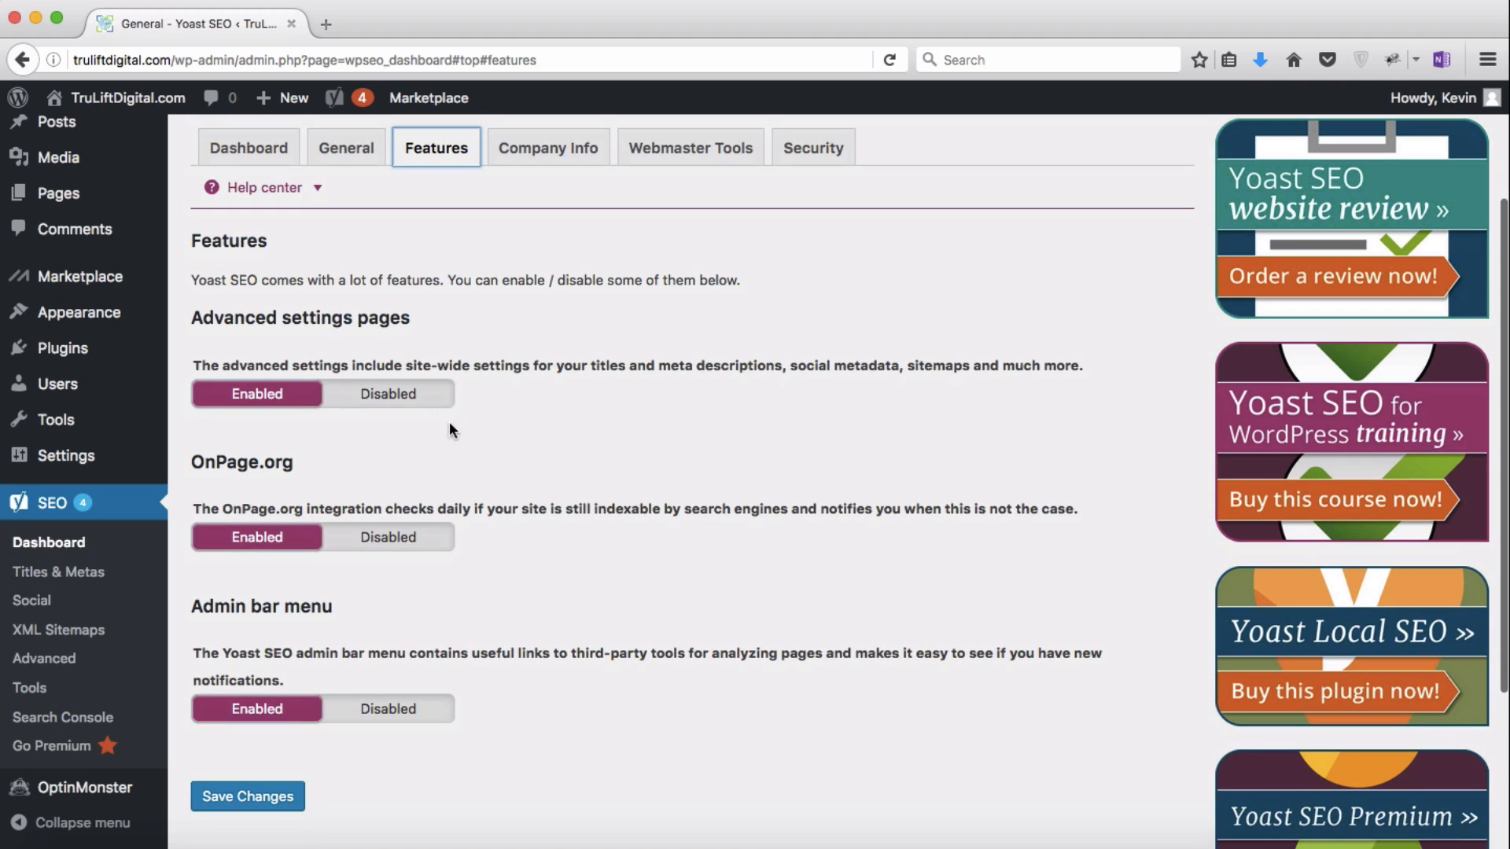
left_click(408, 400)
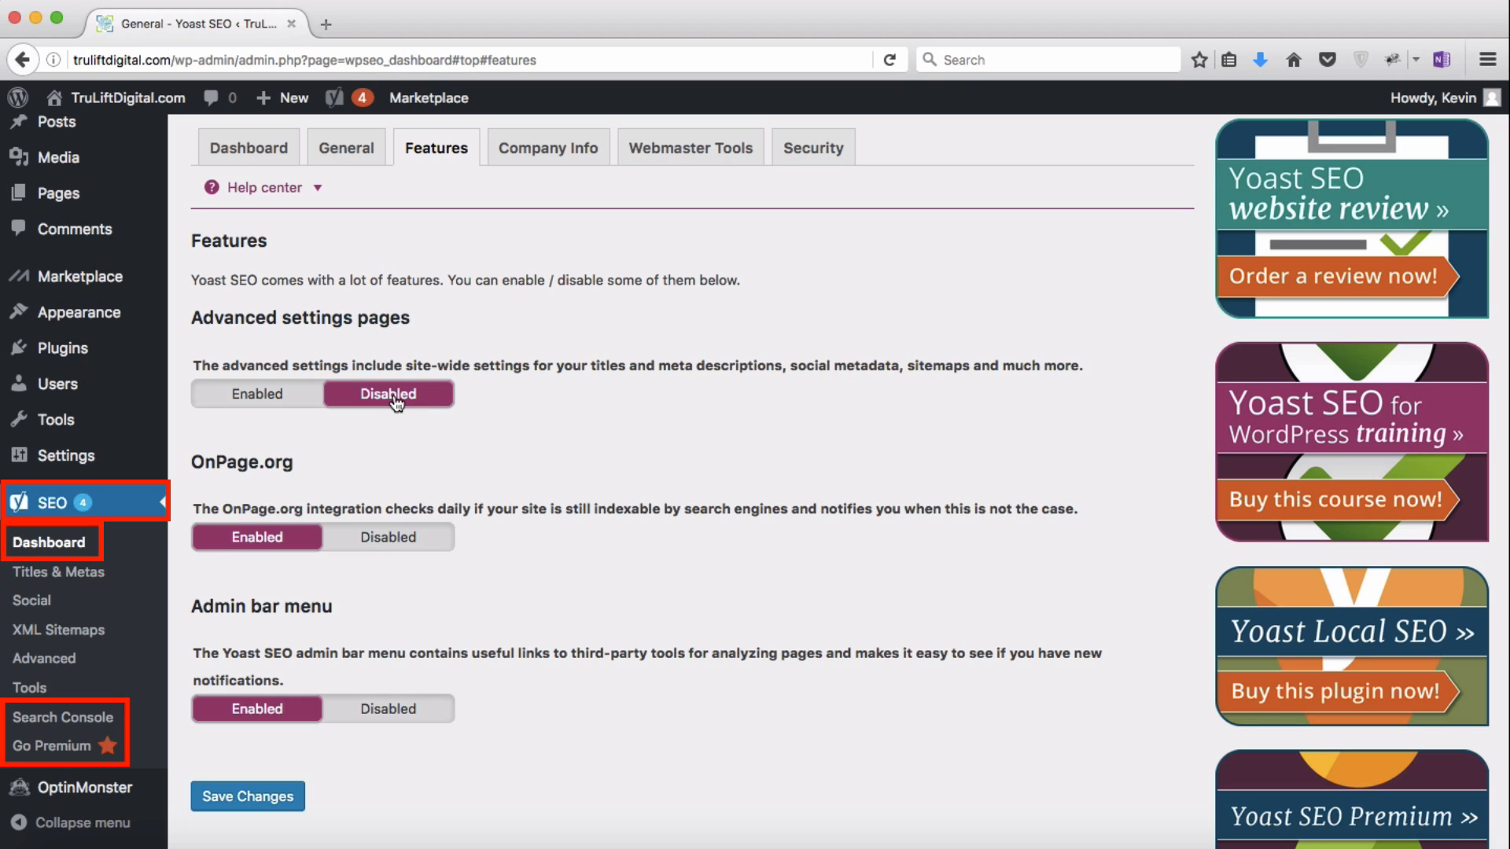
left_click(271, 395)
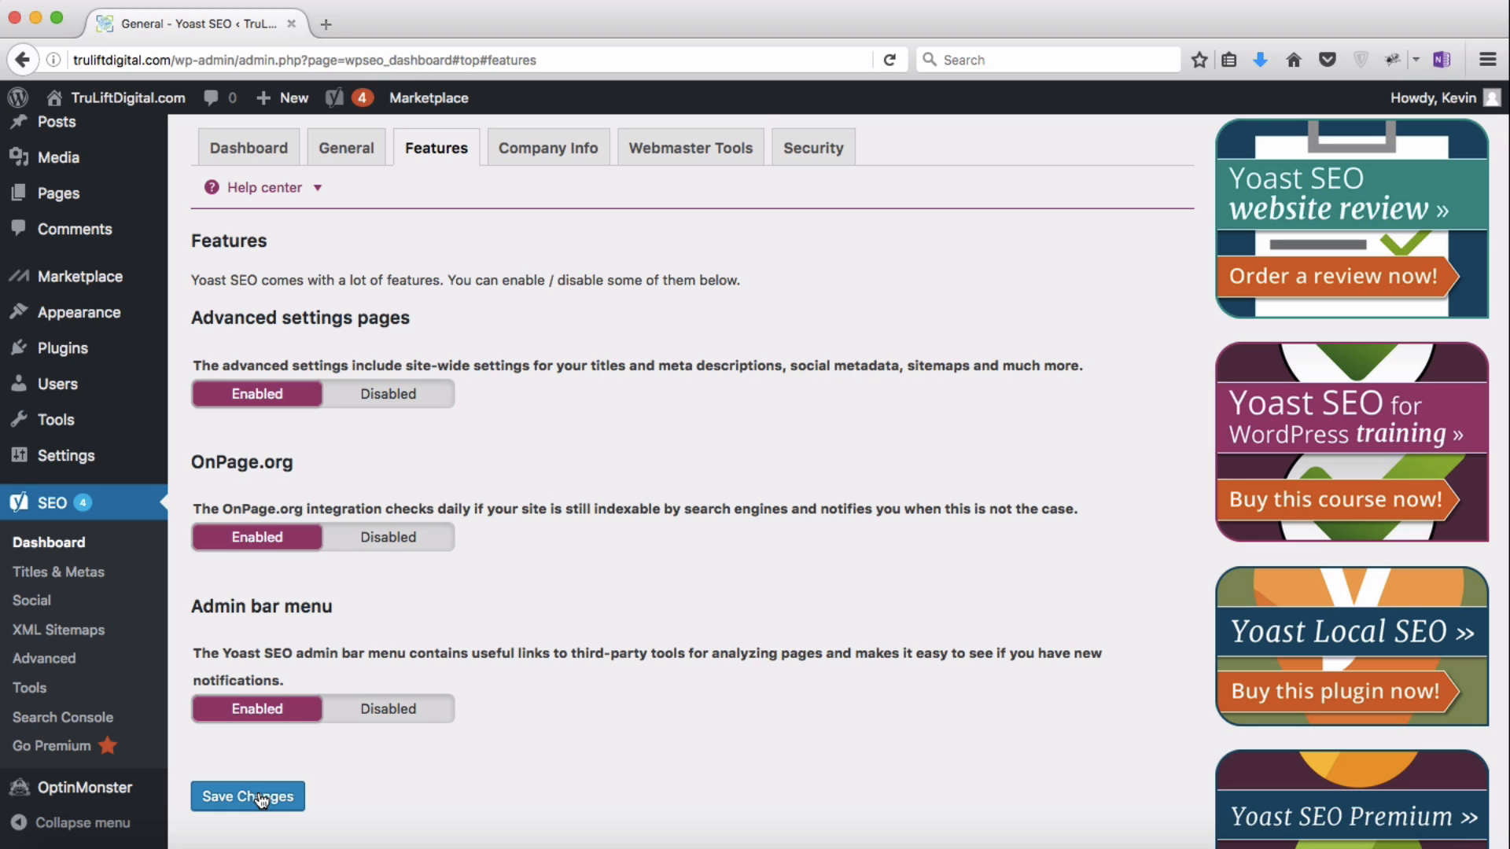
Step: In Yoast SEO's Company Info settings, set the website name to "Tru Lift Digital Marketing"
left_click(548, 149)
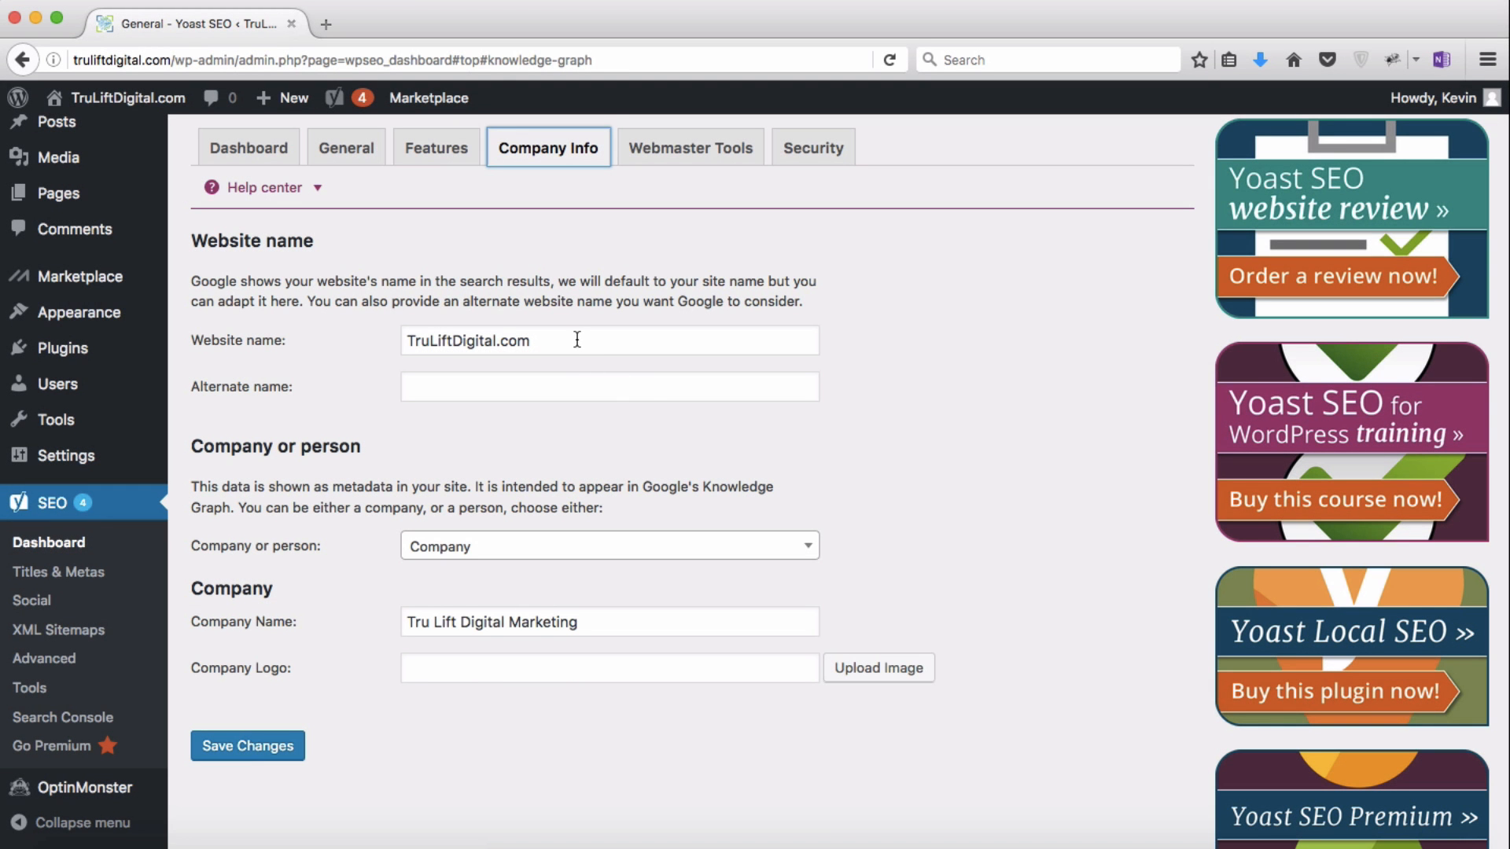
left_click_drag(577, 340, 383, 344)
type("Tru Lift Digital Marketing")
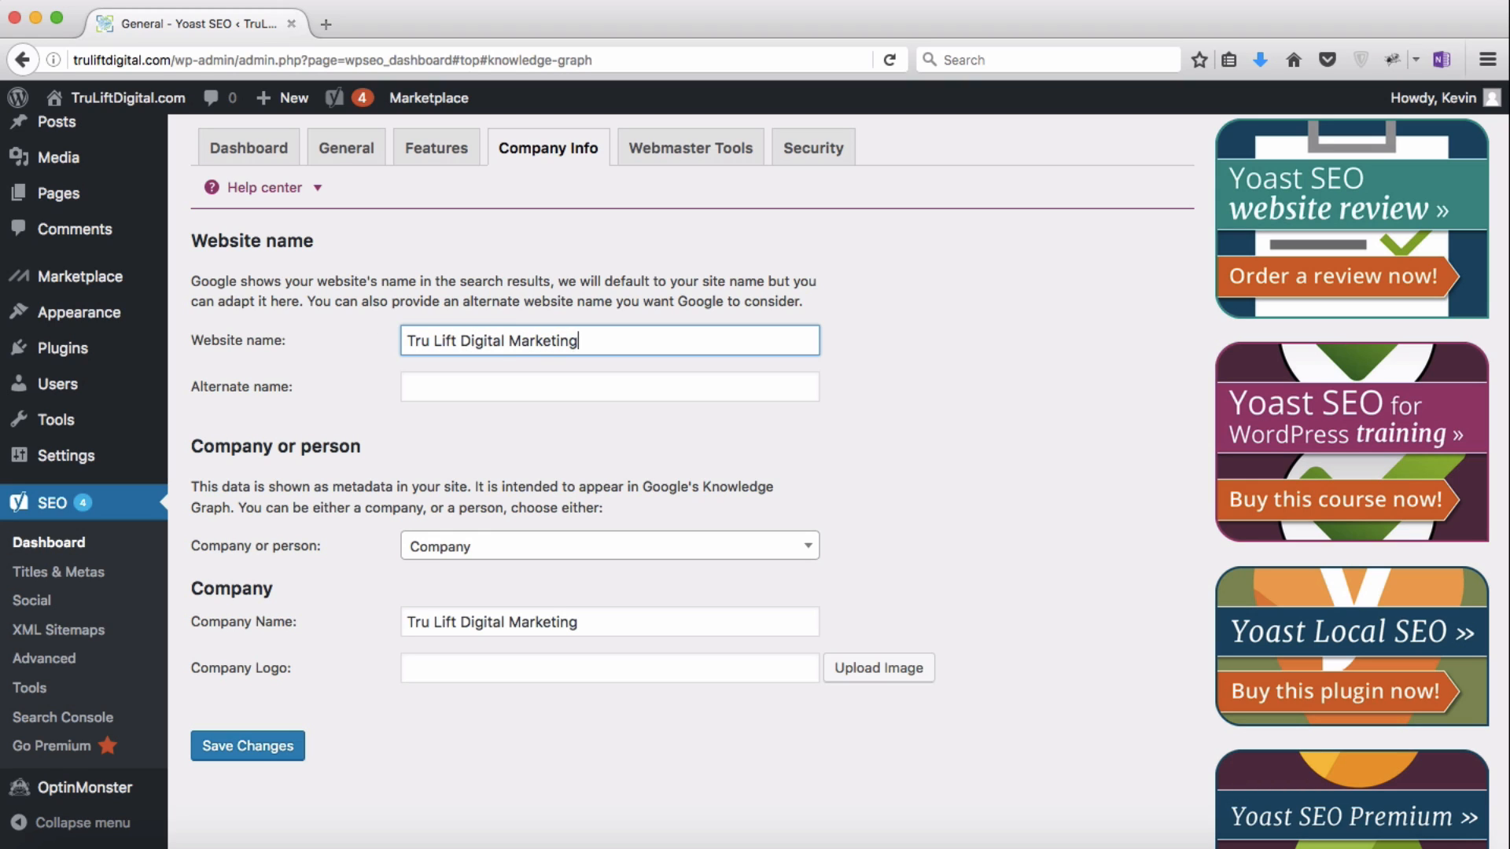
Step: Select the cropped Tru Lift logo from the media library for the company logo and title it "Tru Lift Digital Marketing Logo"
left_click(873, 670)
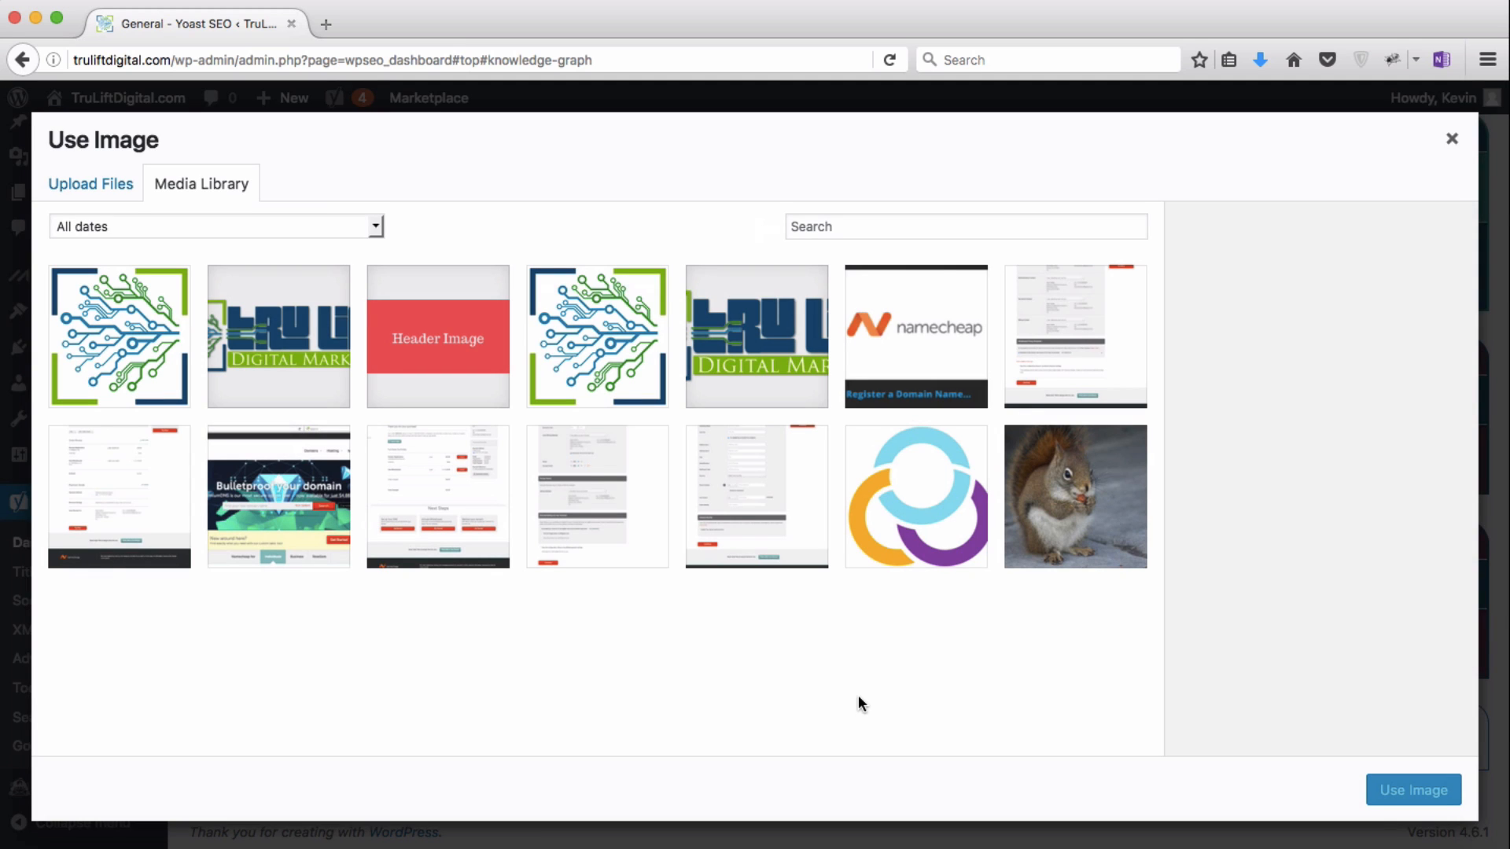
left_click(301, 370)
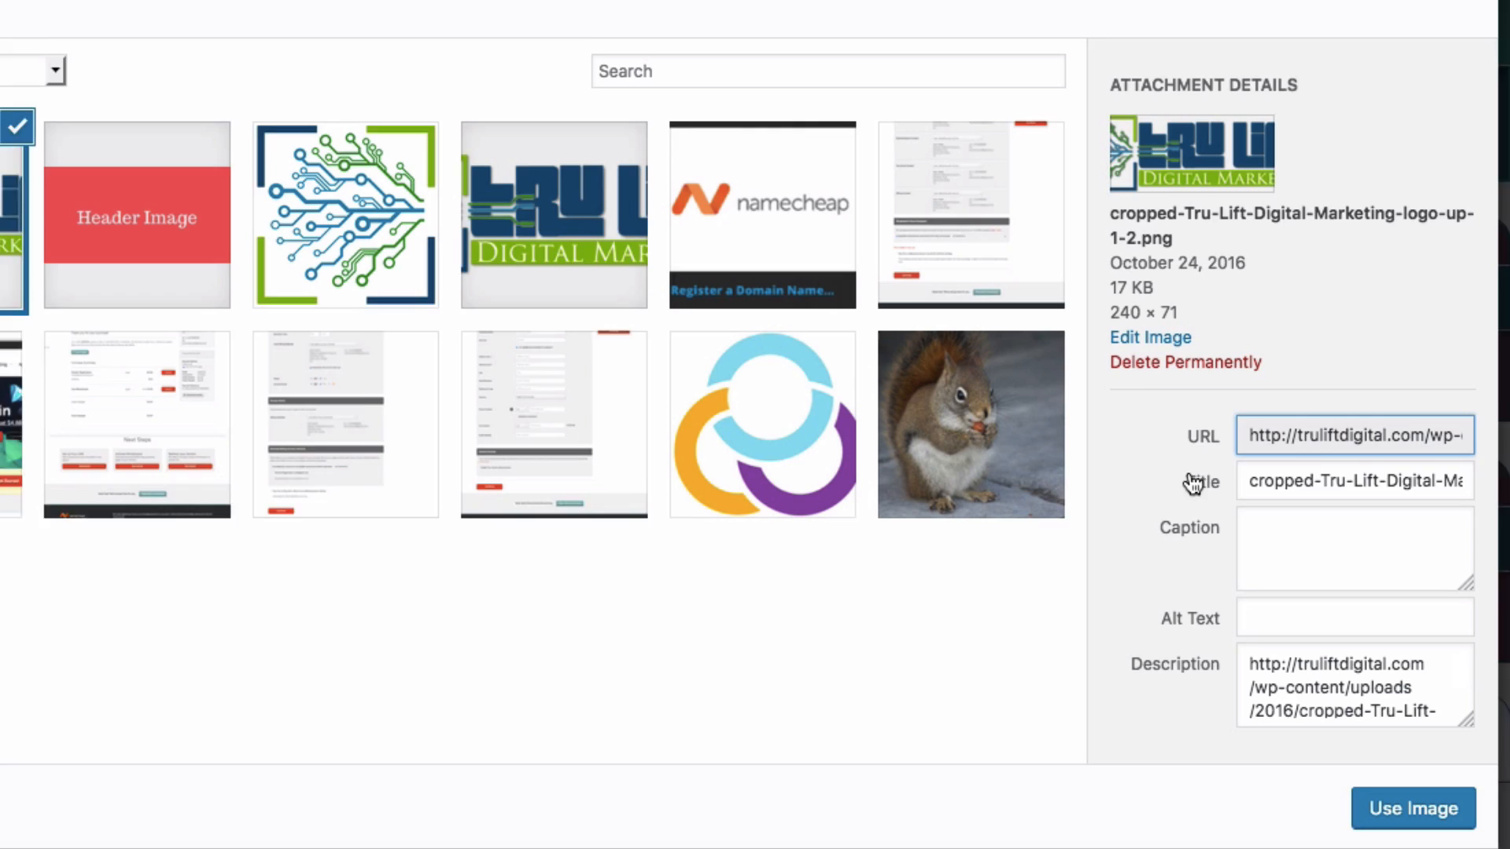
triple_click(1328, 540)
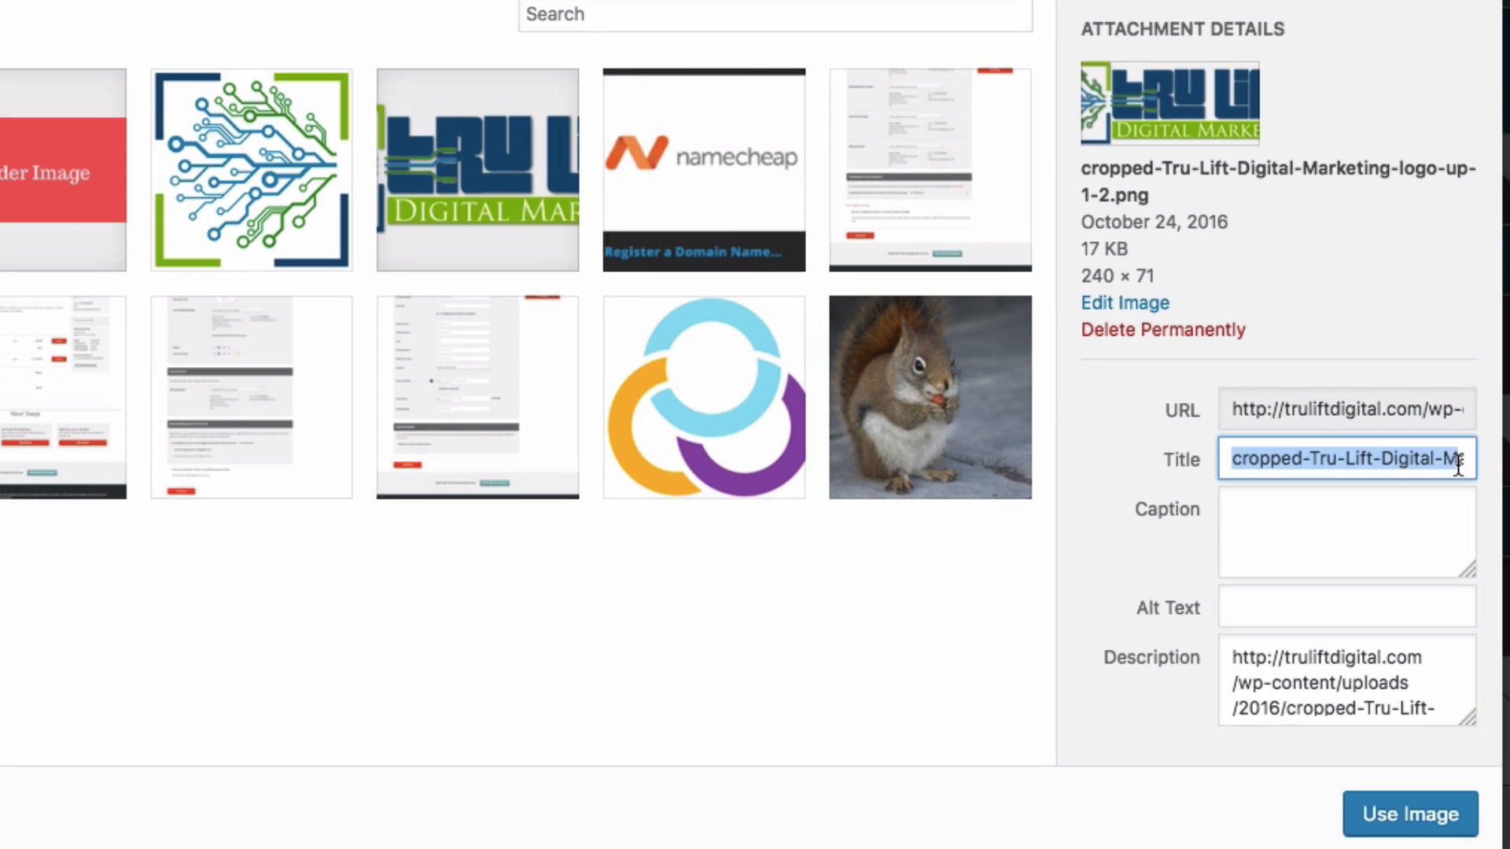
type("Tru Lift Digital Marketing Logo")
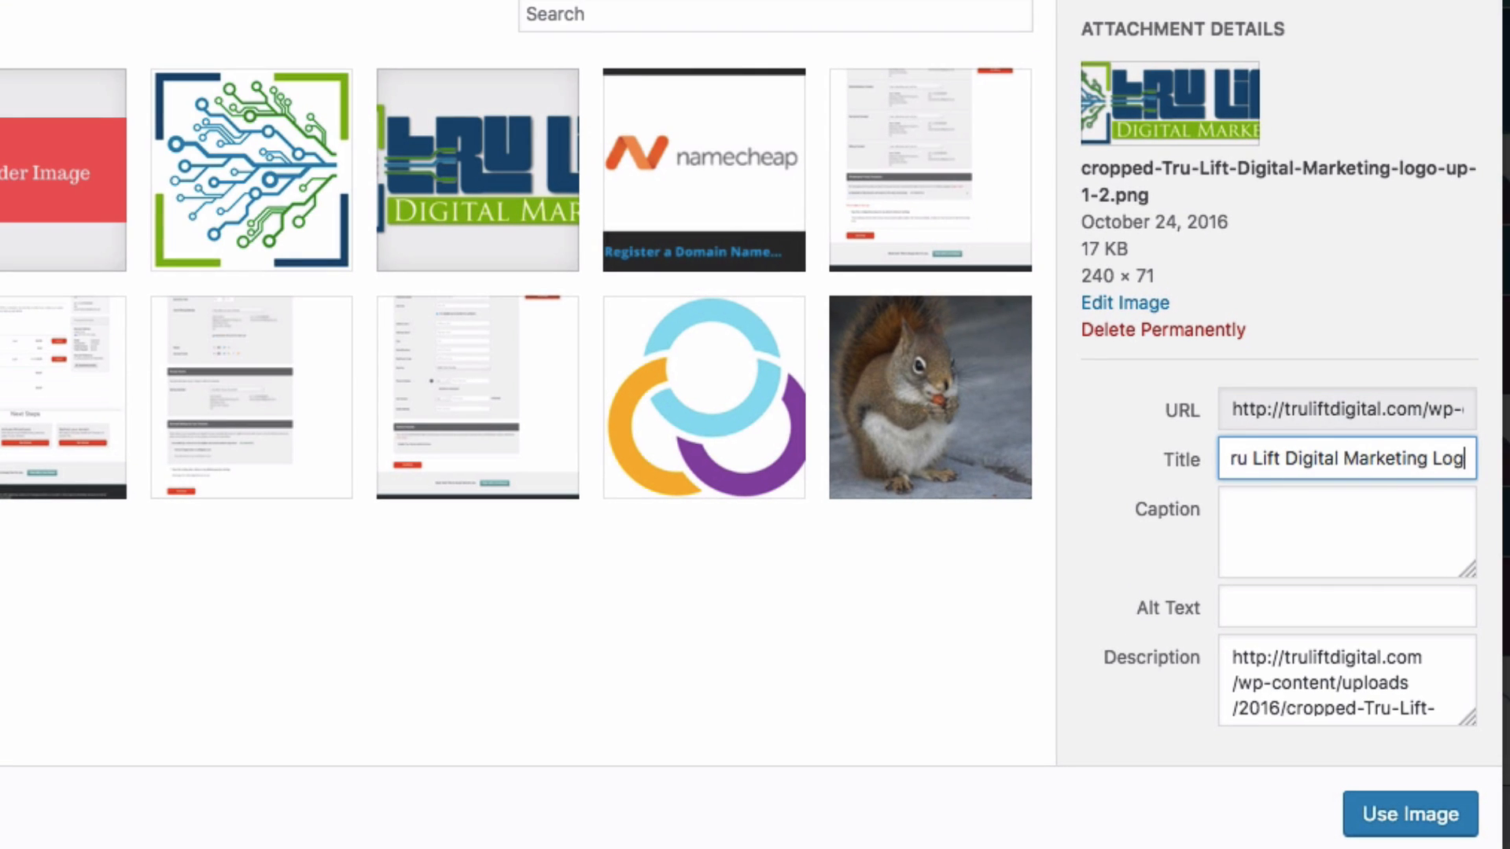
Step: Copy the logo image's title into its alt text as "Tru Lift Digital Marketing Logo"
triple_click(1226, 457)
key("ctrl+c")
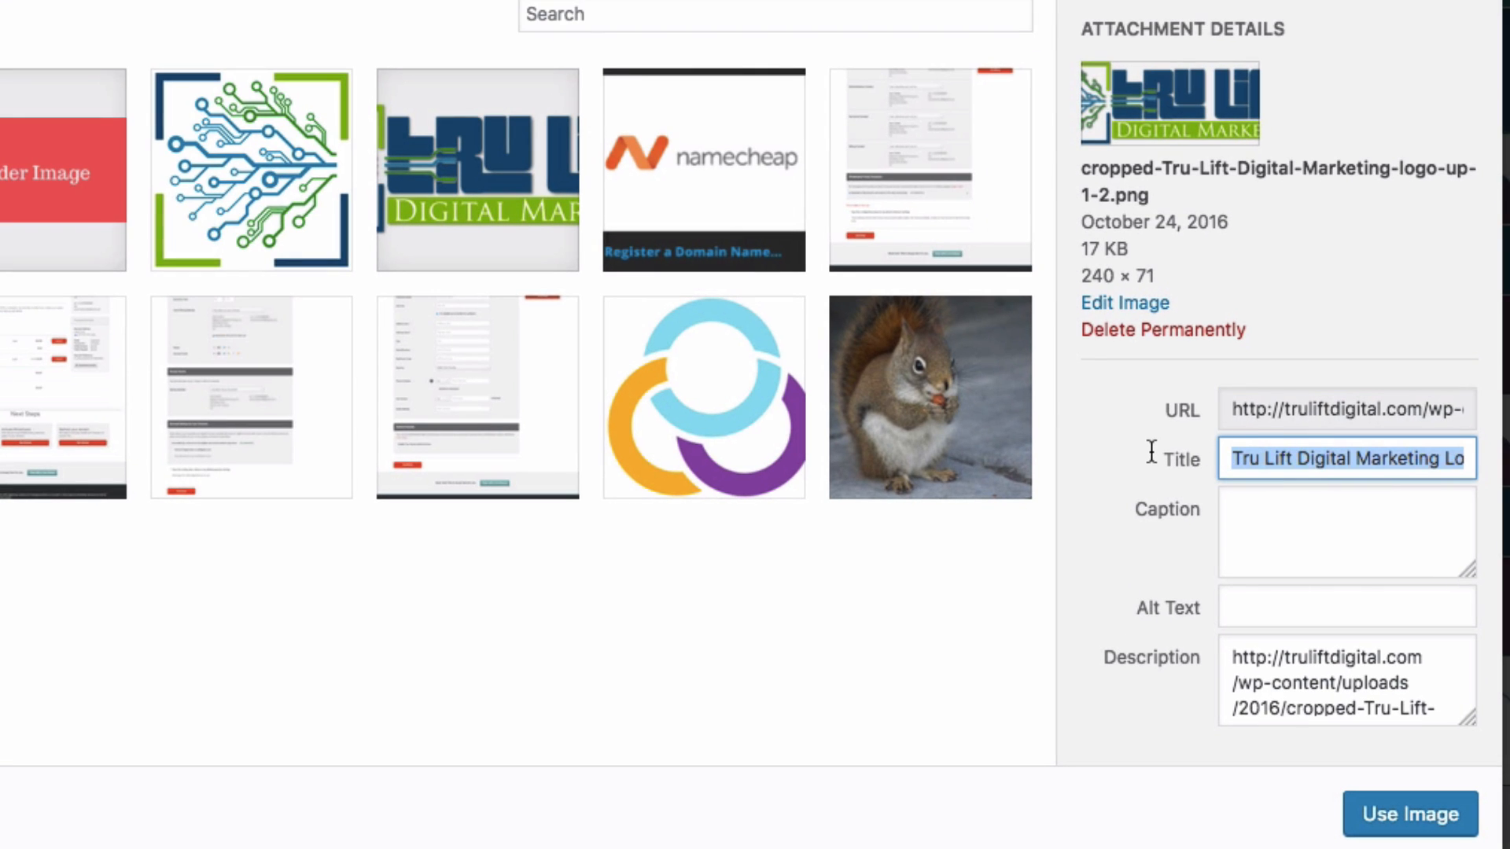
left_click(1234, 605)
key("ctrl+v")
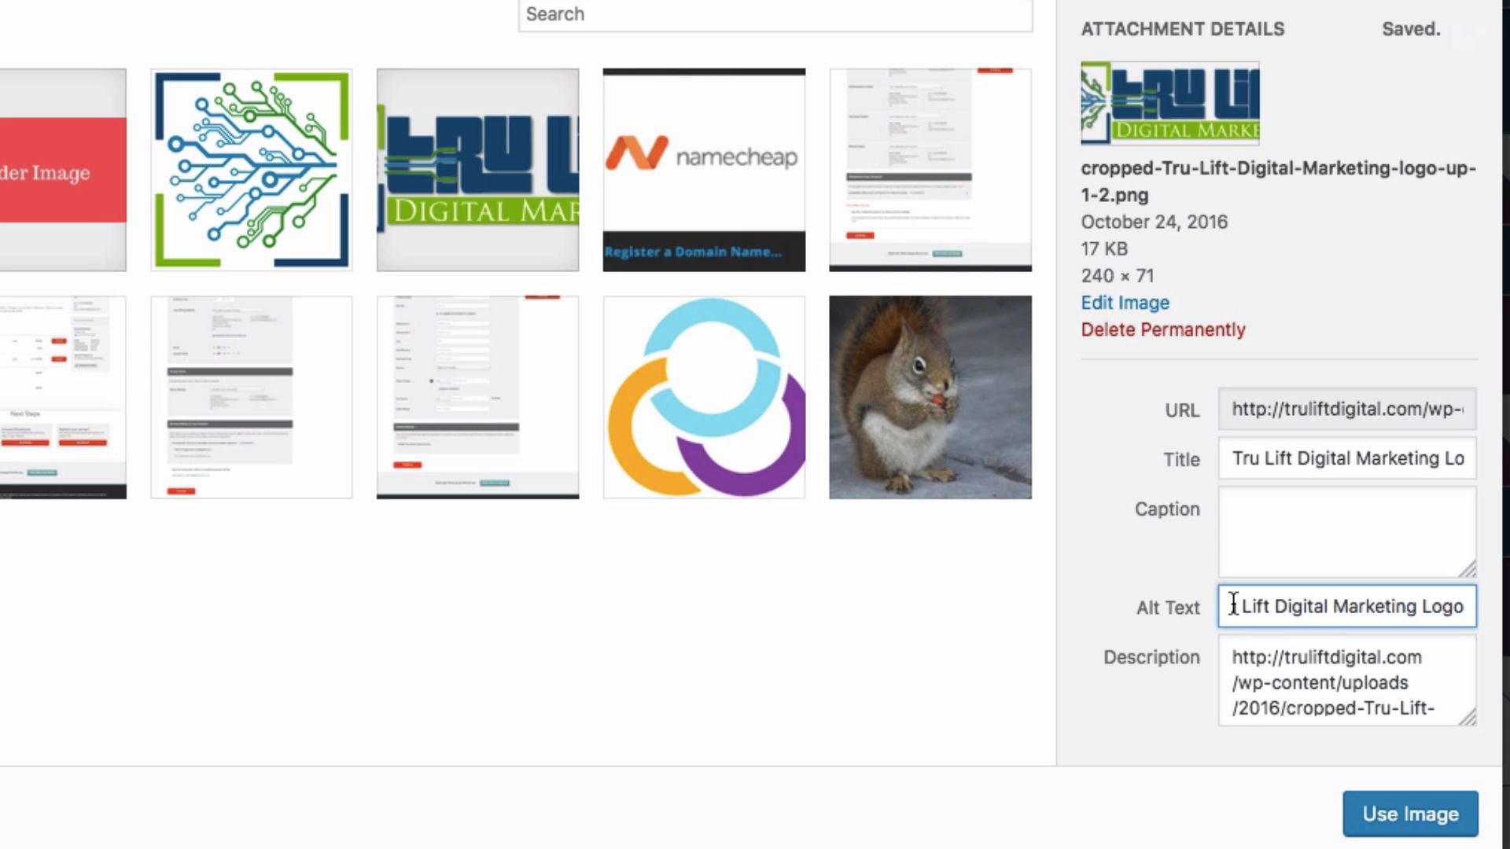
left_click(1233, 605)
key("Left")
key("Left")
key("Left")
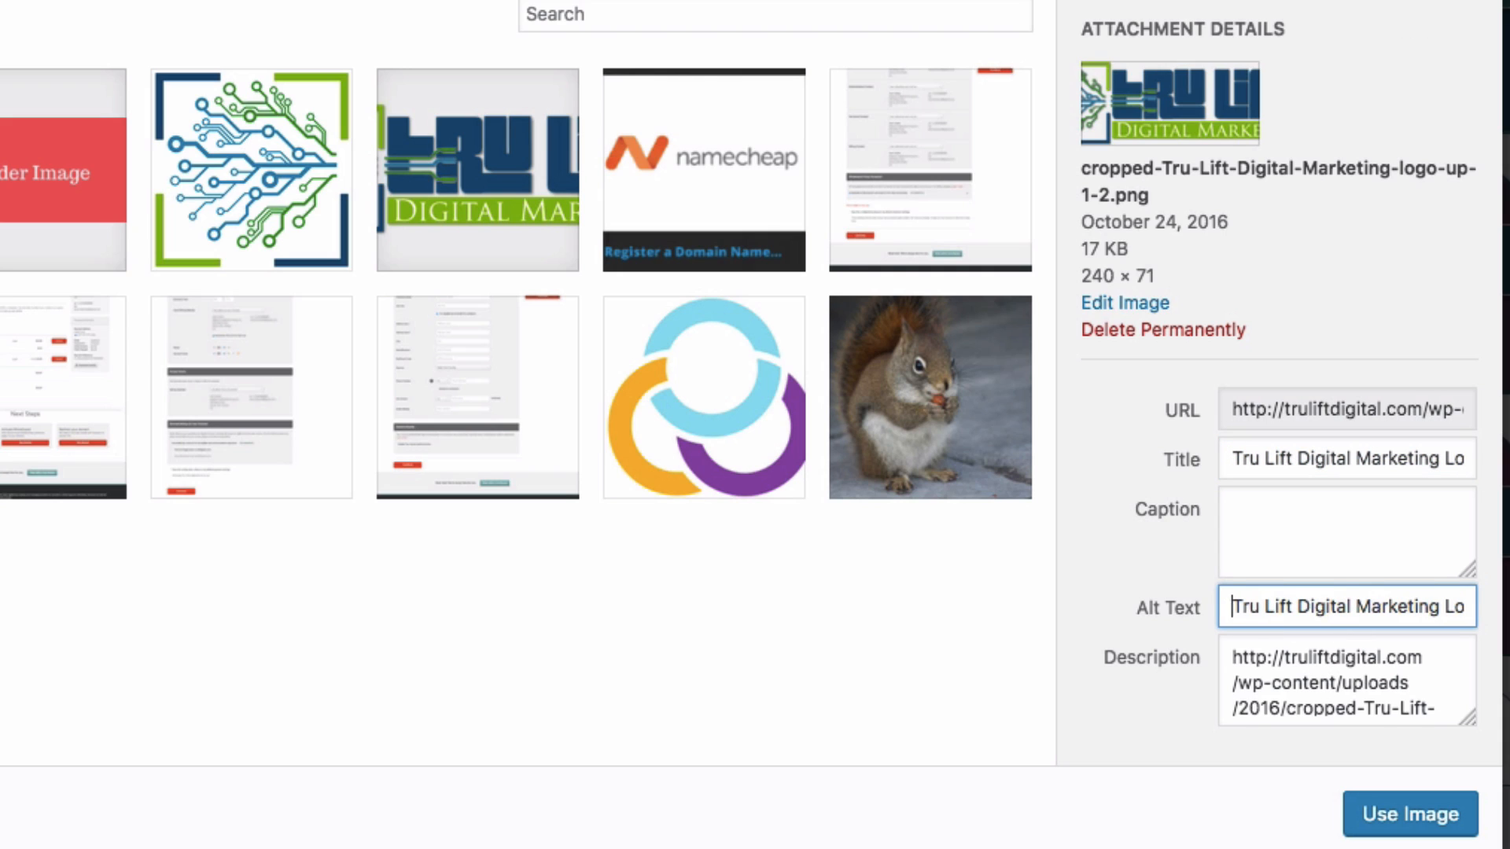
Step: Clear the logo image's description, then use the image as the company logo and save the Company Info settings
left_click_drag(1231, 657, 1489, 732)
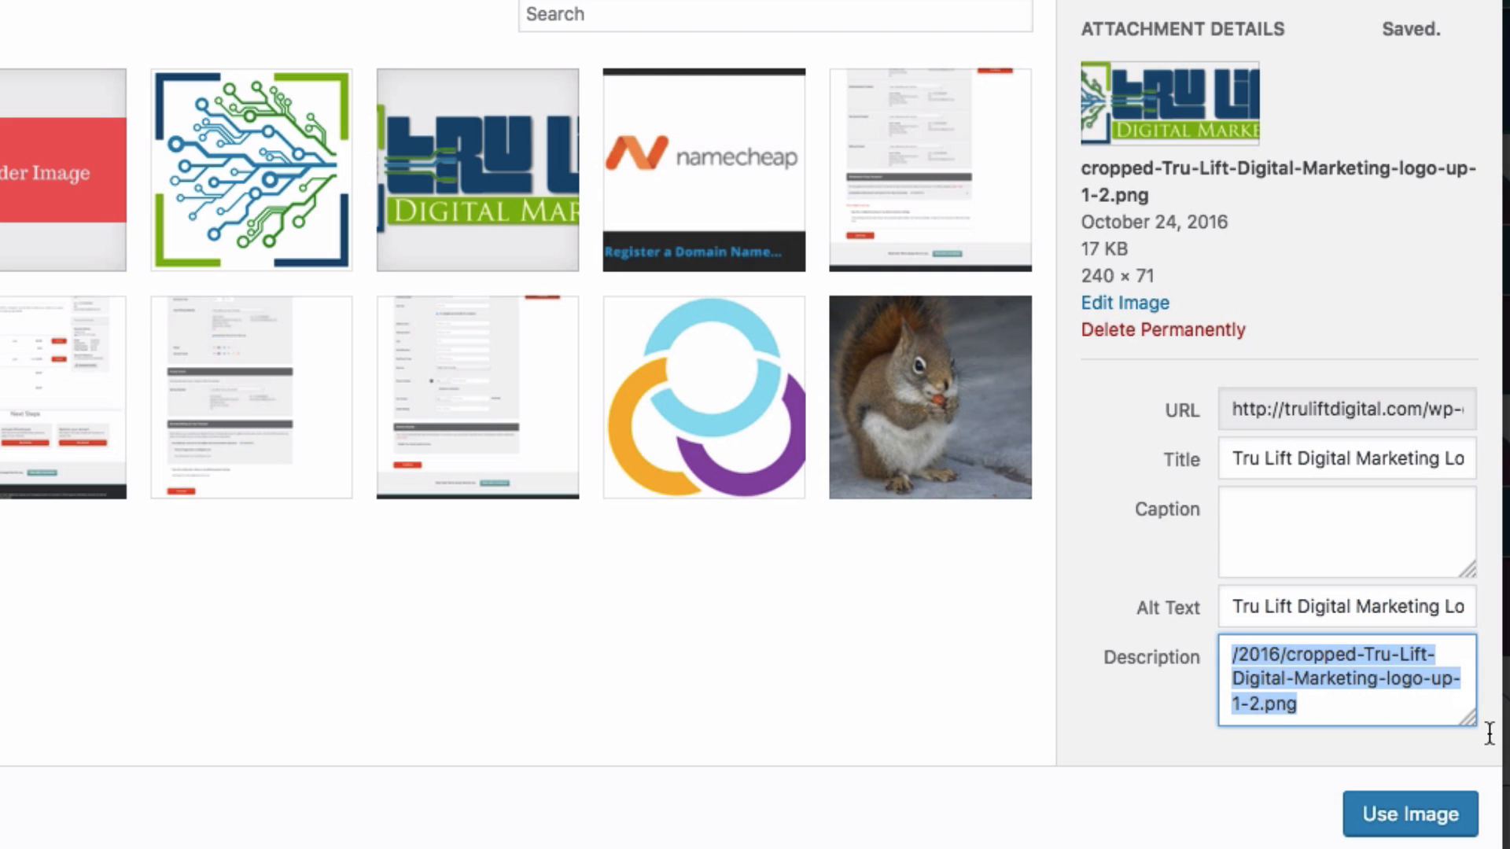
key("BackSpace")
left_click(1415, 814)
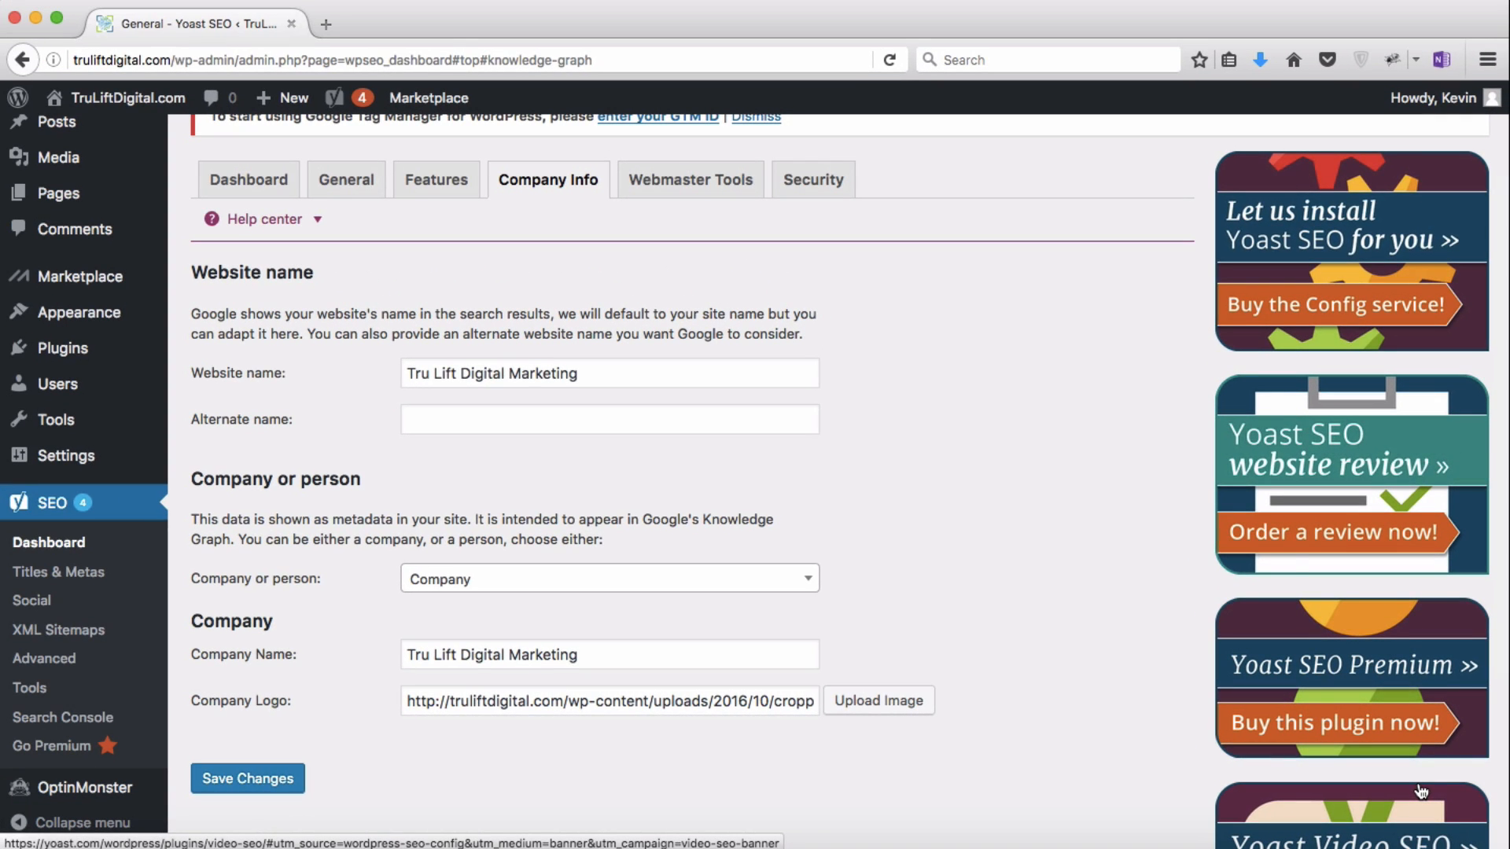
left_click(285, 780)
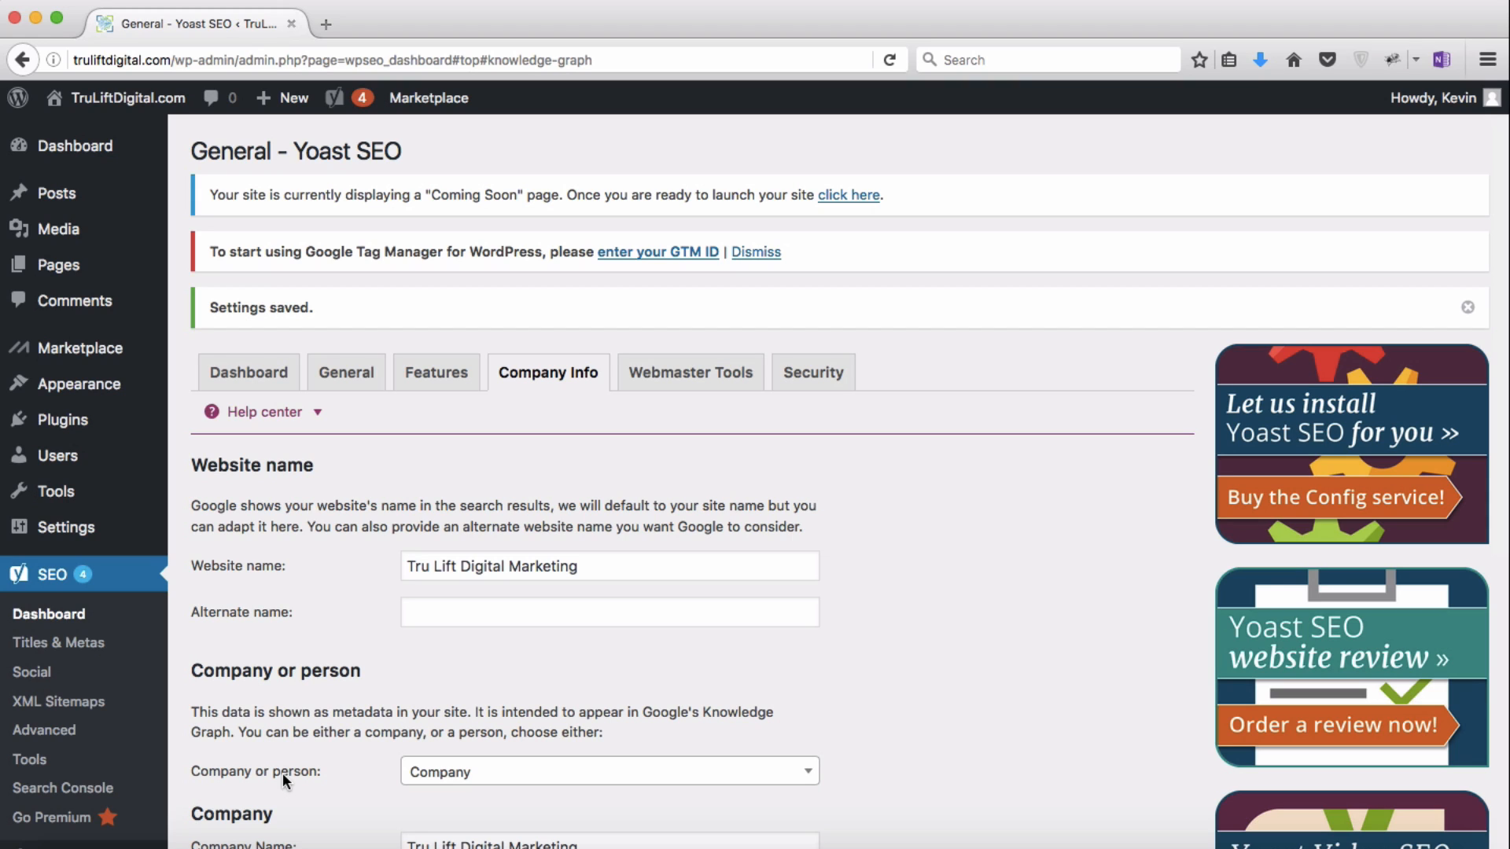
Step: View the live home page, return to the Yoast SEO settings and review the Webmaster Tools verification fields
left_click(132, 111)
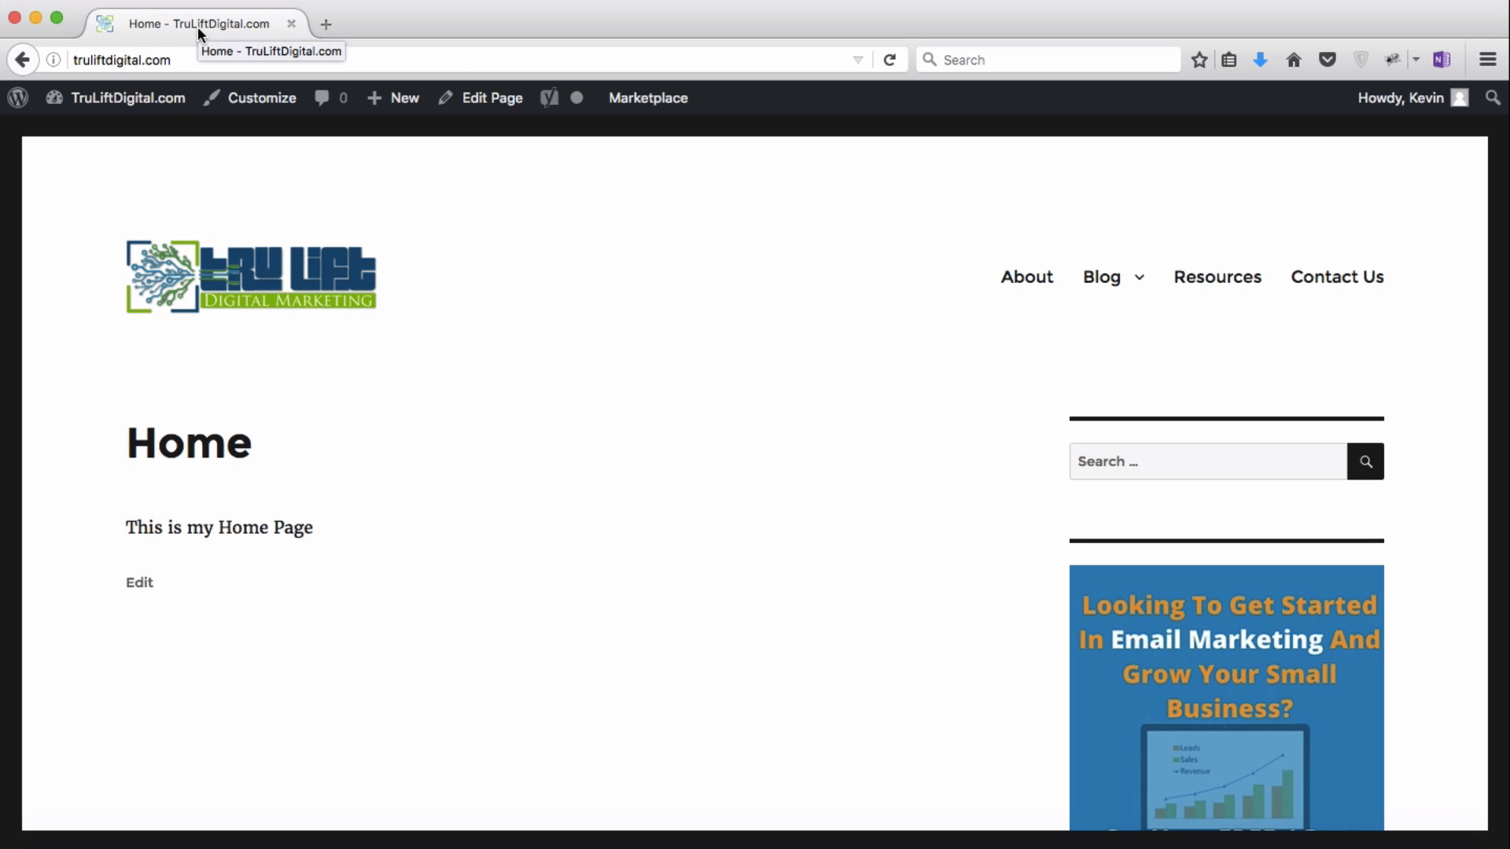
left_click(22, 60)
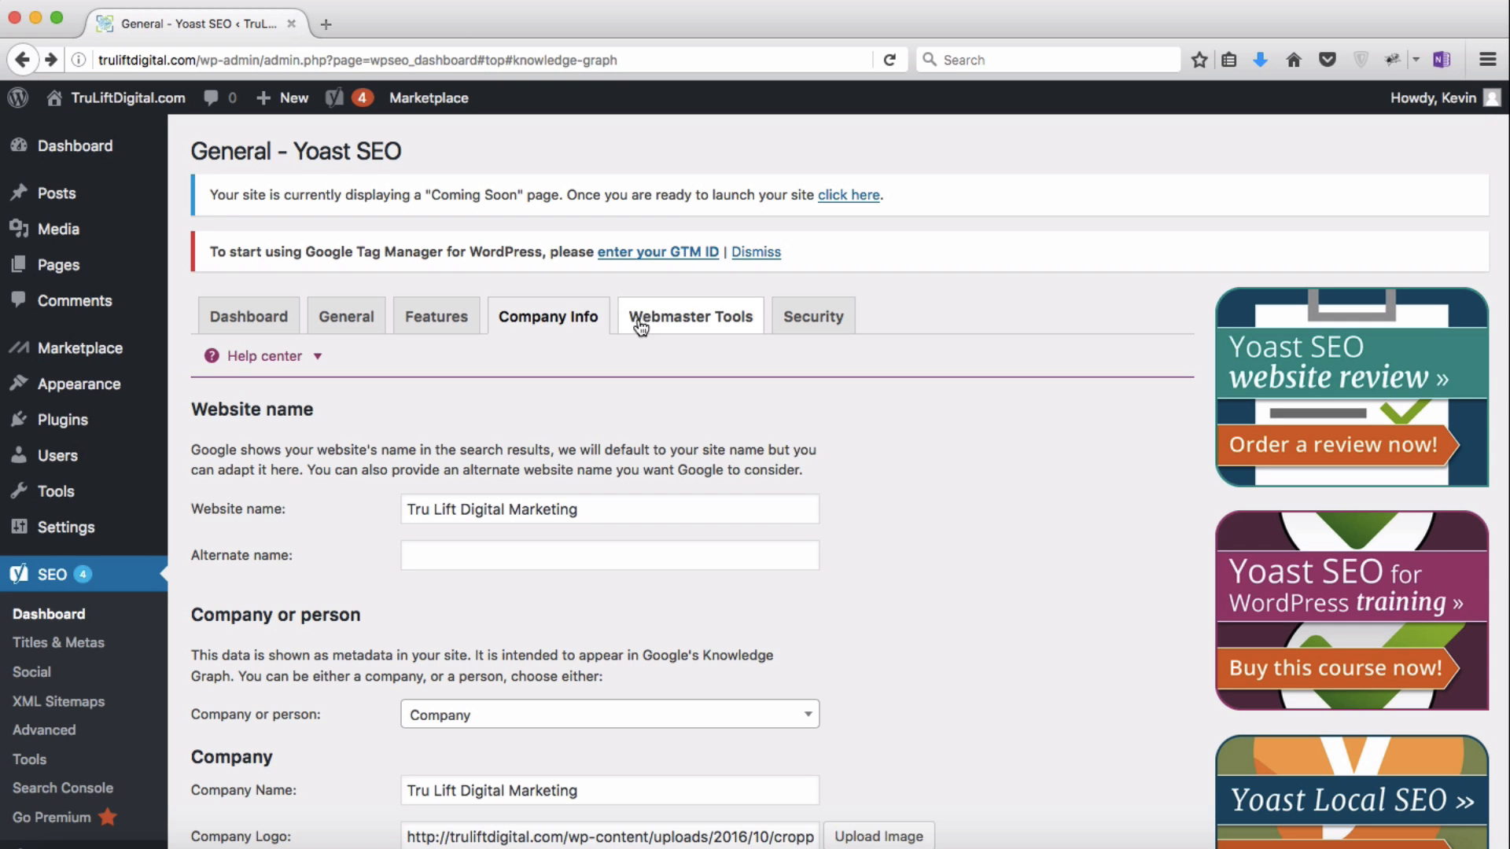
left_click(668, 318)
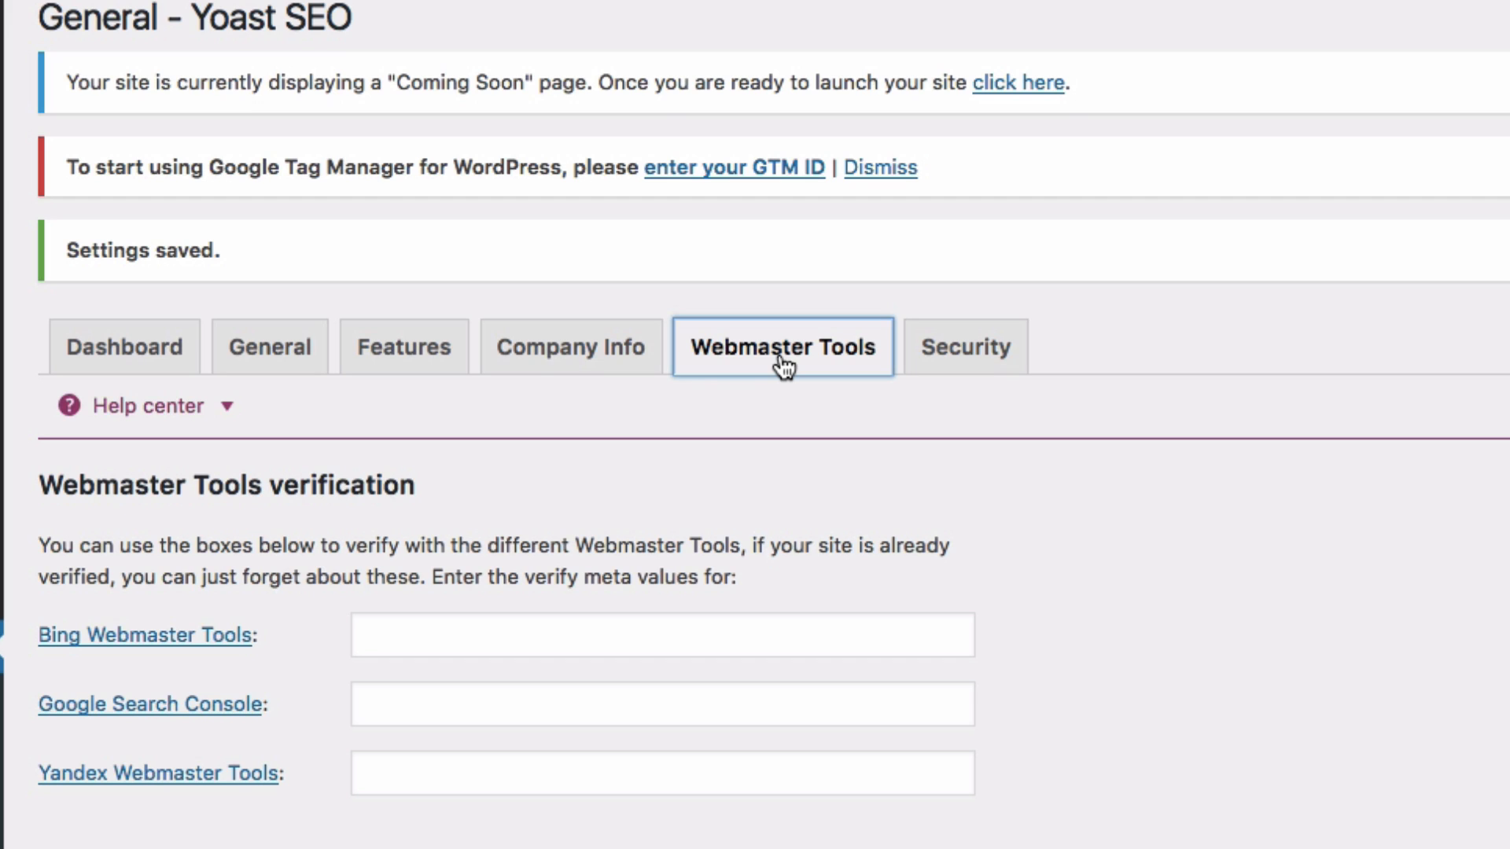
left_click(534, 708)
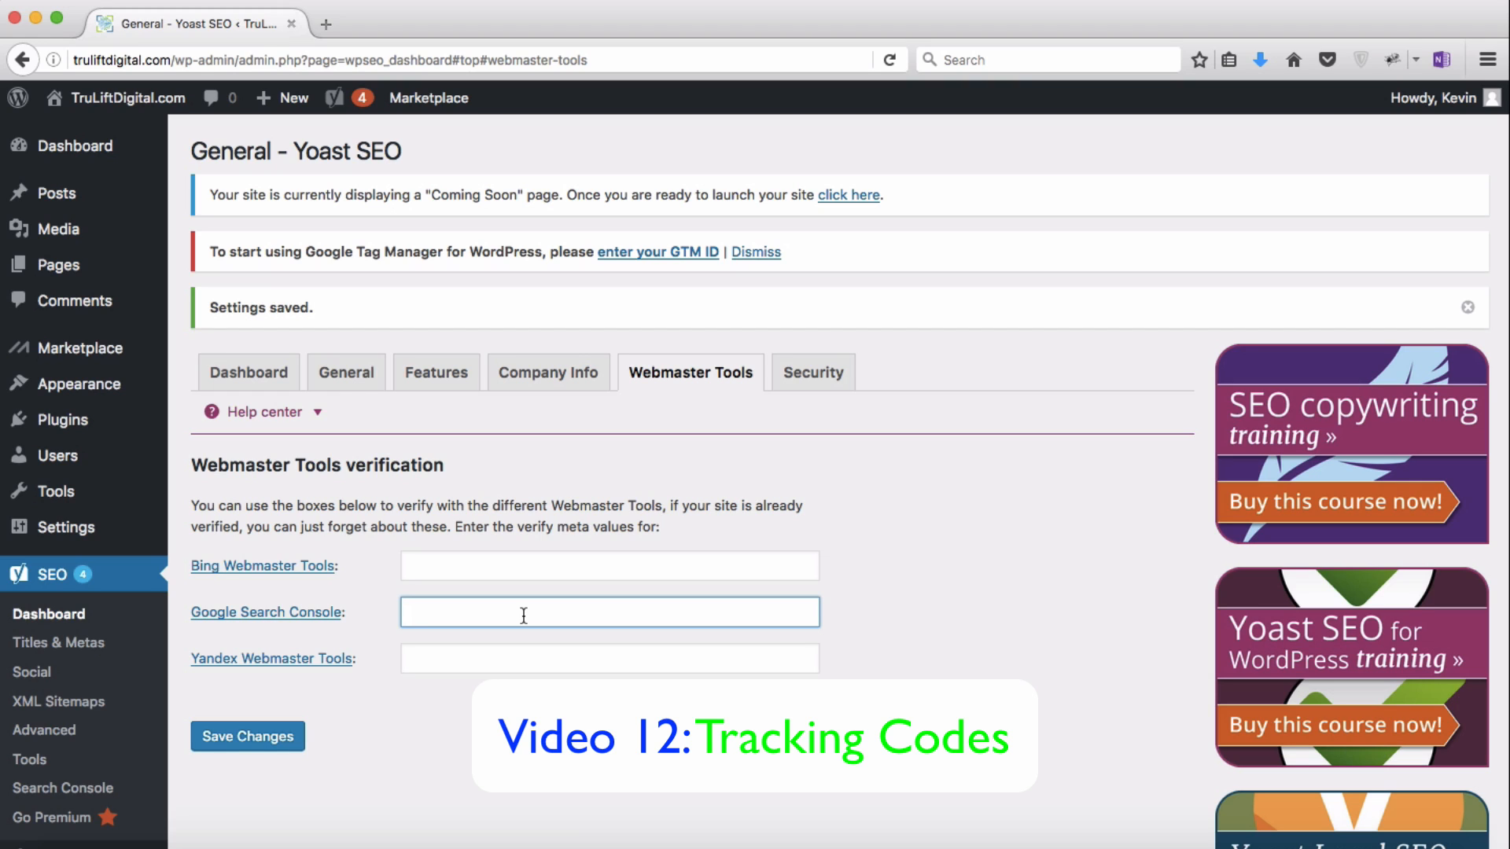
Step: In the Security settings, try enabling the advanced part of the Yoast SEO meta box, and set it back to Disabled
left_click(816, 385)
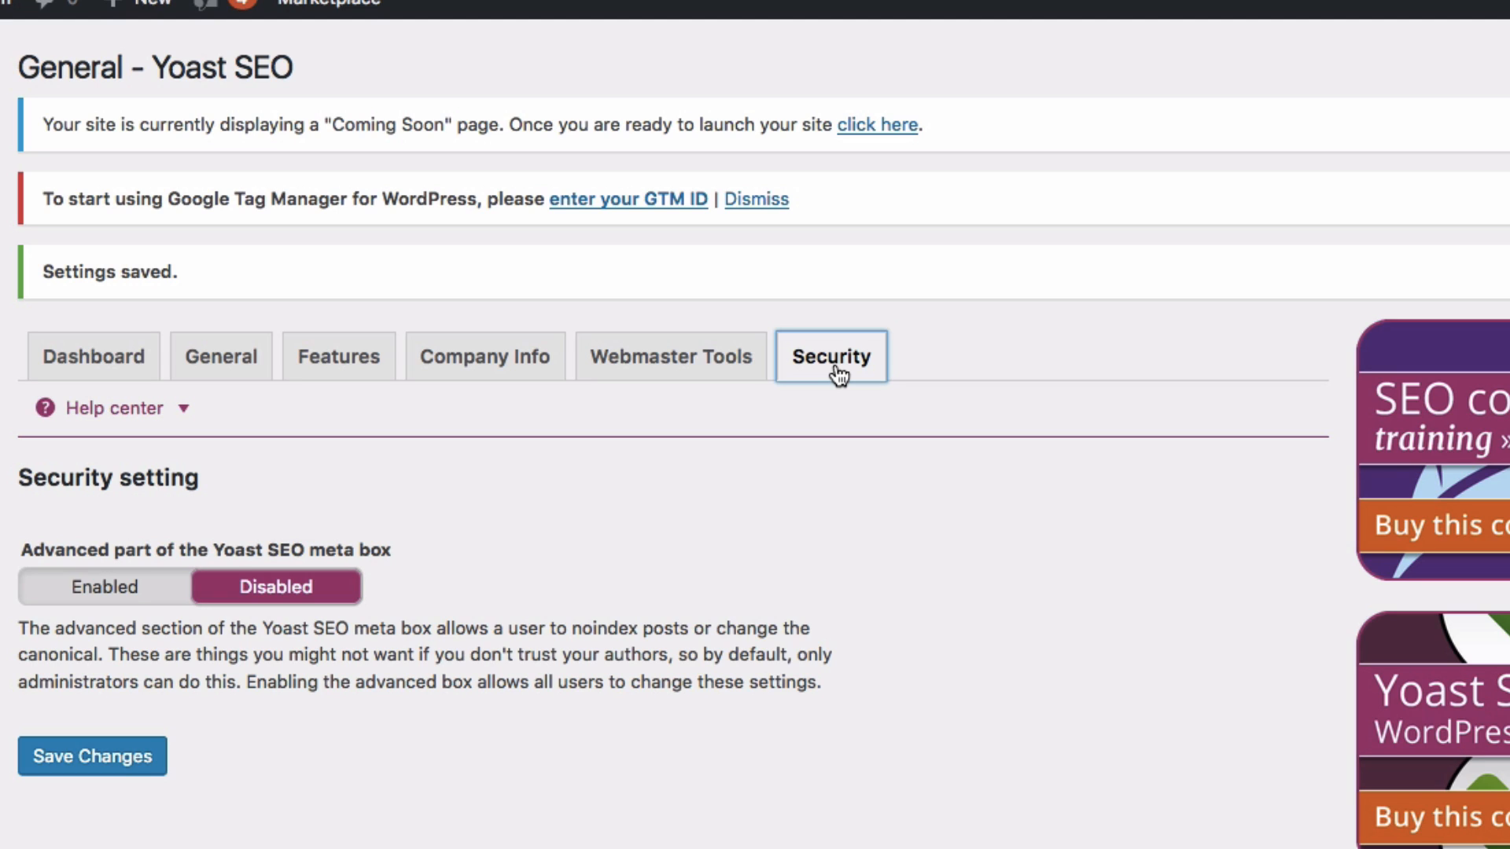
left_click(138, 589)
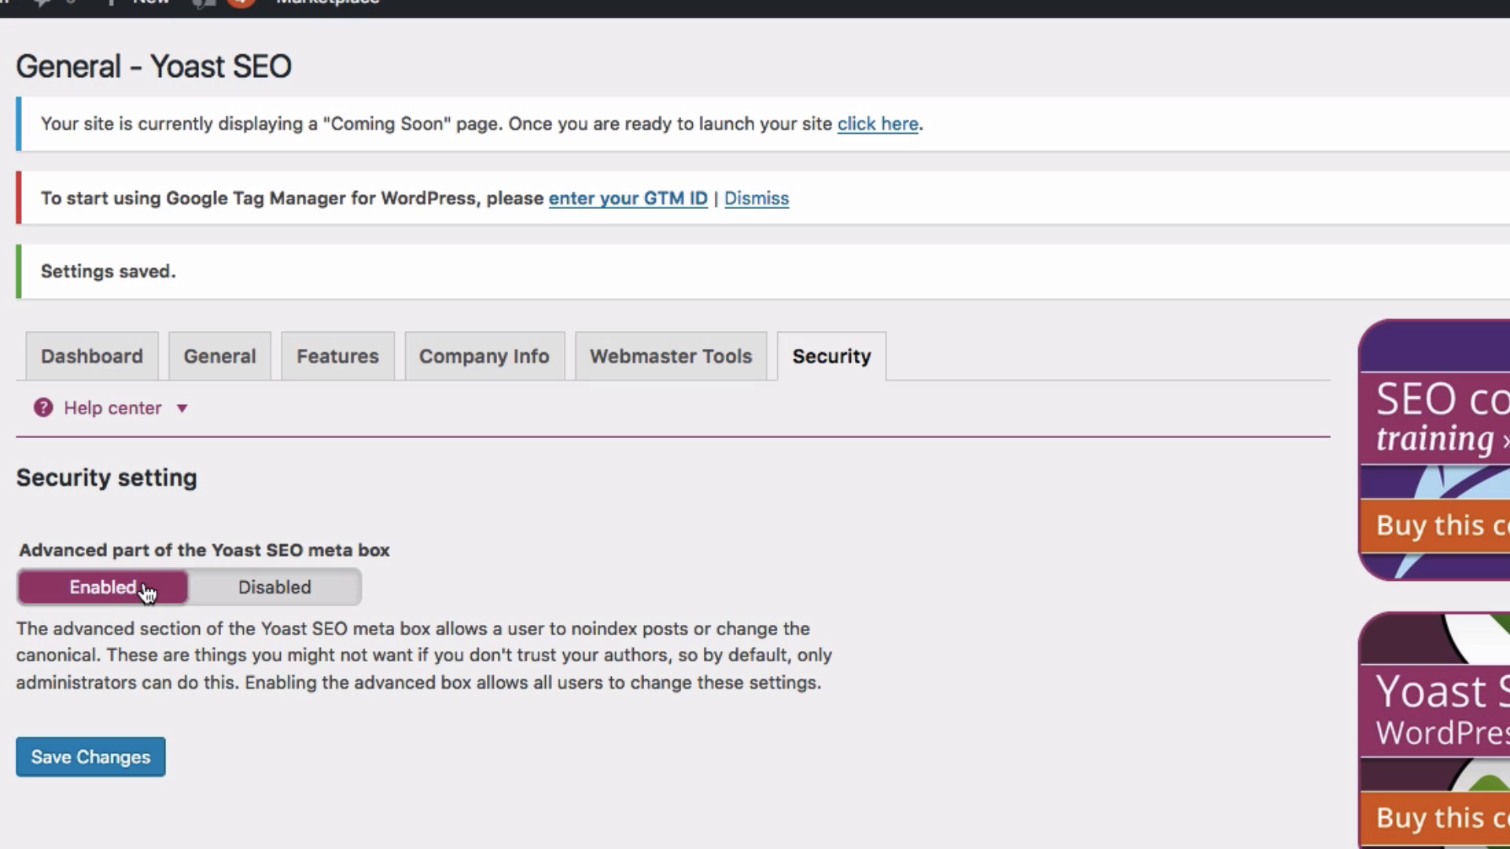
left_click(287, 596)
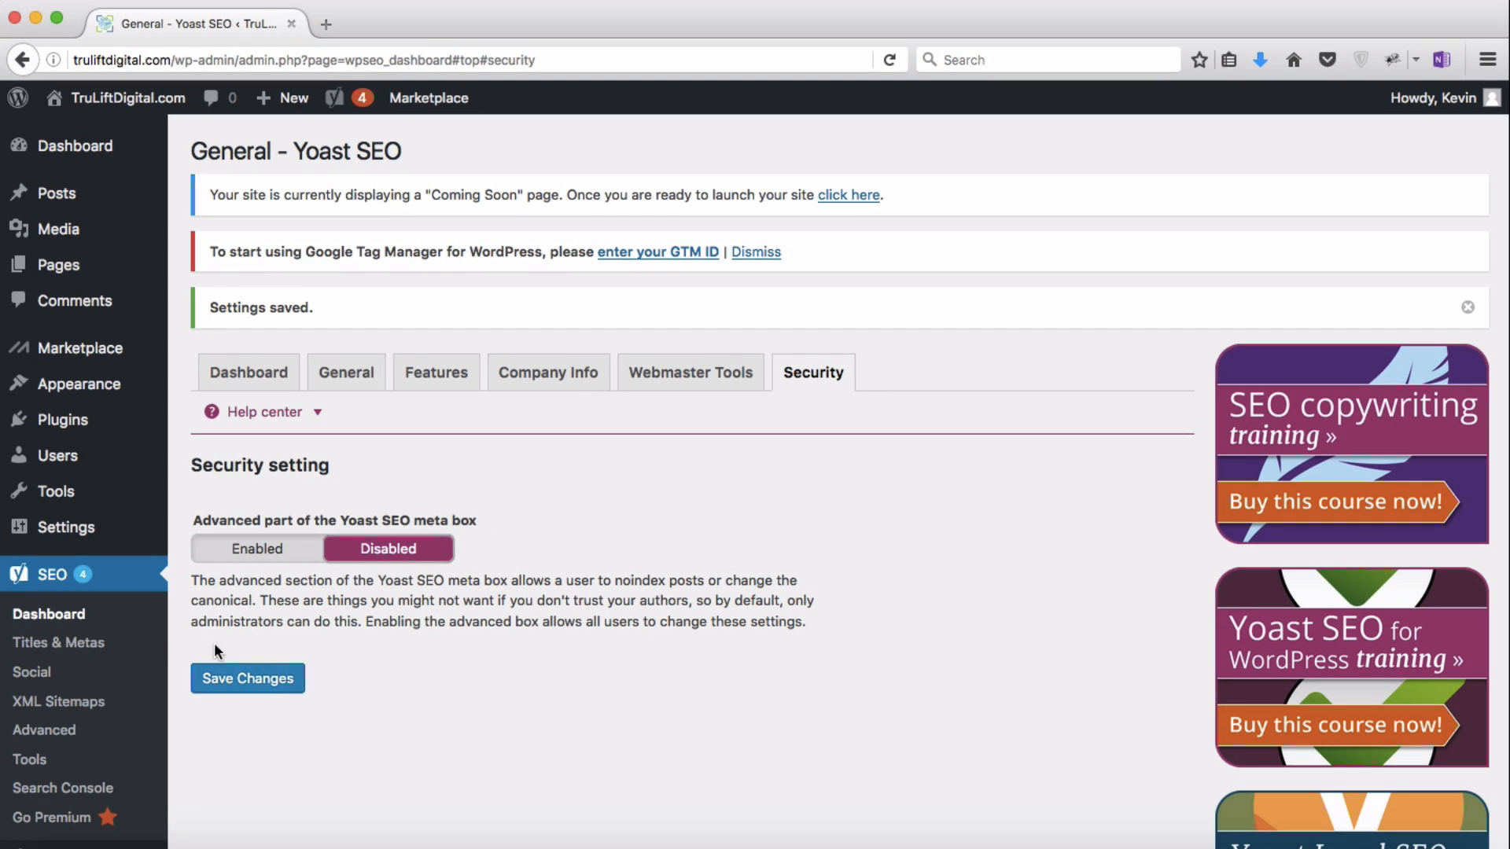
Step: In the Titles & Metas settings, choose the vertical bar "|" as the title separator and save the changes
left_click(70, 643)
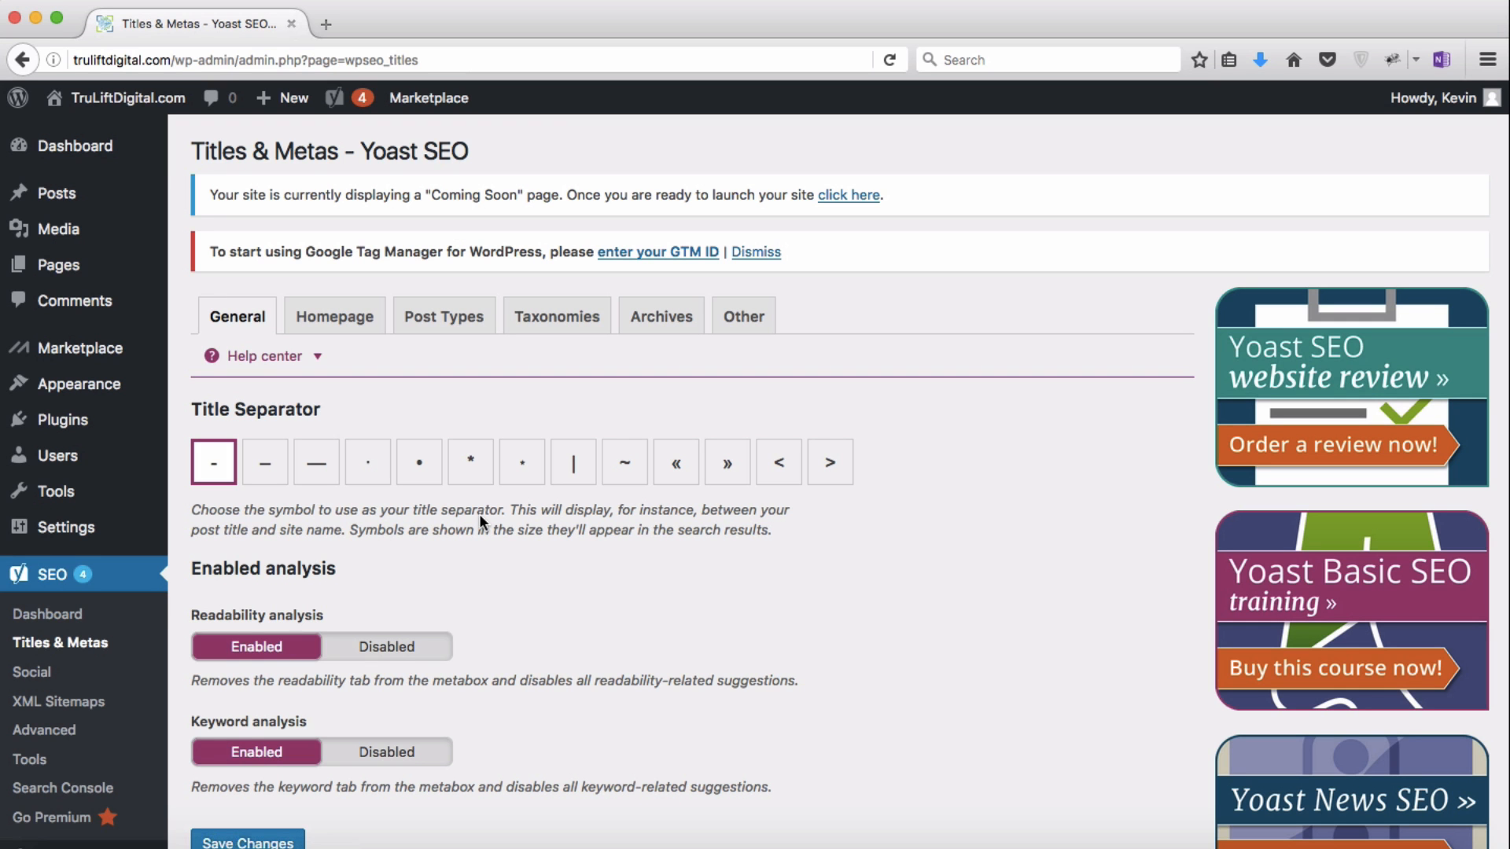
left_click(571, 472)
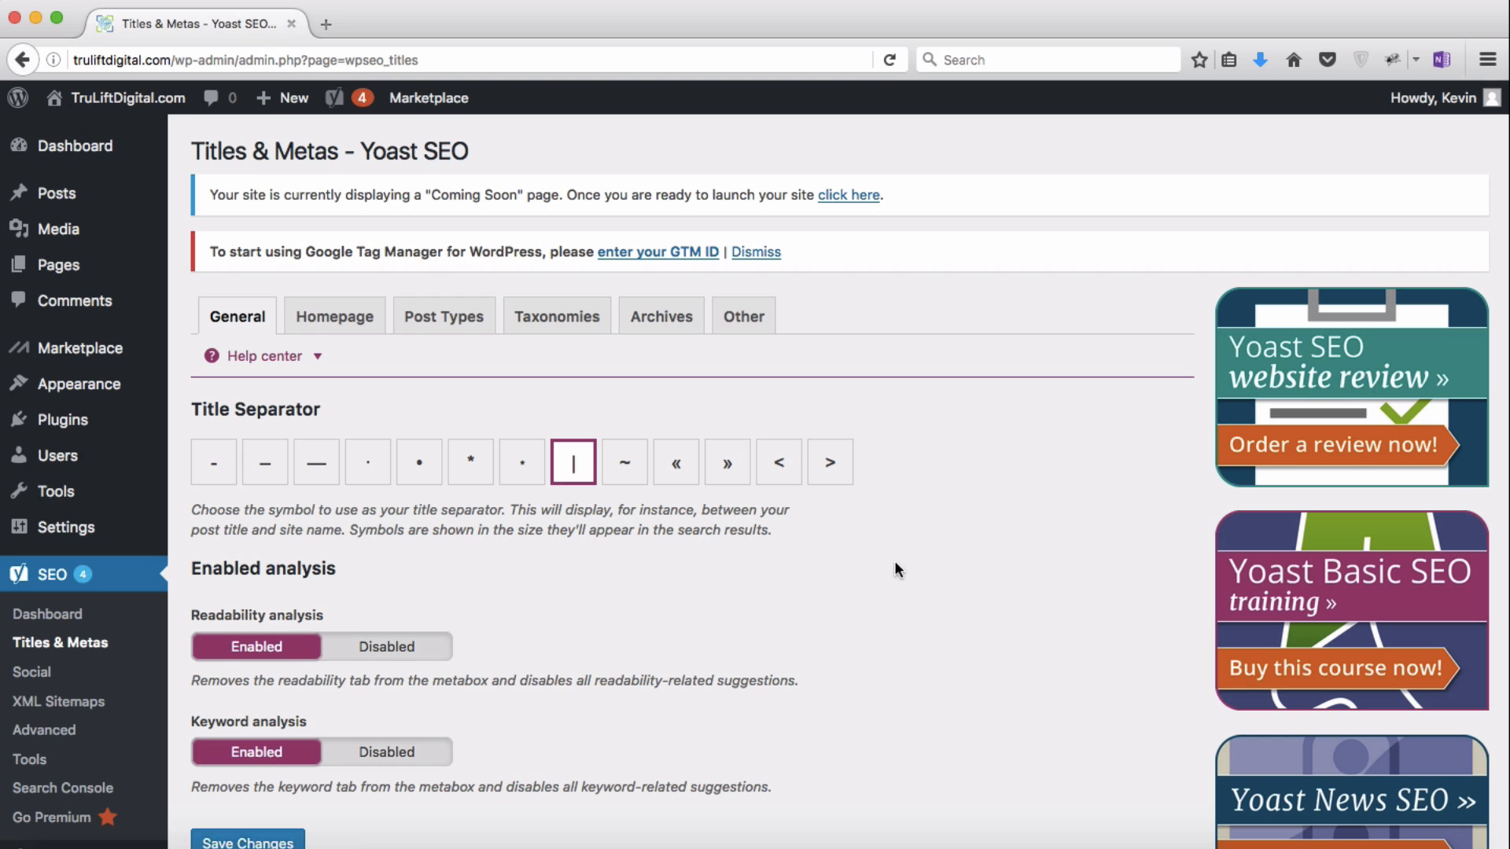
scroll(904, 582, "down", 1)
scroll(917, 586, "down", 2)
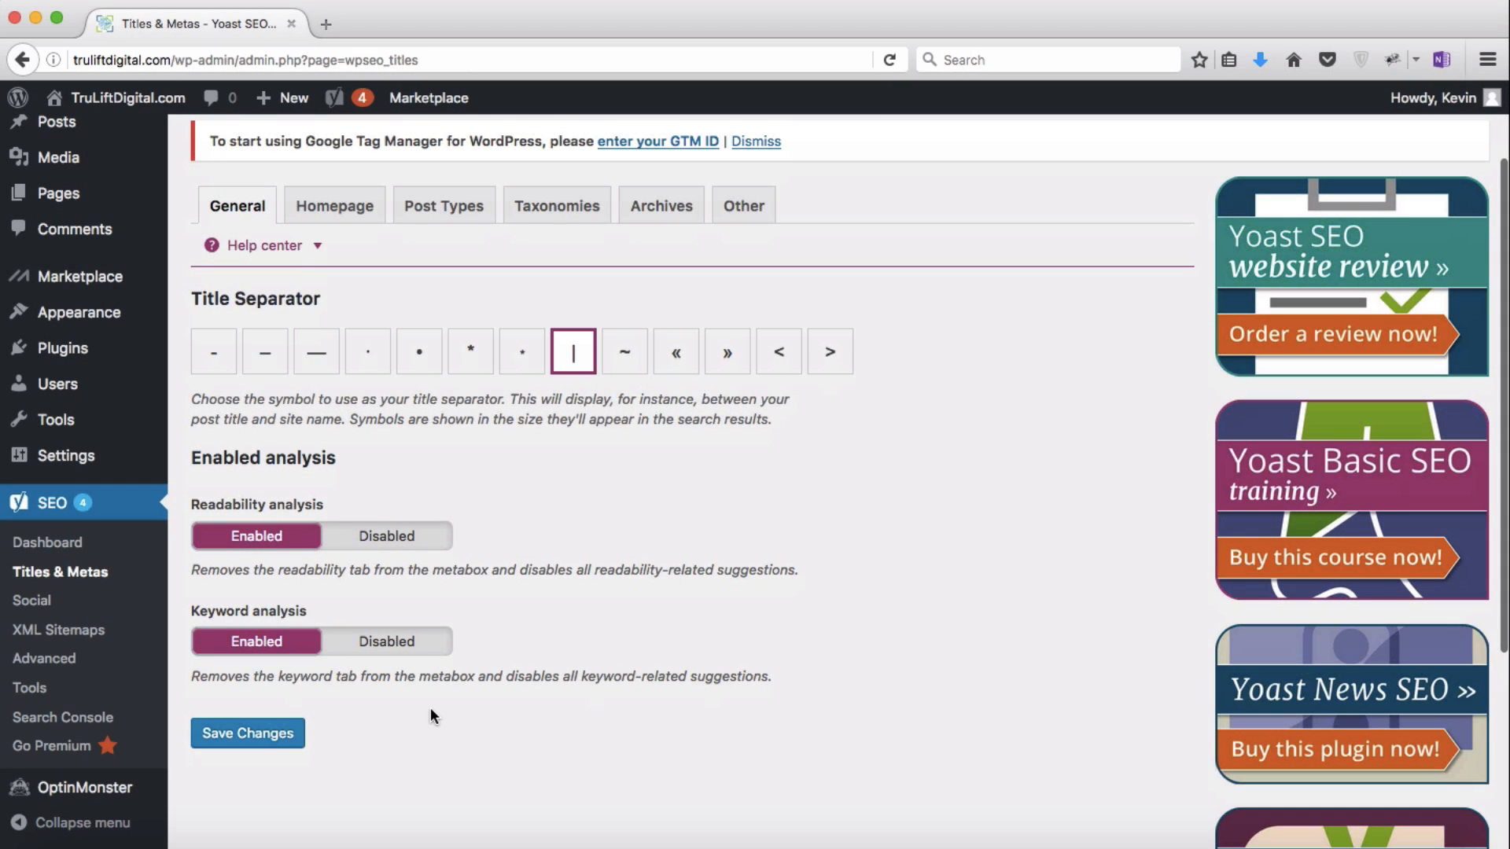
left_click(271, 735)
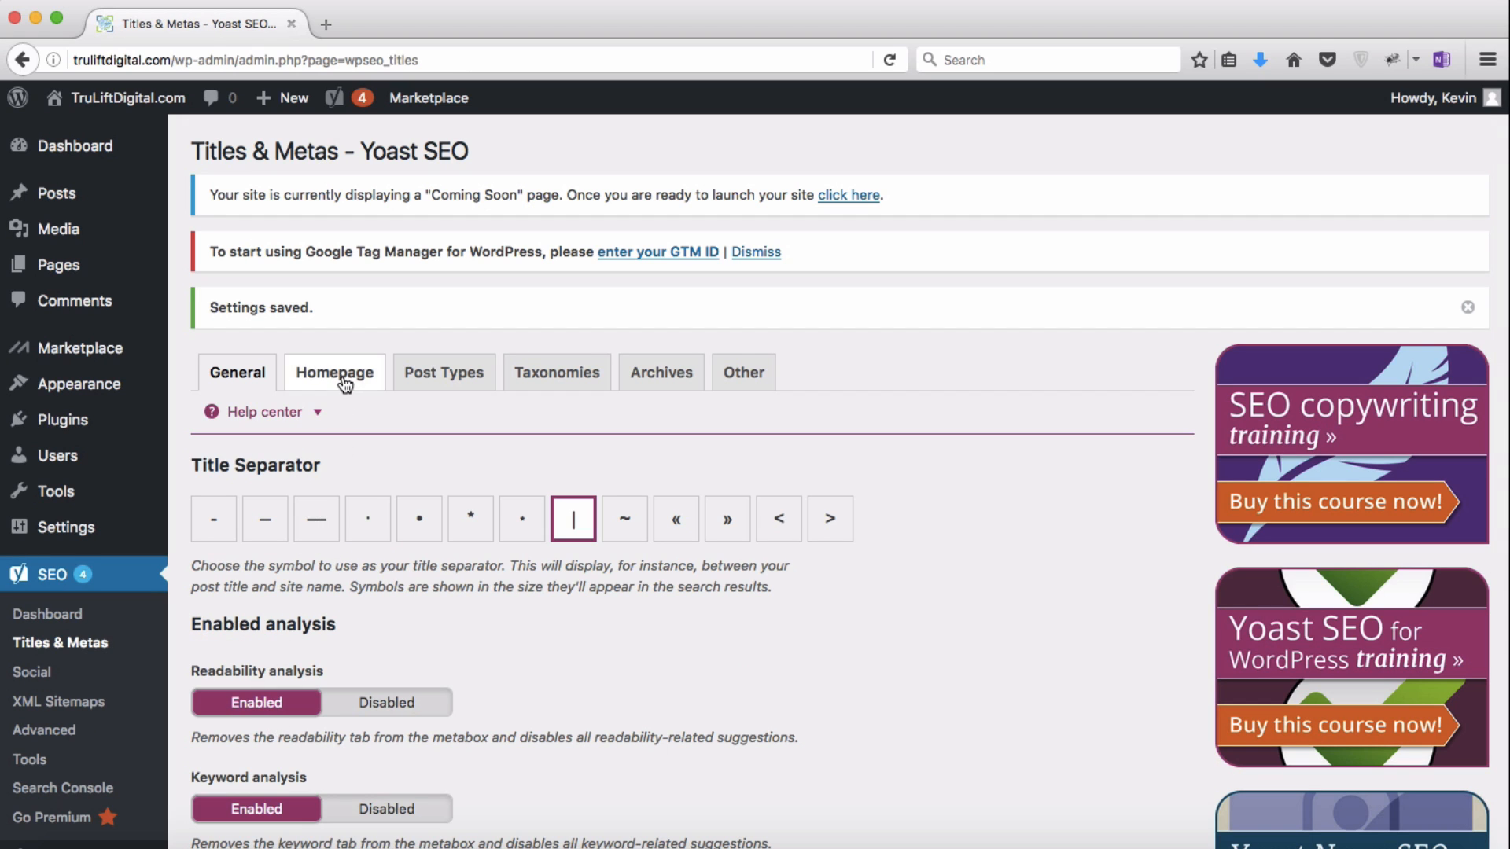
Step: Open the front page for editing from the Homepage settings of Titles & Metas
left_click(344, 382)
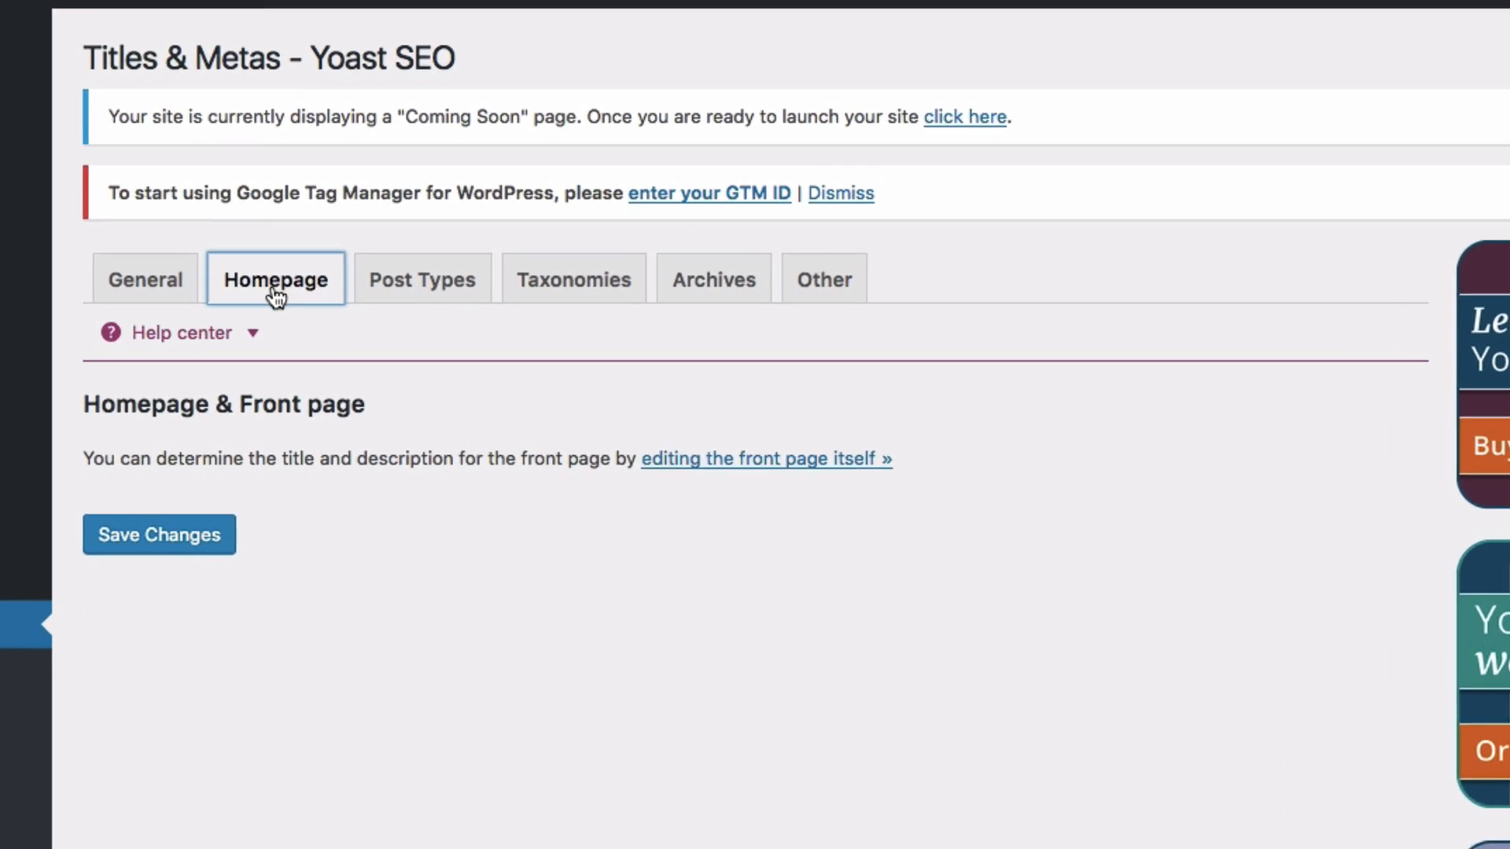
left_click(767, 474)
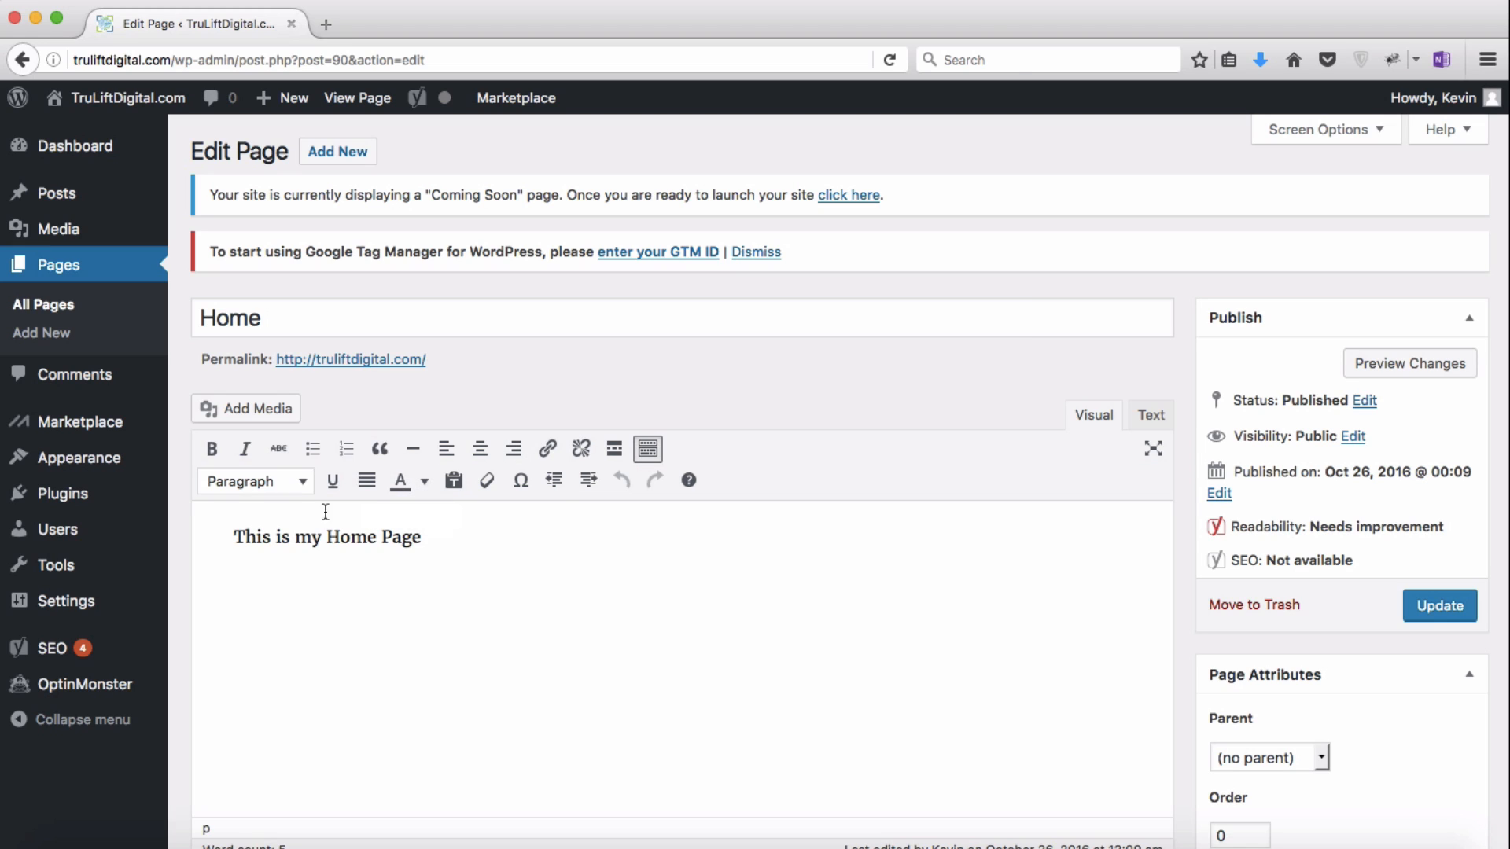
left_click_drag(235, 537, 451, 546)
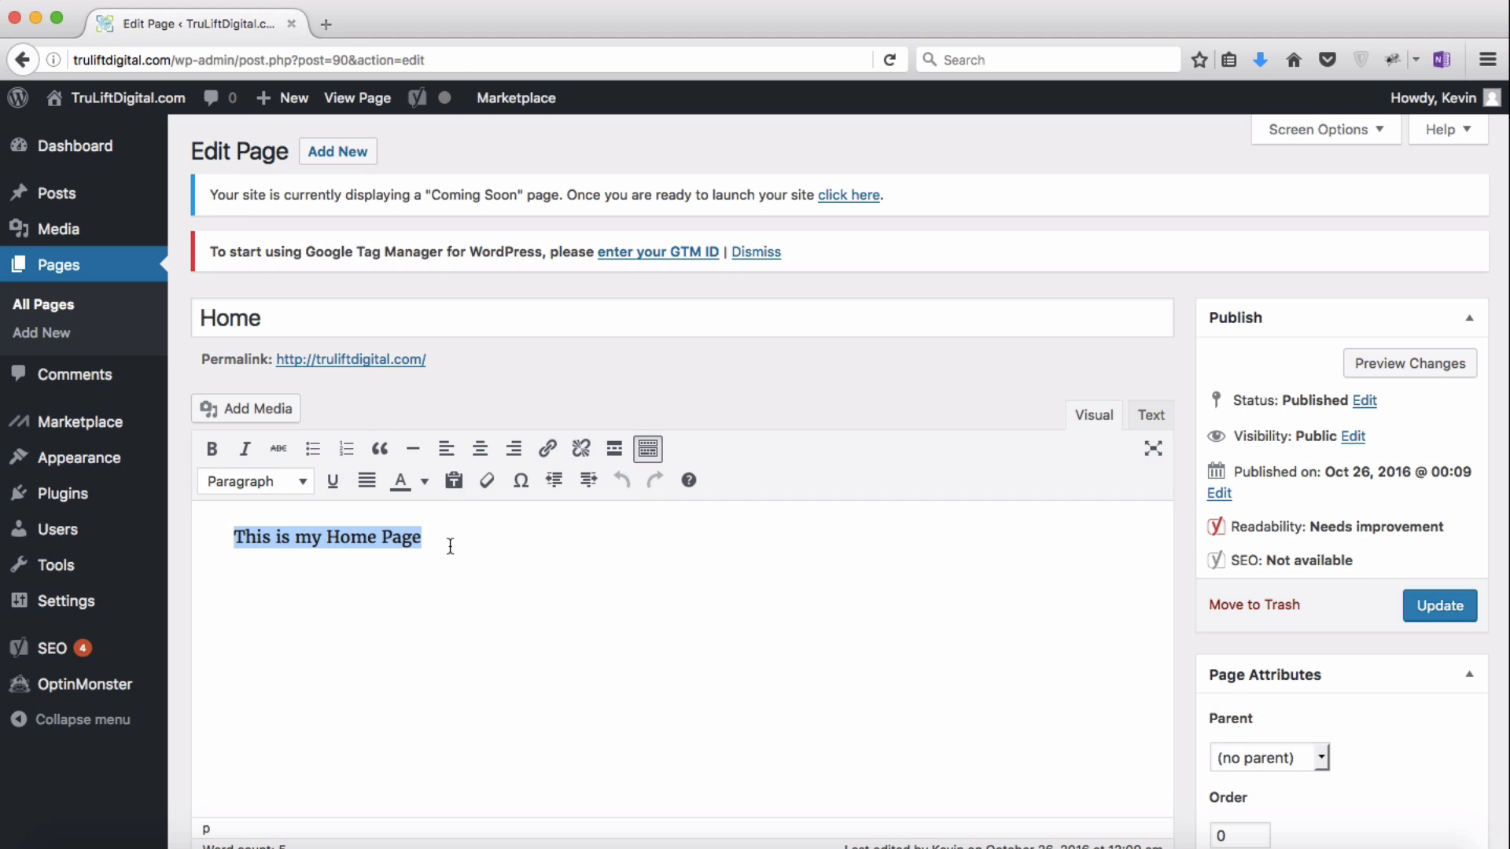
left_click(450, 547)
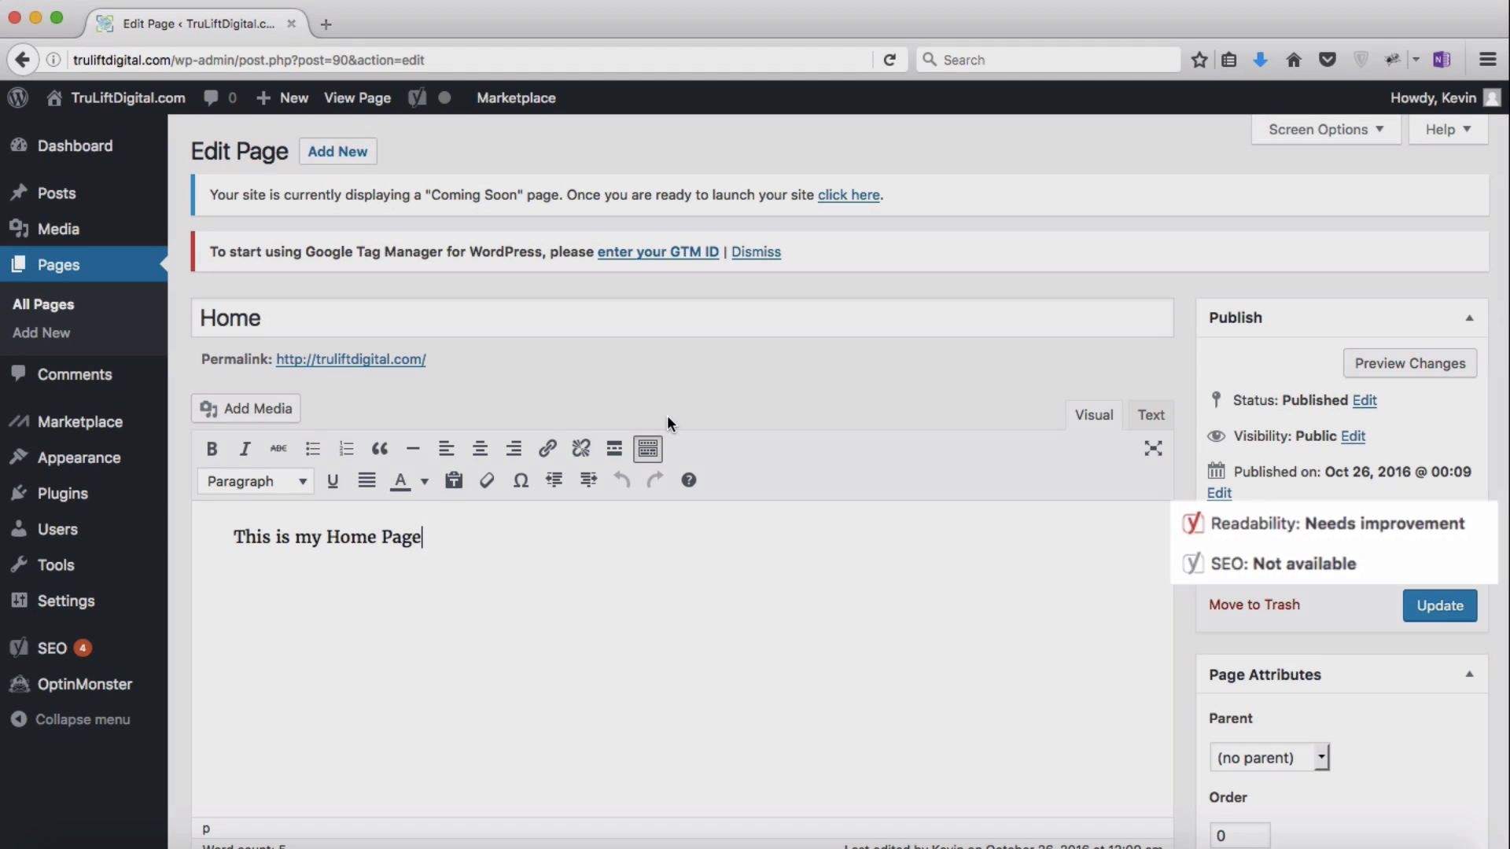
Step: Examine the home page's Yoast SEO snippet preview, focus keyword field, SEO analysis and readability analysis
scroll(666, 415, "down", 10)
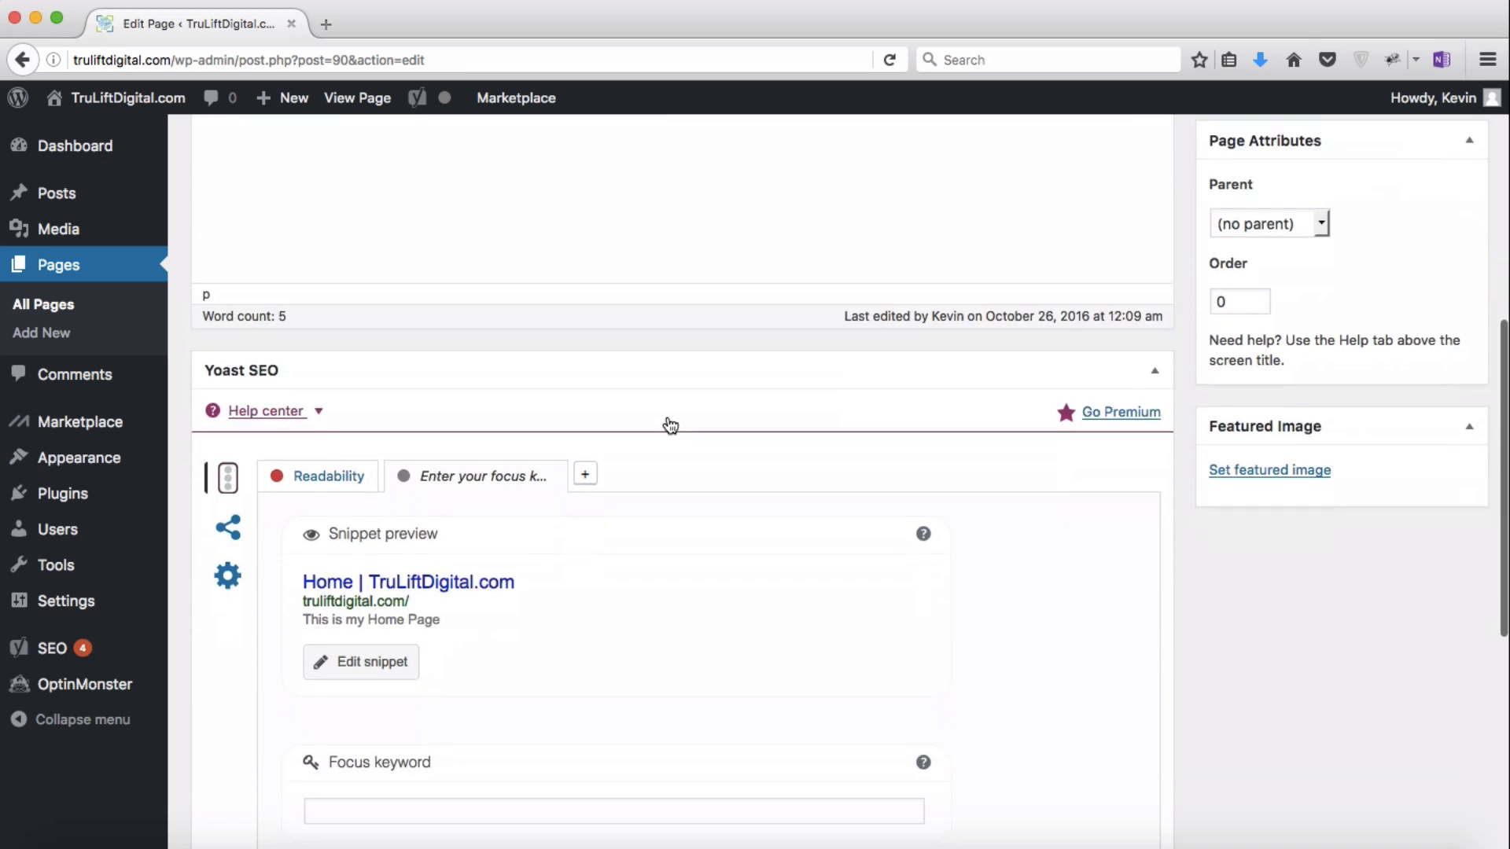
scroll(668, 424, "down", 6)
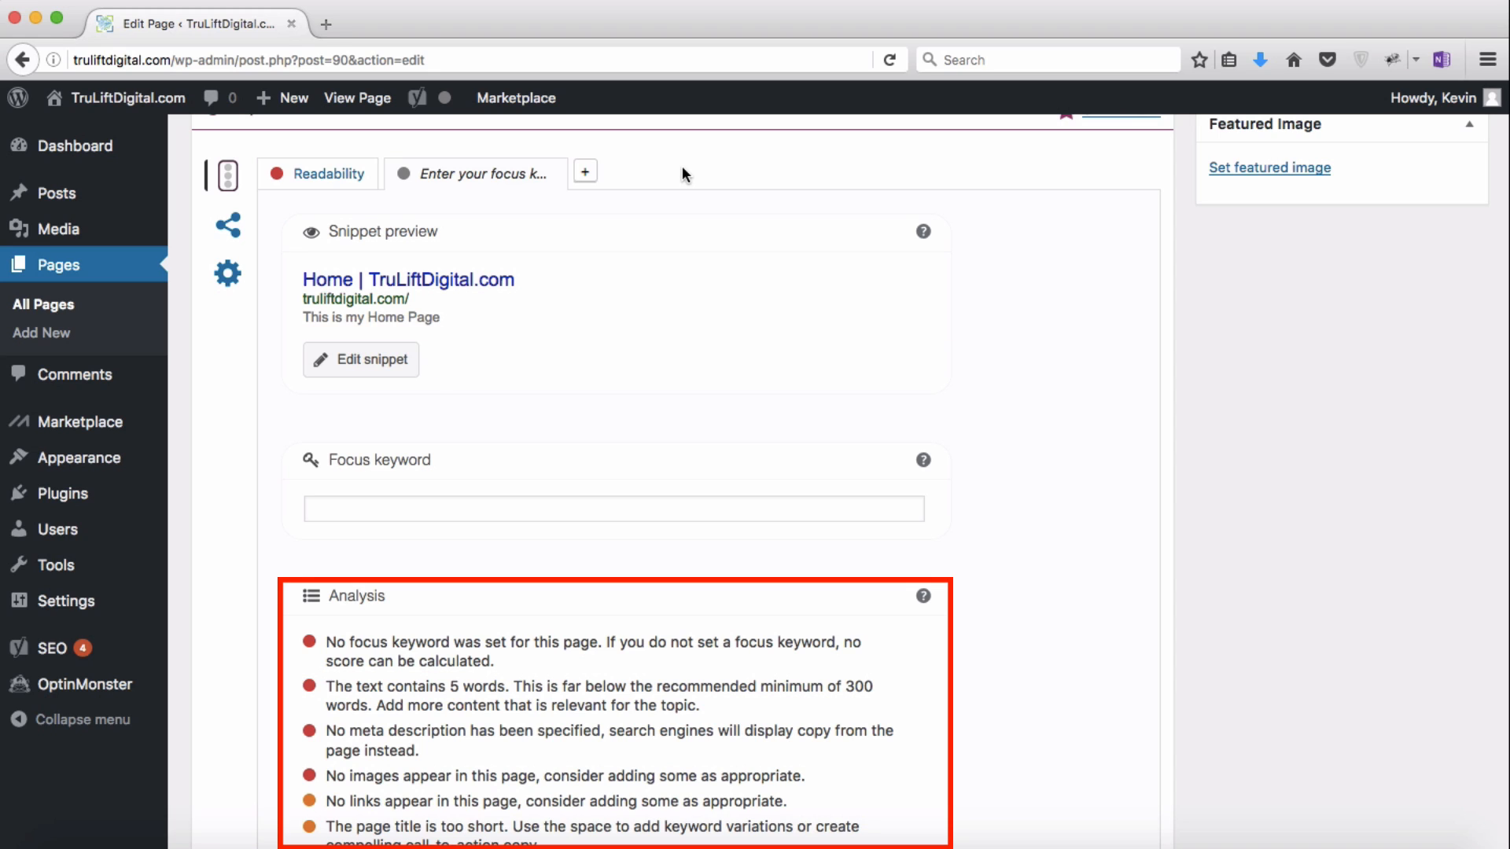
scroll(713, 431, "down", 3)
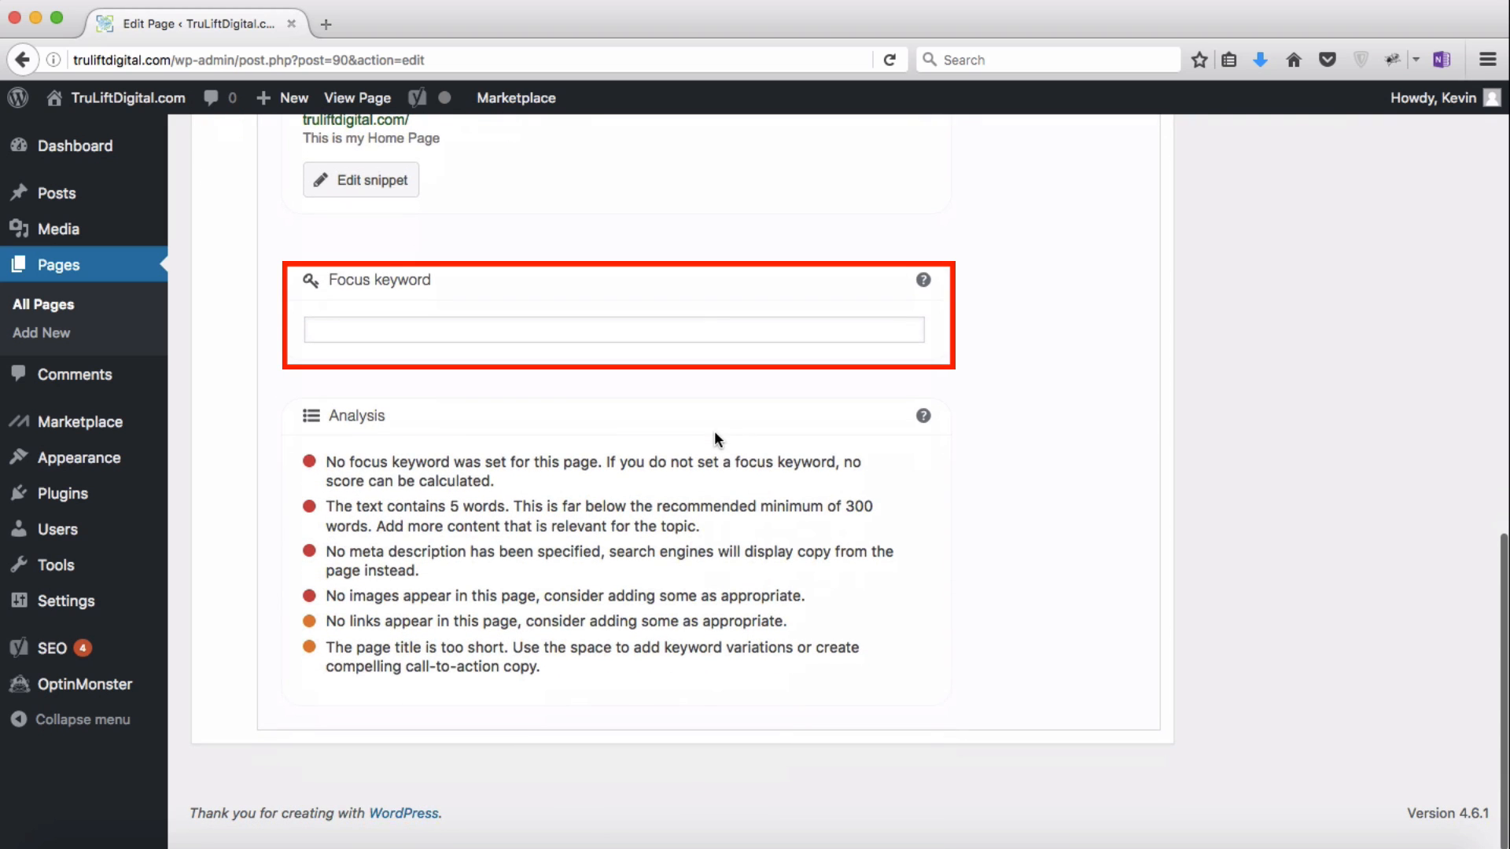
scroll(714, 430, "up", 1)
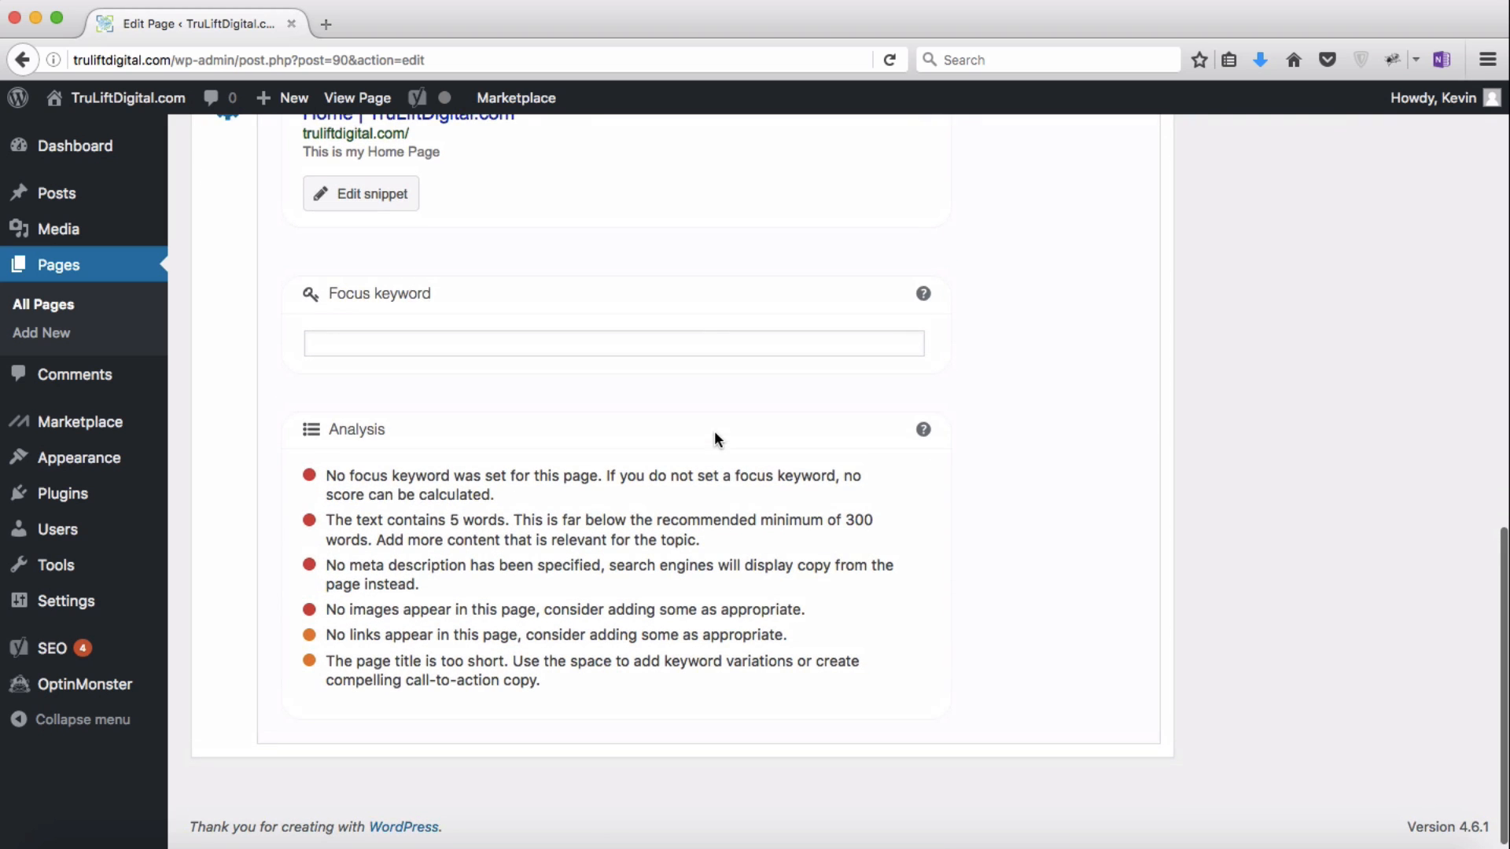
left_click(604, 342)
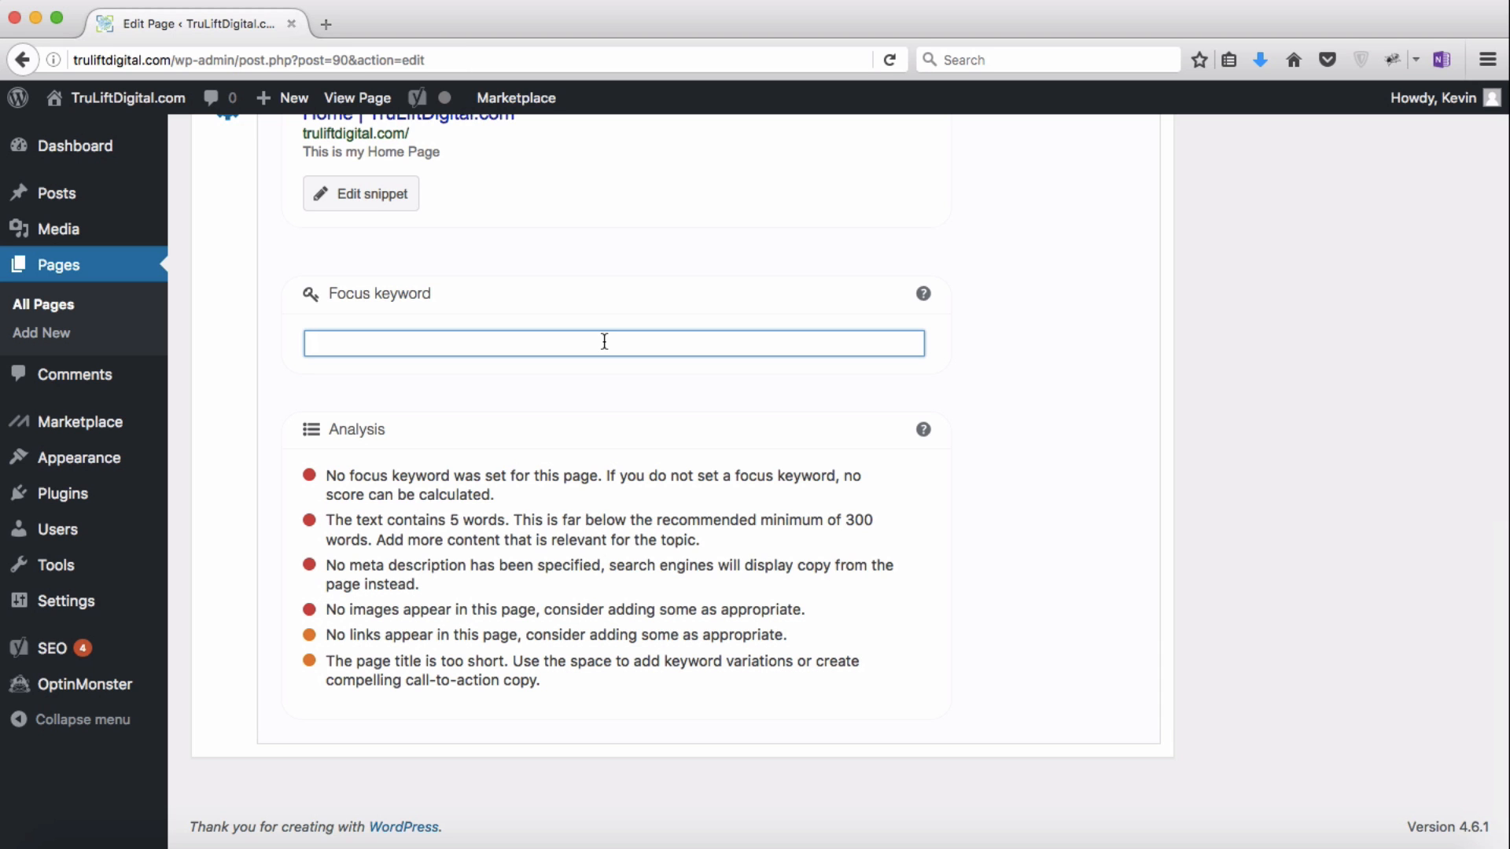
scroll(604, 341, "up", 5)
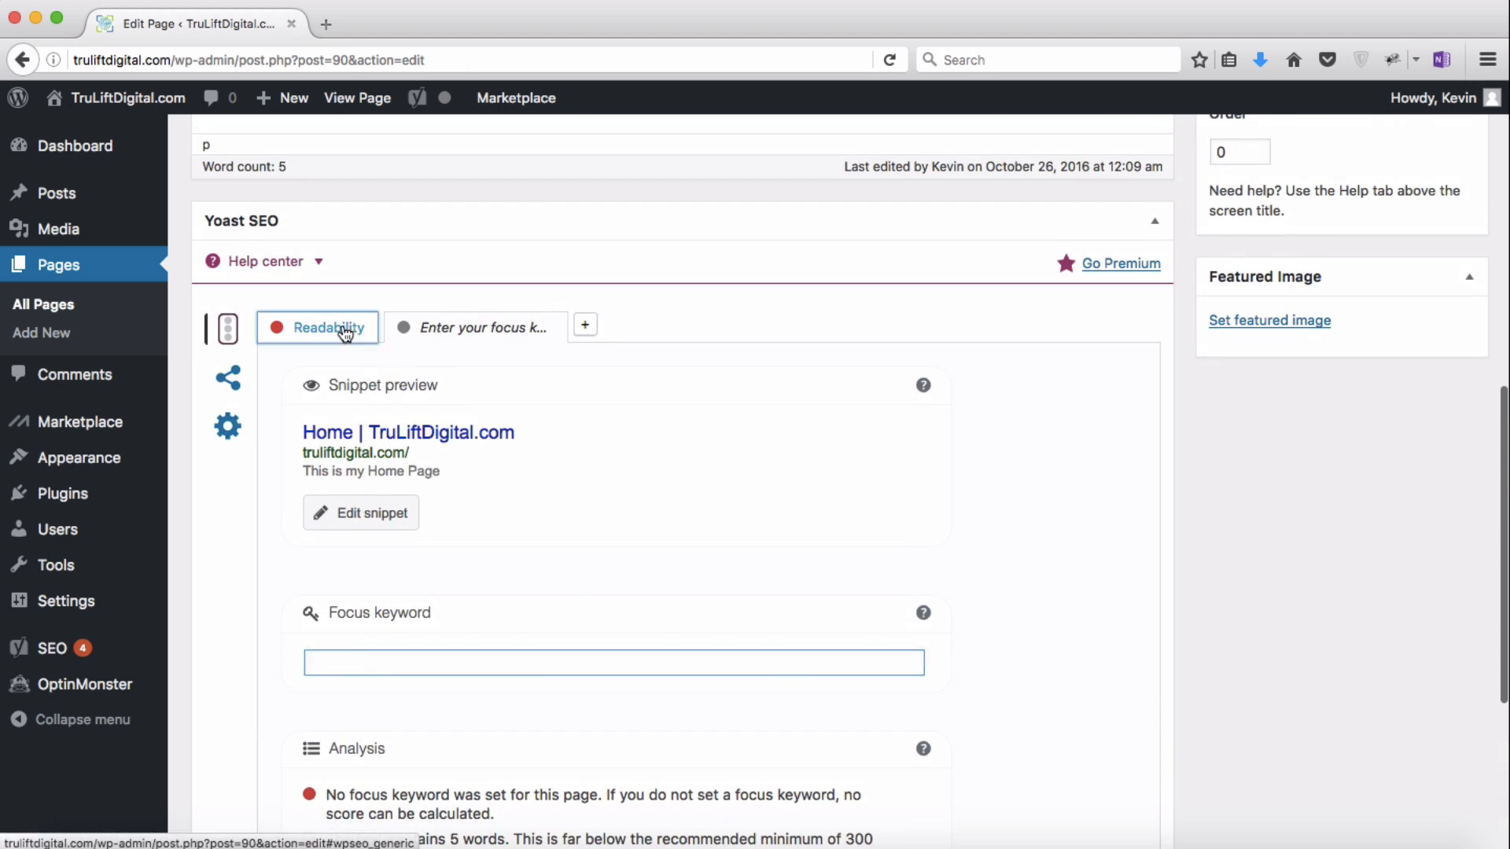
left_click(350, 335)
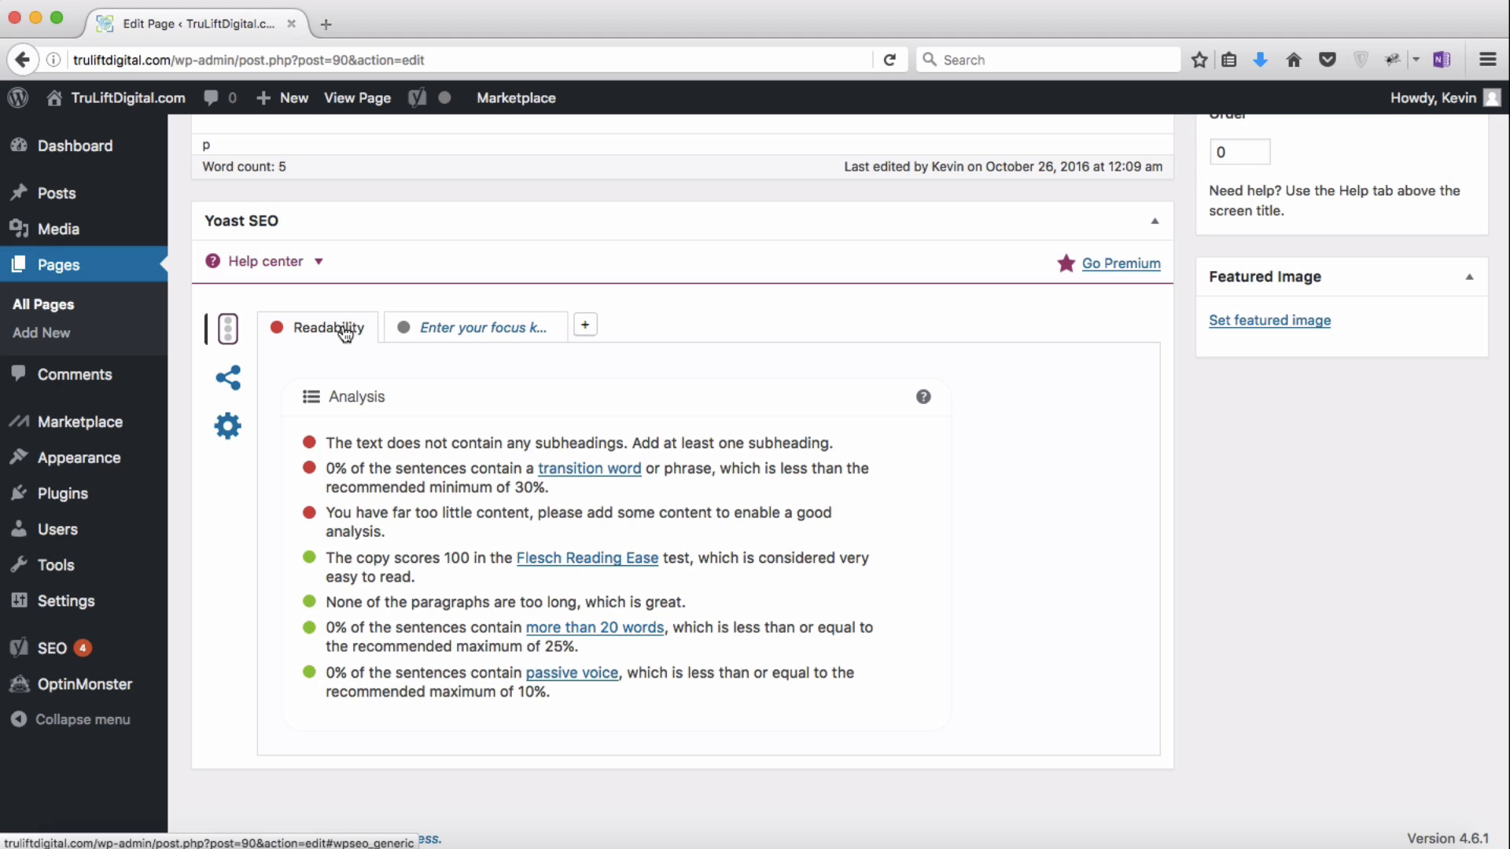
left_click(460, 336)
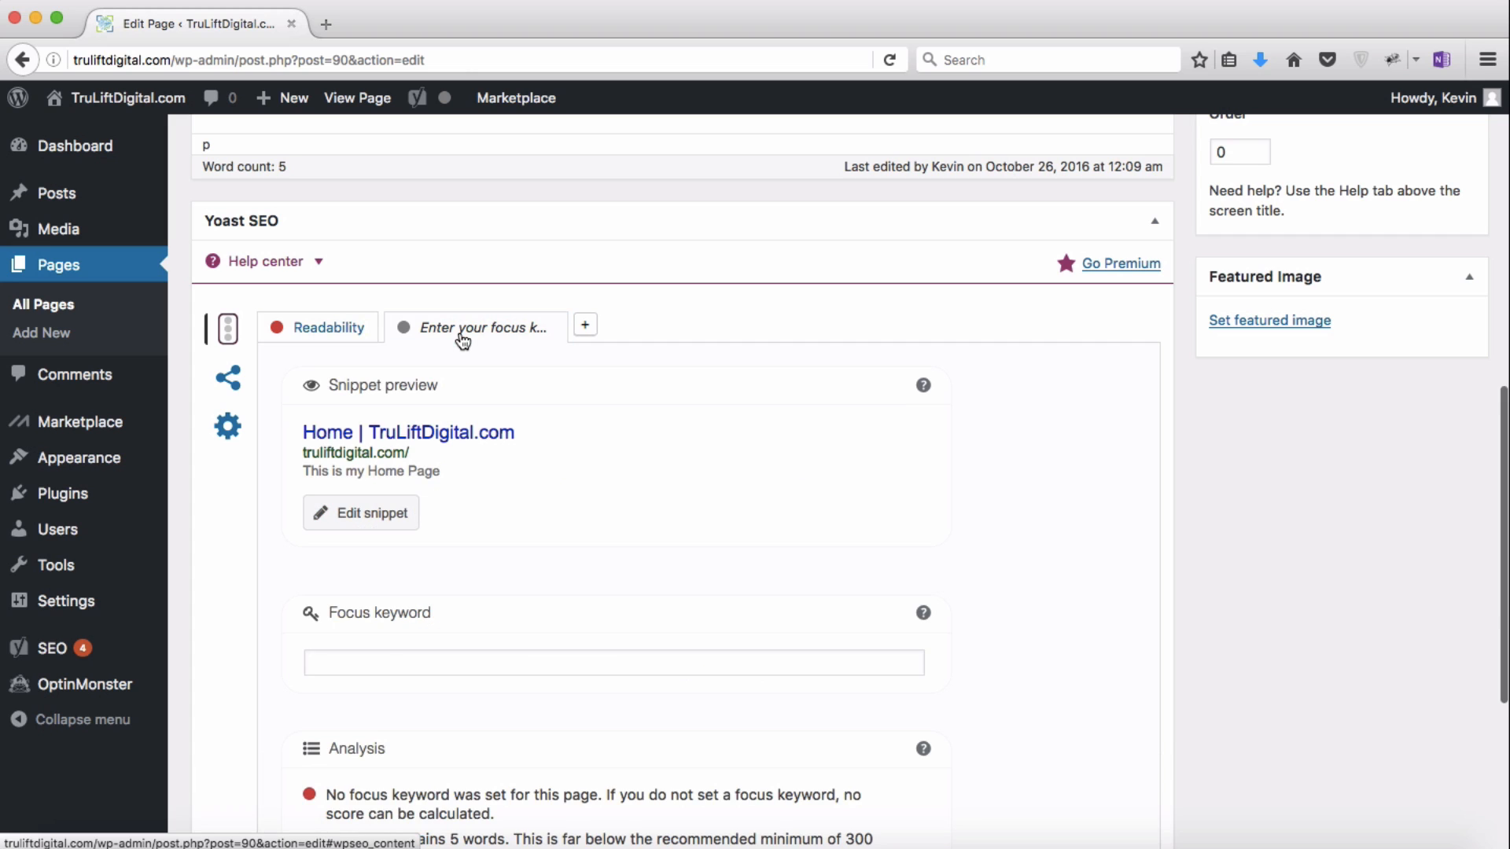
Step: Open the home page's snippet editor and examine its SEO title, slug and meta description fields
left_click(391, 514)
scroll(711, 532, "down", 3)
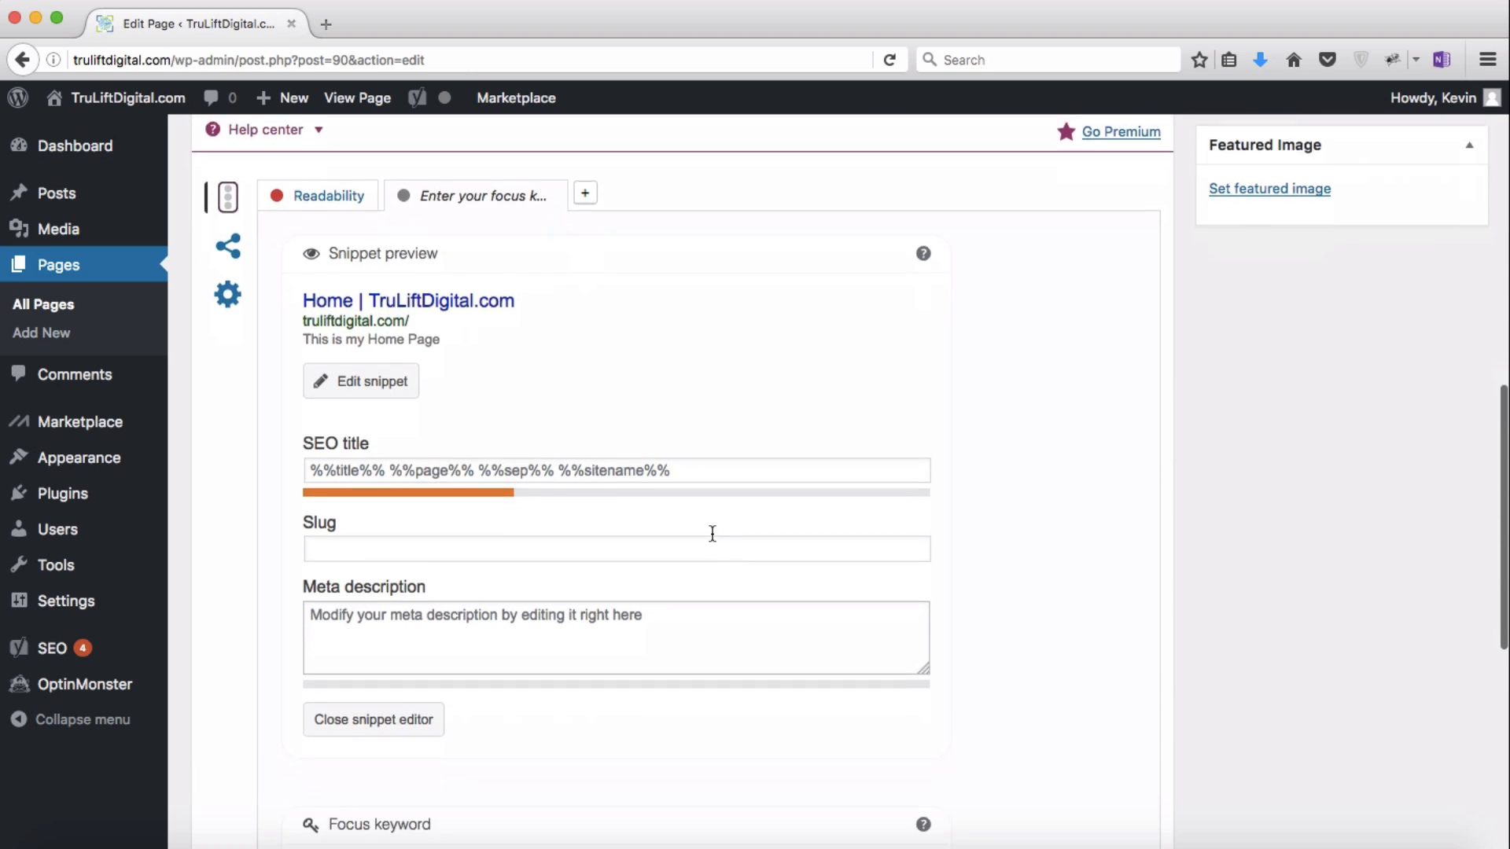
scroll(712, 534, "down", 3)
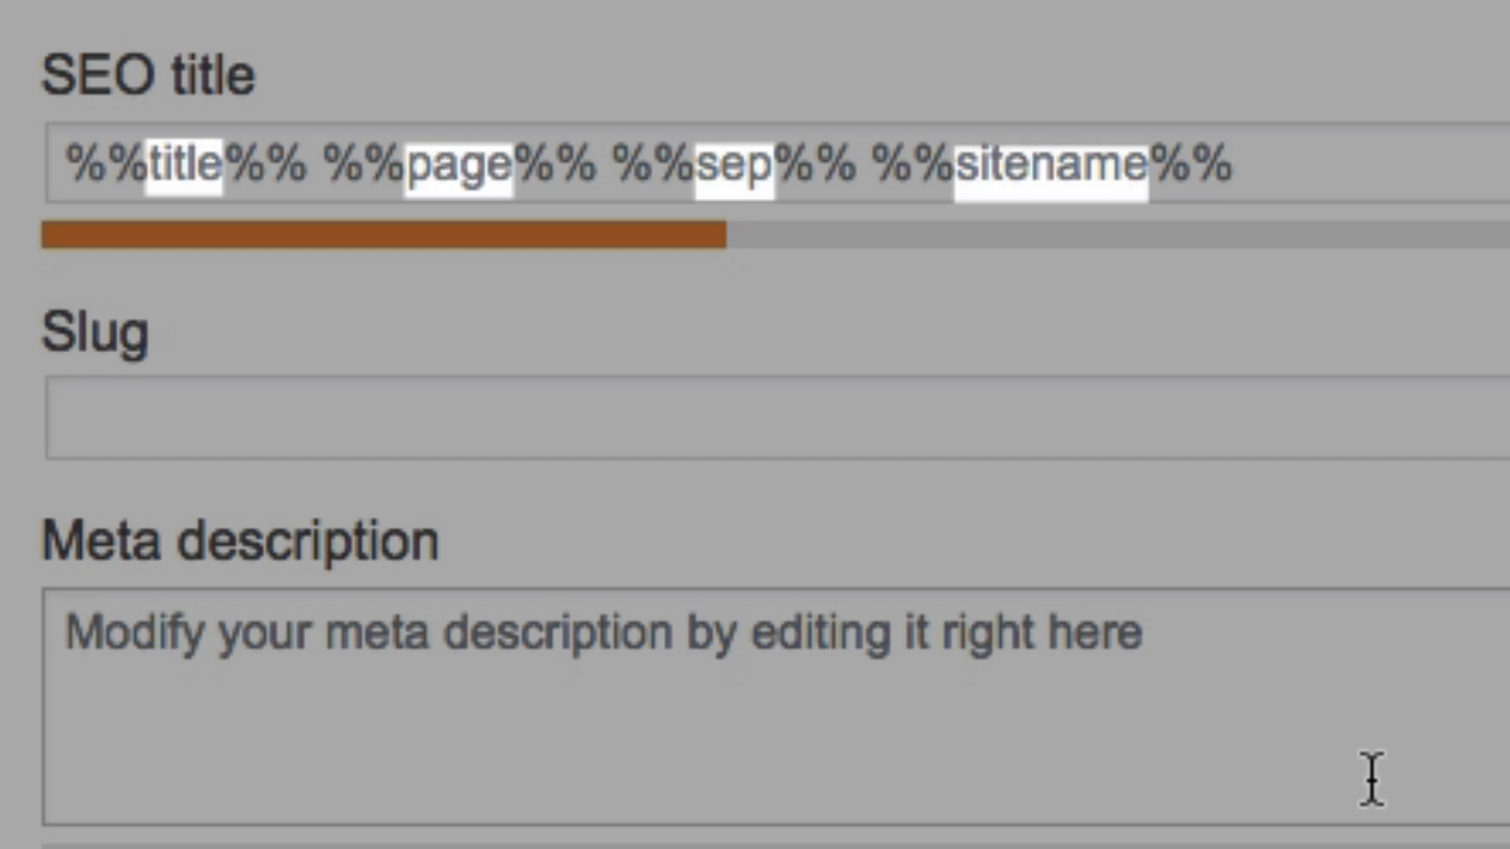
scroll(1371, 779, "up", 1)
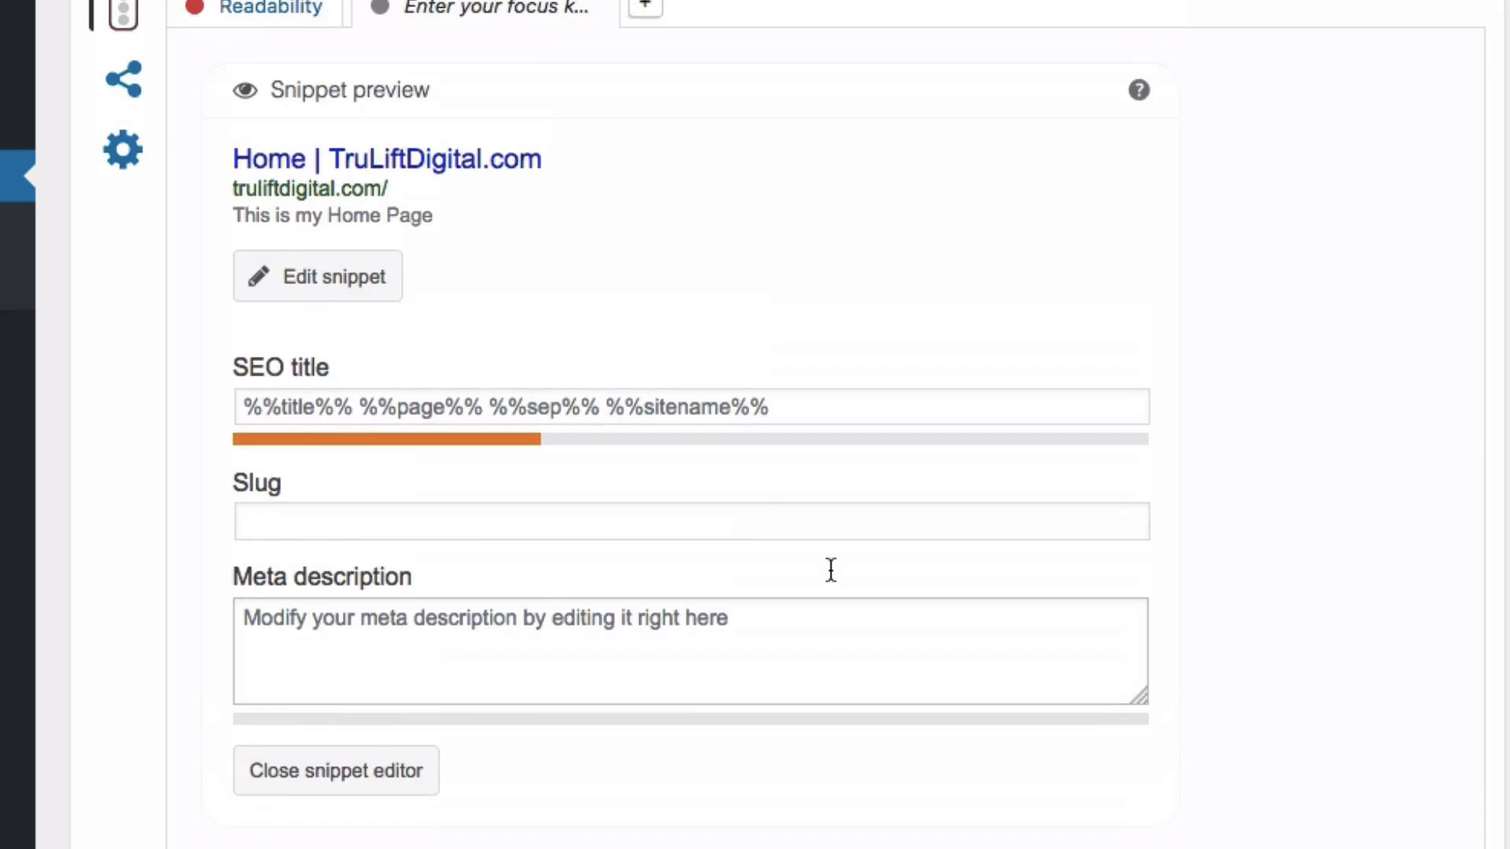
Step: Compare the page's title with the variables used in the snippet's SEO title
scroll(1371, 780, "up", 10)
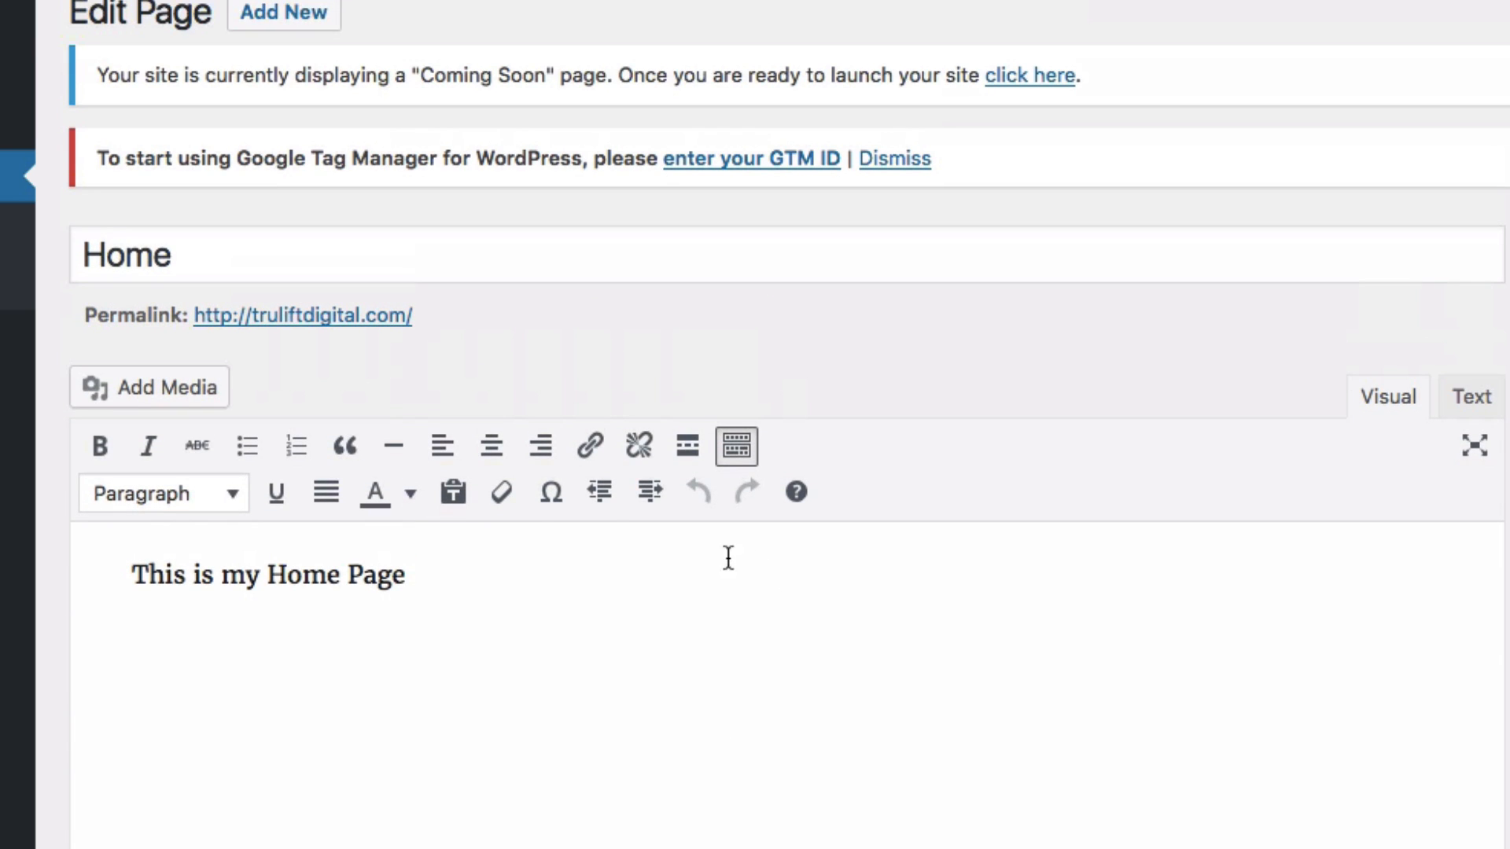
left_click(213, 260)
key("super+a")
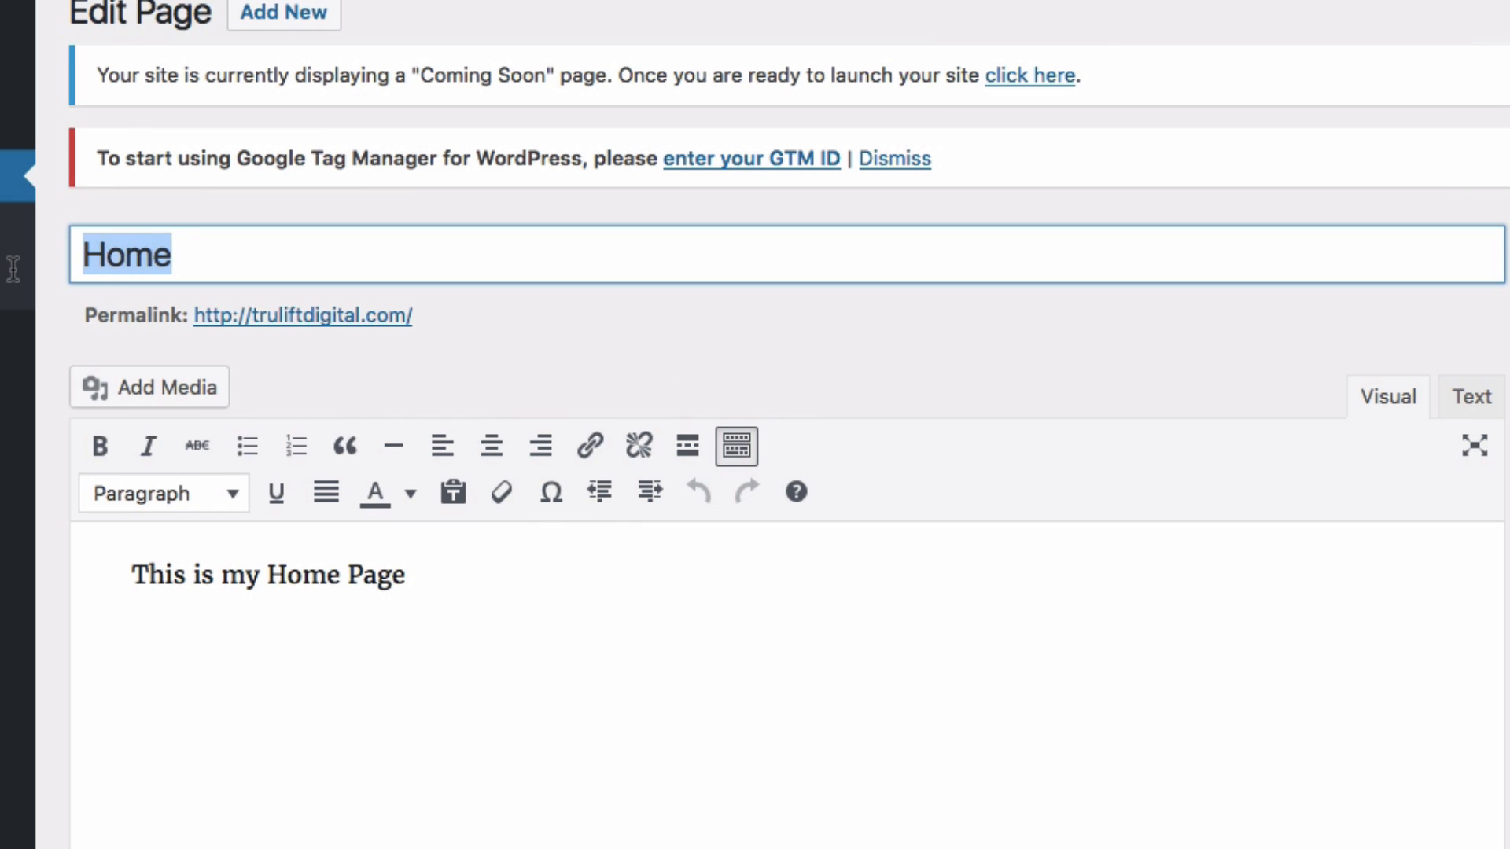
scroll(700, 681, "down", 10)
scroll(747, 802, "down", 10)
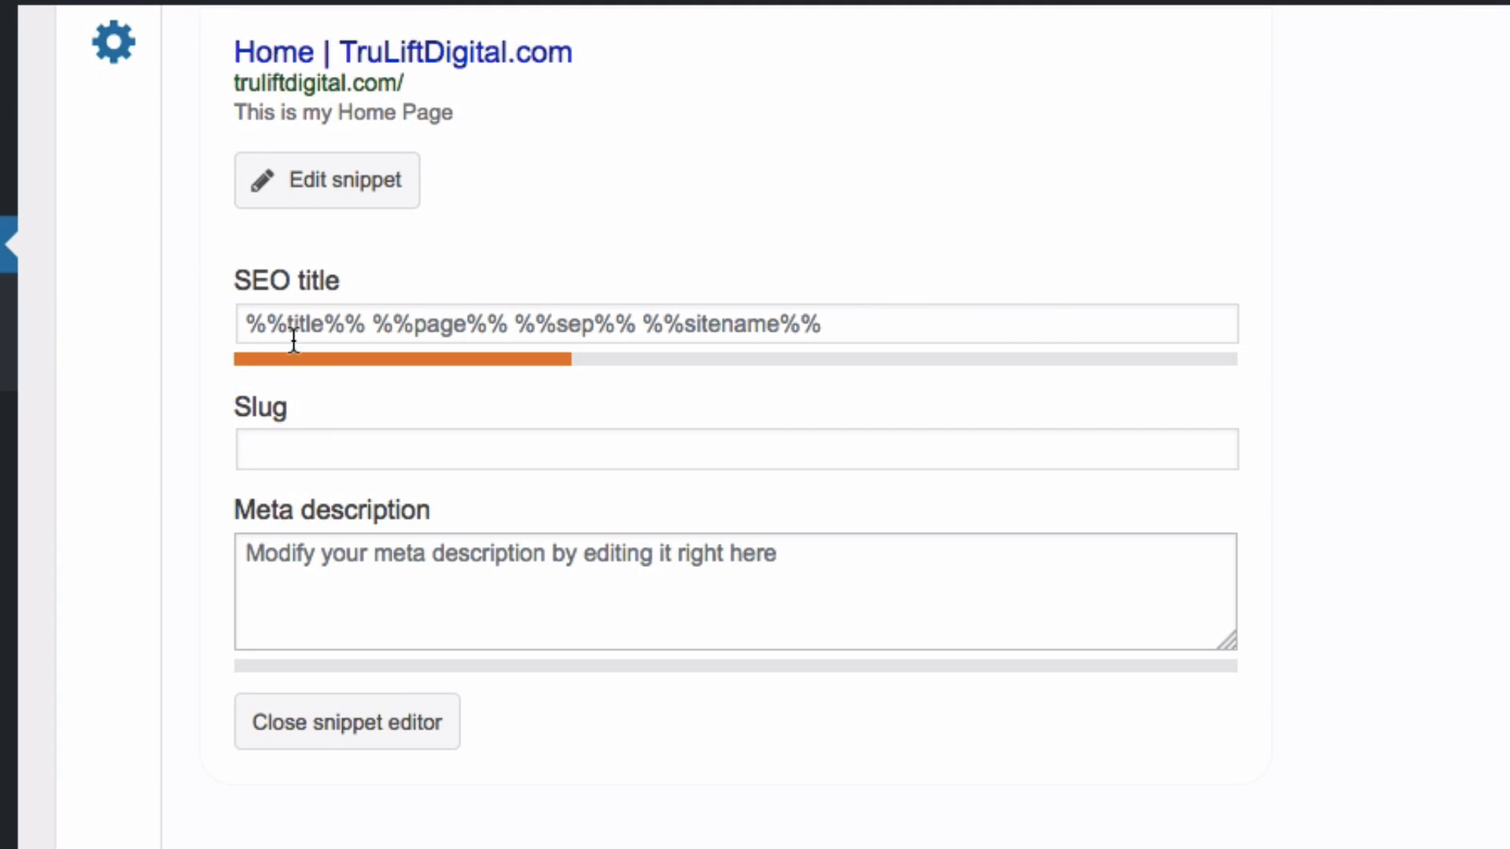
Step: Set the home page's SEO title to "Tru Lift Digital Marketing | Effective Marketing Tips & Tools"
left_click(545, 324)
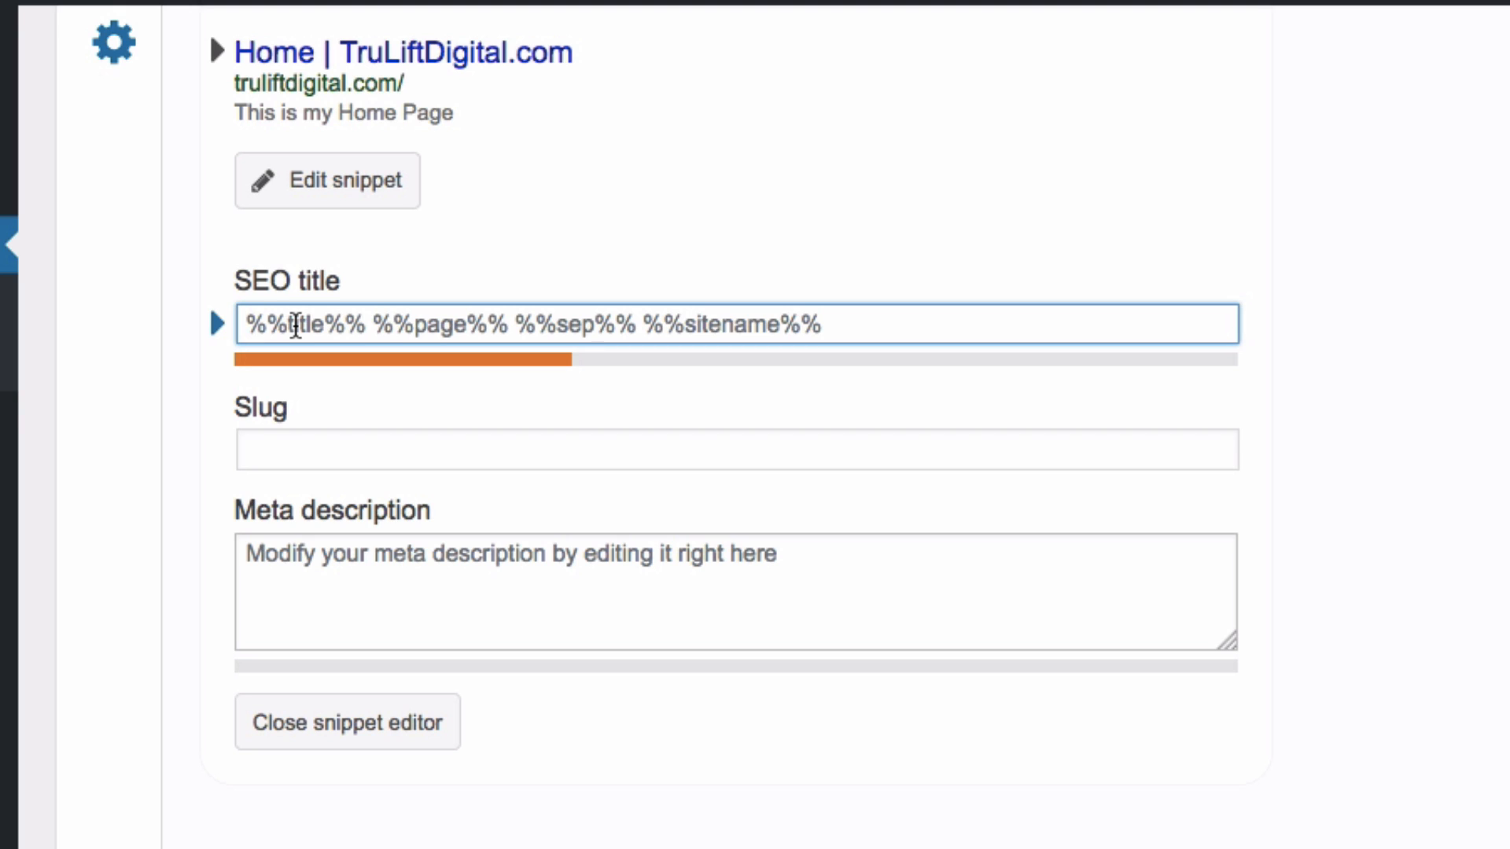
type("Tr")
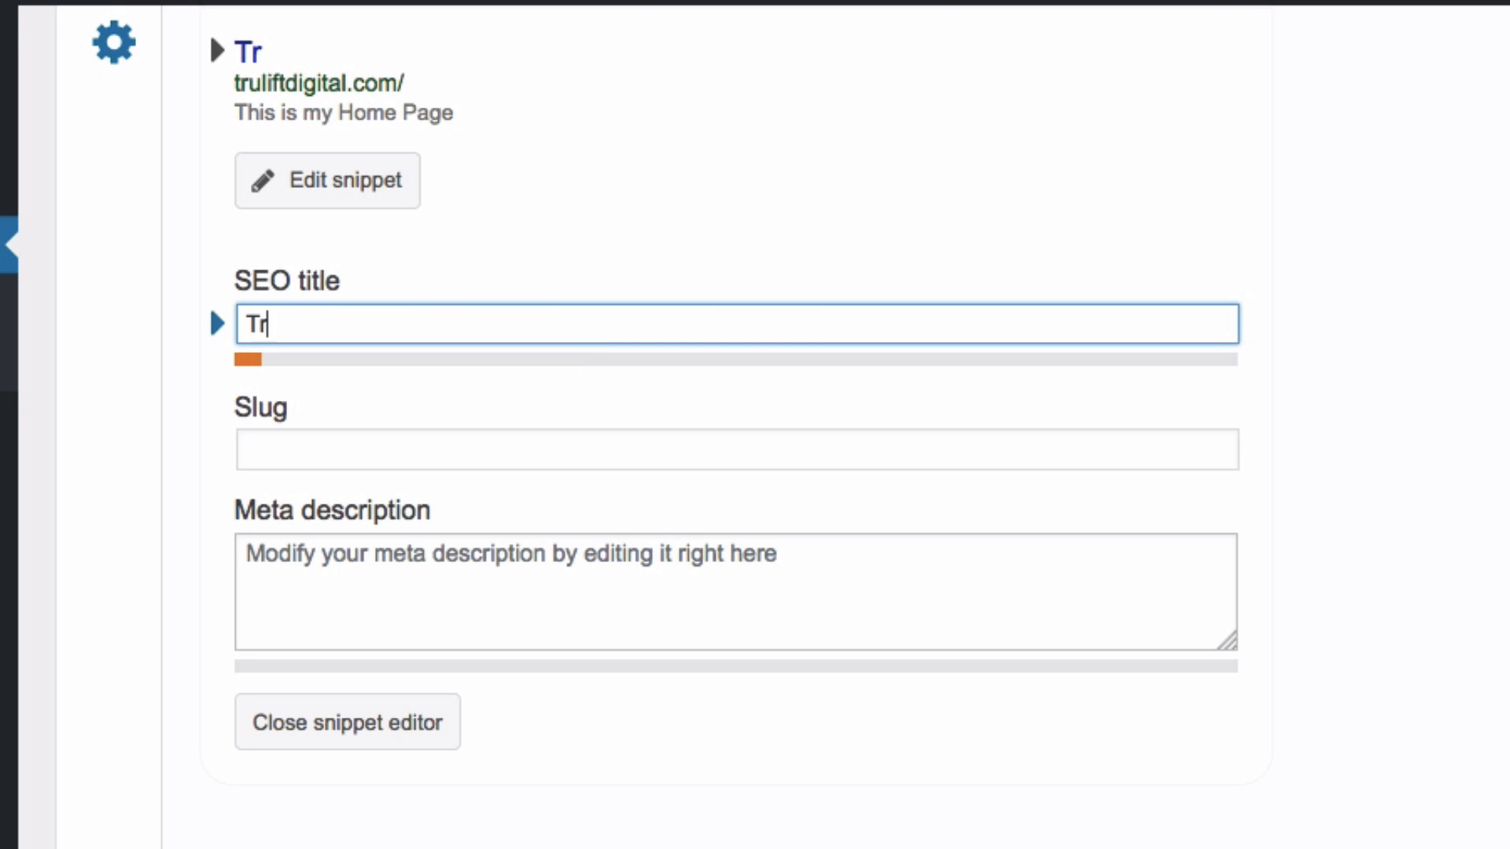
type("u Lift Digital Marketing |")
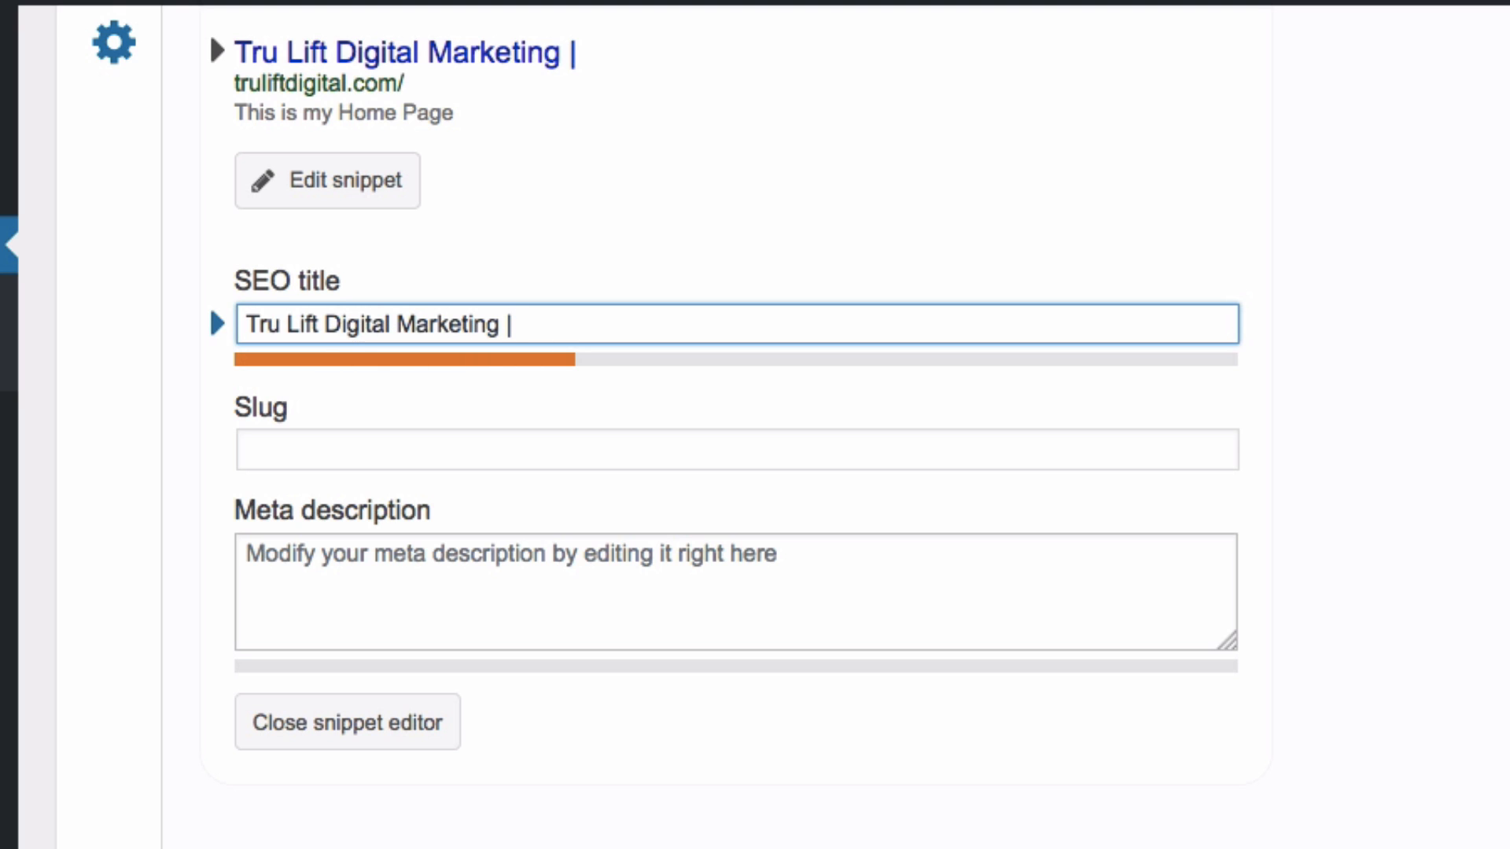
type(" Effective Marketing ")
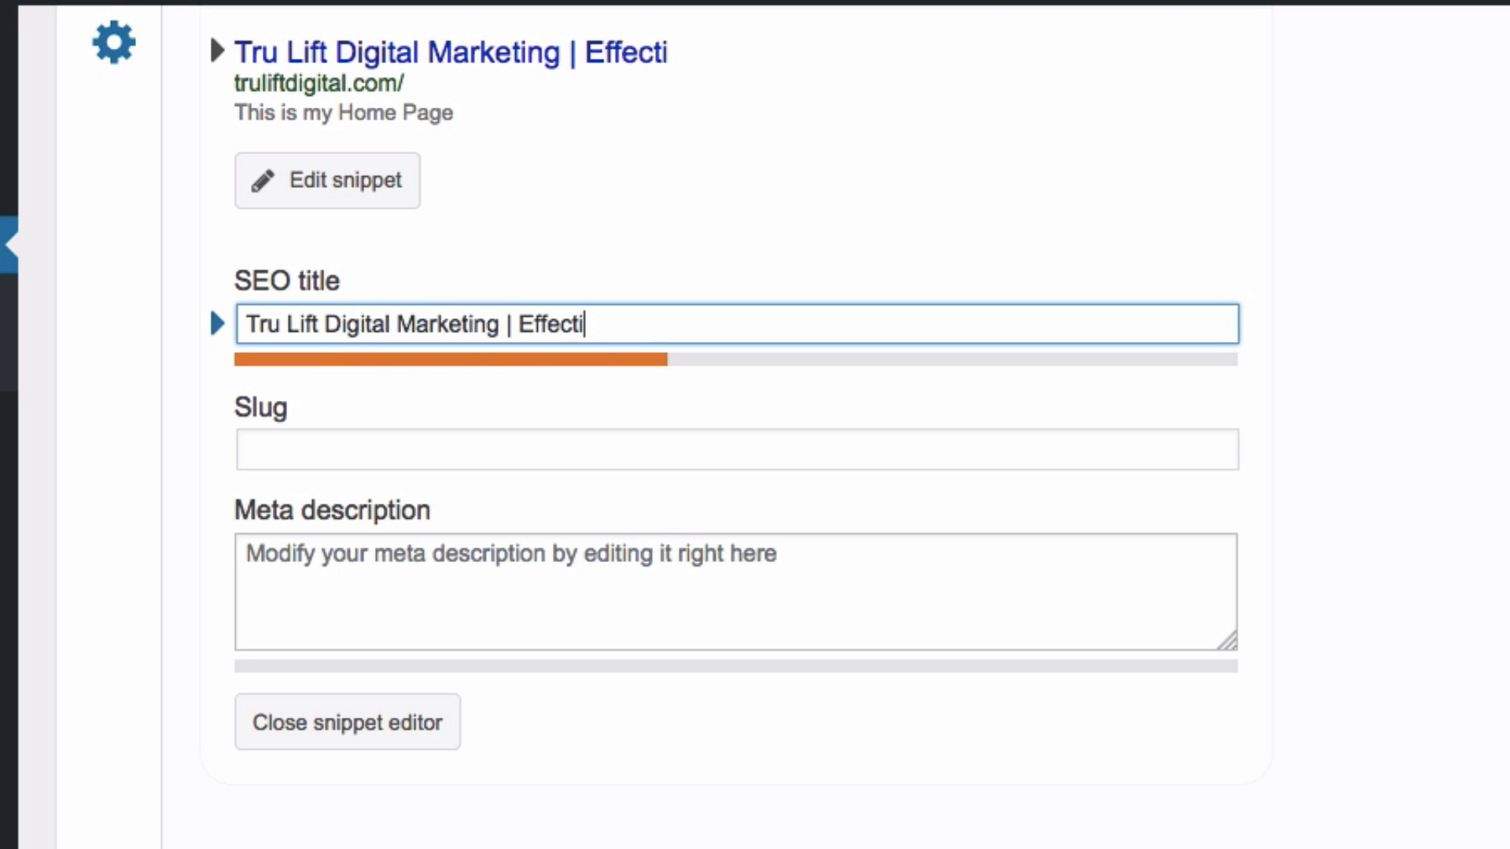
type("Tips & Tools")
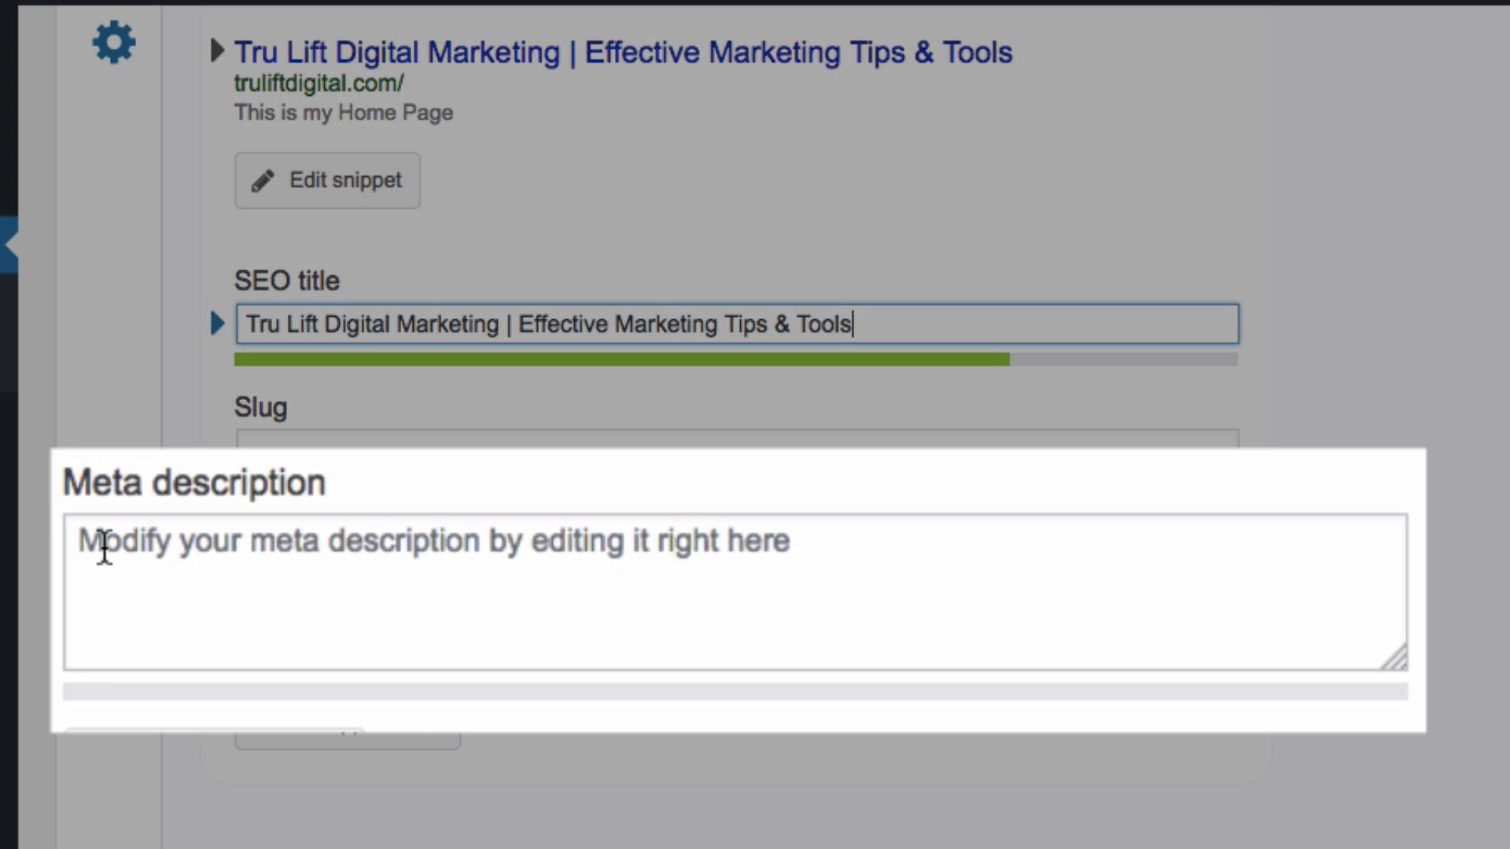
Step: Enter the meta description "Tips and tools to strengthen your web & social presence, generate more leads and convert more customers, while leveraging marketing automation to increase ROI."
left_click(266, 556)
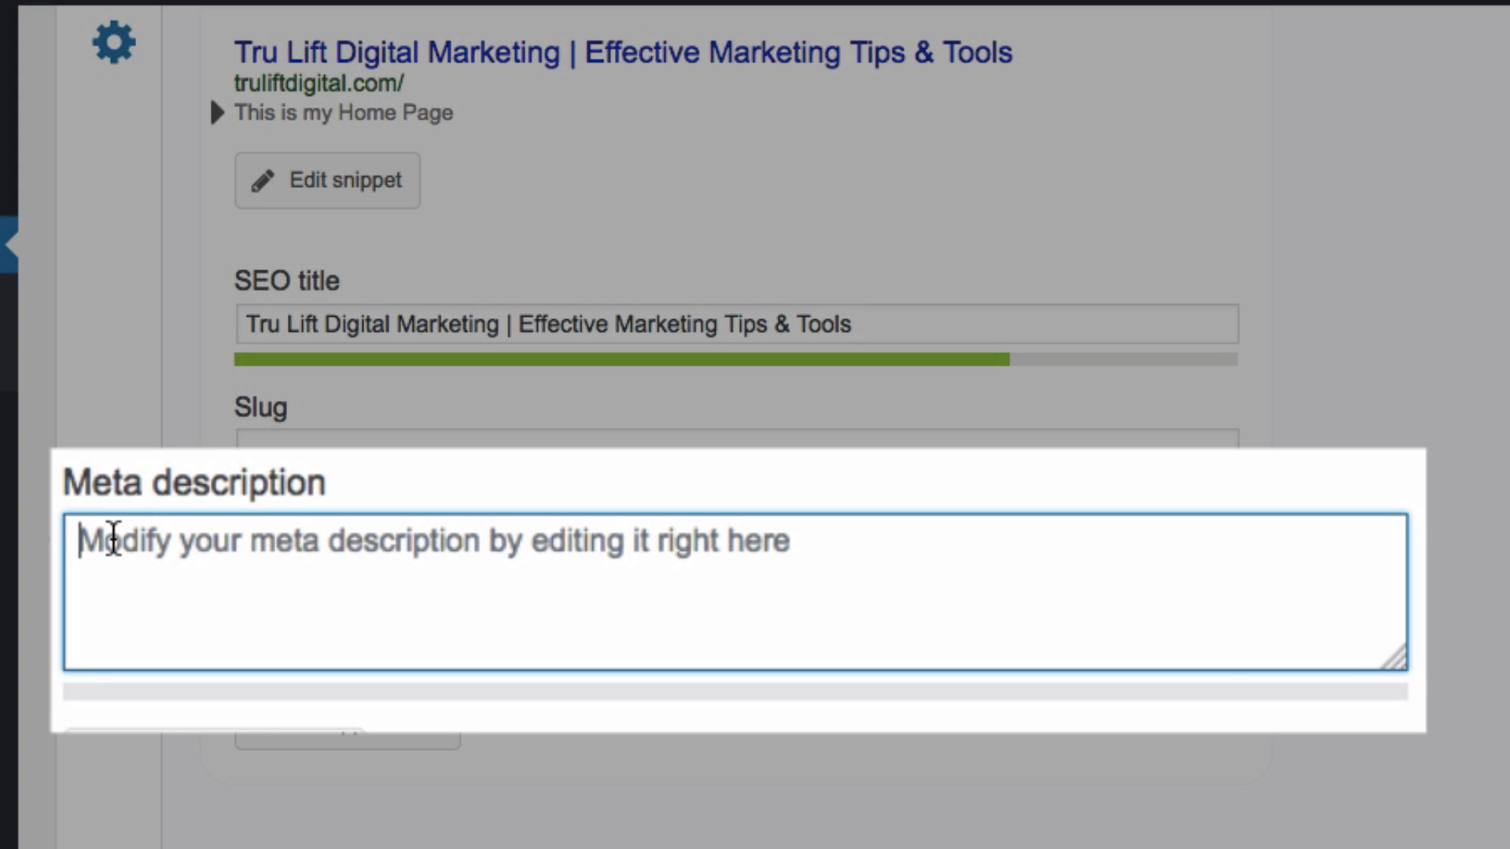
type("Tips and tools to strengthen your web & social presence, generate more leads and convert more customers, while leveraging marketing automation to increase ROI.")
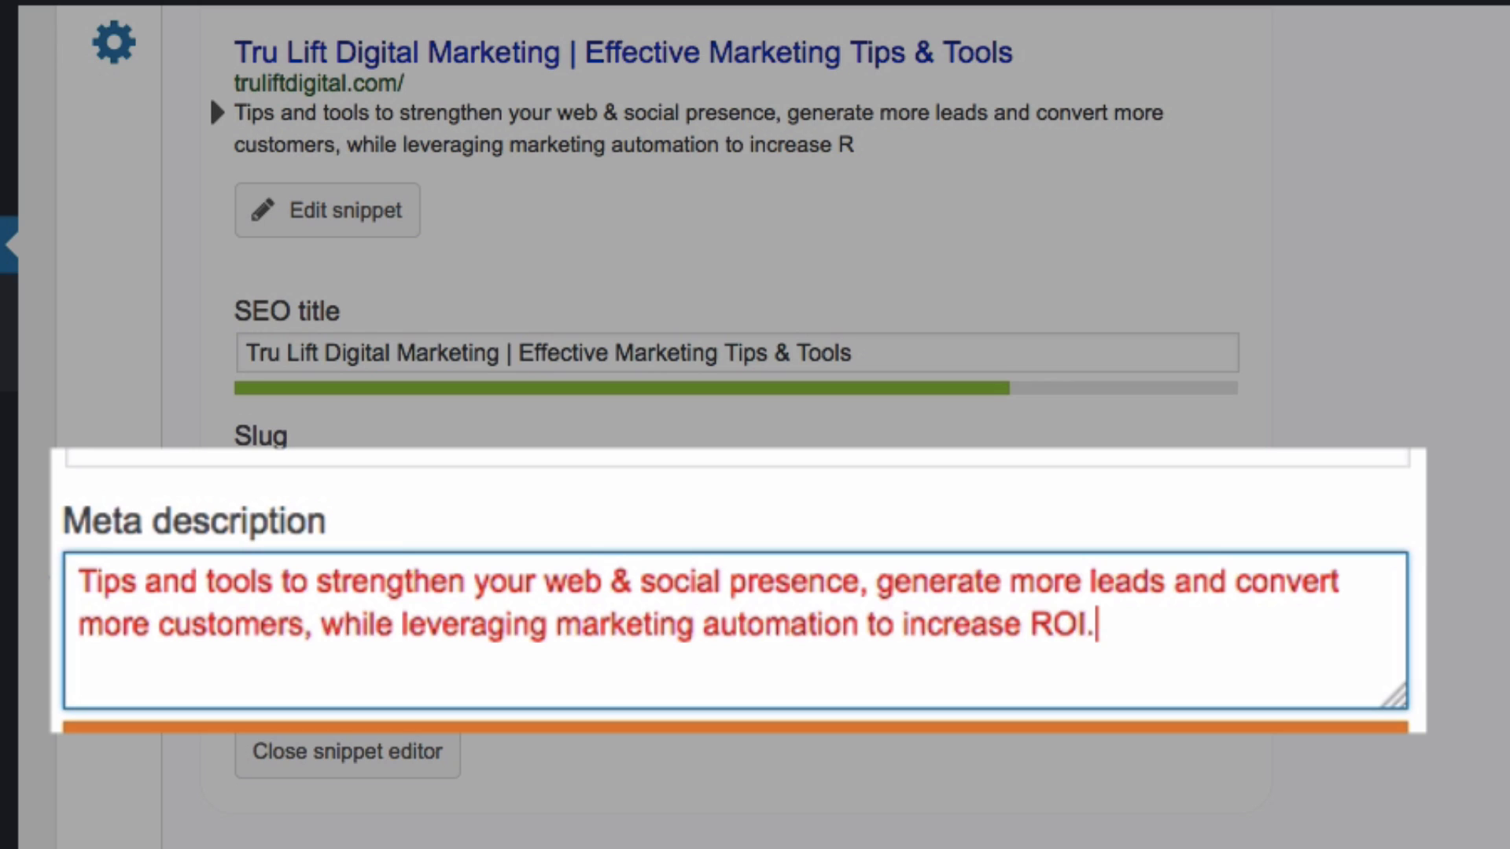
key("BackSpace")
key("BackSpace")
key("BackSpace")
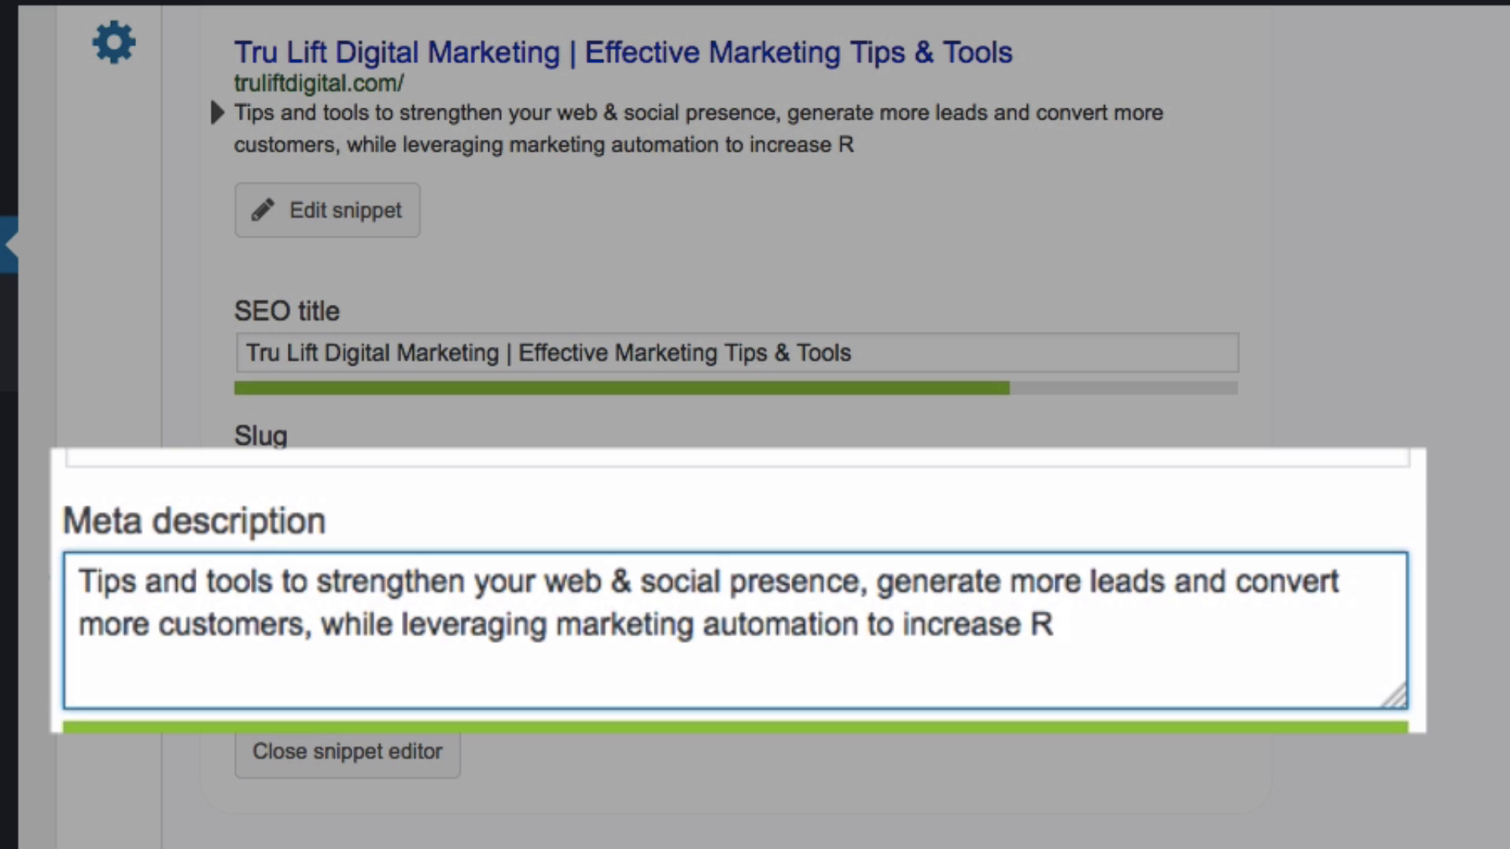
type("OI.")
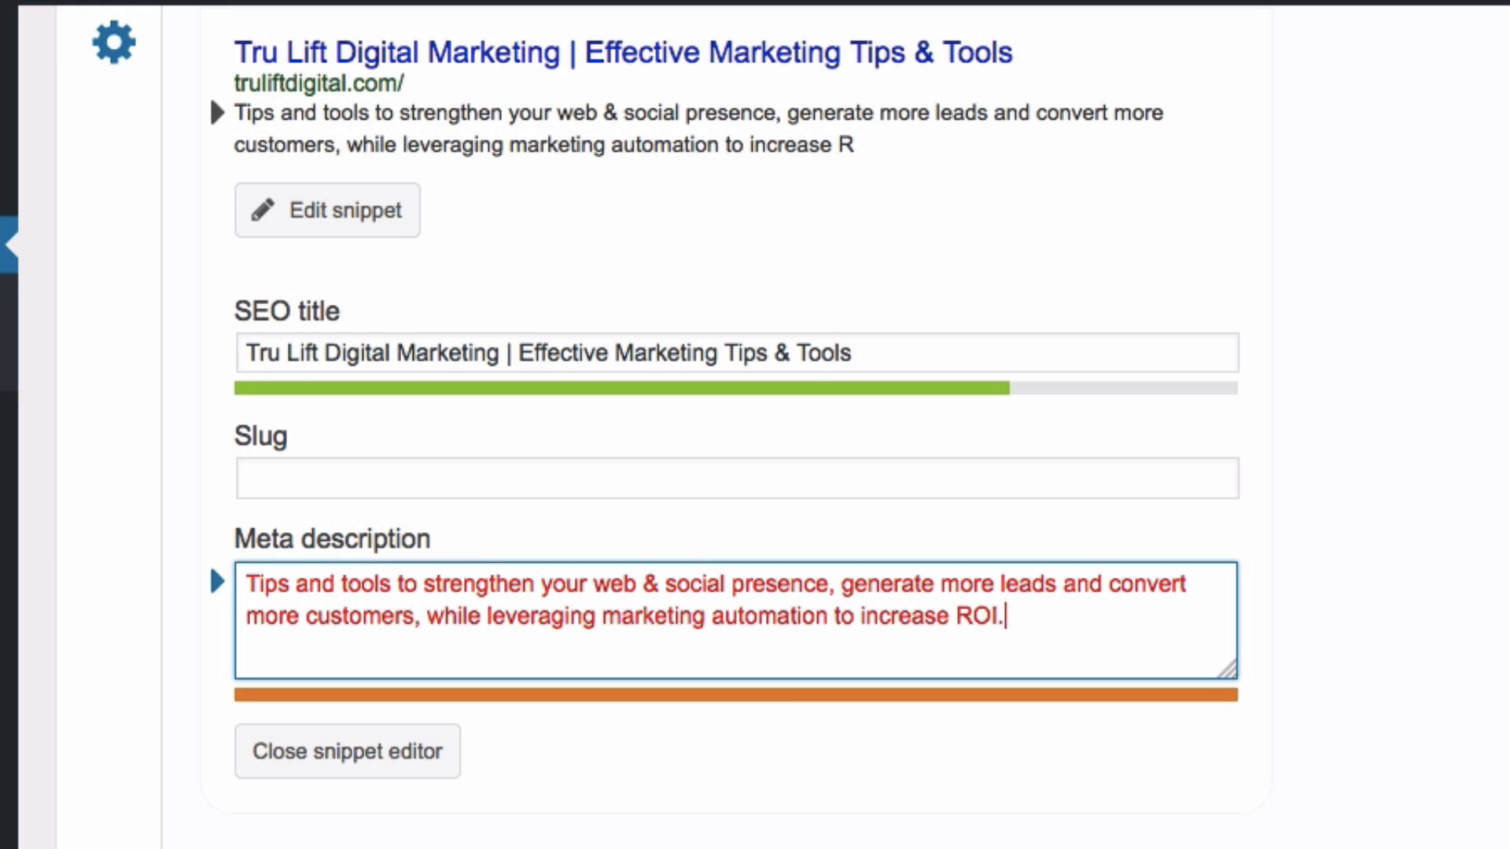
Step: Check what the home page's SEO analysis says about the length of the meta description
left_click(1508, 575)
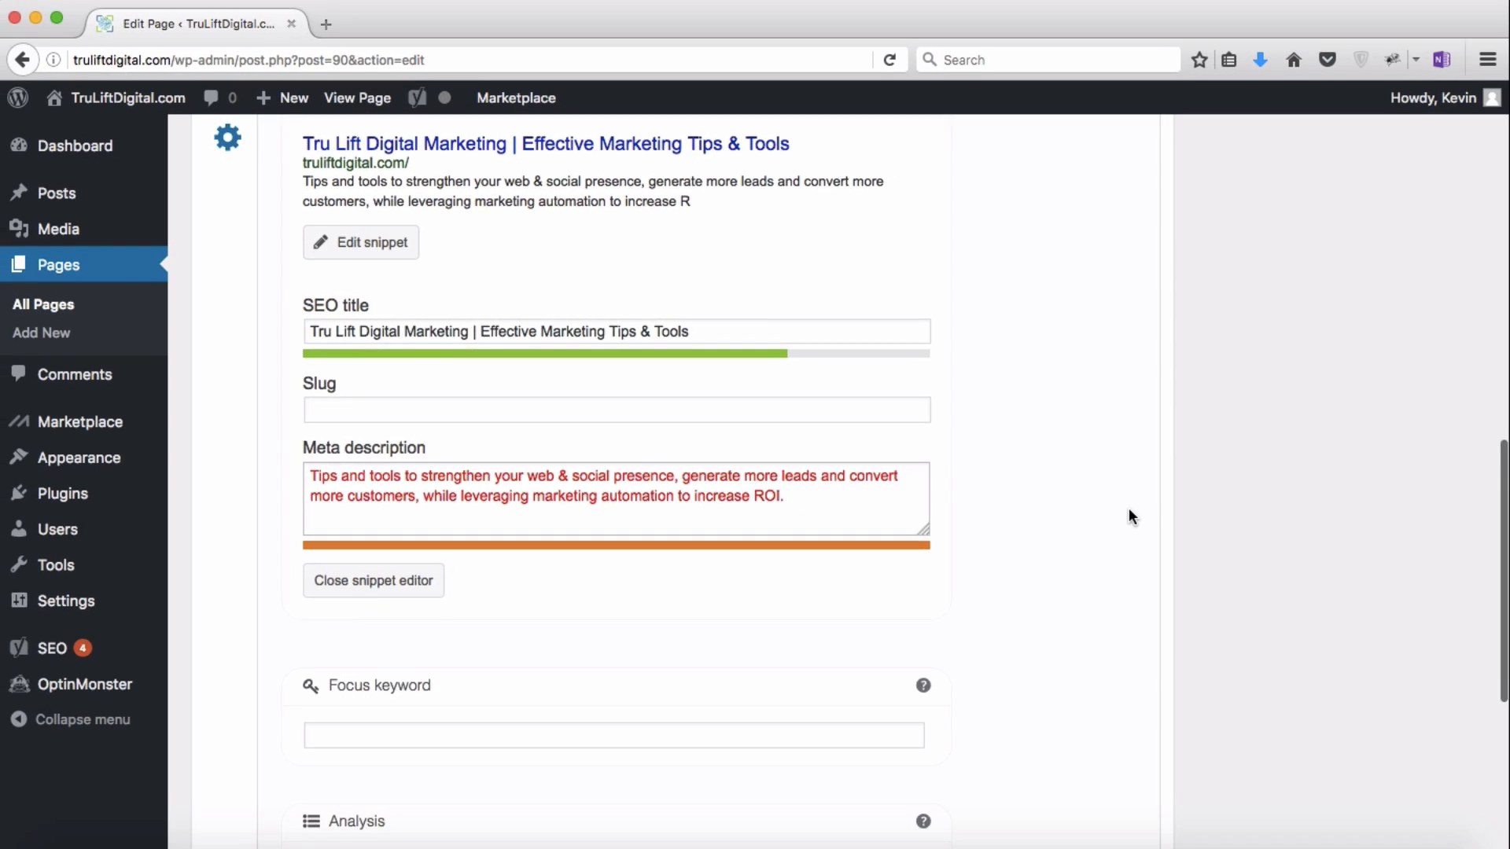
scroll(1129, 516, "down", 3)
scroll(1129, 515, "down", 5)
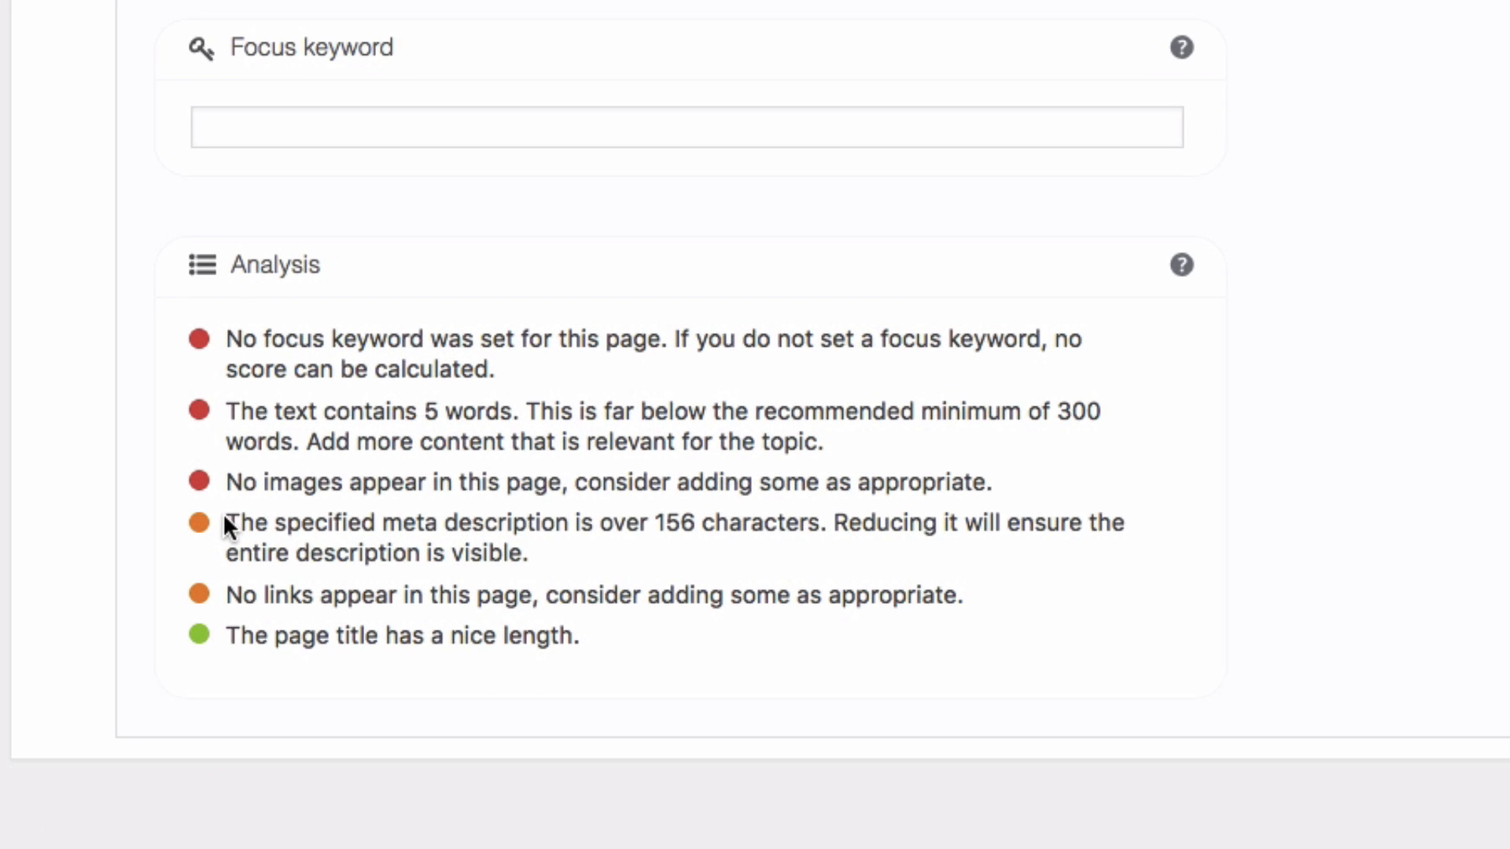
left_click_drag(224, 513, 554, 553)
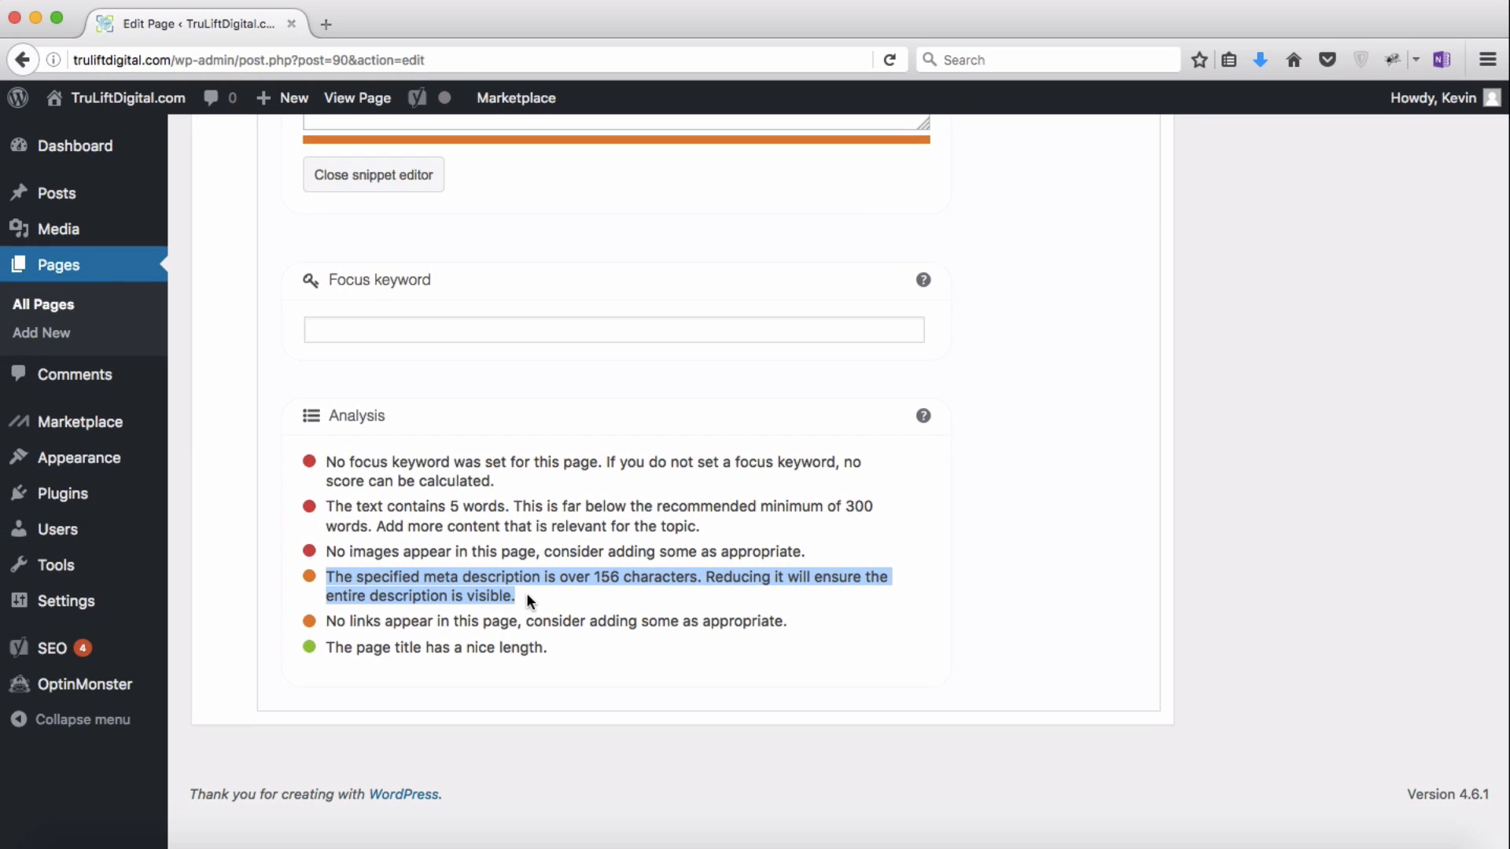
scroll(1086, 393, "up", 8)
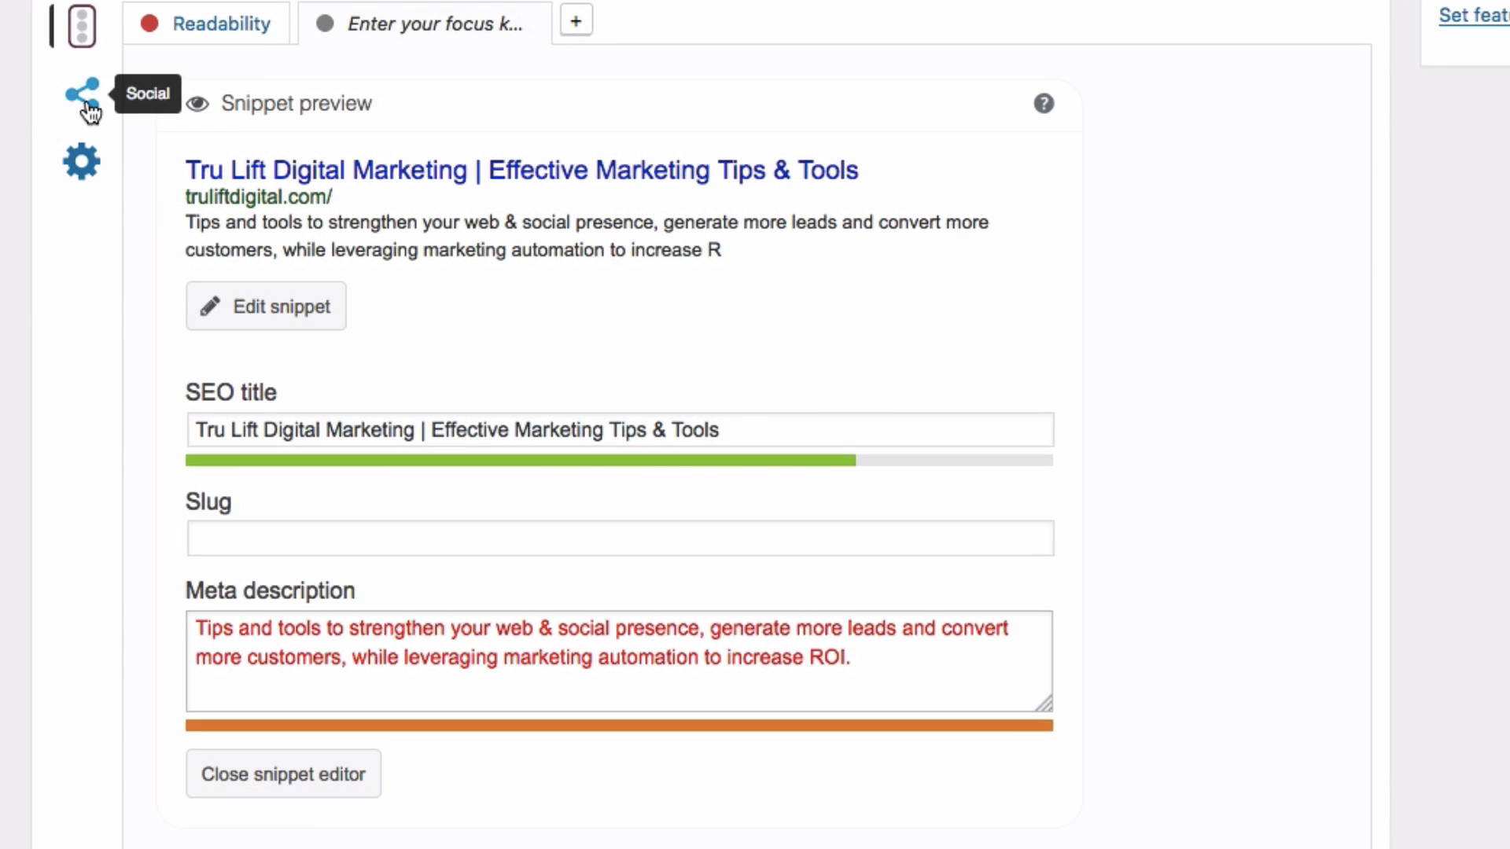
Step: Examine the home page's Facebook and Twitter title, description and image settings, and return to the snippet preview
left_click(85, 98)
scroll(87, 102, "up", 3)
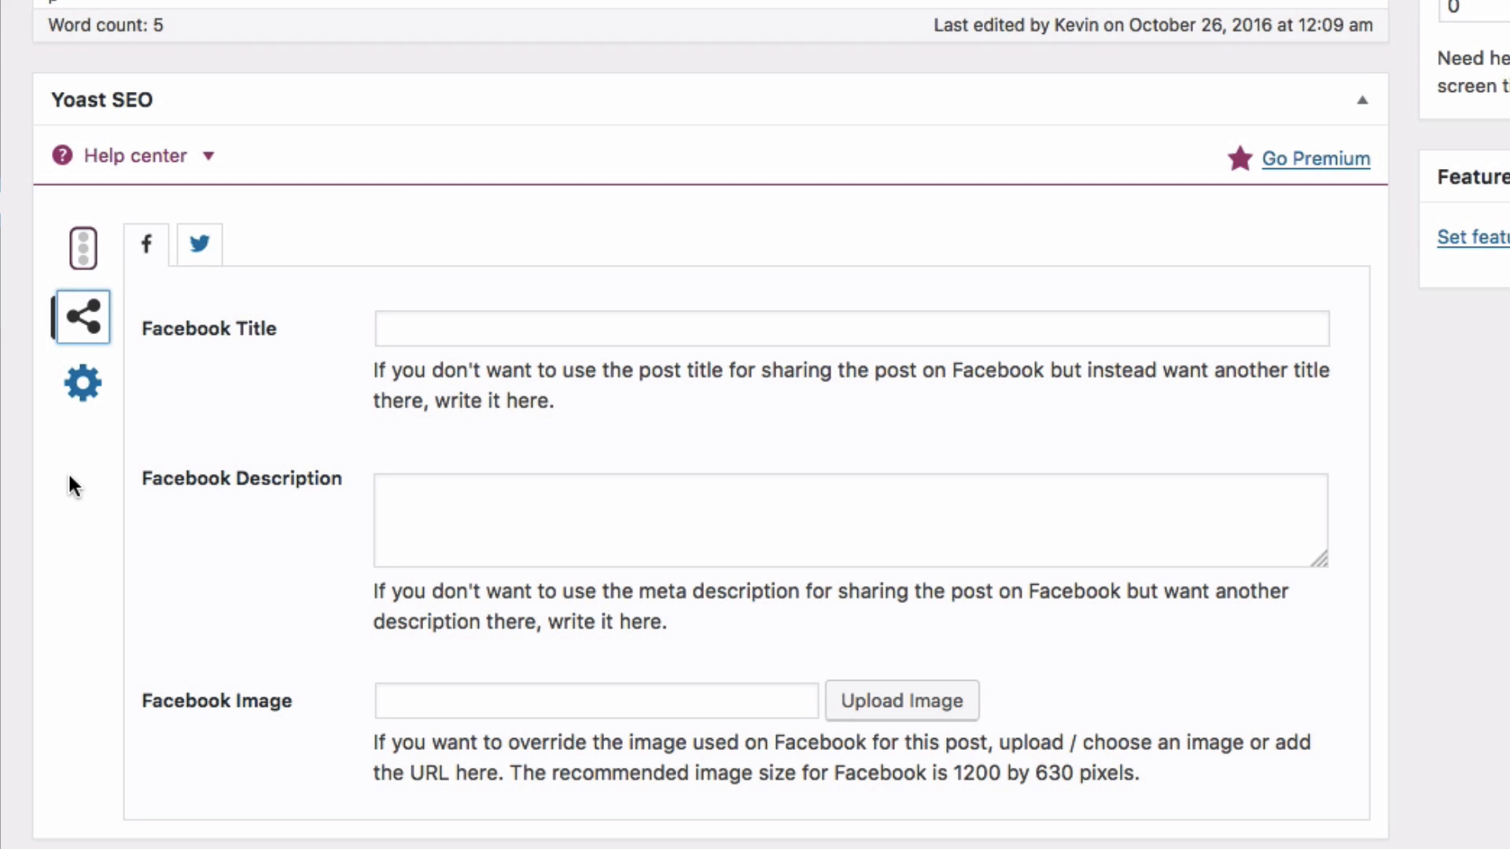
left_click(200, 246)
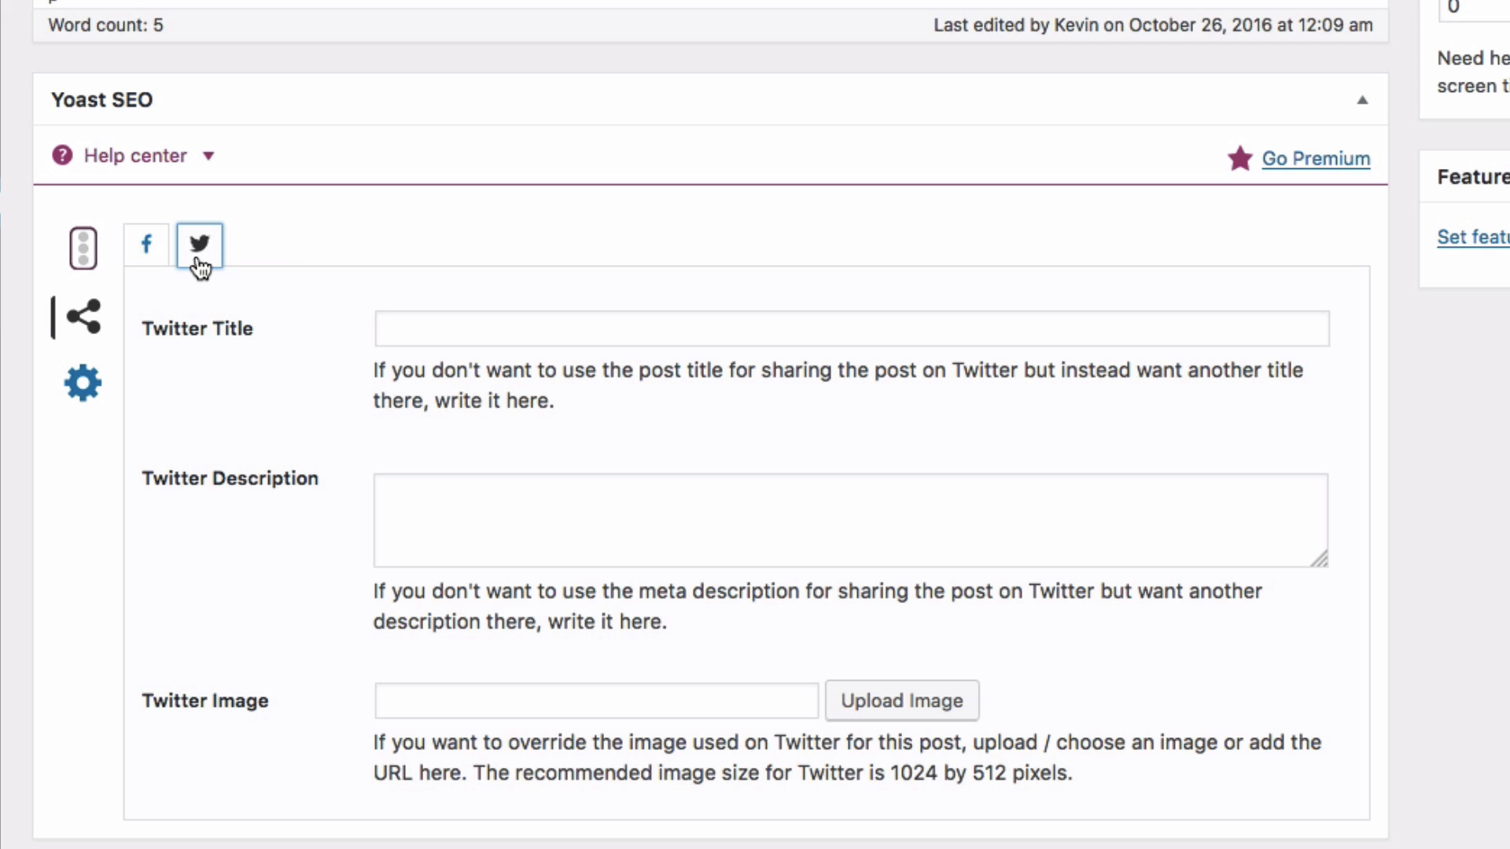
left_click(160, 261)
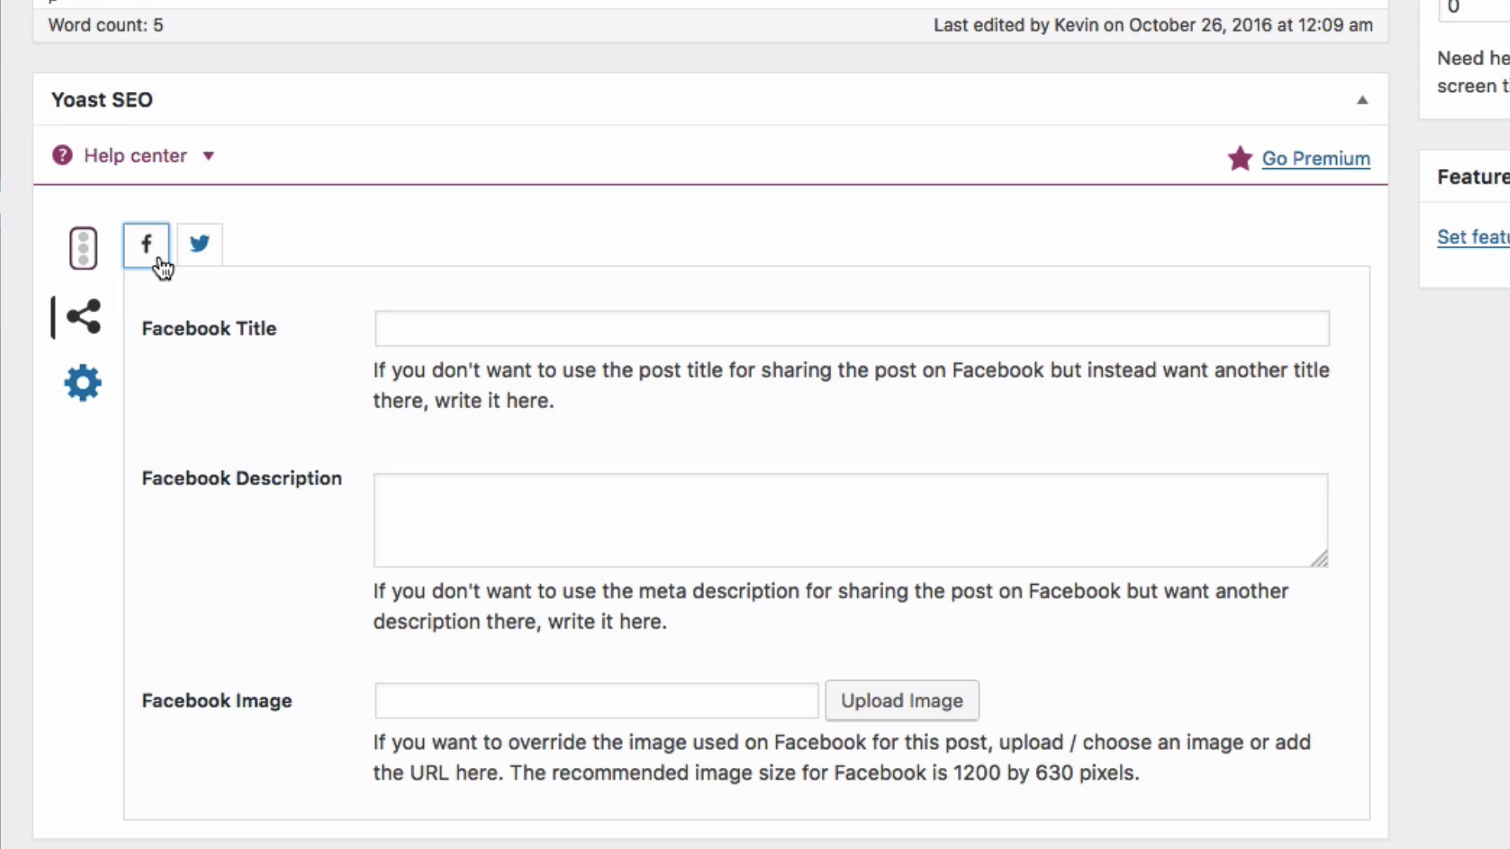
left_click(87, 256)
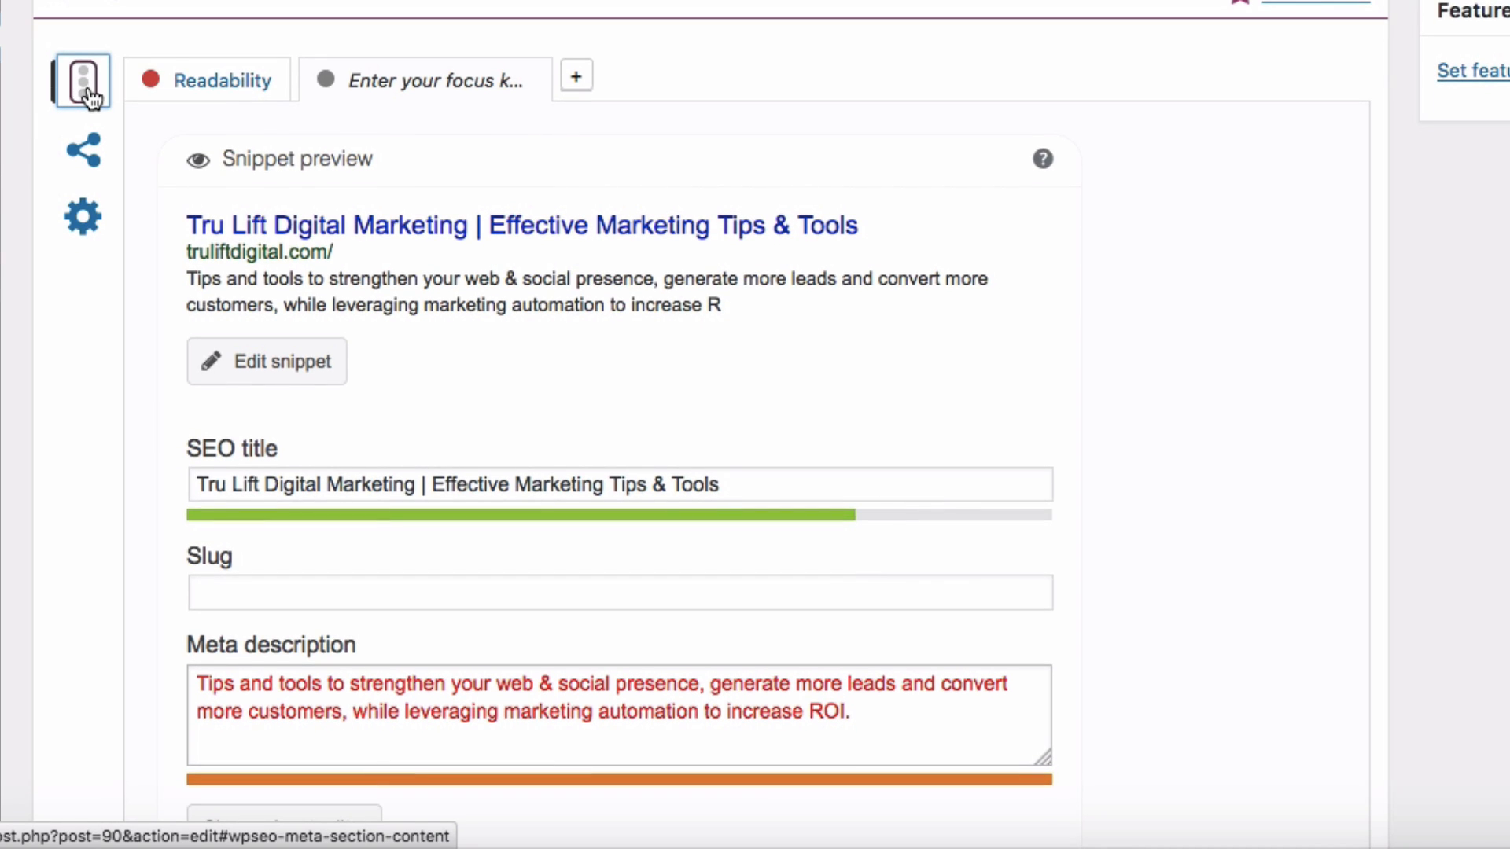
Step: Examine the home page's advanced meta robots and canonical URL settings, and look into the Yoast SEO help center
left_click(96, 236)
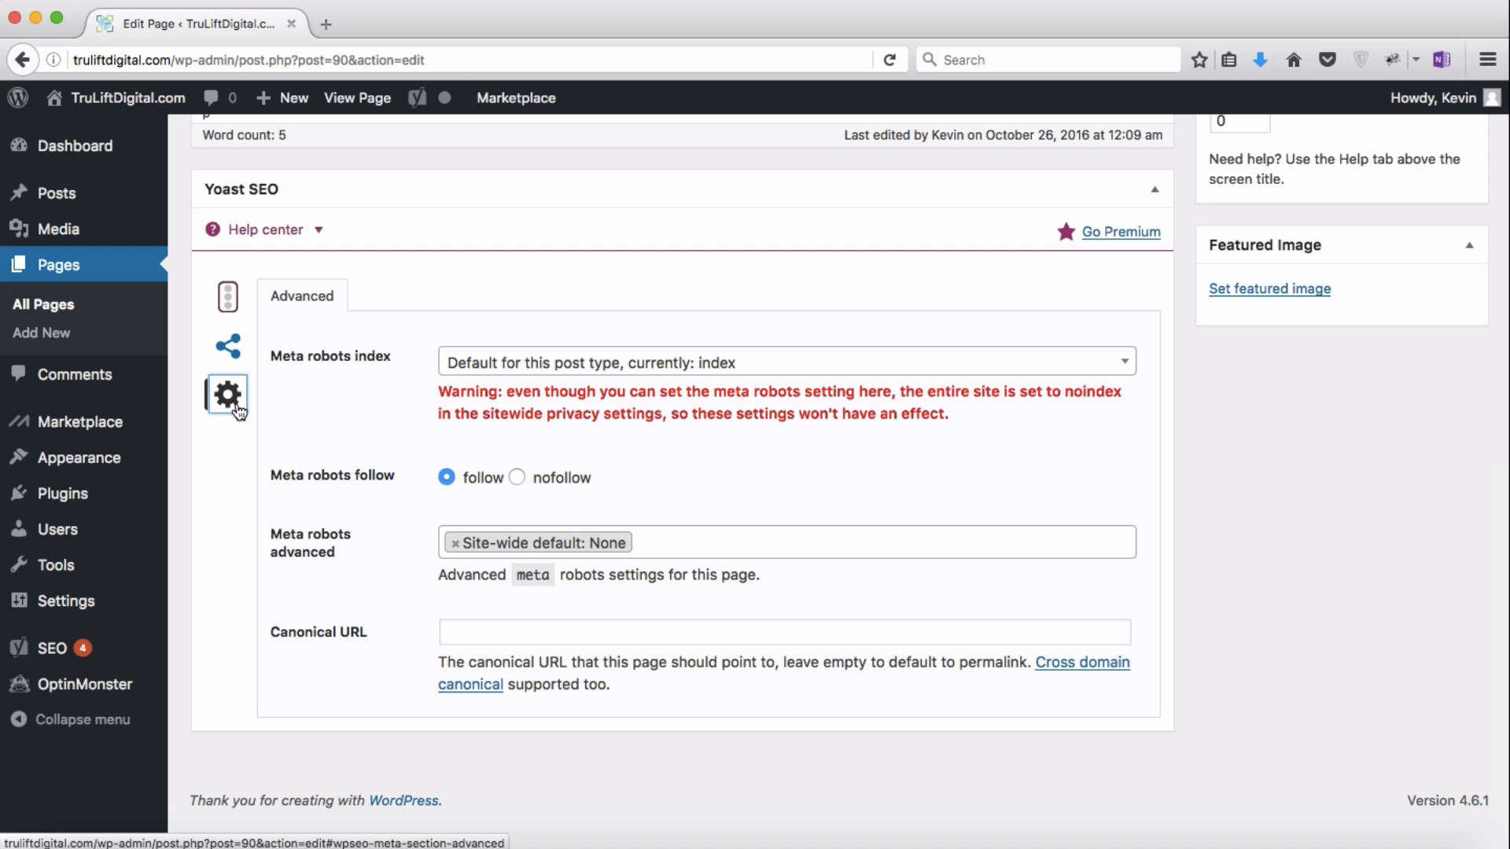
left_click(242, 296)
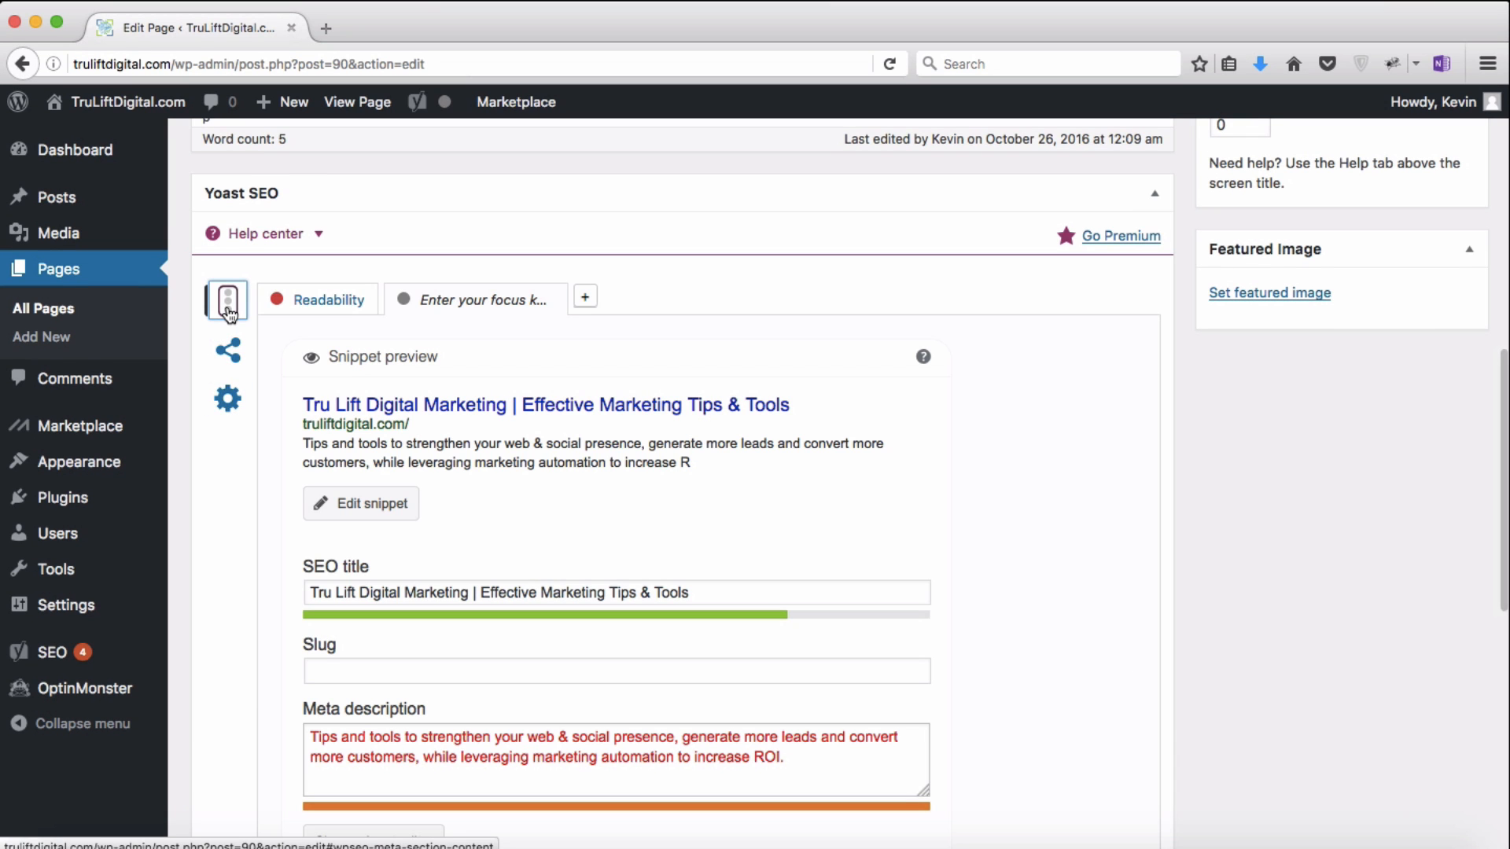
left_click(322, 240)
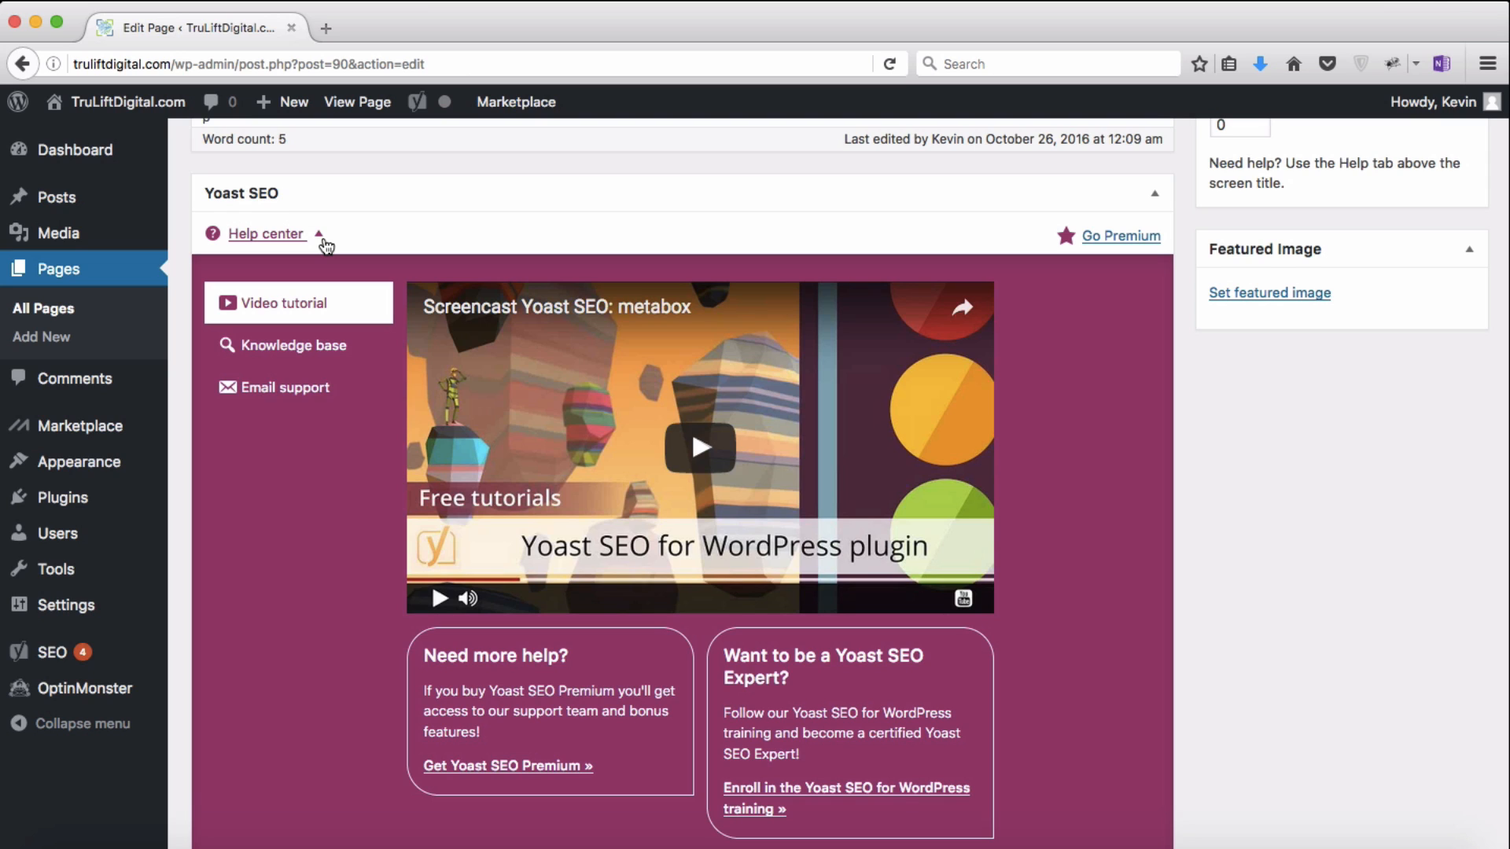
left_click(321, 239)
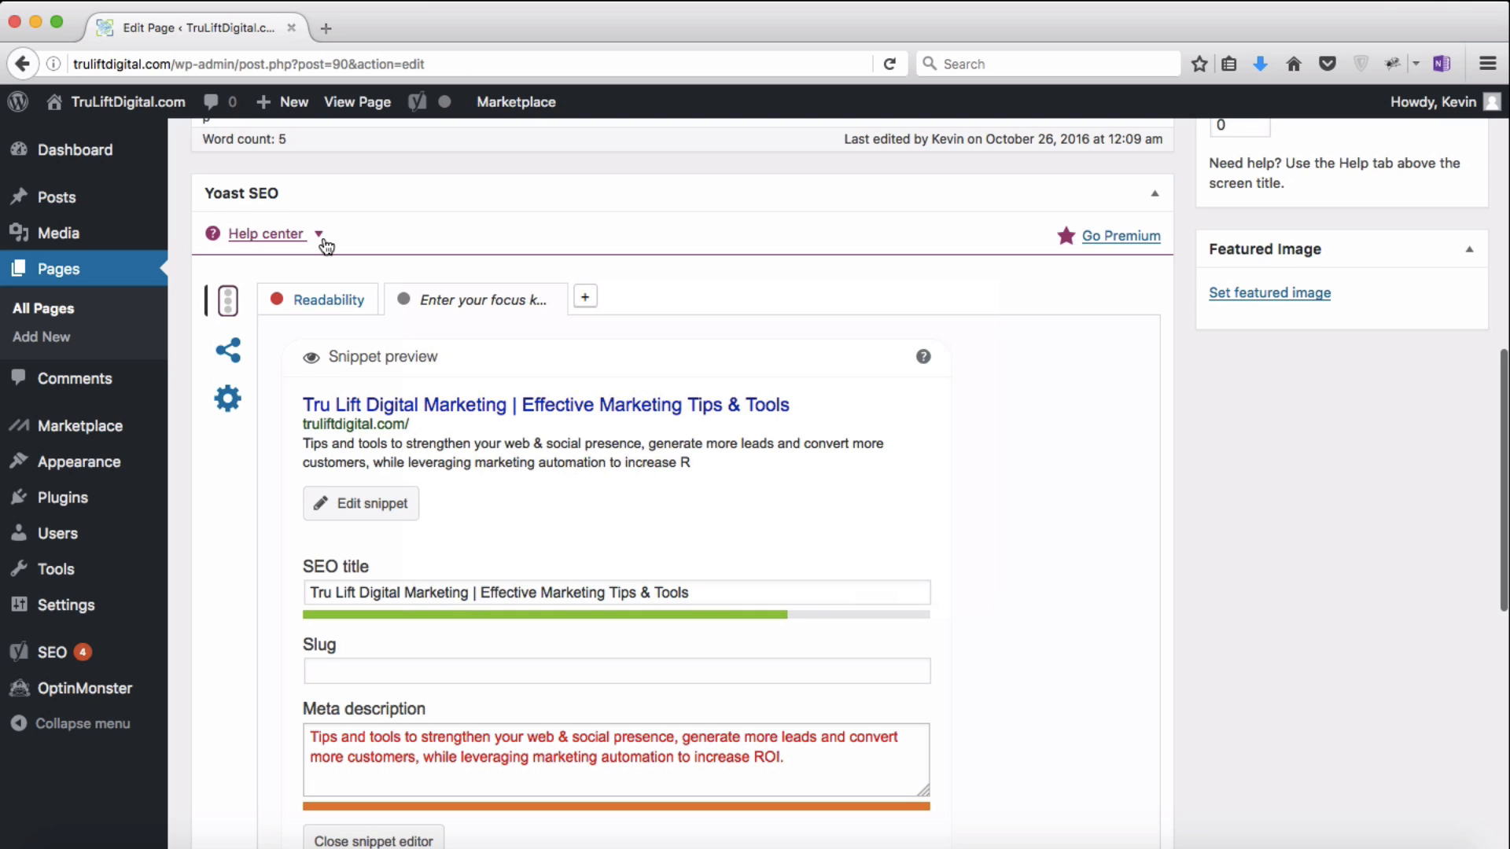
Step: Change the SEO title to "Tru Lift Digital Marketing | Effective Marketing Tip & Tools" and update the home page
key("BackSpace")
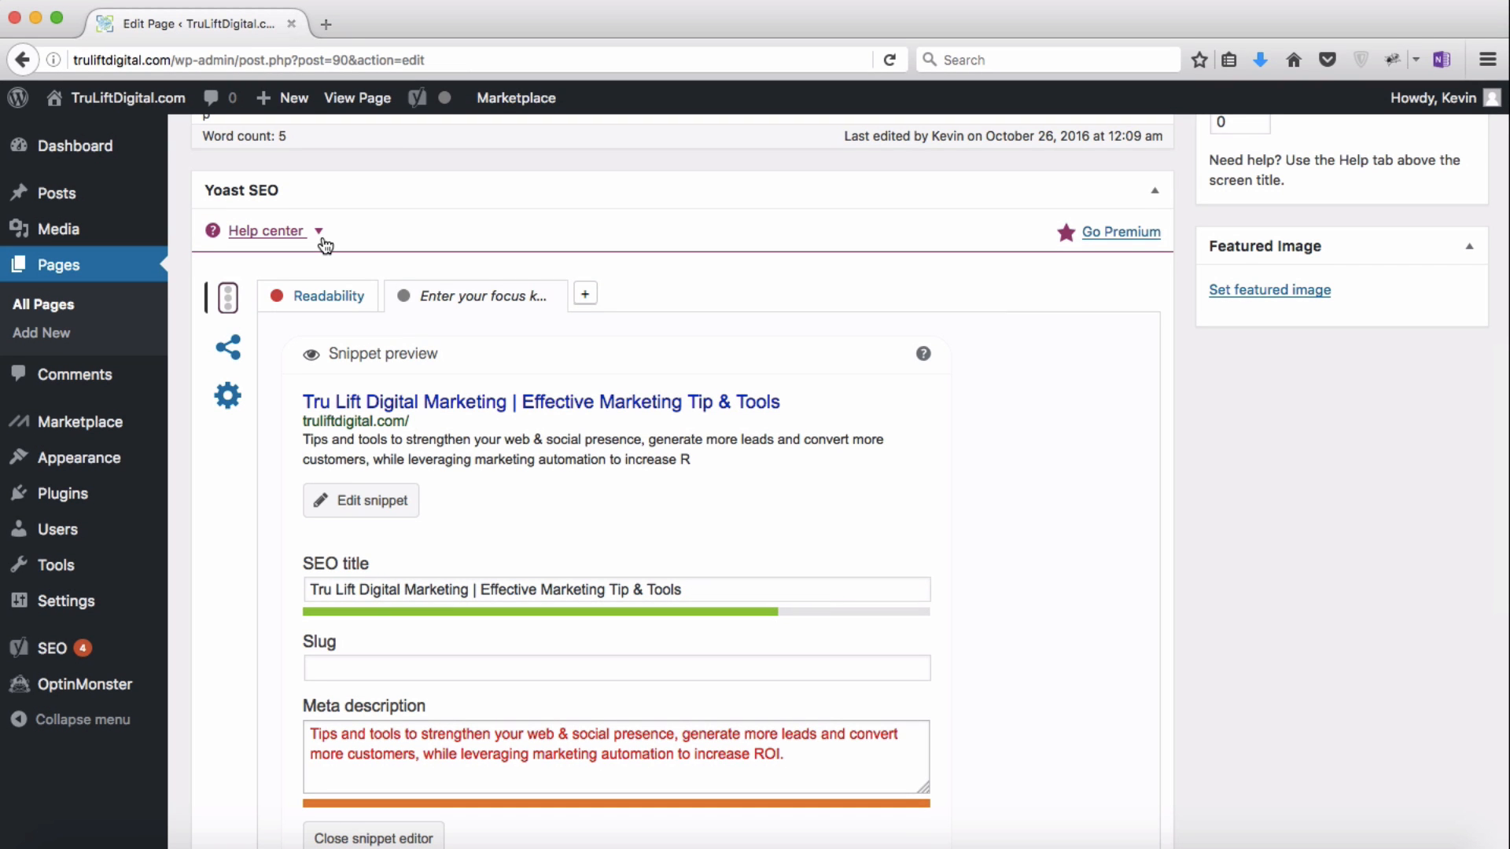
scroll(322, 236, "up", 10)
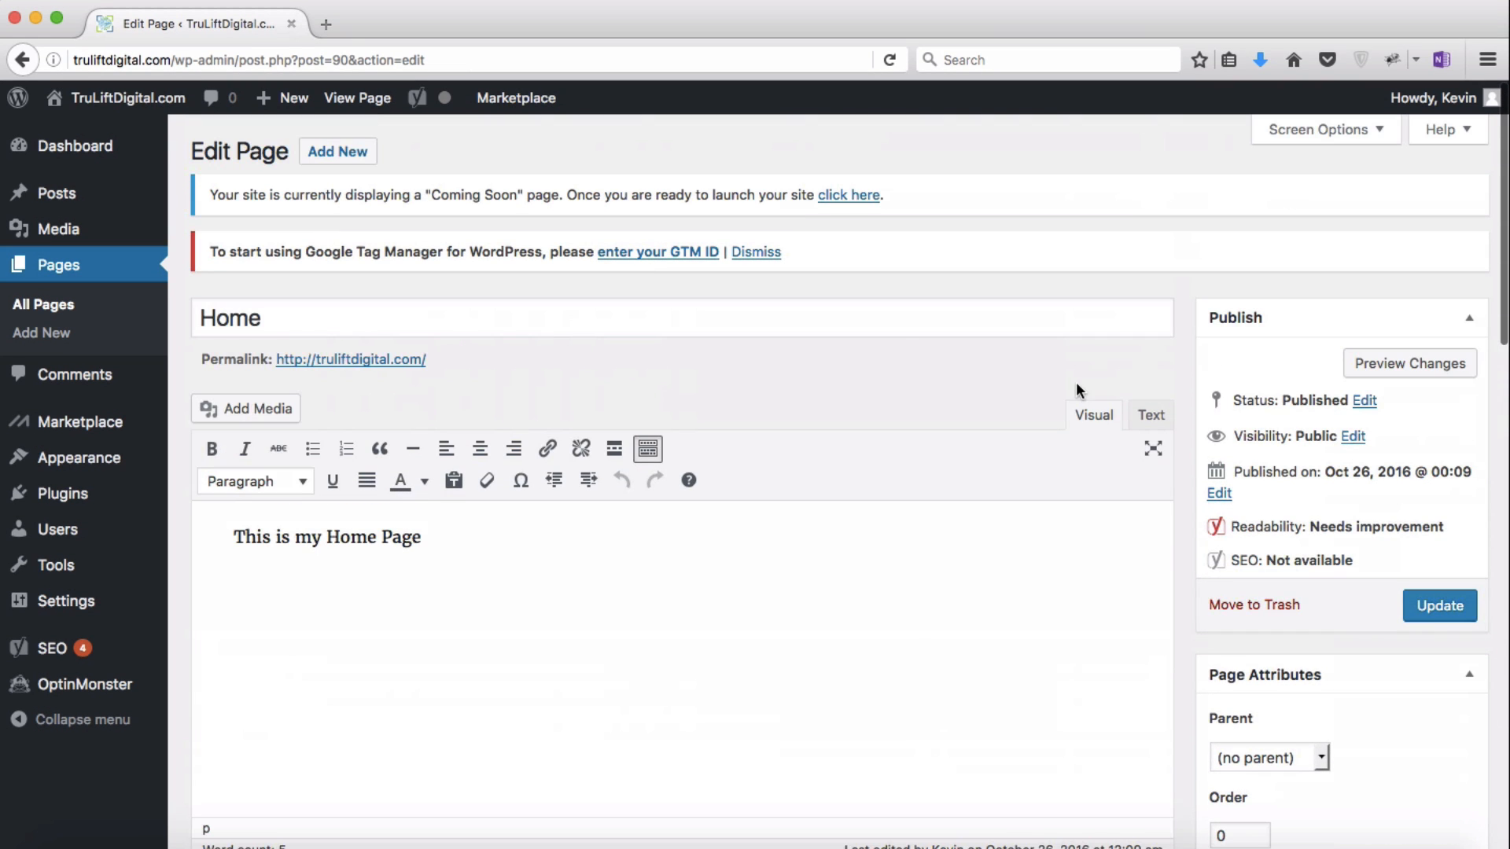
left_click(1440, 602)
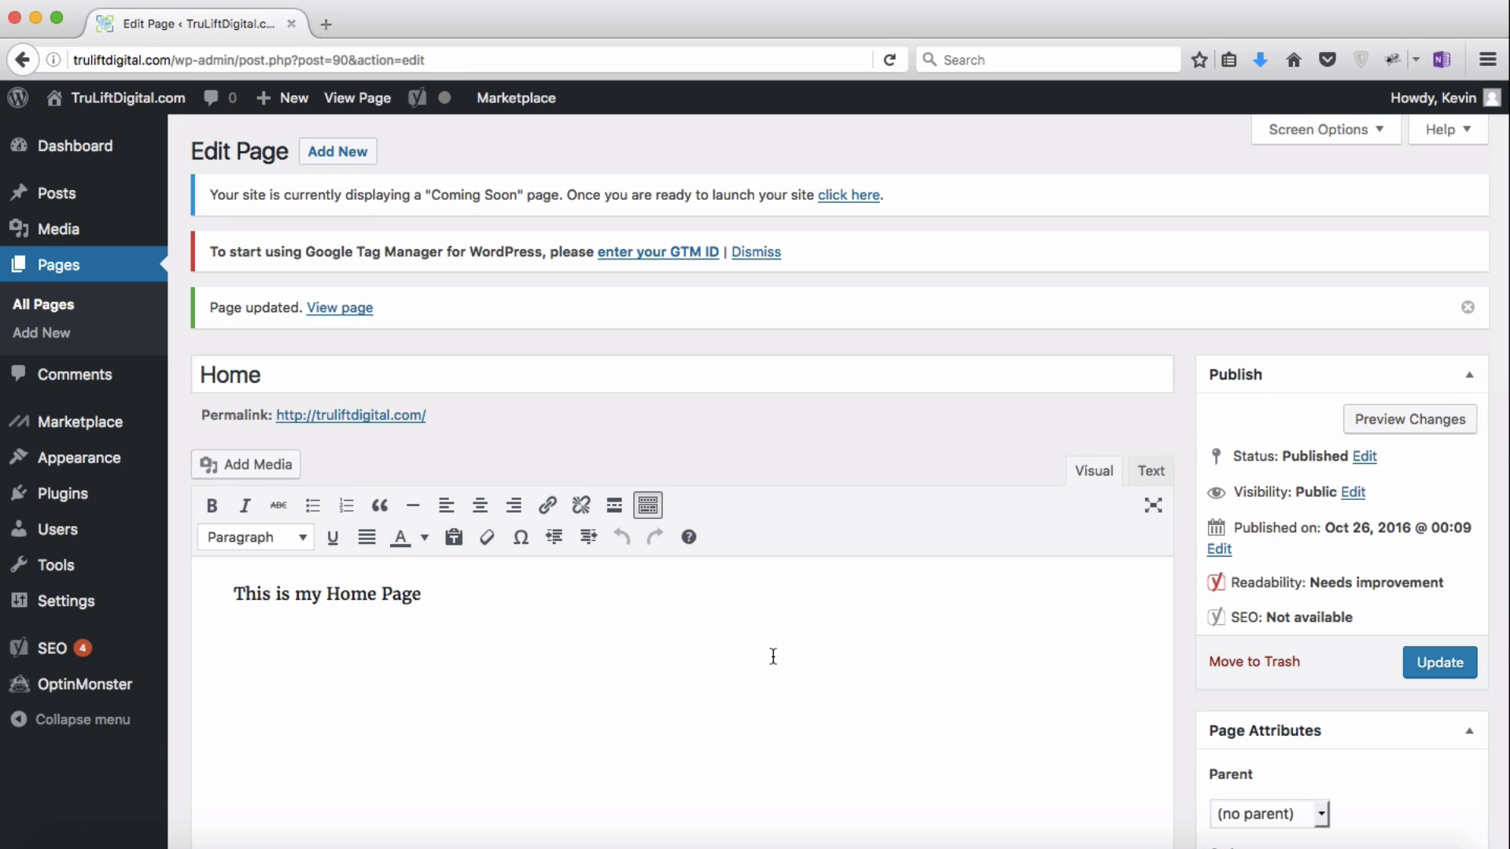
Step: Open the Homepage settings under Yoast SEO's Titles & Metas and save them
mouse_move(81, 646)
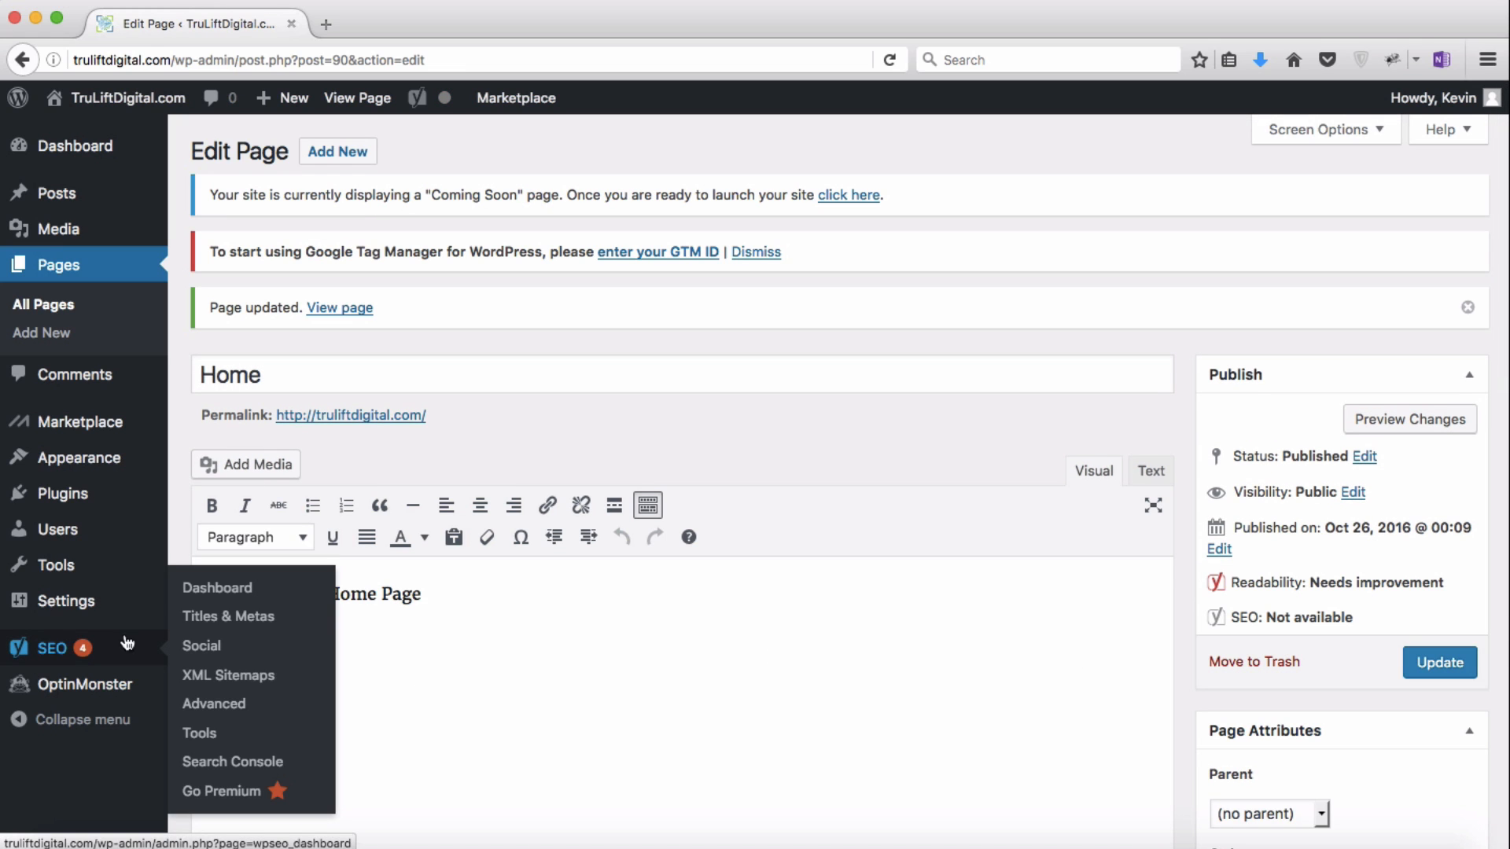
left_click(215, 621)
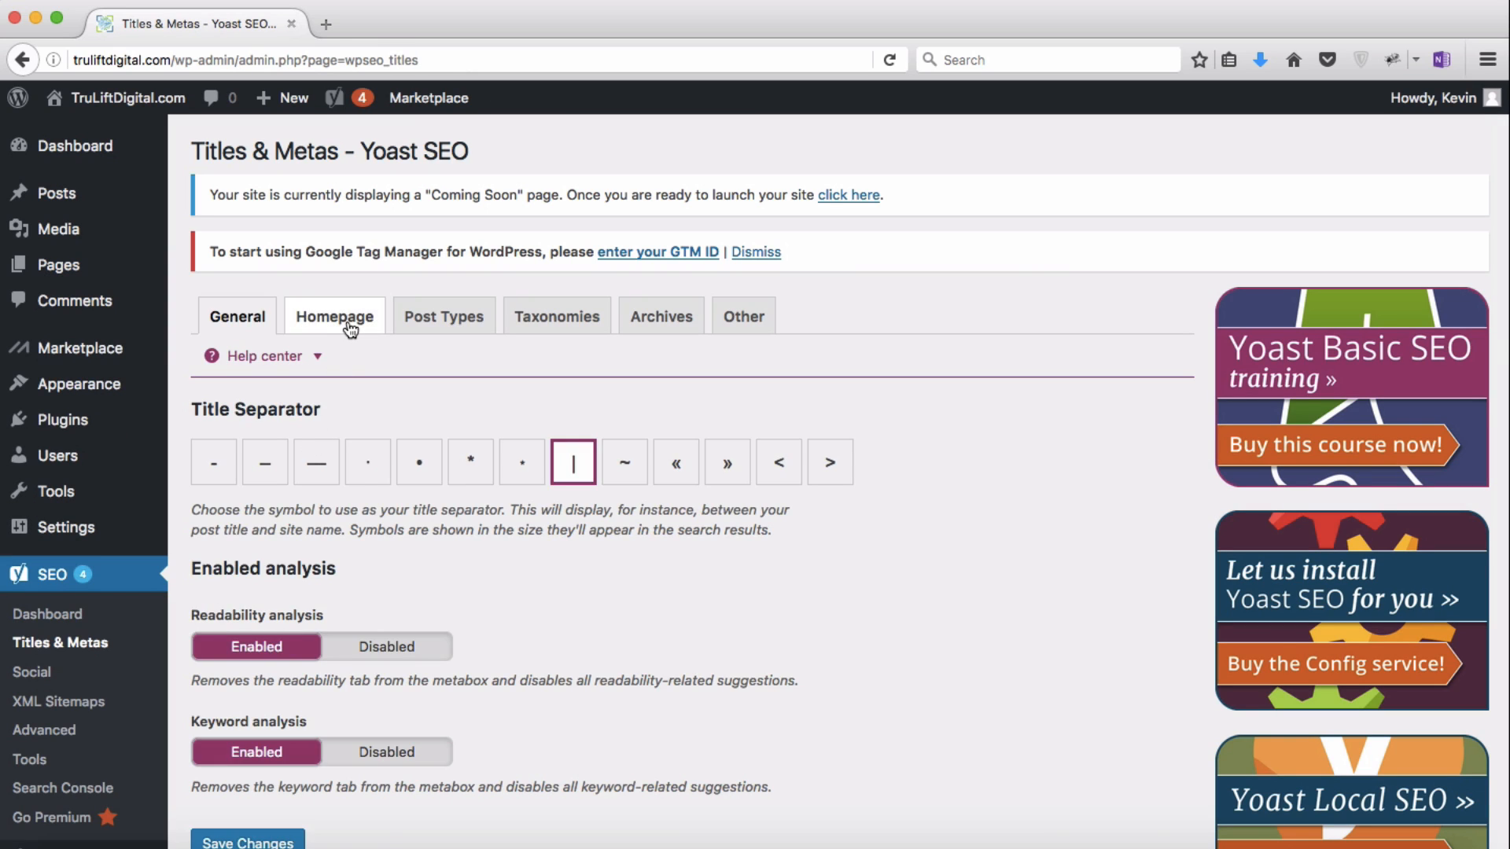
left_click(334, 316)
left_click(279, 508)
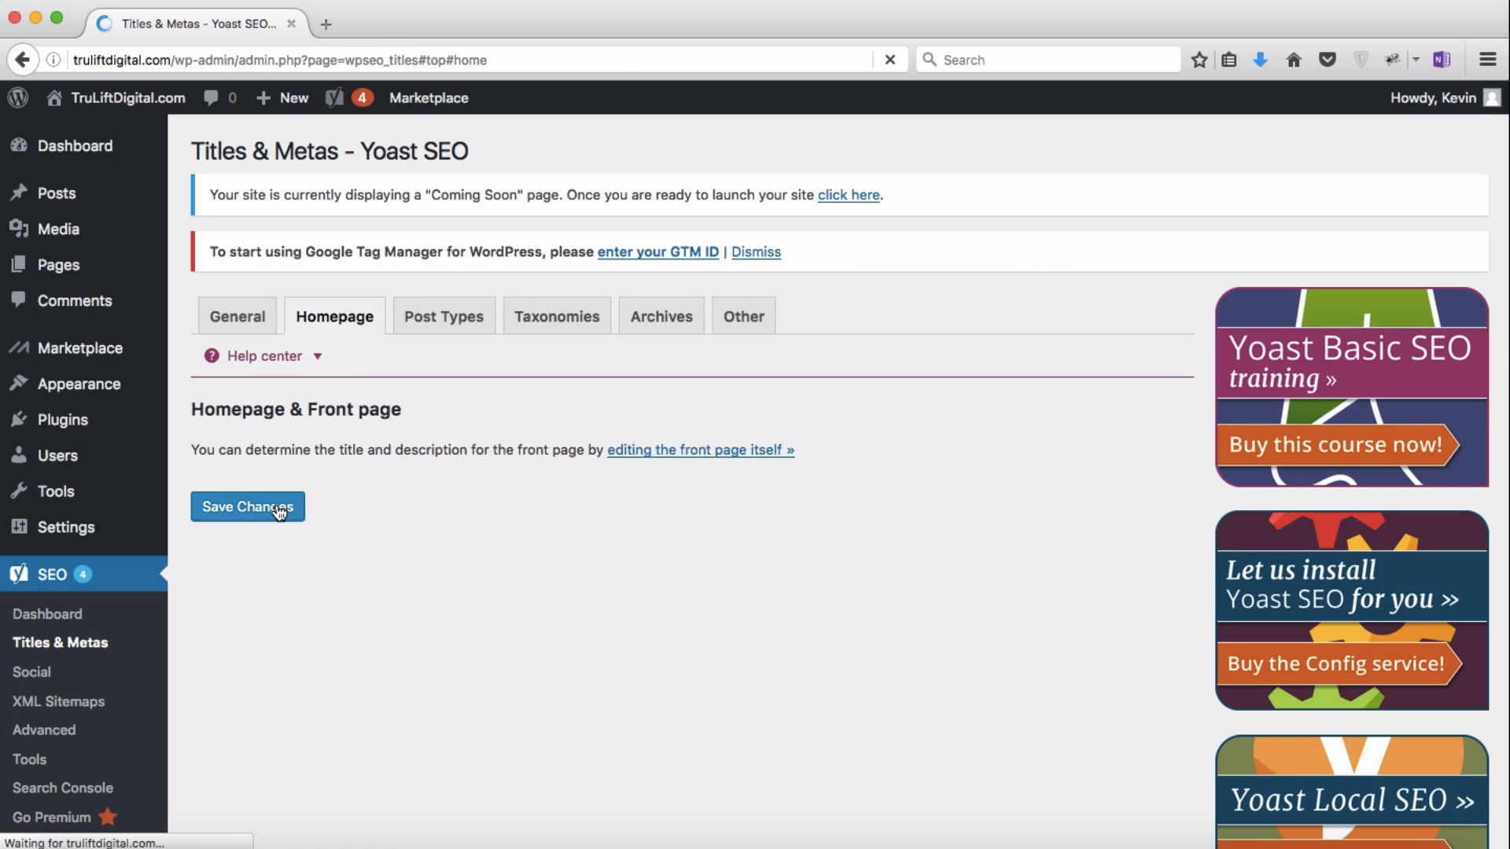
Step: Examine the title and meta description templates, robots and display options for posts, pages and media under Post Types
left_click(446, 379)
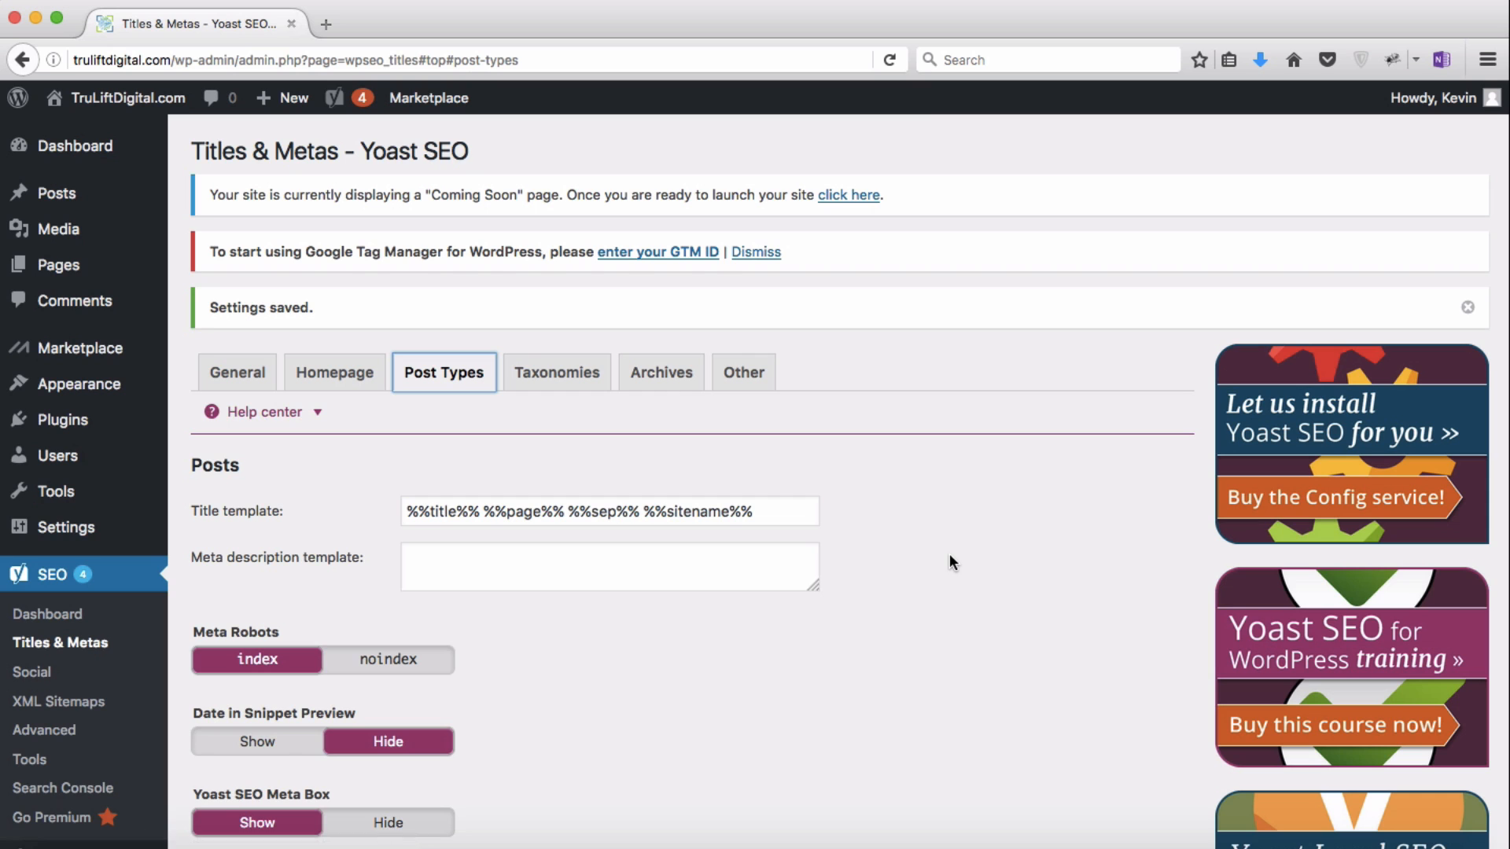
scroll(950, 555, "down", 3)
scroll(950, 562, "down", 2)
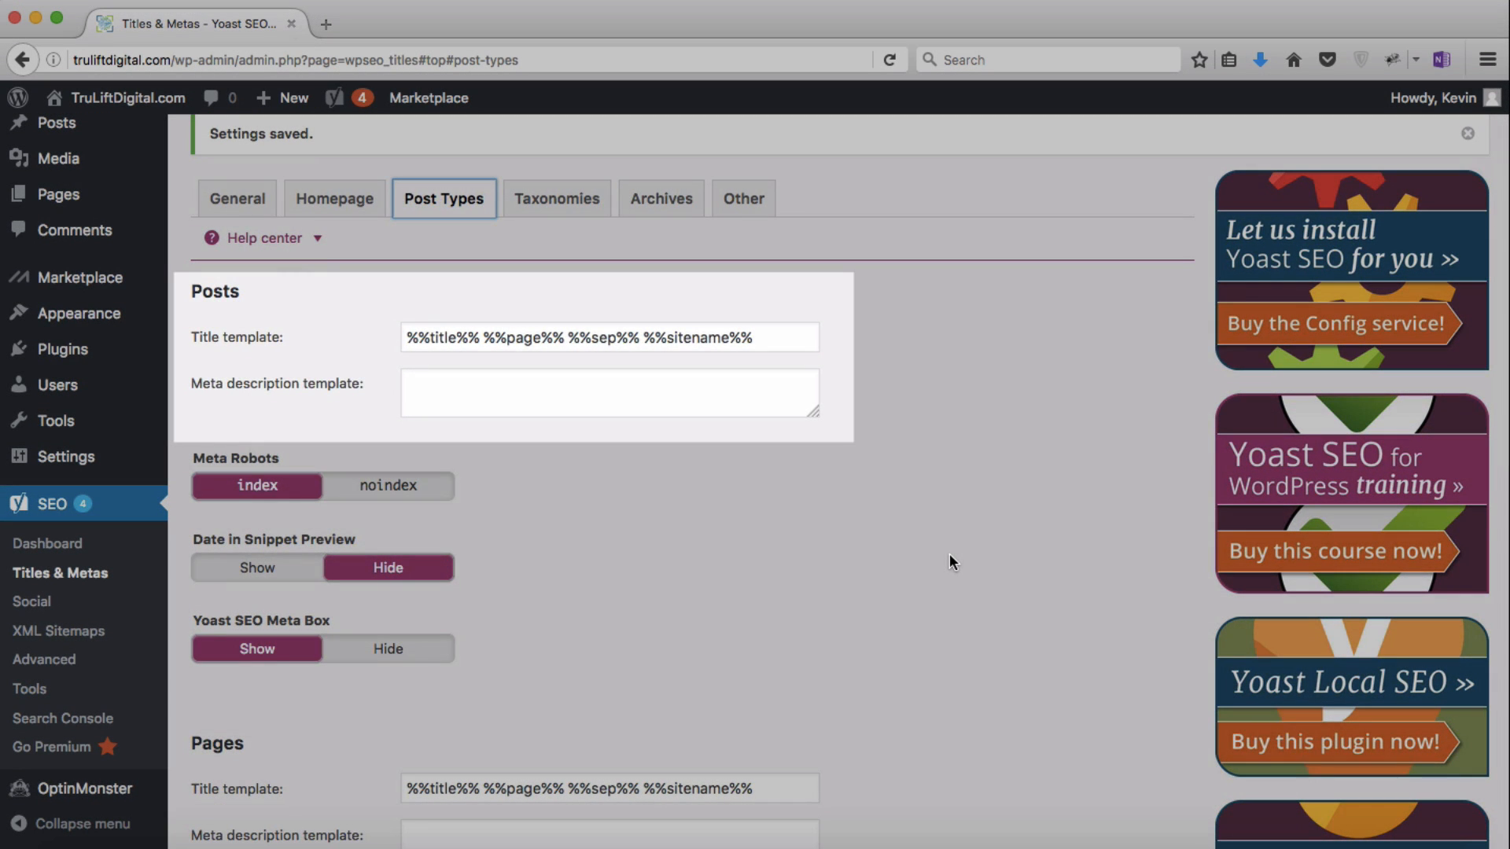
scroll(950, 562, "down", 6)
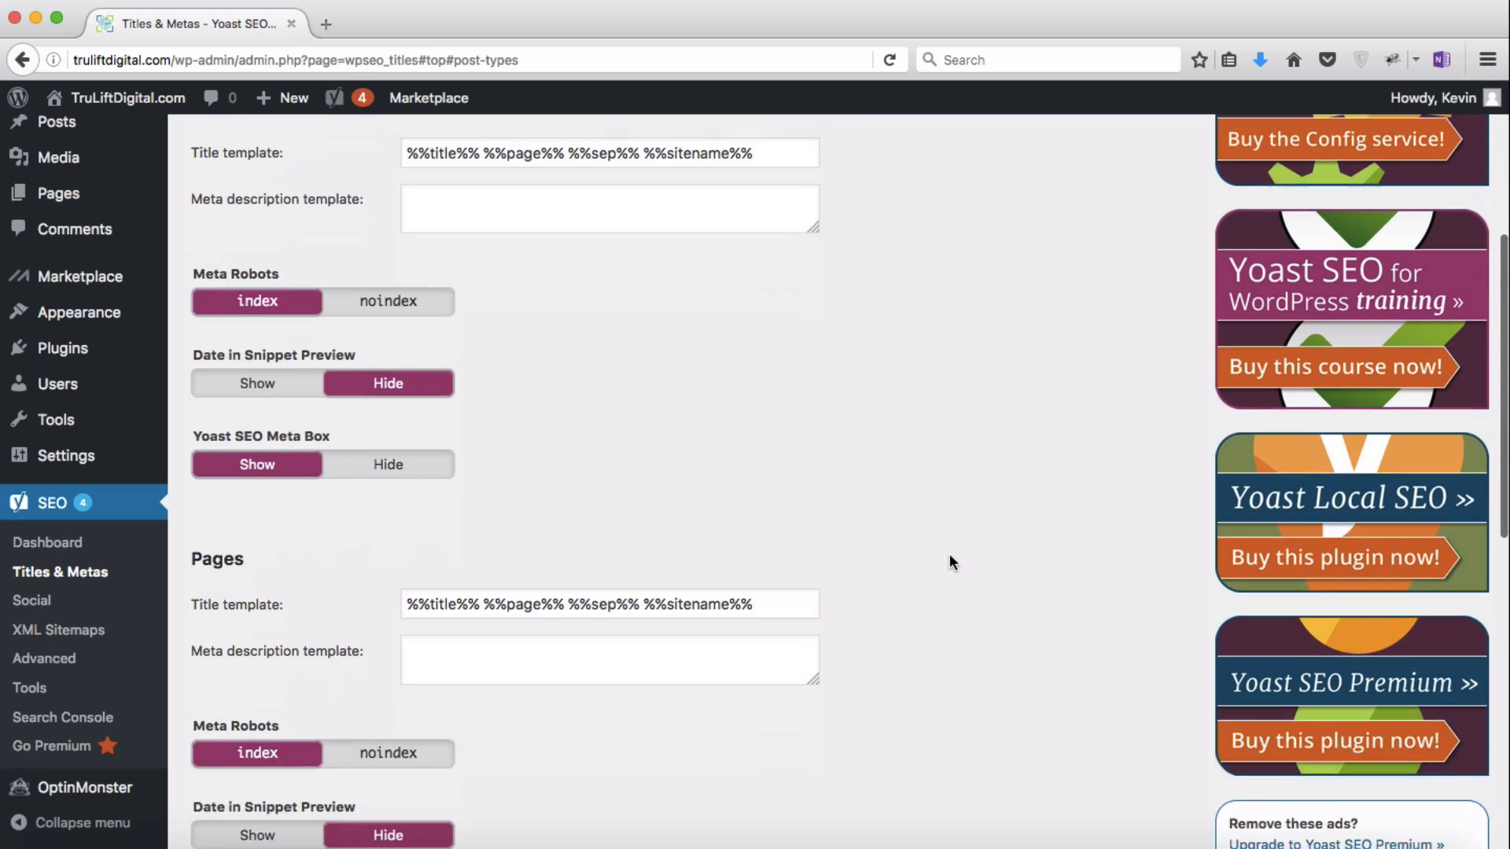
scroll(950, 555, "down", 6)
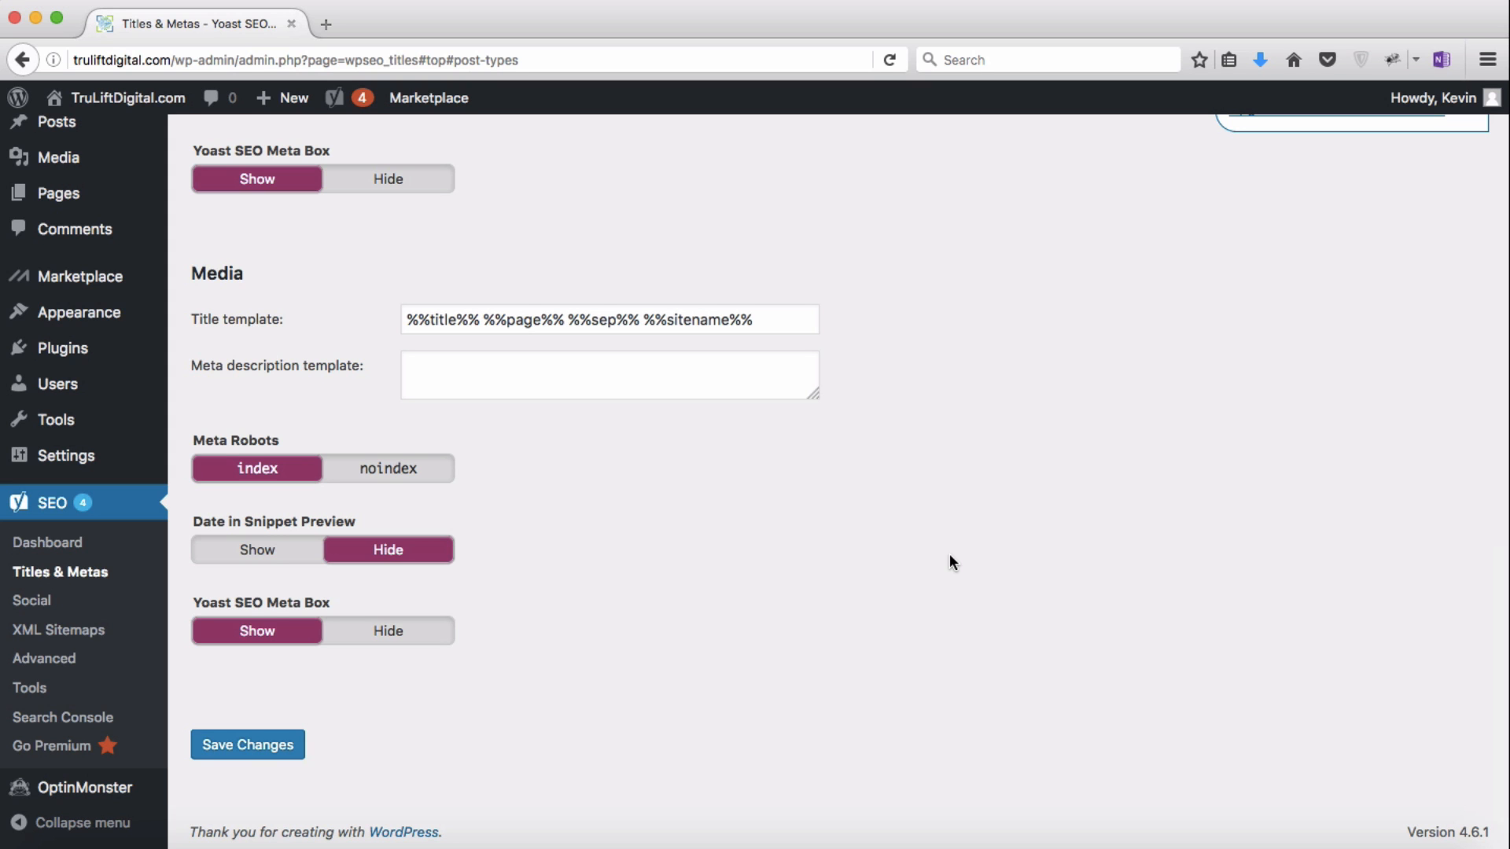
scroll(950, 559, "up", 10)
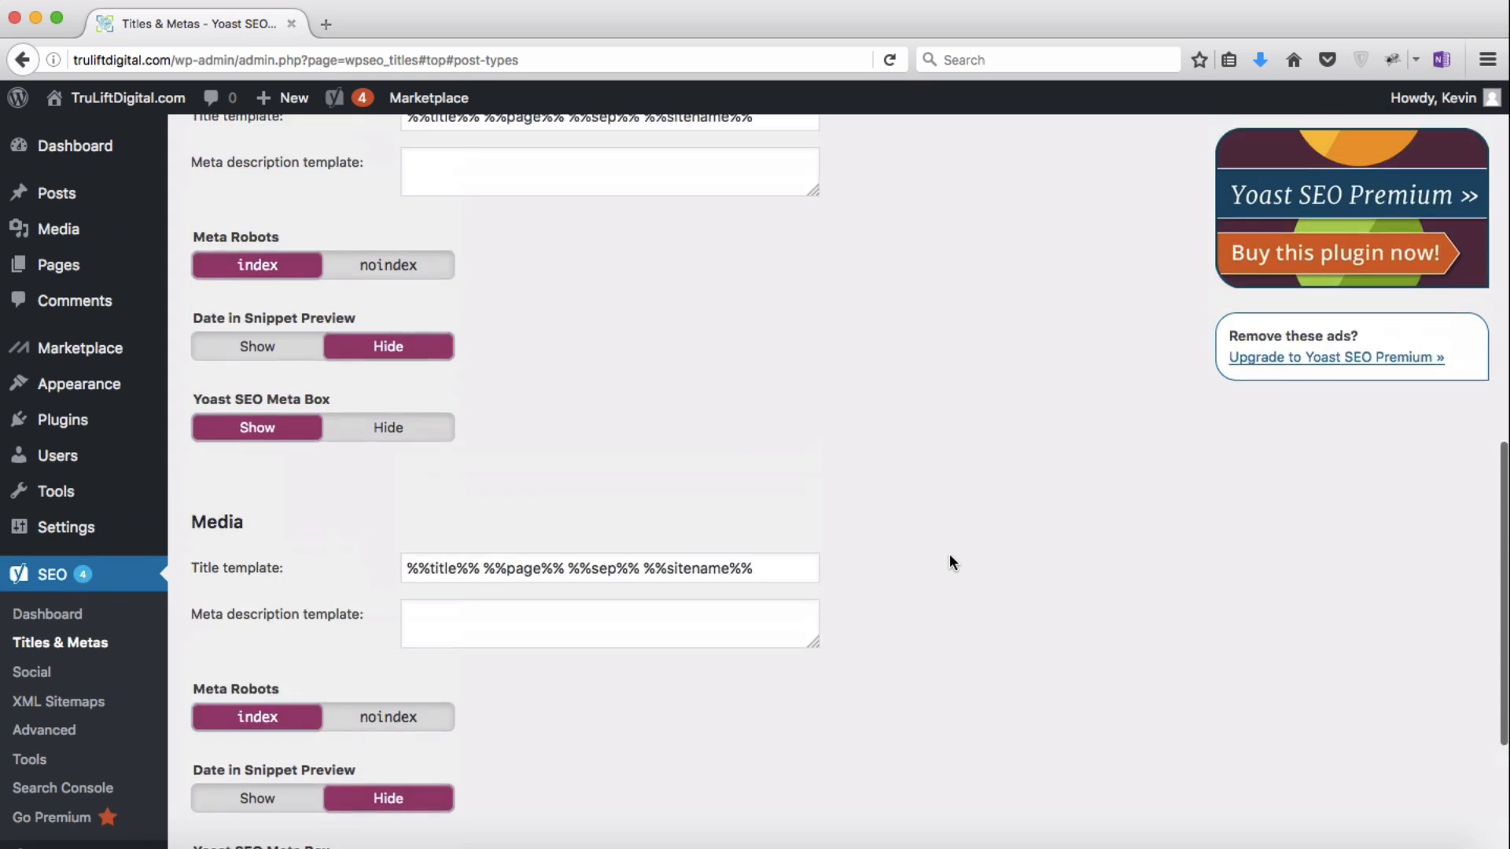
scroll(946, 563, "up", 3)
scroll(946, 563, "down", 3)
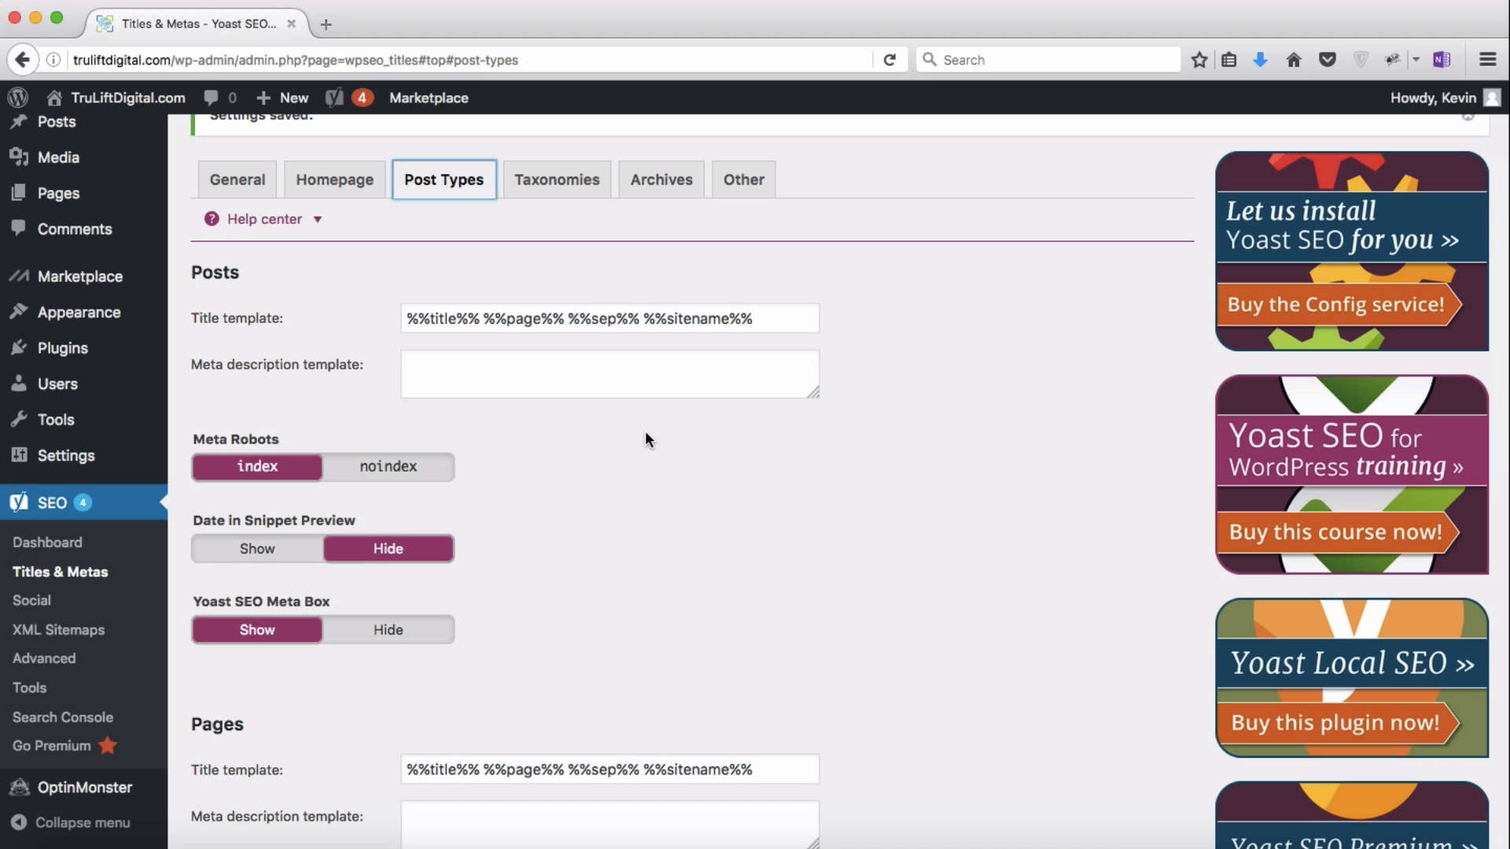
Step: Look up the basic template variables in the Post Types help center and highlight the %%excerpt%% variable
left_click(322, 230)
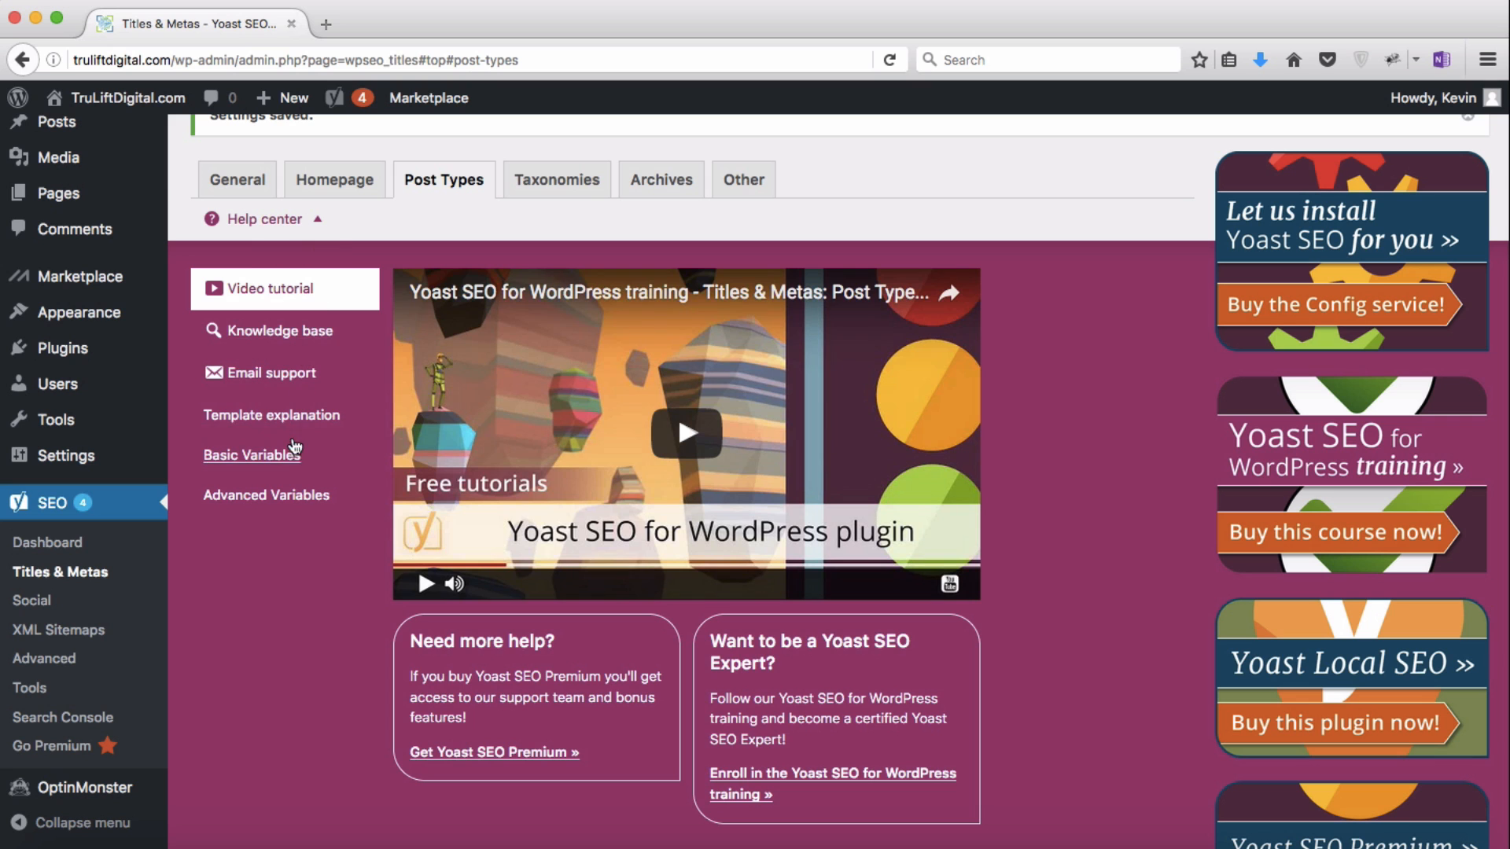
left_click(291, 466)
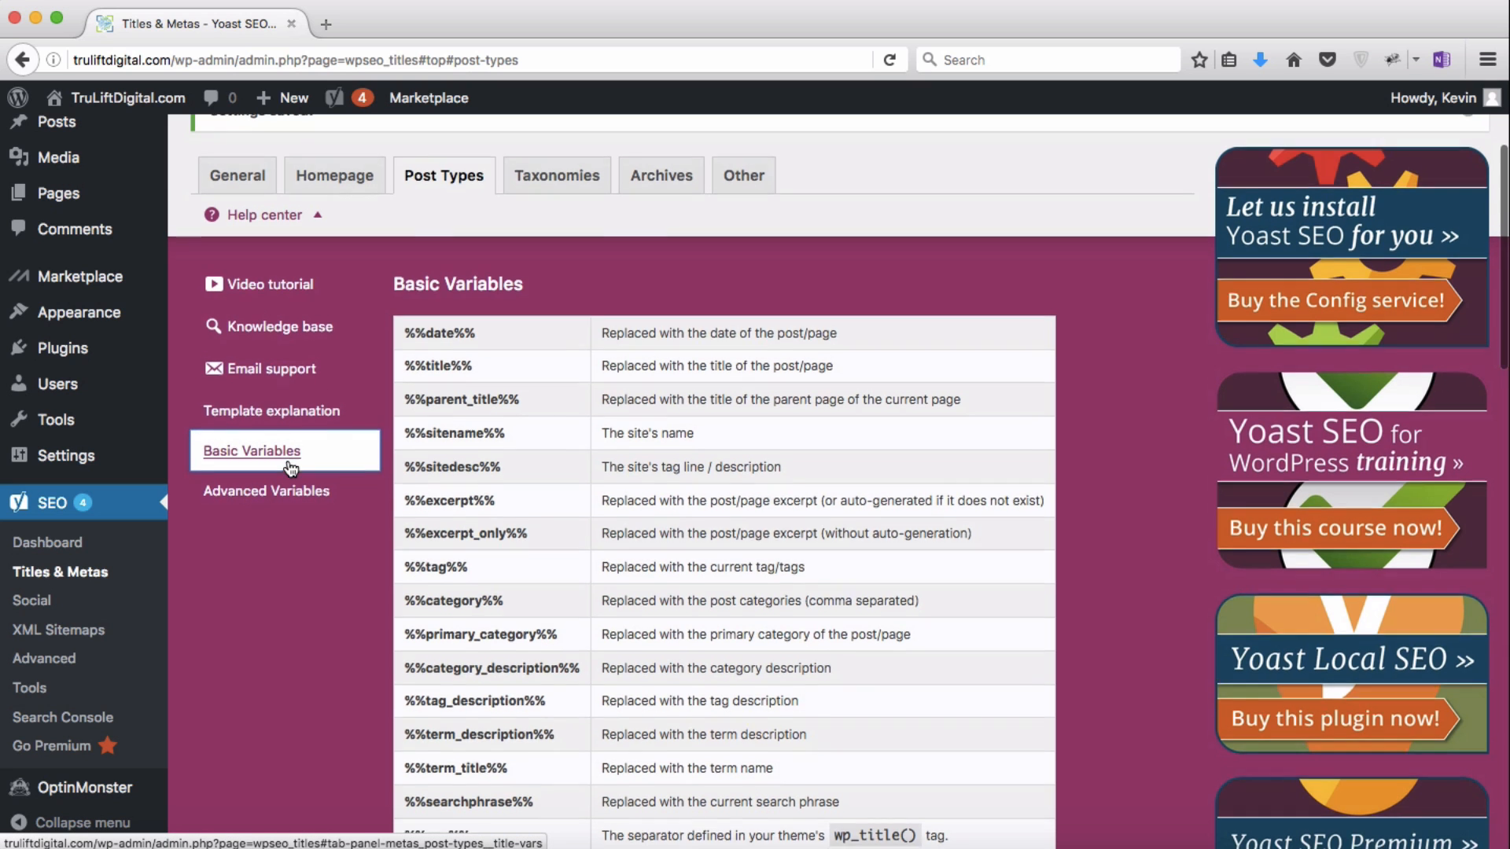
scroll(290, 468, "down", 2)
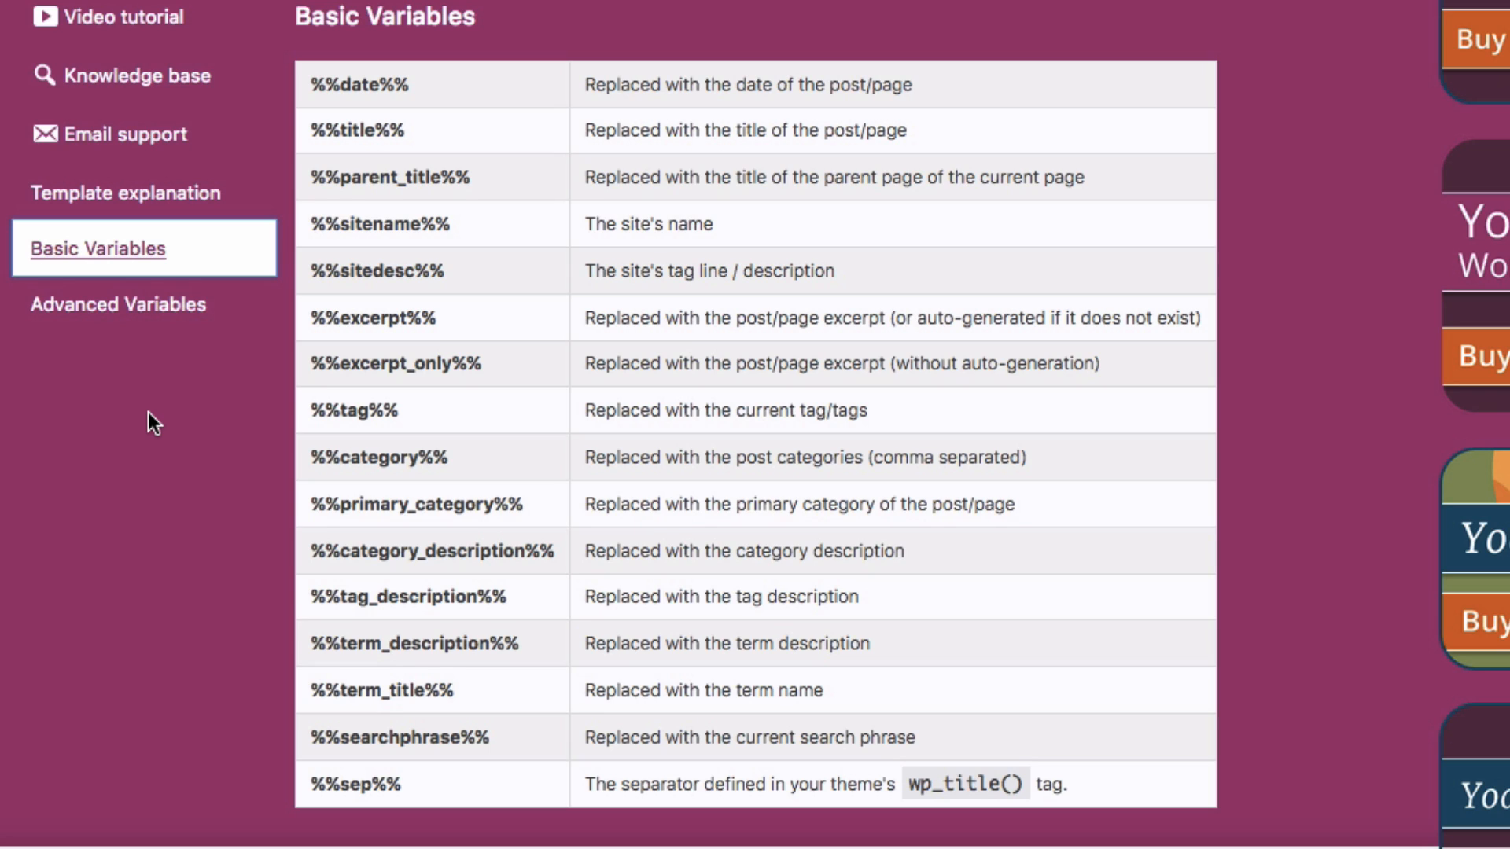
left_click_drag(313, 318, 337, 318)
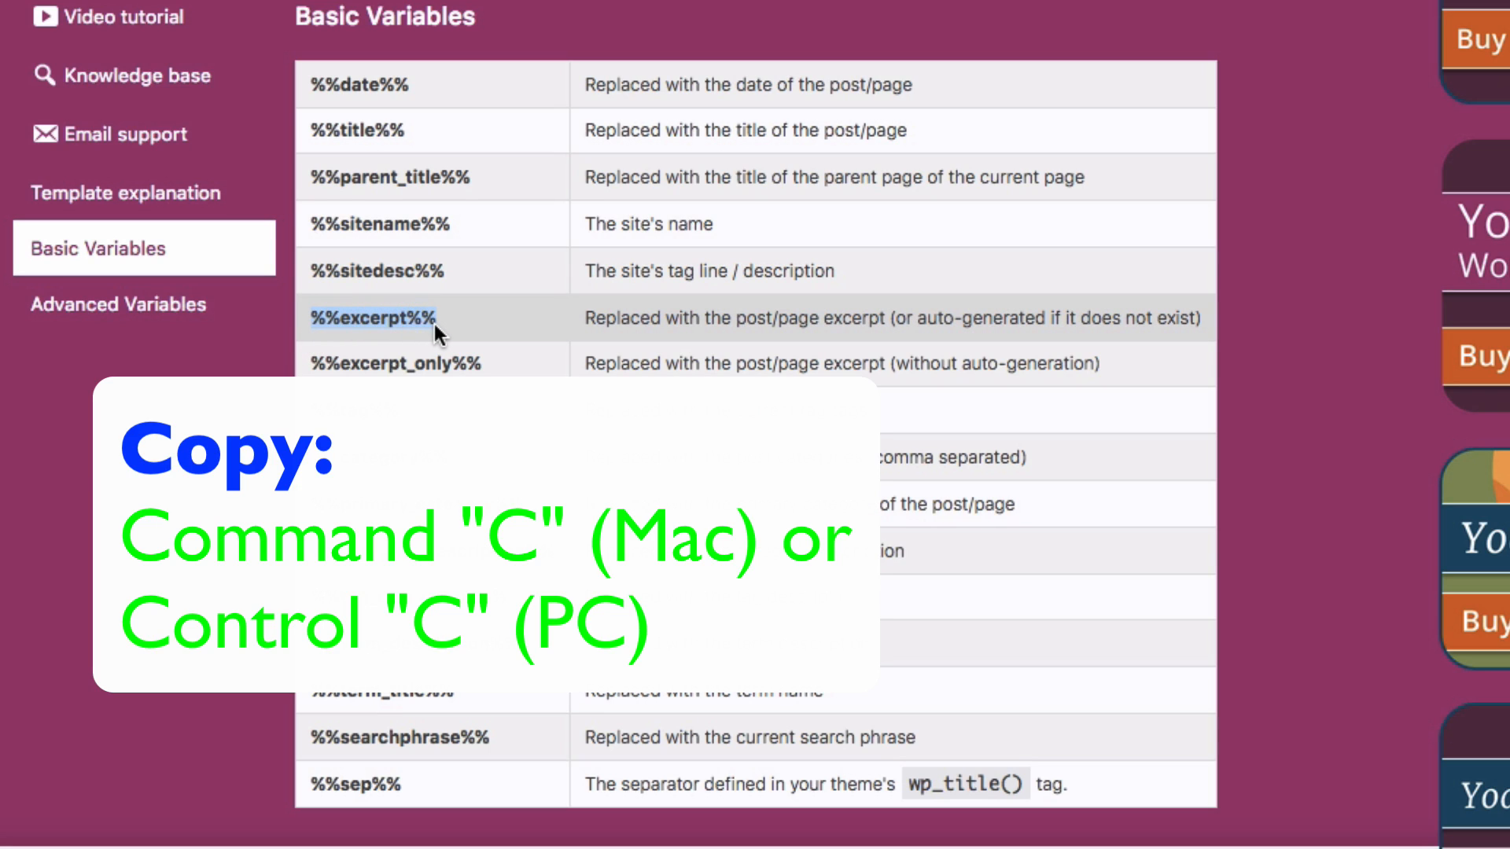
left_click(220, 410)
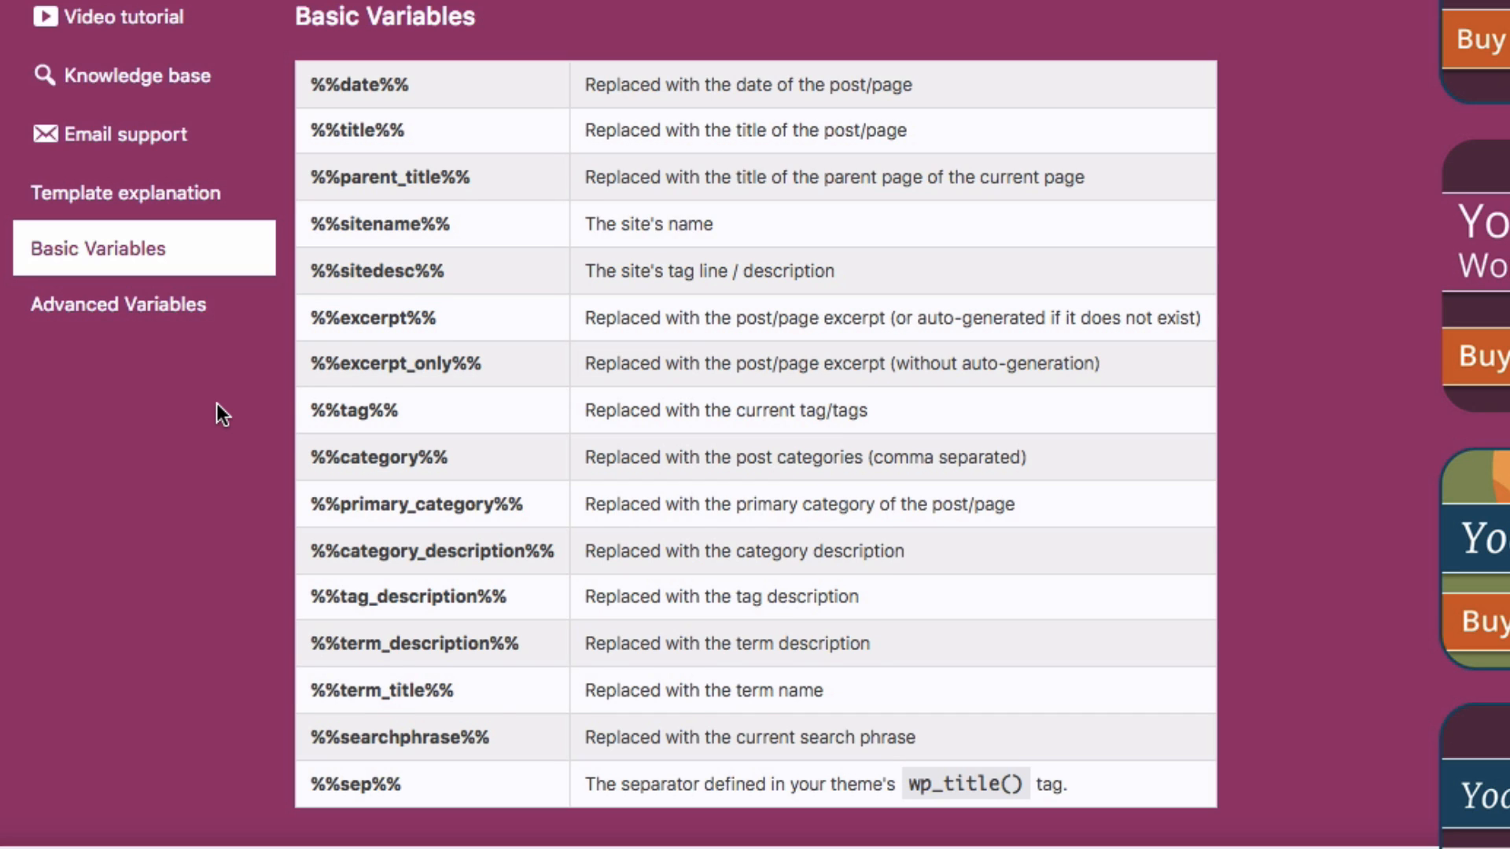
Step: Examine the list of advanced template variables in the Post Types help center
left_click(170, 329)
scroll(182, 441, "down", 3)
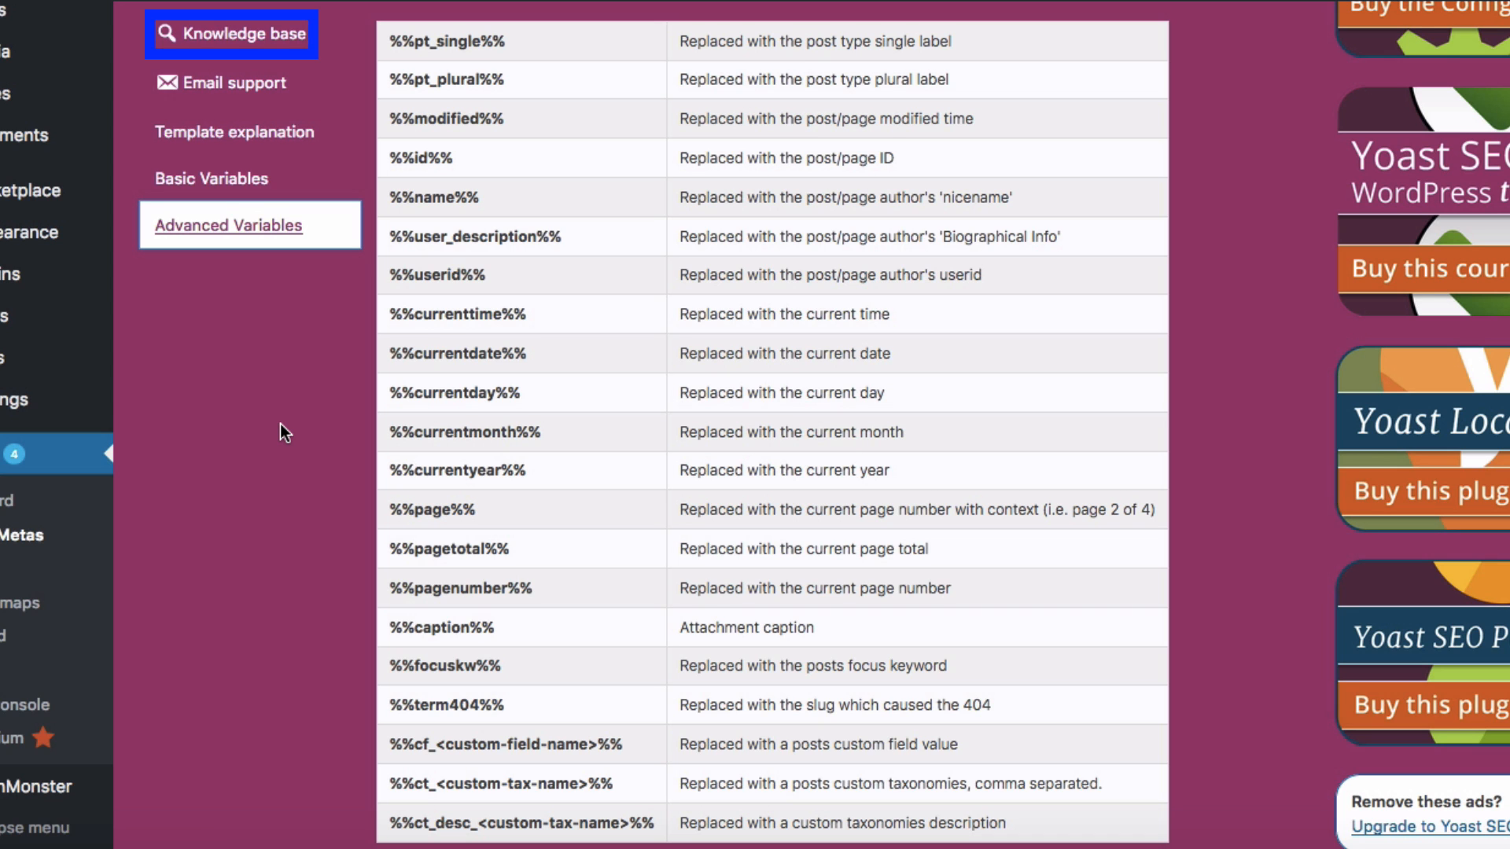
scroll(280, 423, "up", 2)
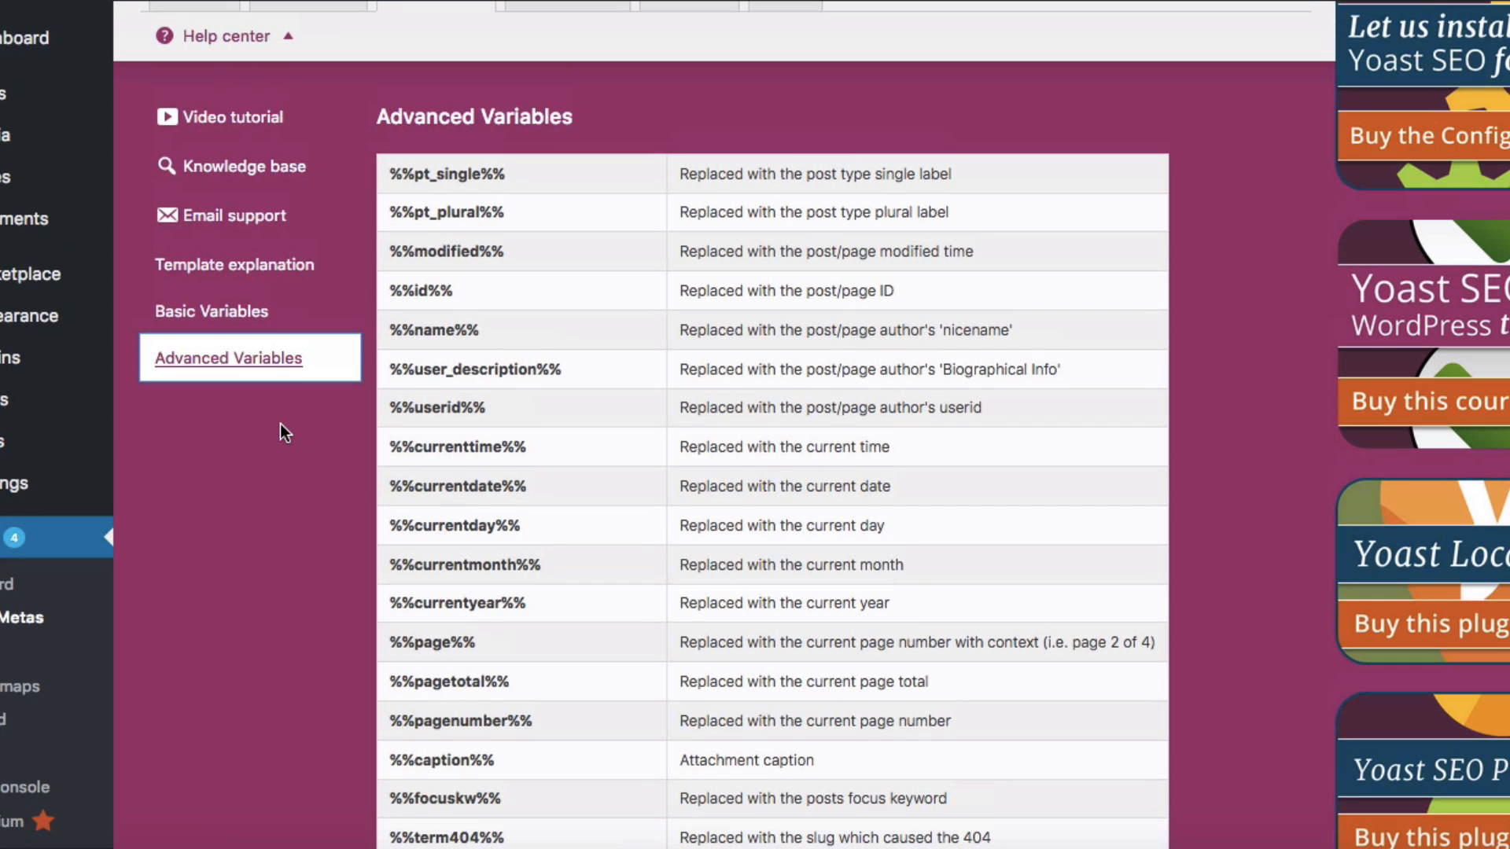
Step: Close the help center and insert the %%excerpt%% variable after %%page%% in the Posts title template
left_click(287, 44)
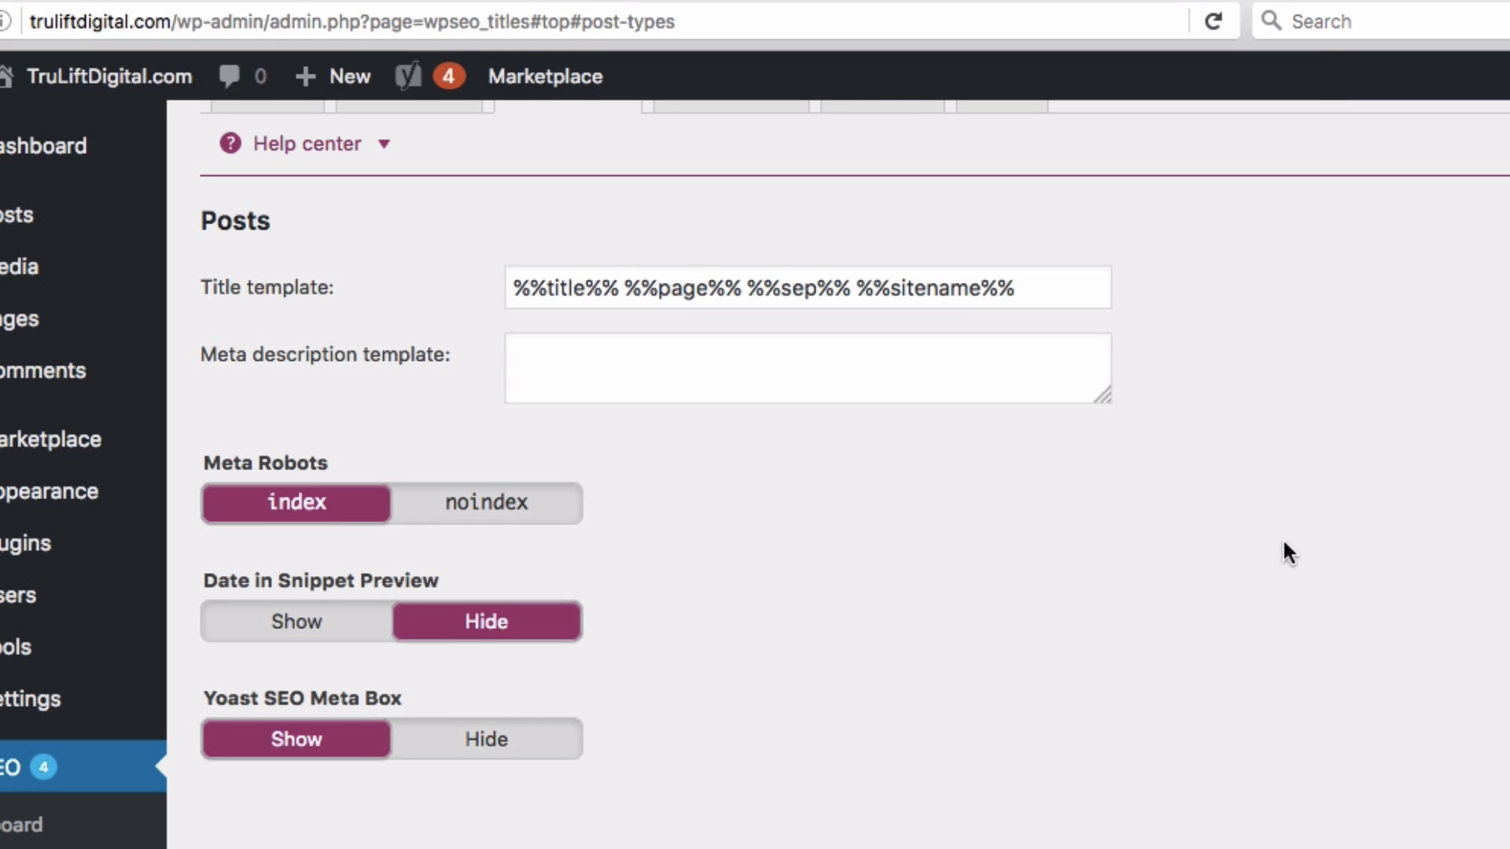
left_click(748, 289)
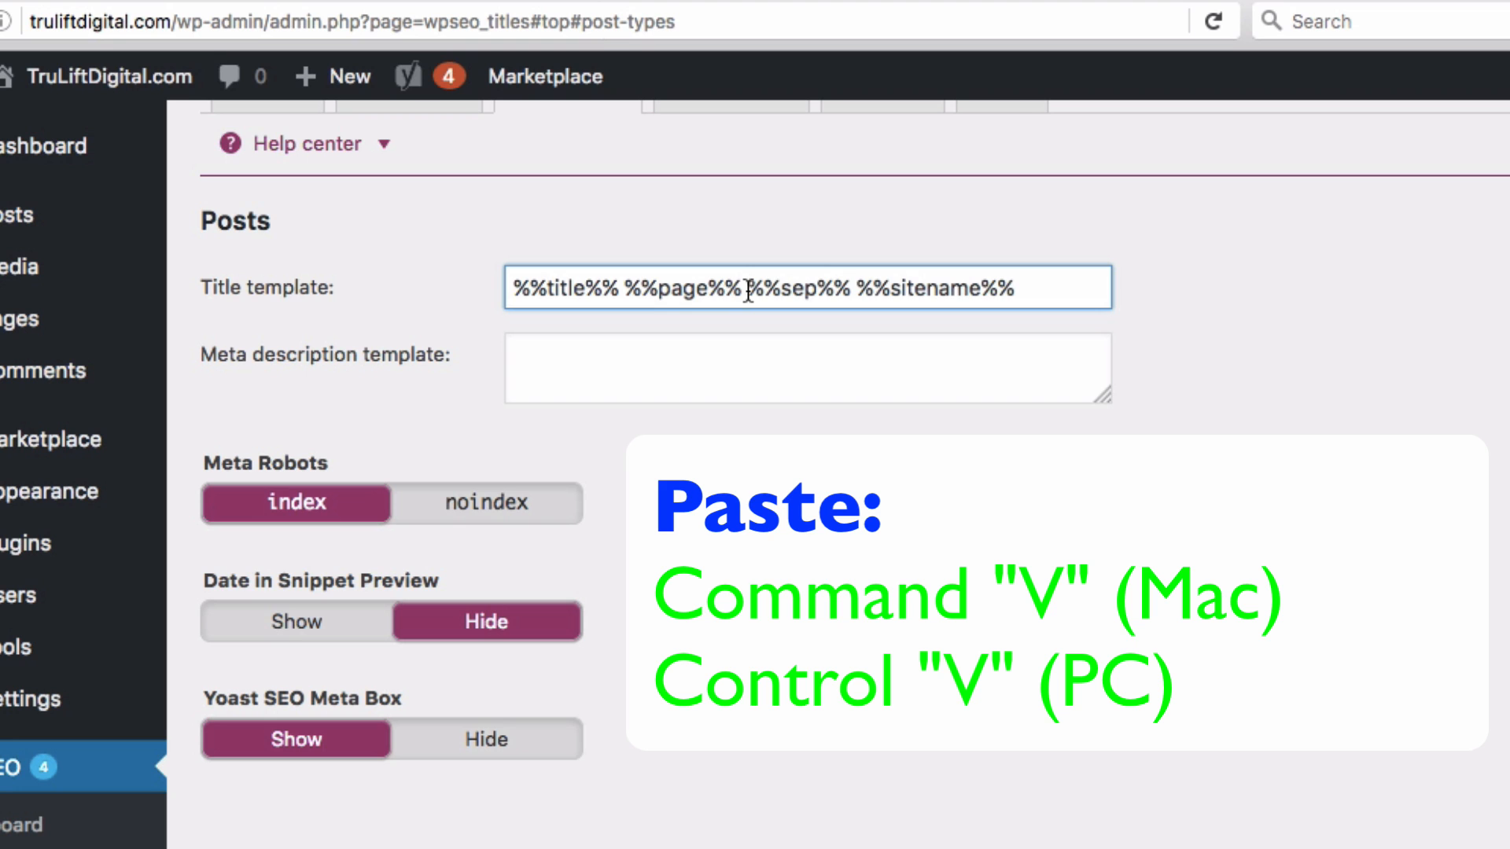
type("%%excerpt%%")
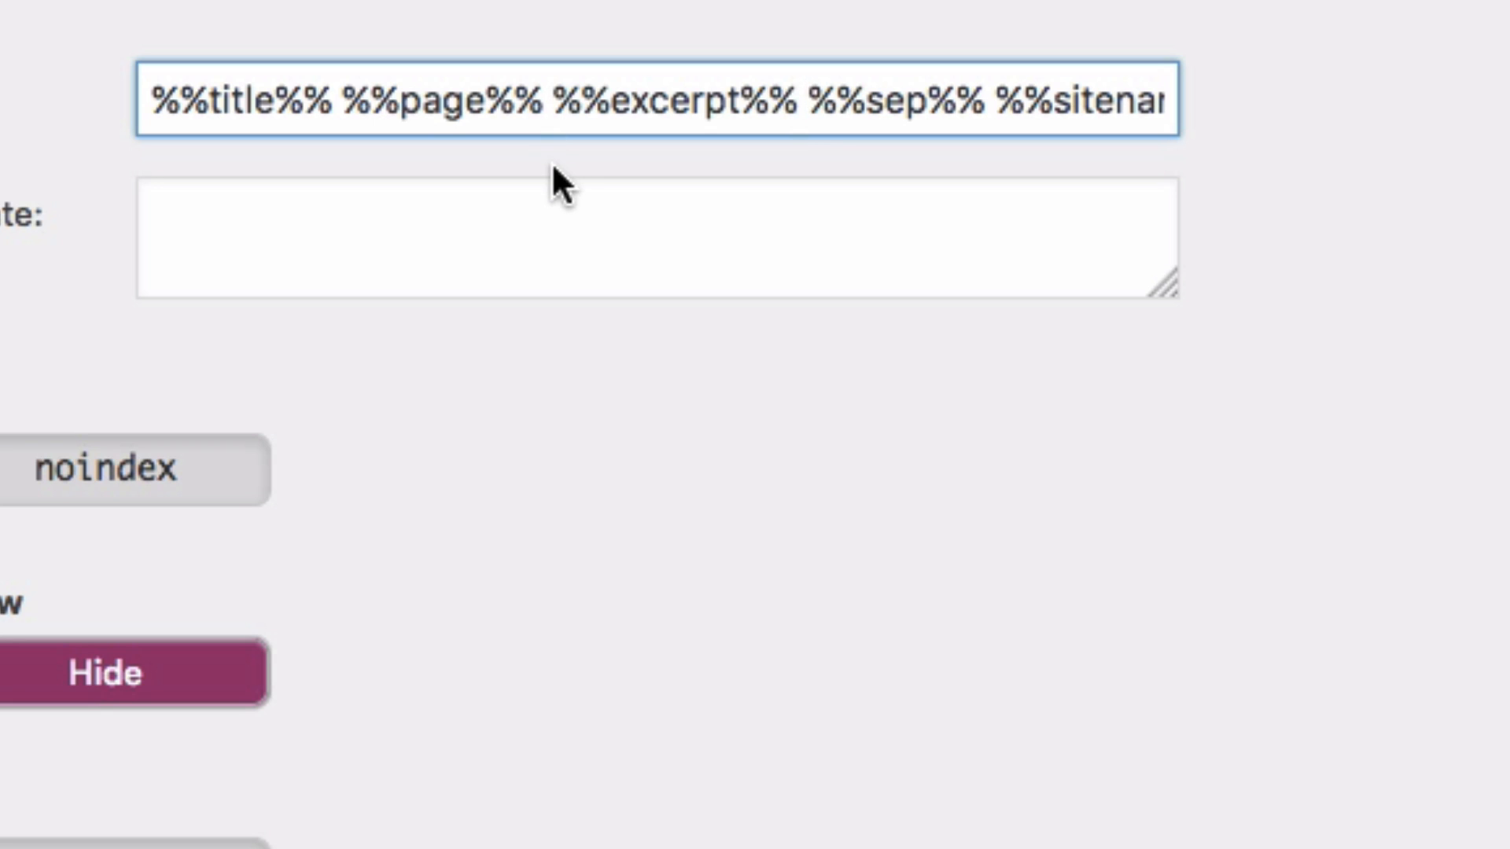
left_click(556, 255)
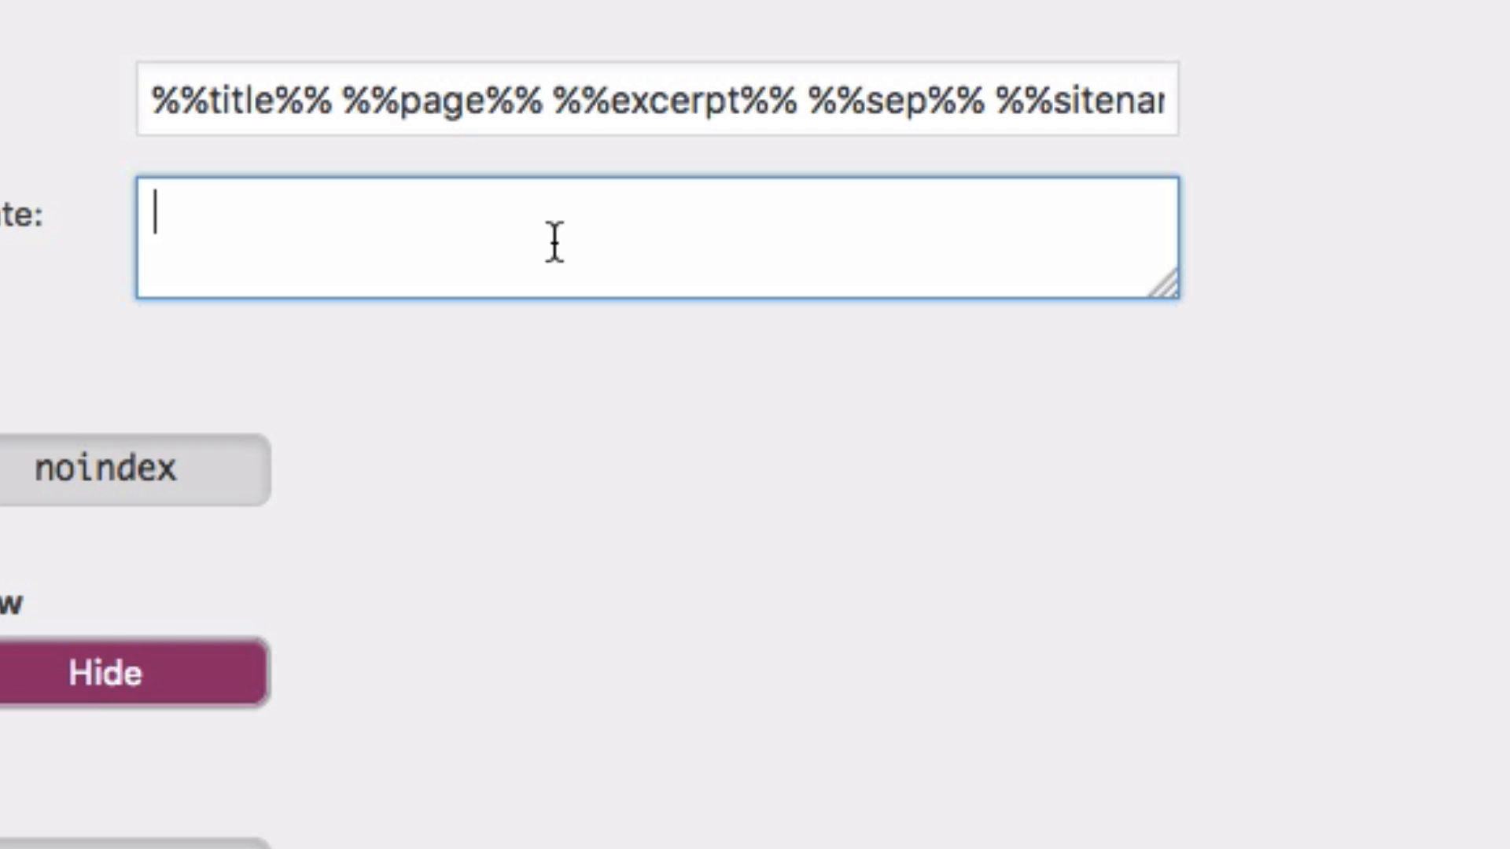
Step: Move the %%excerpt%% variable from the Posts title template into the Posts meta description template
double_click(555, 98)
left_click_drag(640, 102, 786, 106)
key("super+c")
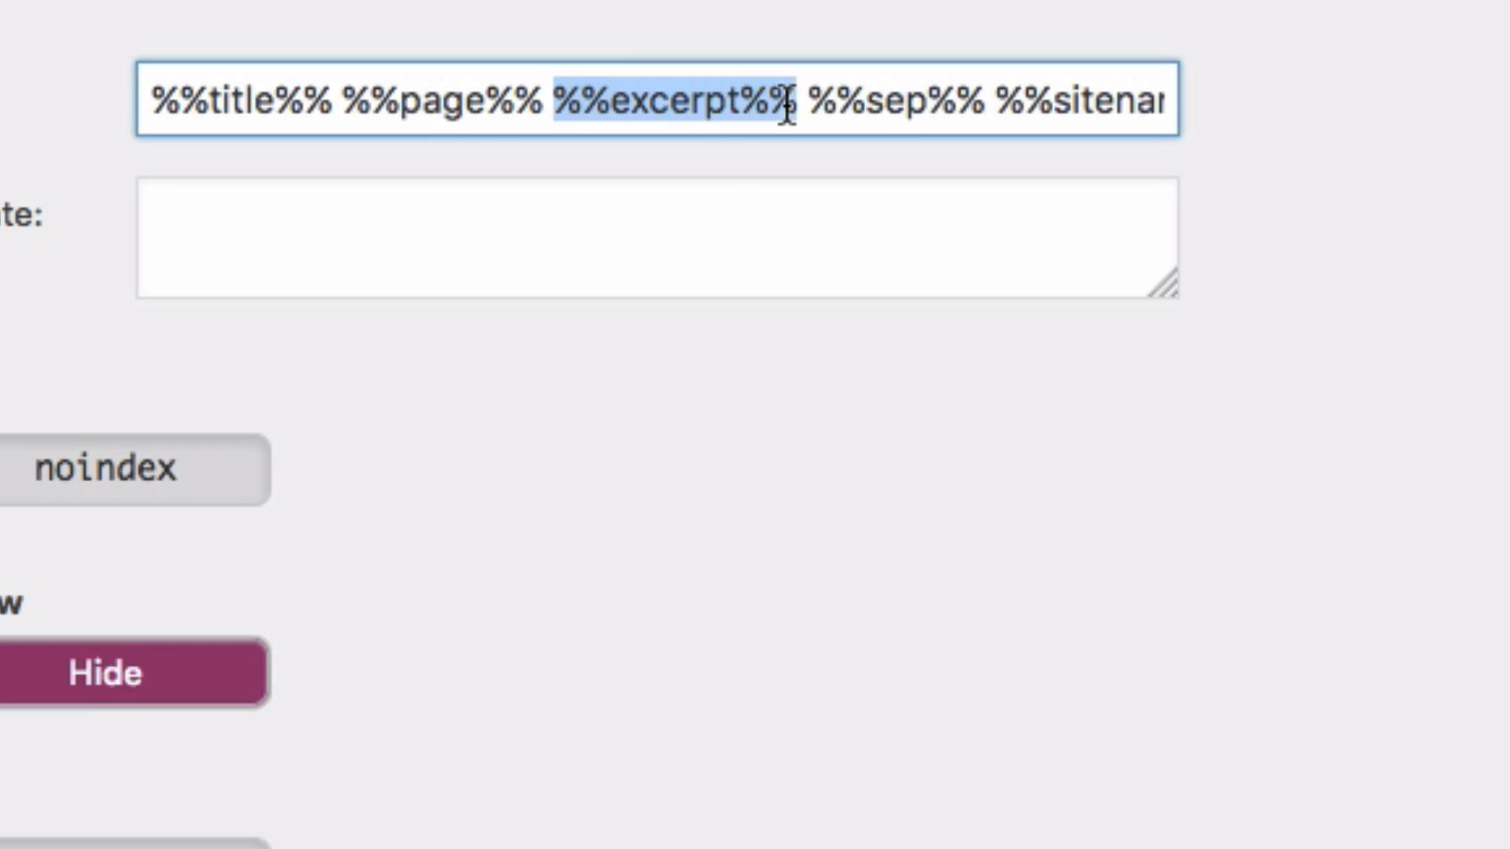
key("BackSpace")
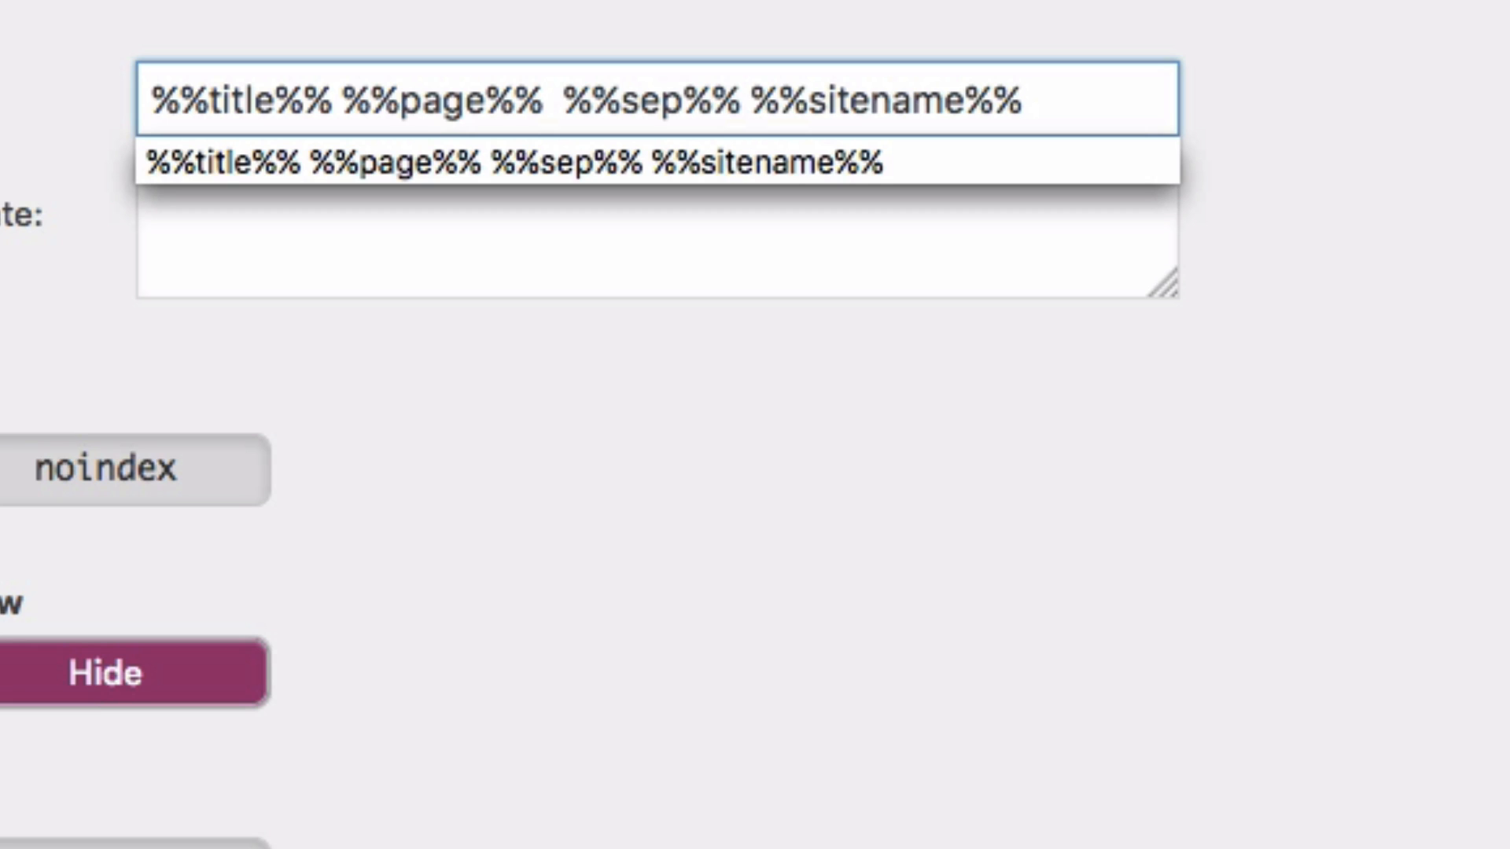
key("BackSpace")
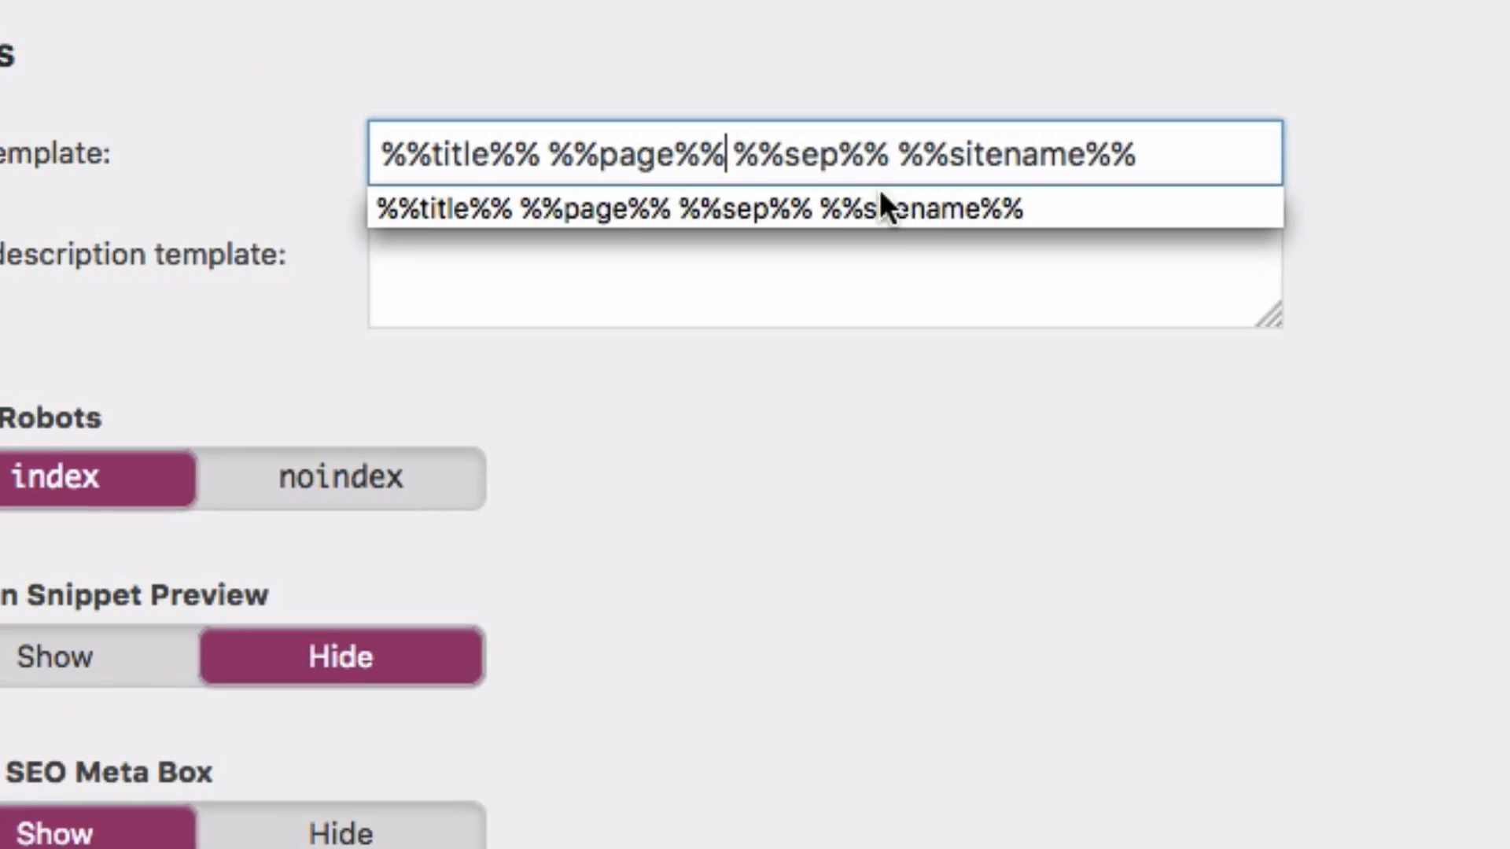
left_click(645, 200)
left_click(900, 263)
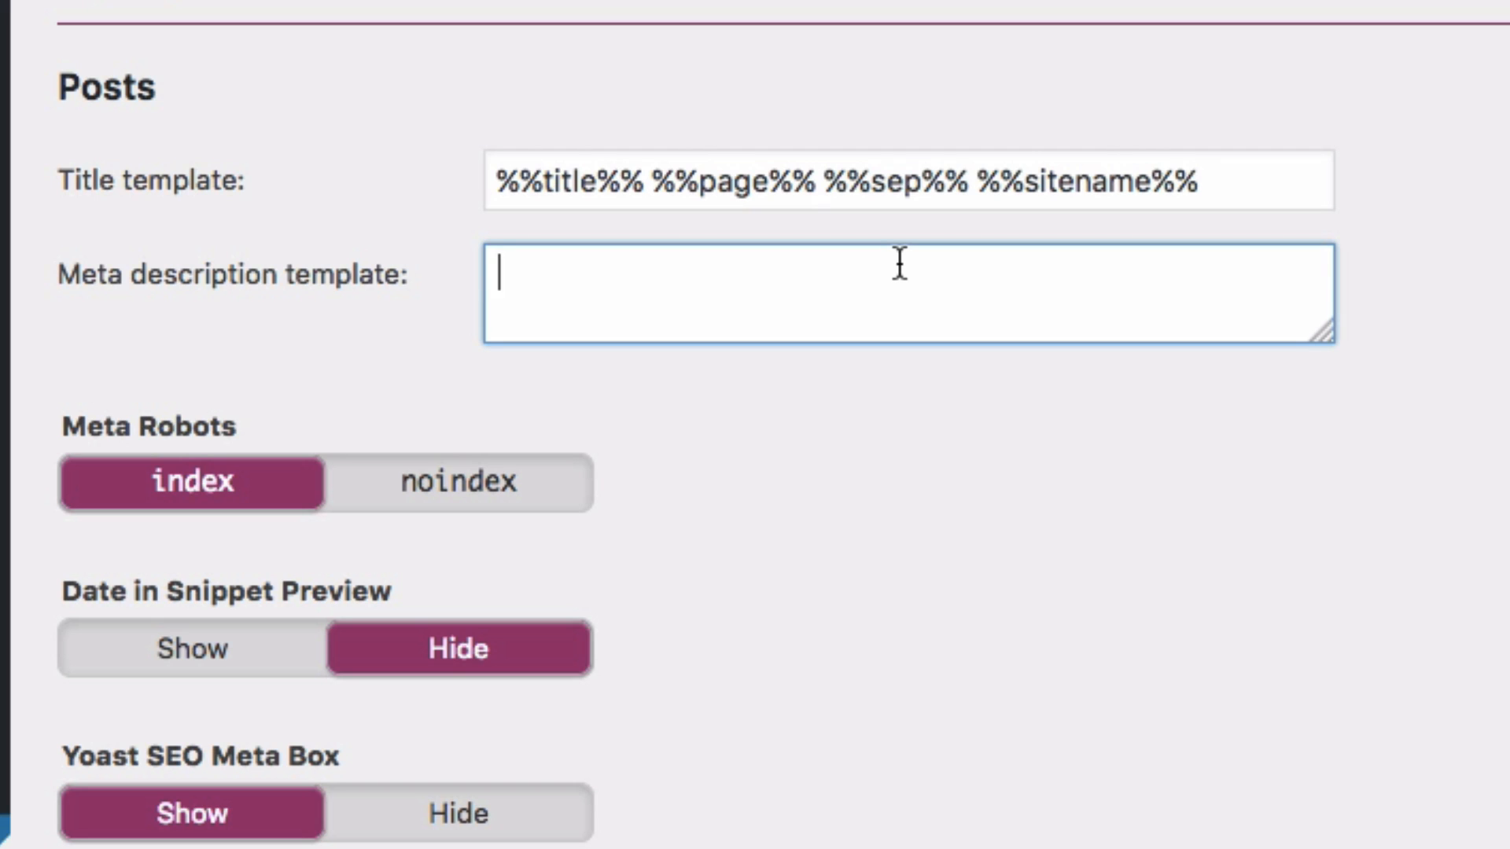
key("super+v")
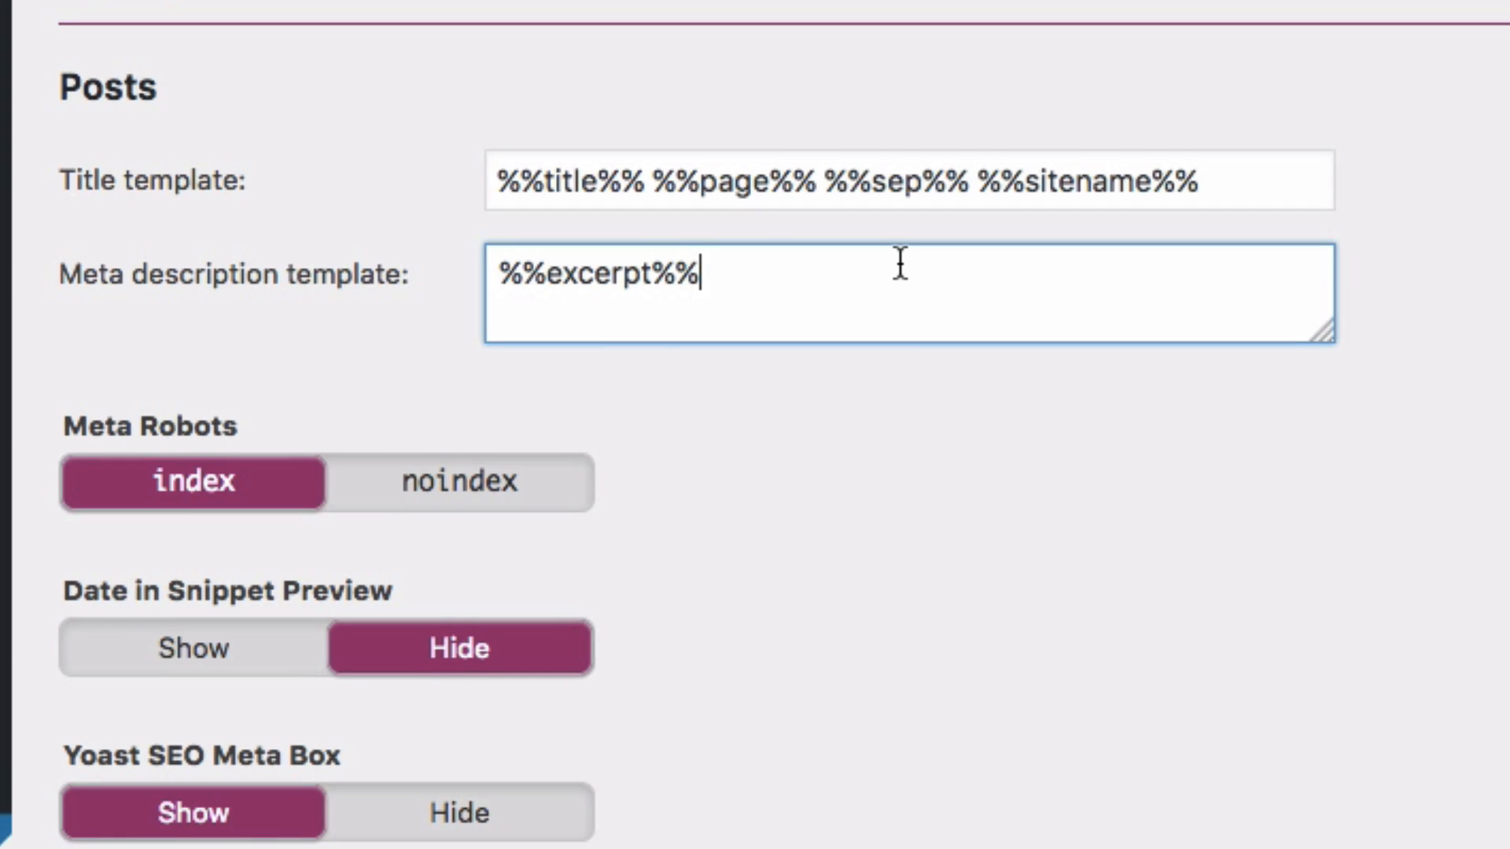
Step: Clear the %%excerpt%% variable from the Posts meta description template
left_click_drag(852, 263, 544, 211)
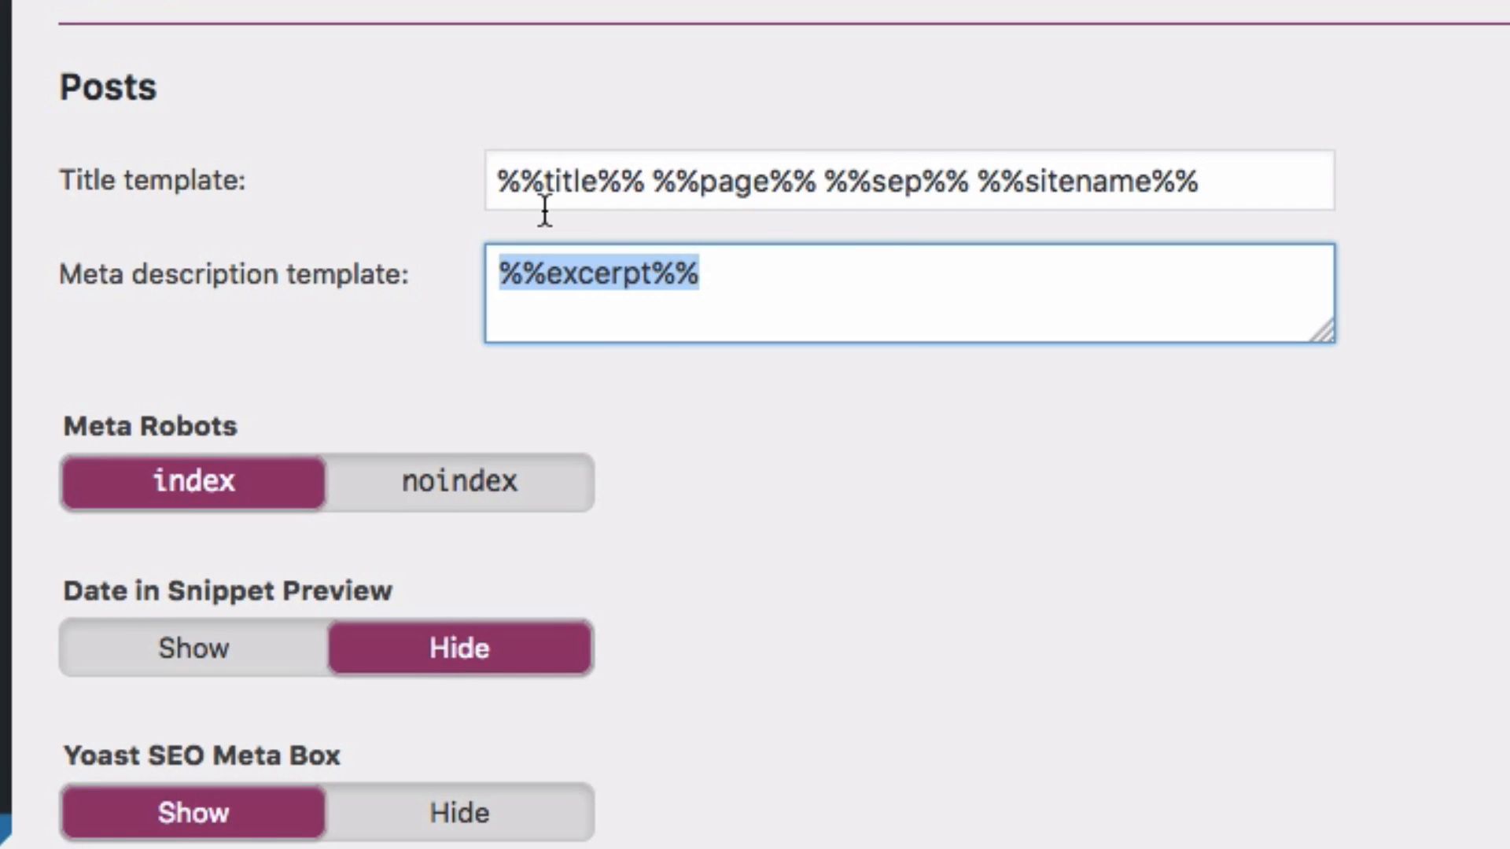
key("BackSpace")
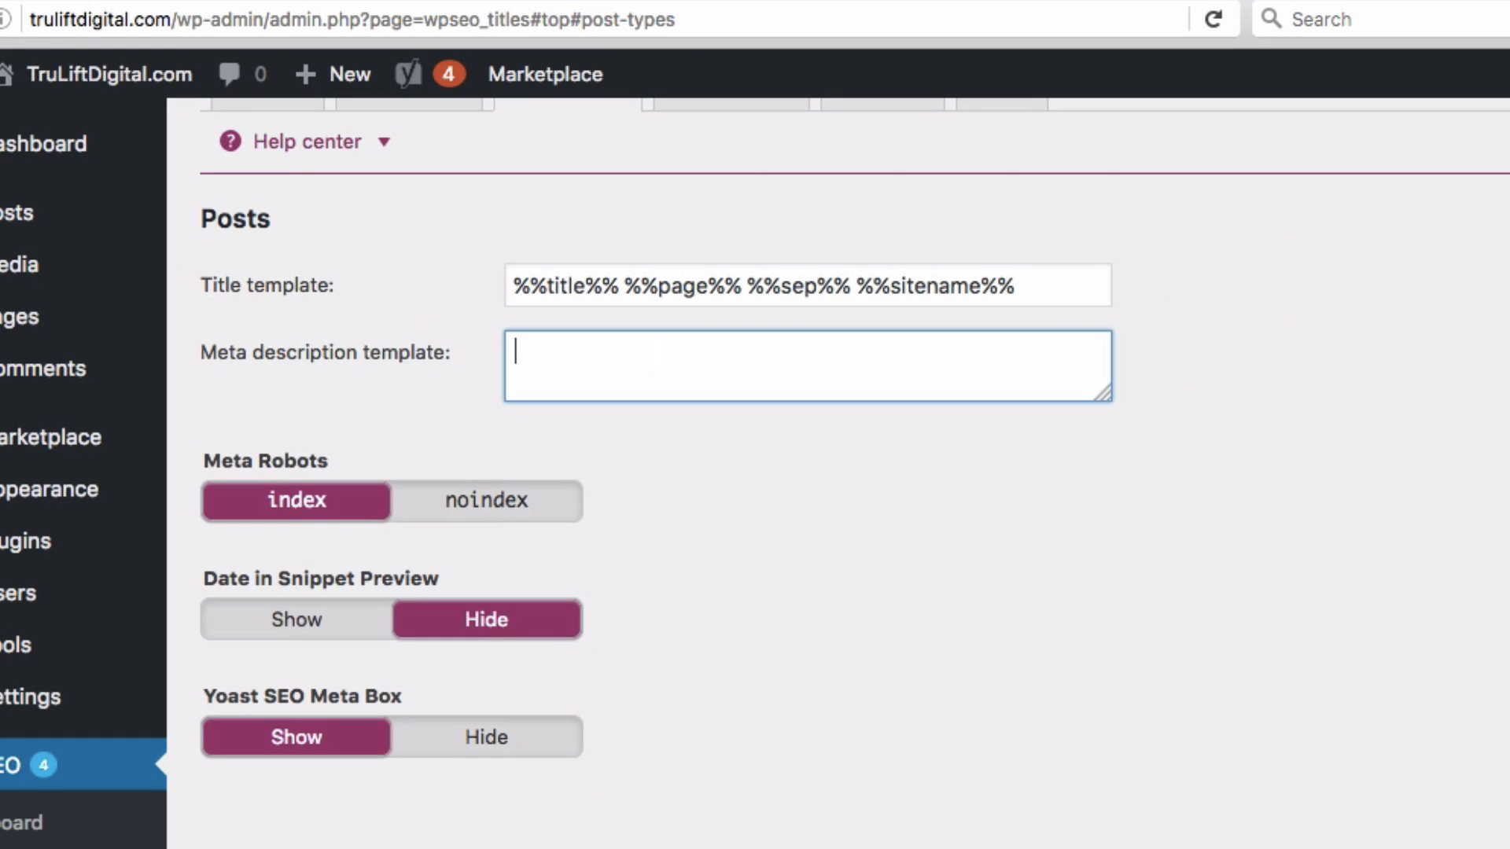
left_click(742, 489)
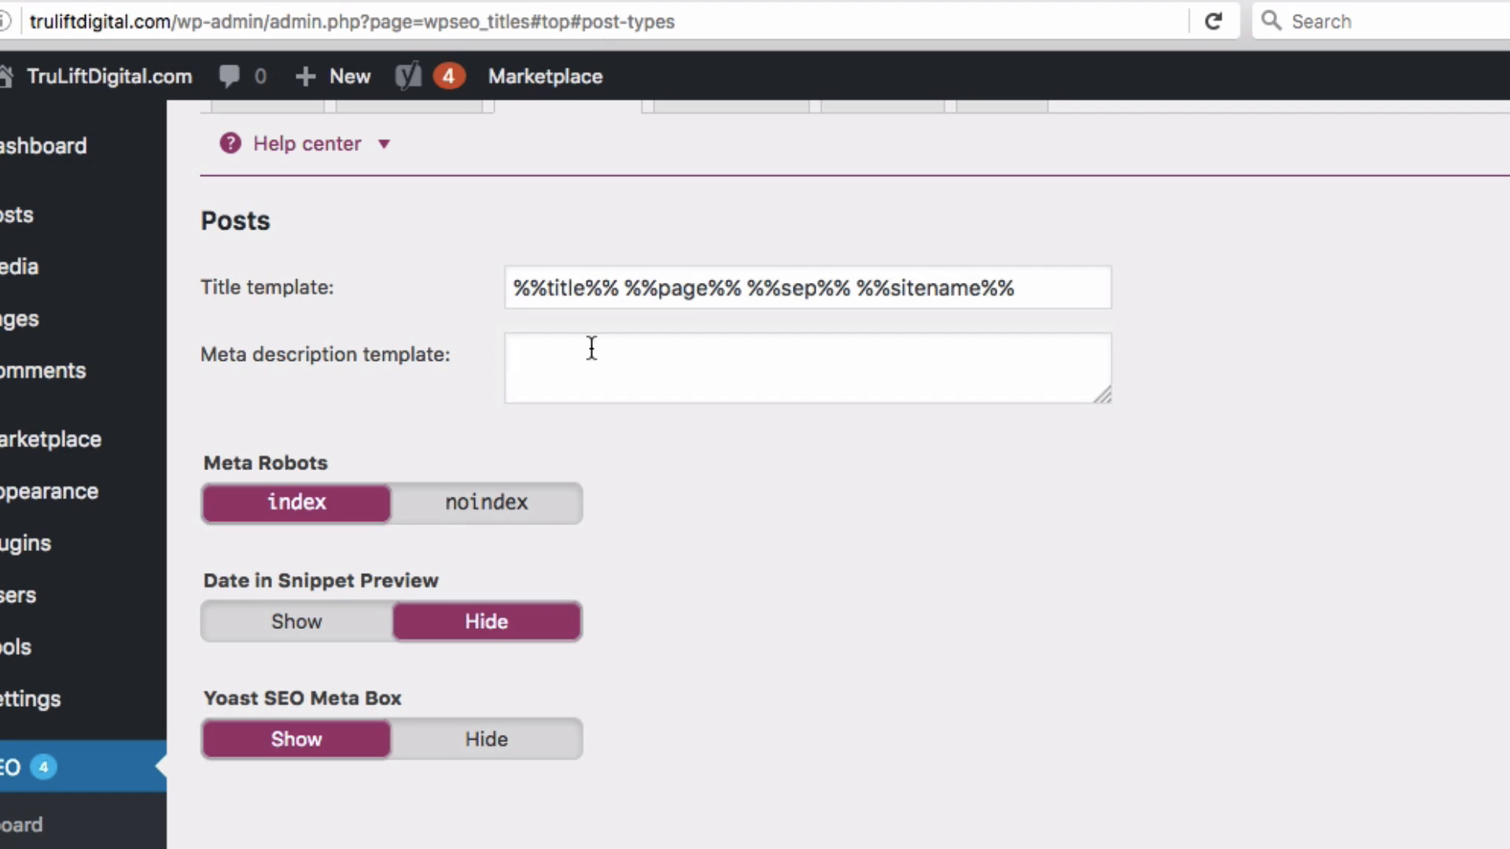
Step: Reduce the Posts title template to %%title%% by removing the page, separator and site name variables
left_click_drag(515, 293, 619, 298)
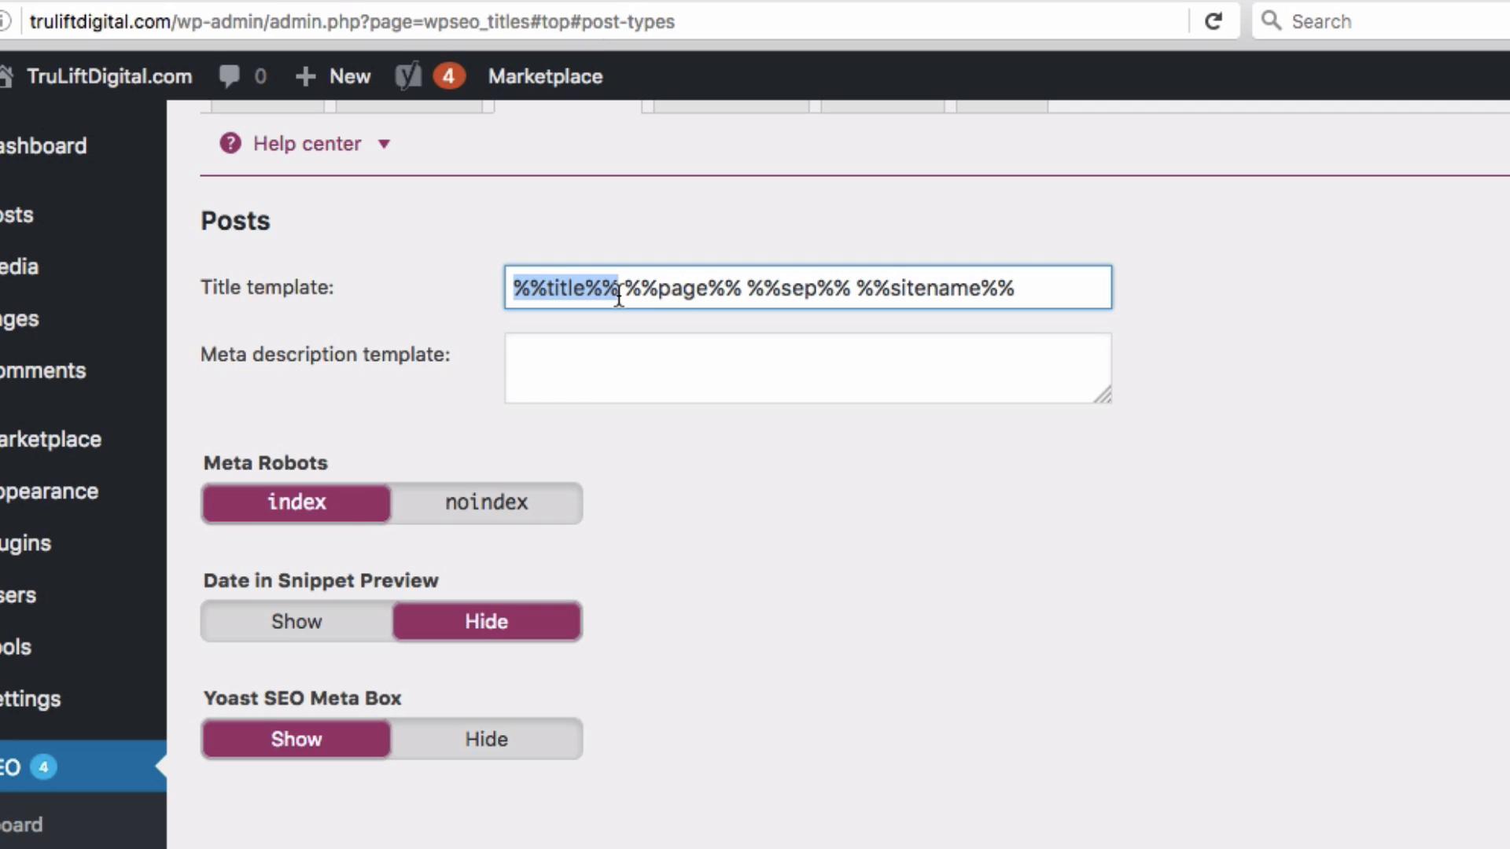
left_click(619, 297)
left_click(619, 296)
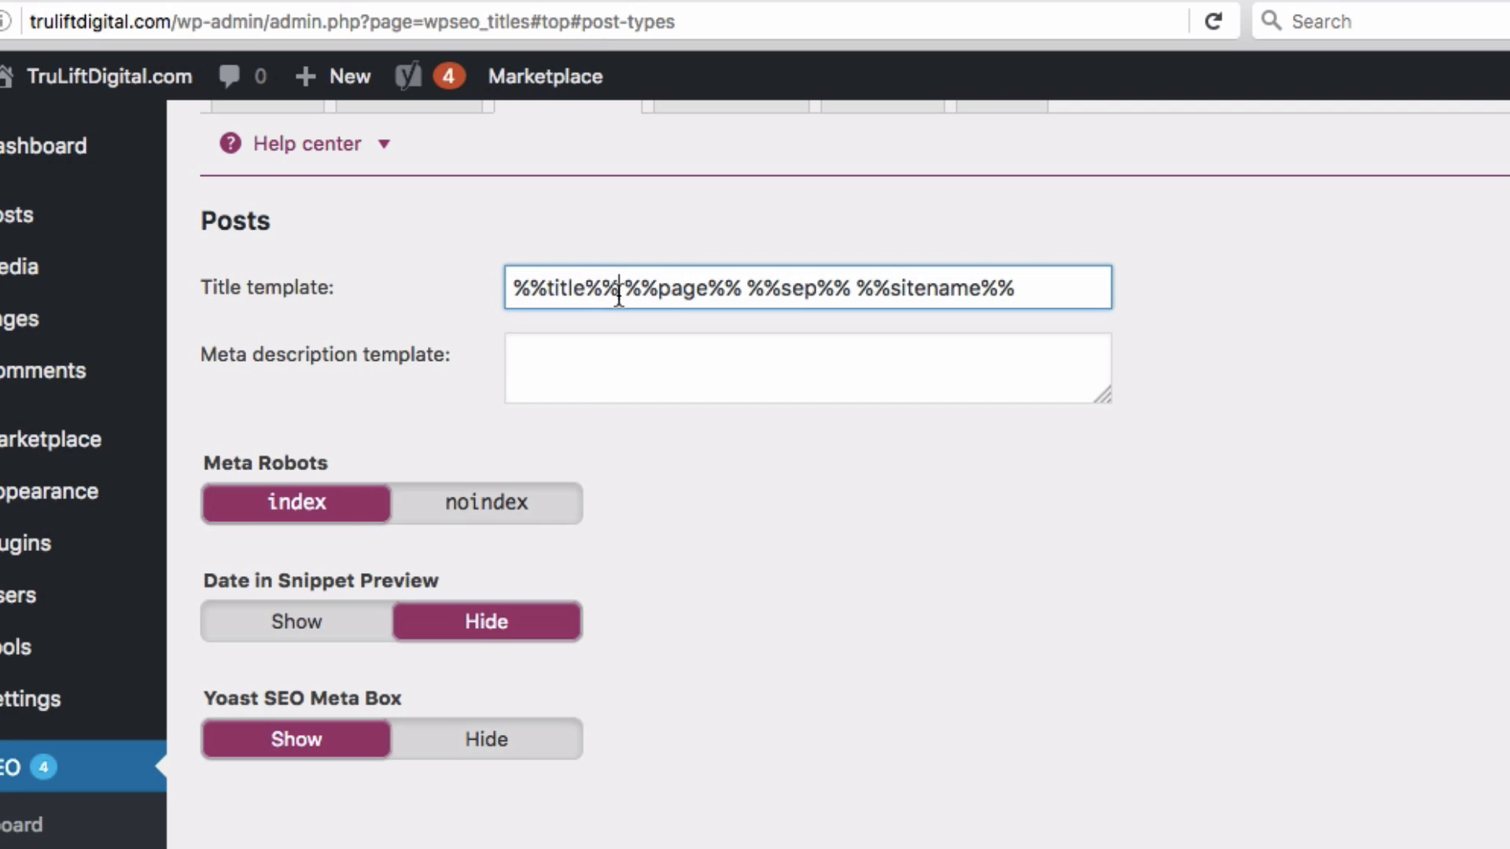
left_click_drag(619, 297, 1018, 285)
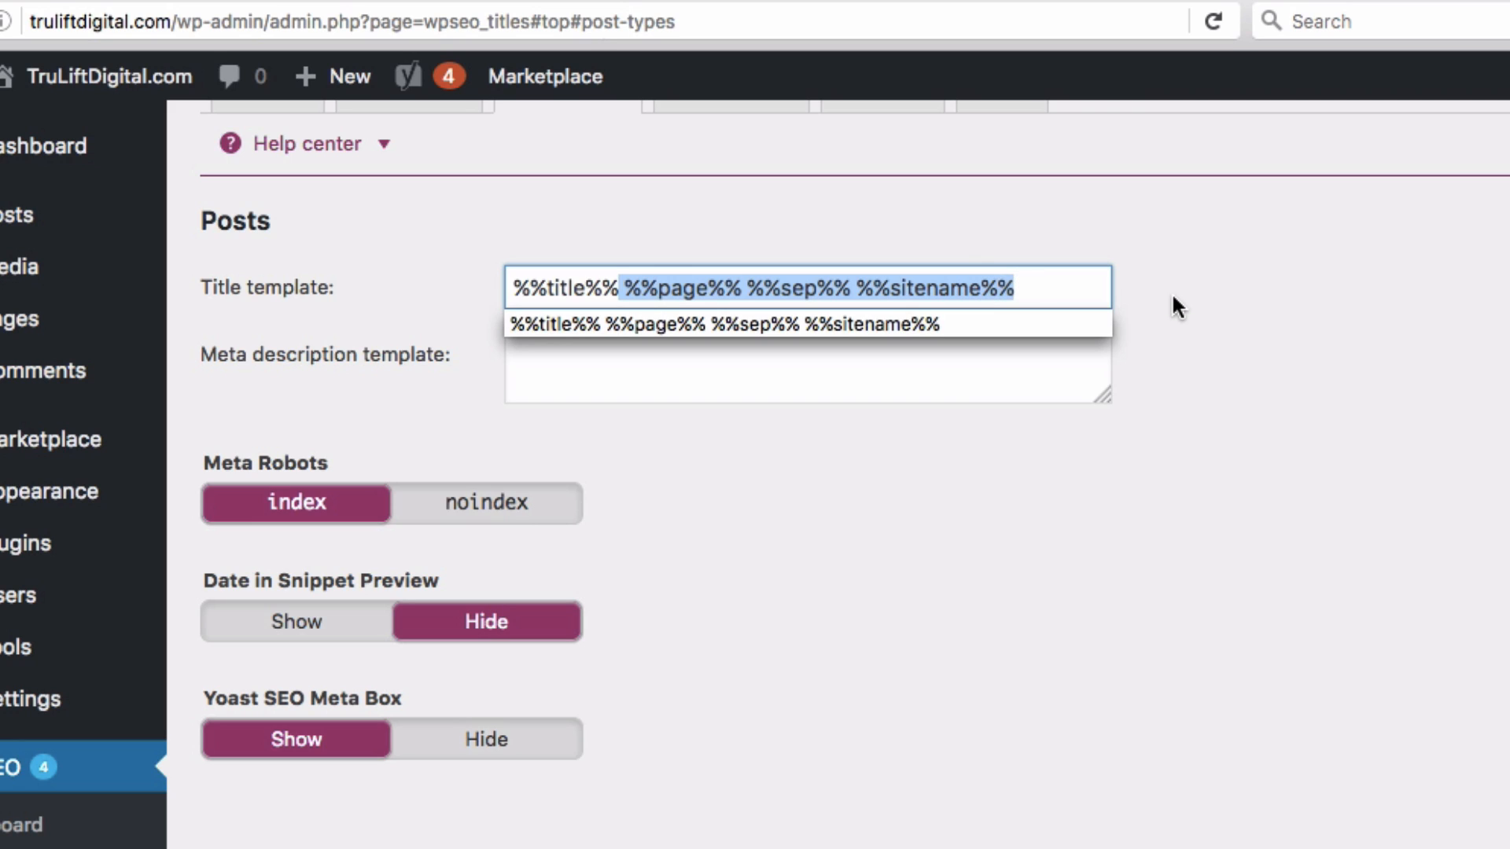
key("BackSpace")
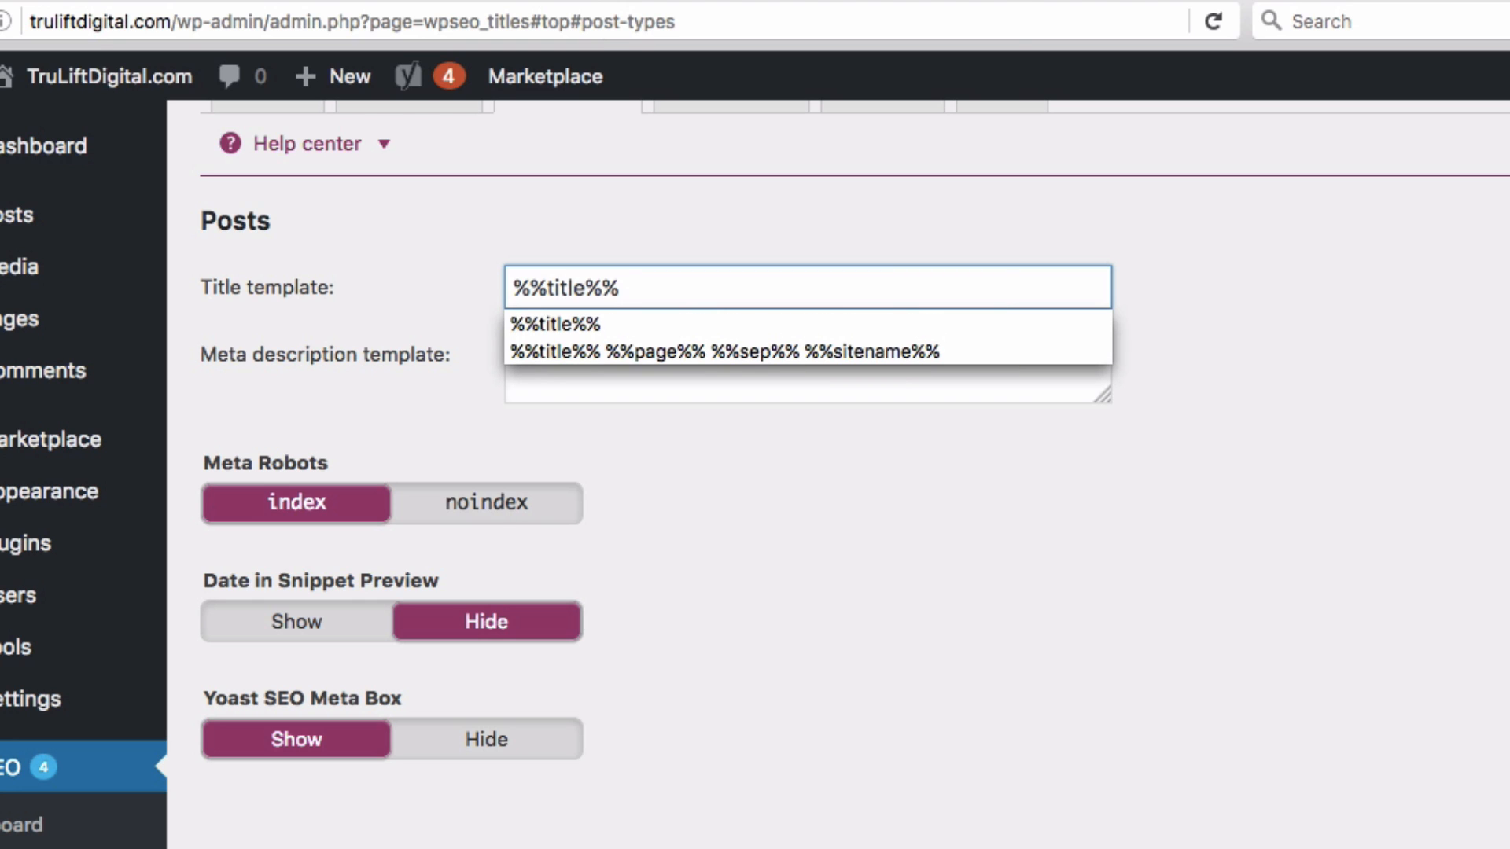
left_click(1122, 393)
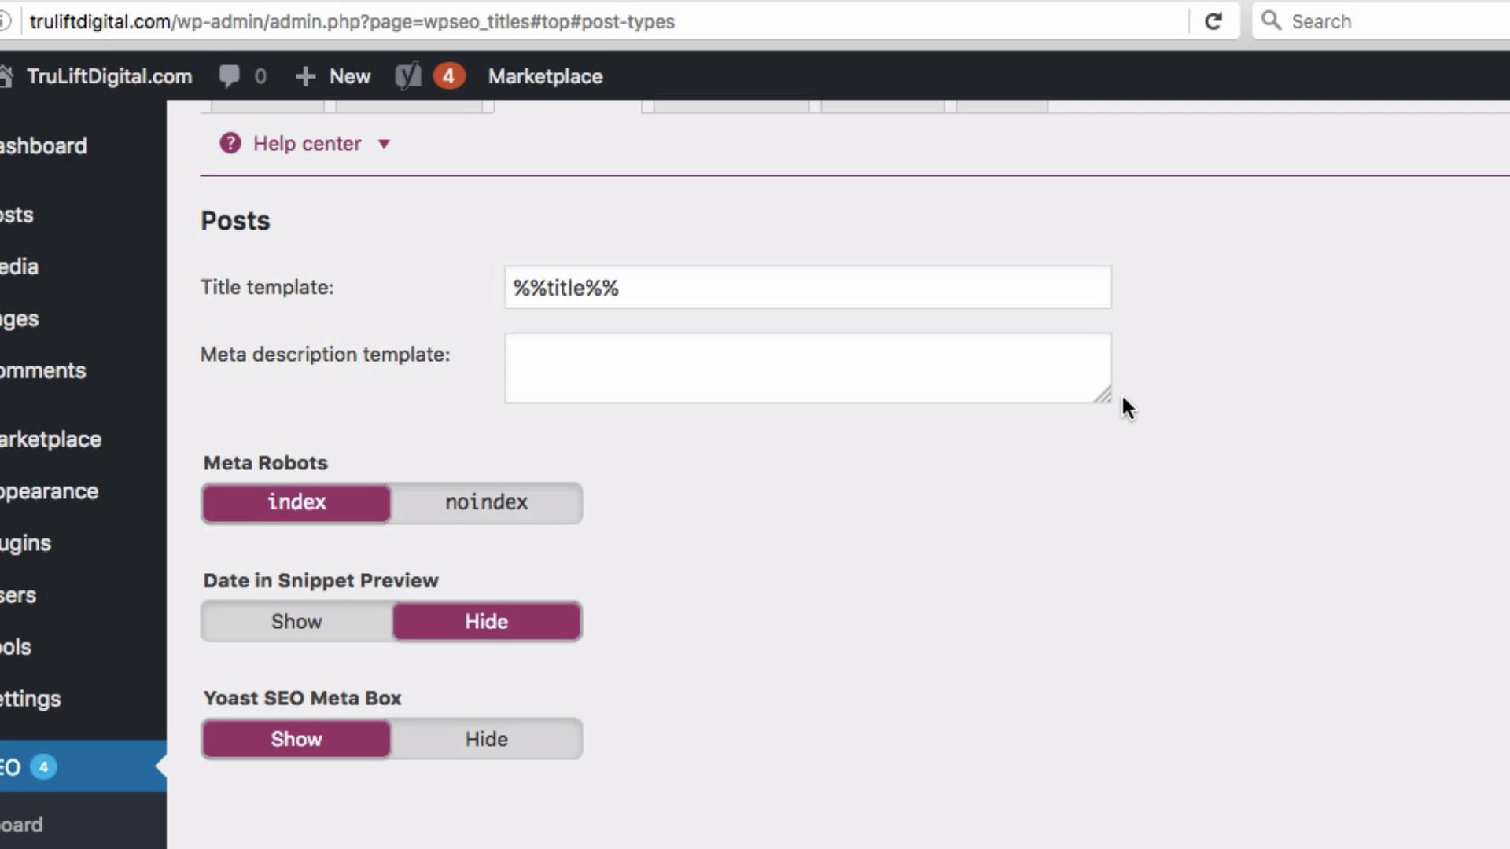
Step: Try the alternative Meta Robots, Date in Snippet Preview and Yoast SEO Meta Box options for posts, and restore index, Hide and Show
left_click(560, 519)
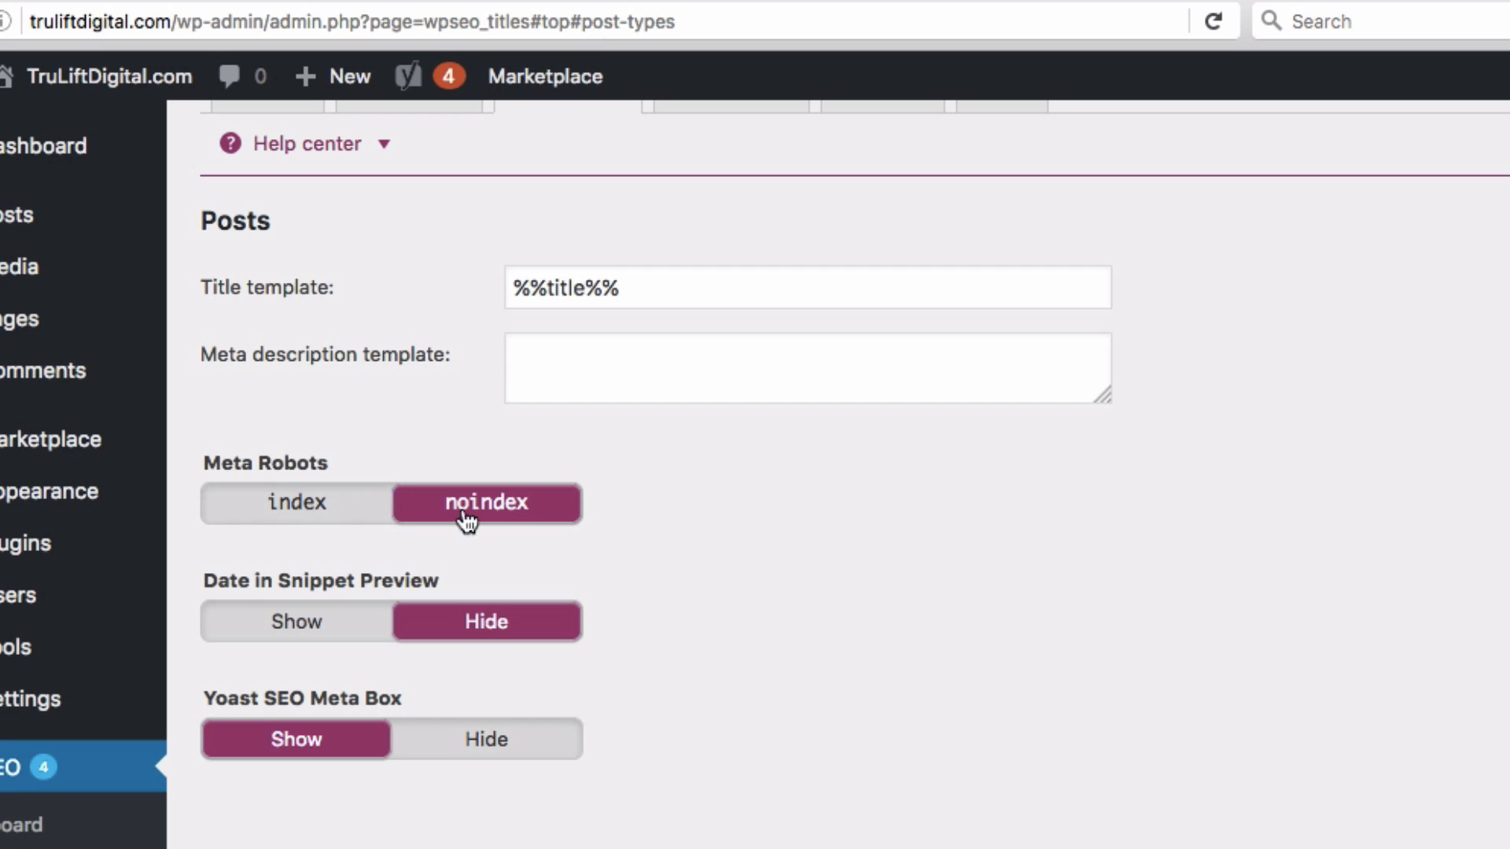
left_click(255, 507)
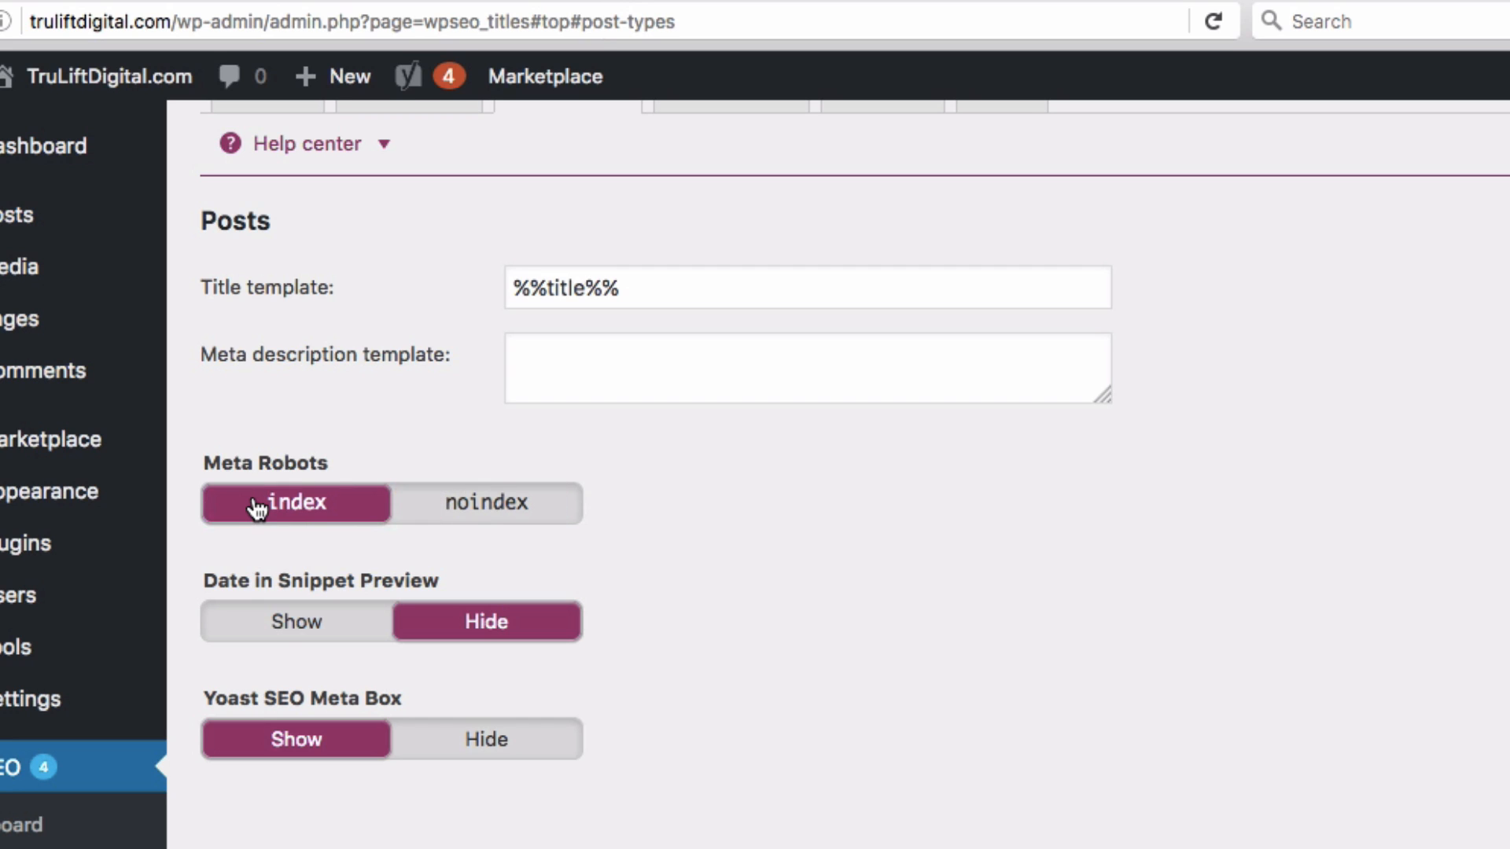
left_click(283, 634)
left_click(442, 633)
left_click(485, 745)
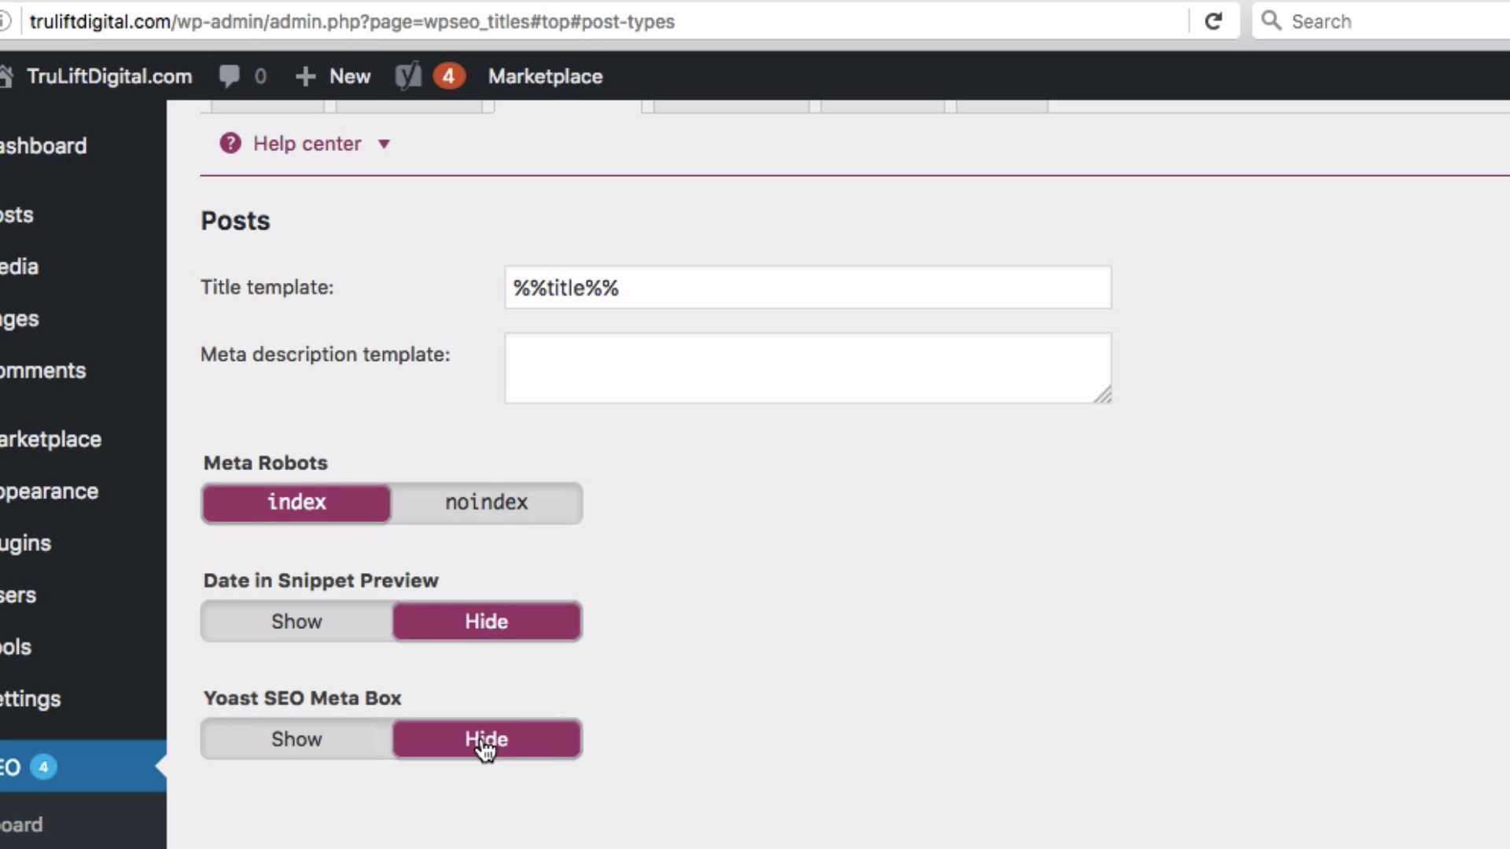
left_click(341, 751)
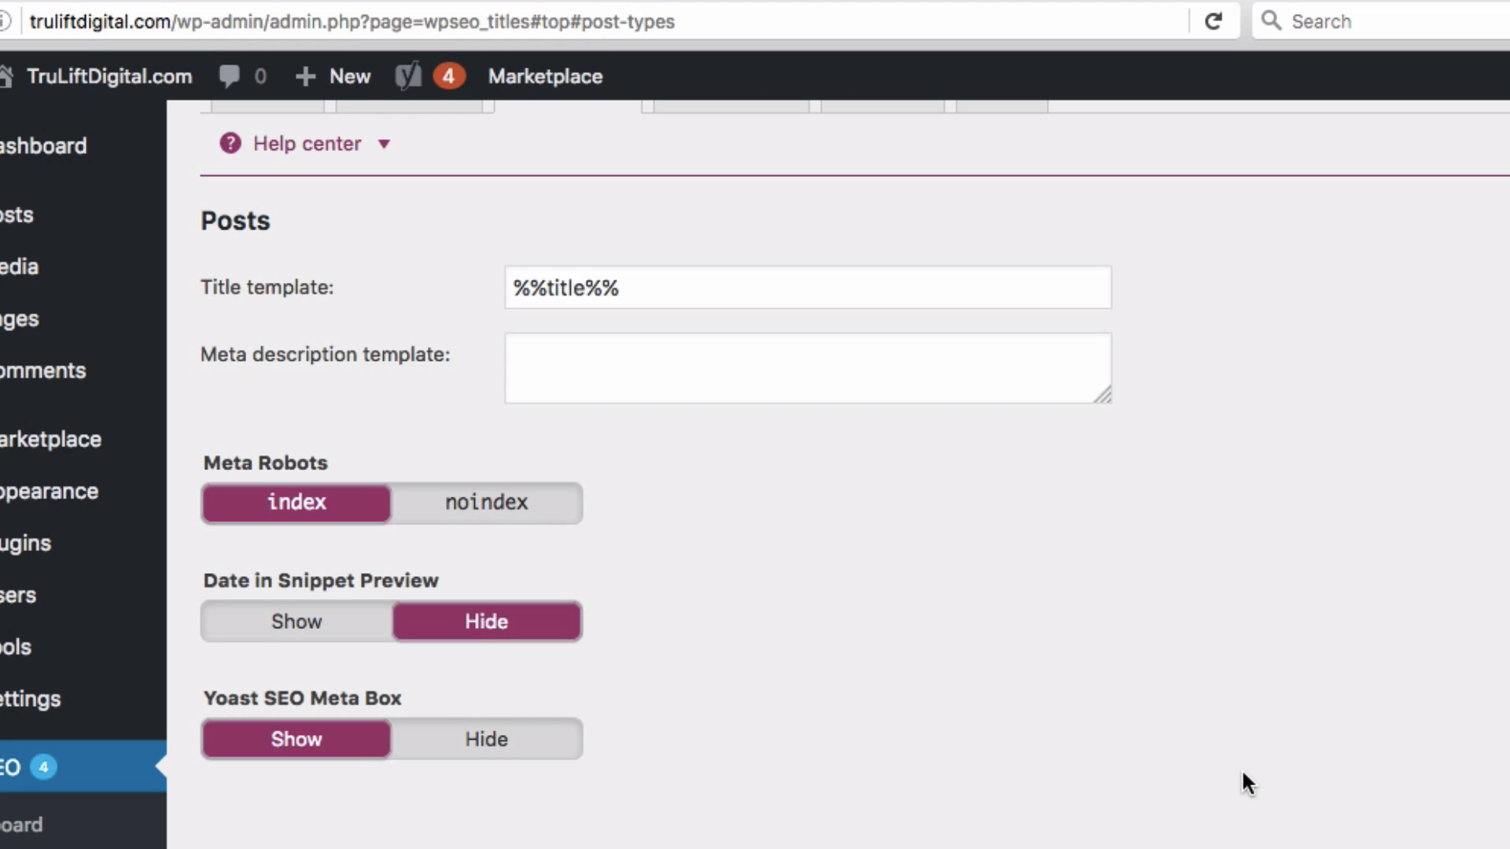
Step: Reduce the Pages title template to %%title%% by removing the page, separator and site name variables
scroll(1242, 774, "down", 6)
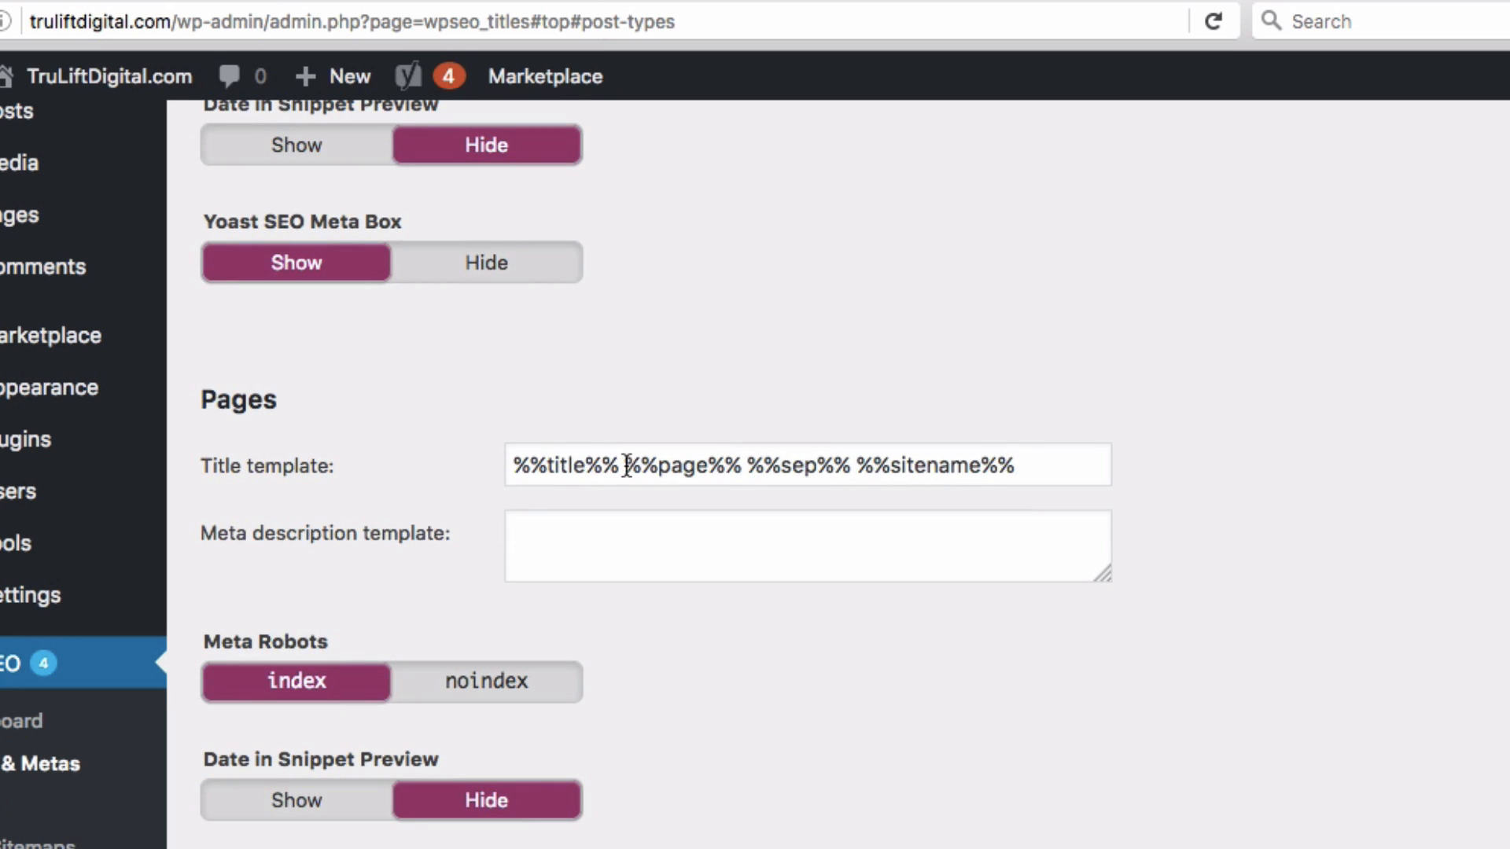
left_click_drag(627, 466, 1122, 470)
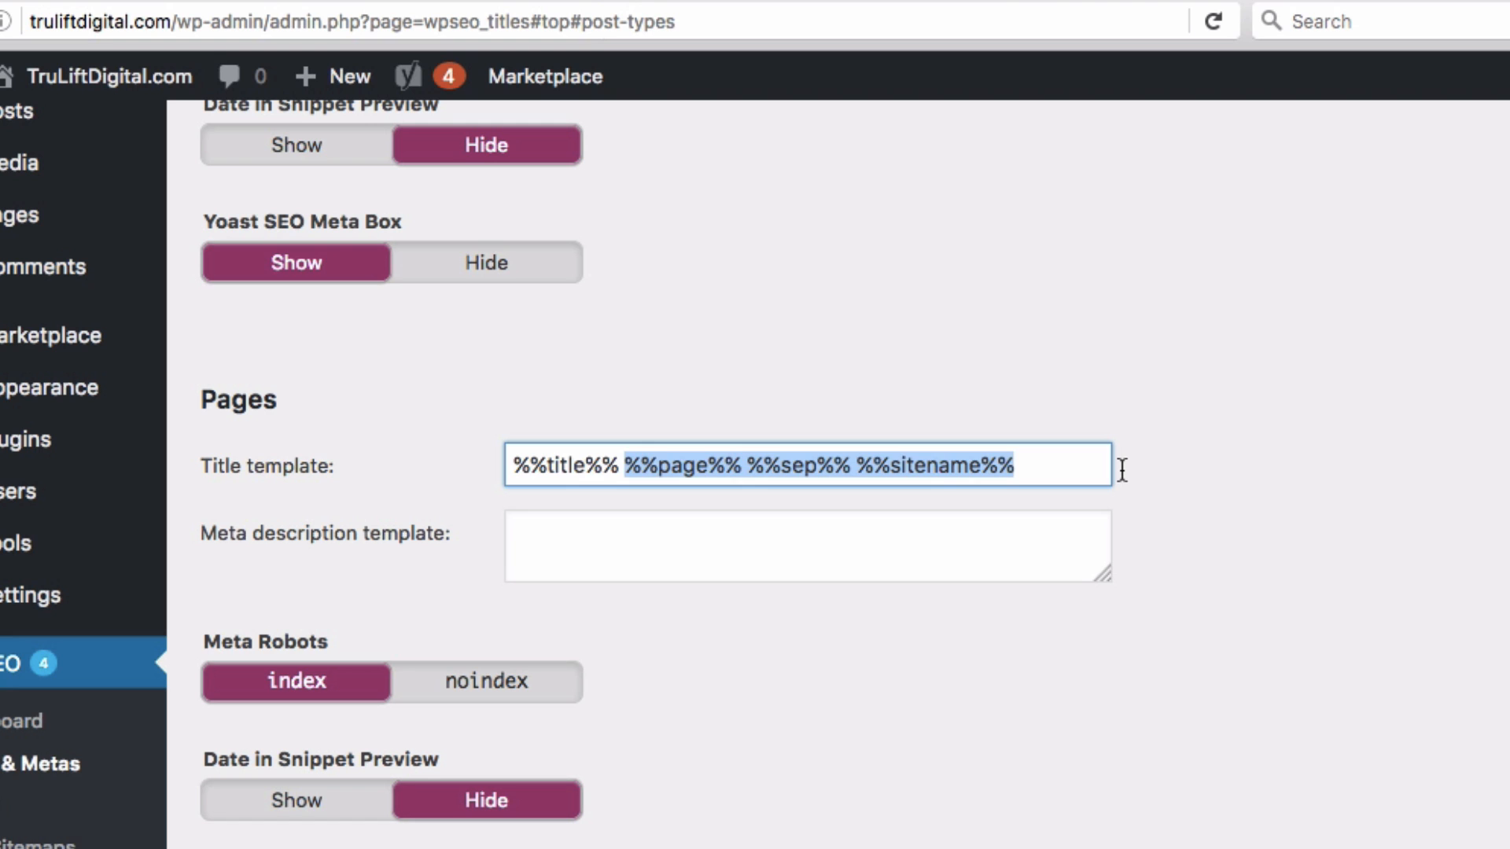
key("BackSpace")
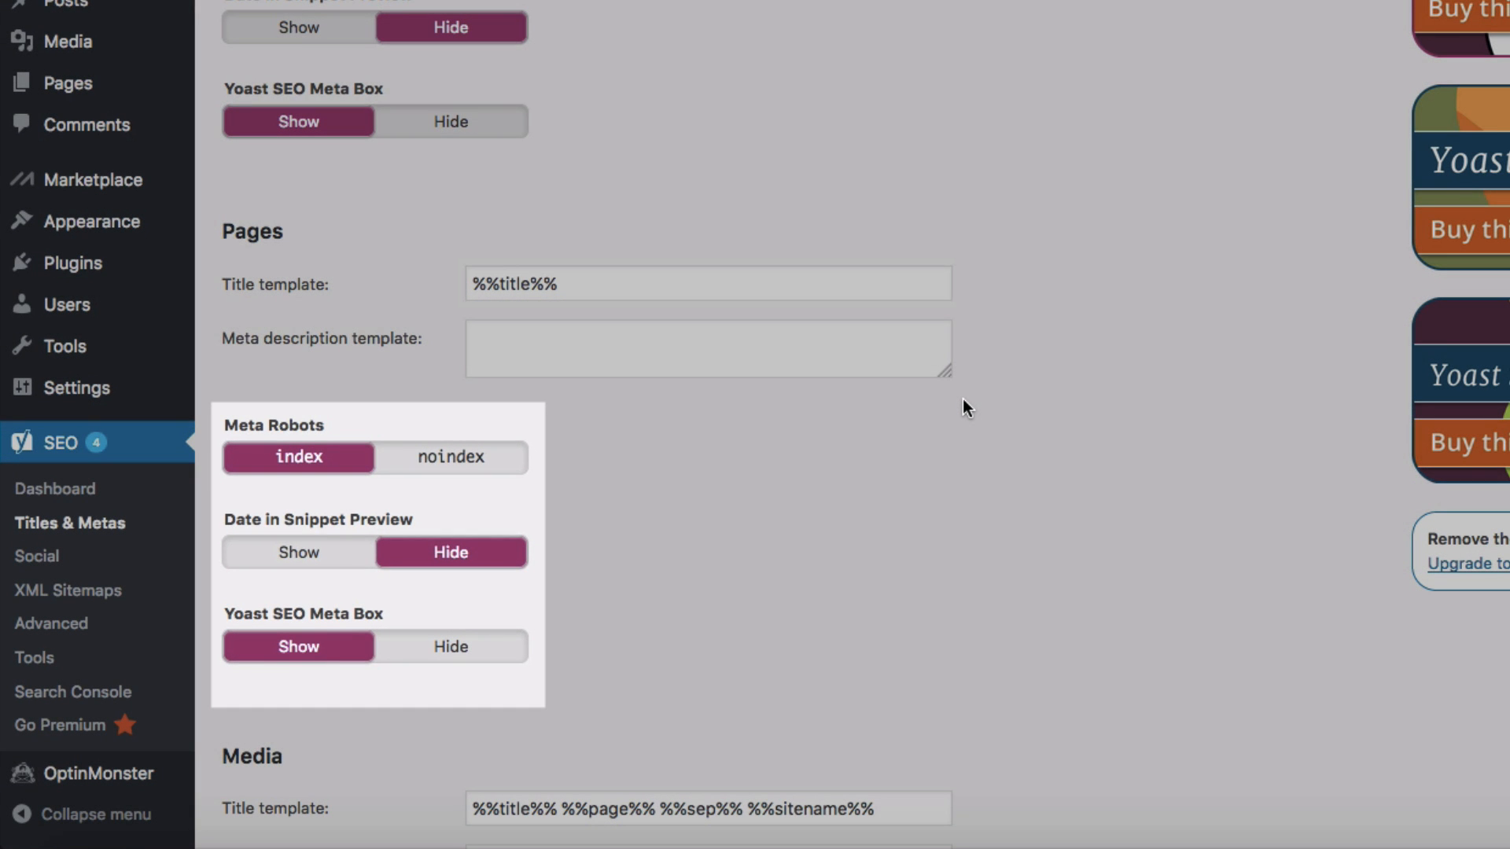
Step: Reduce the Media title template to %%title%% and save the Post Types settings
scroll(962, 398, "down", 7)
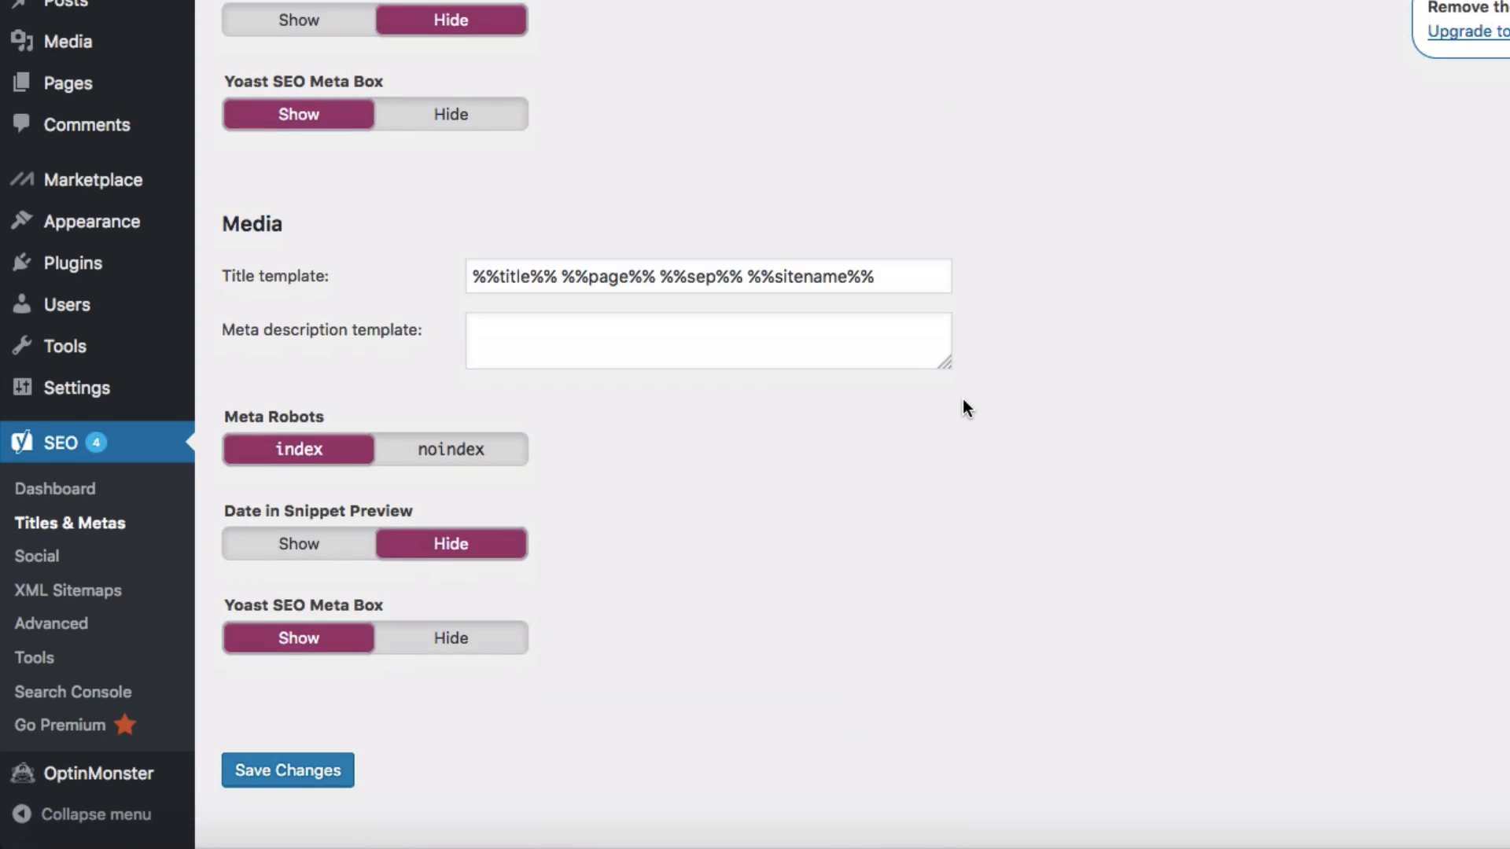
left_click_drag(559, 276, 965, 285)
key("BackSpace")
key("BackSpace")
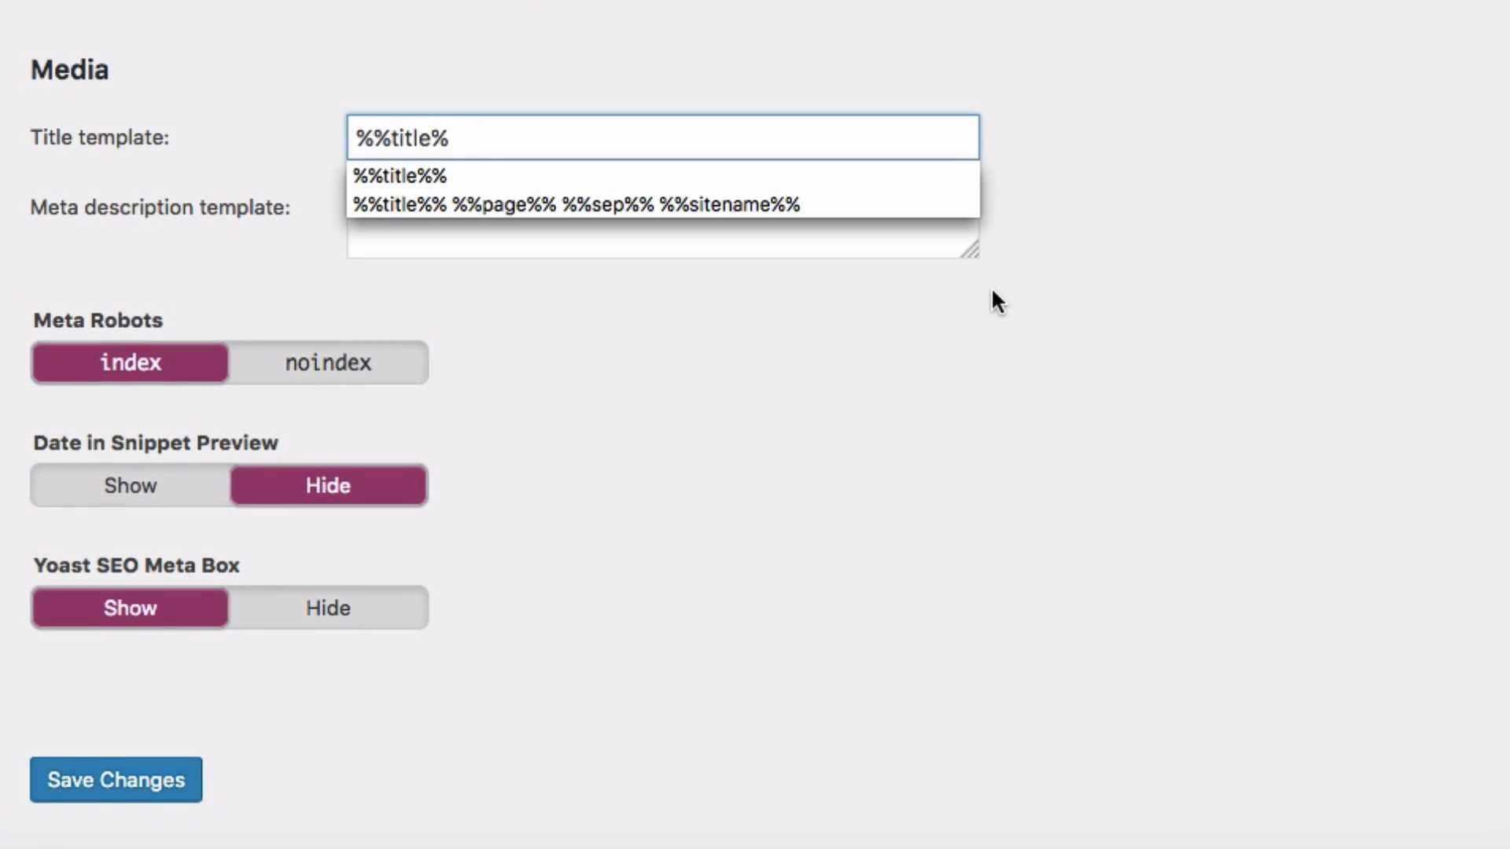
type("%")
left_click(987, 409)
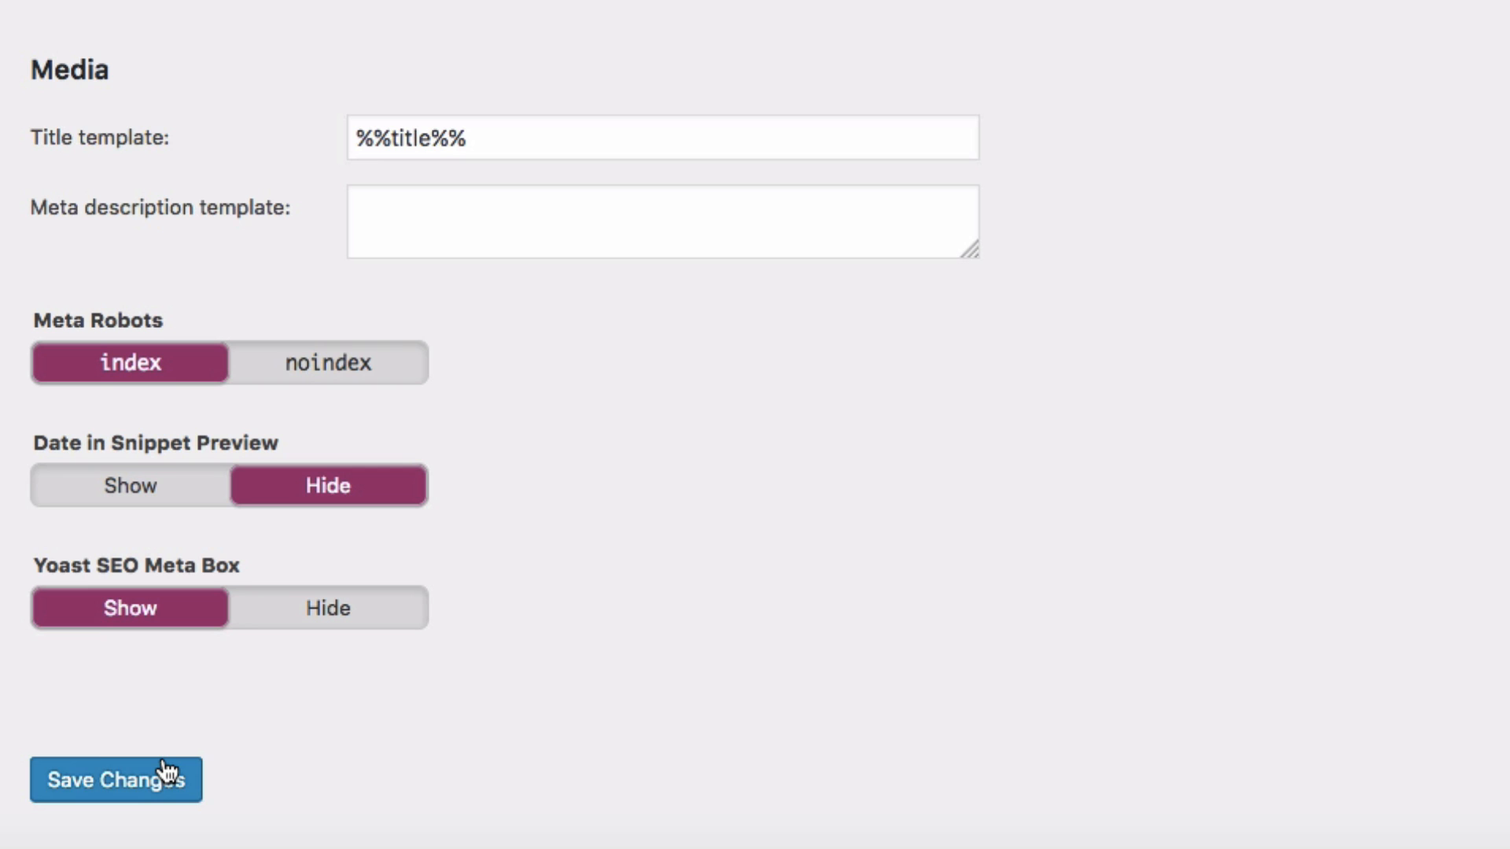
left_click(167, 777)
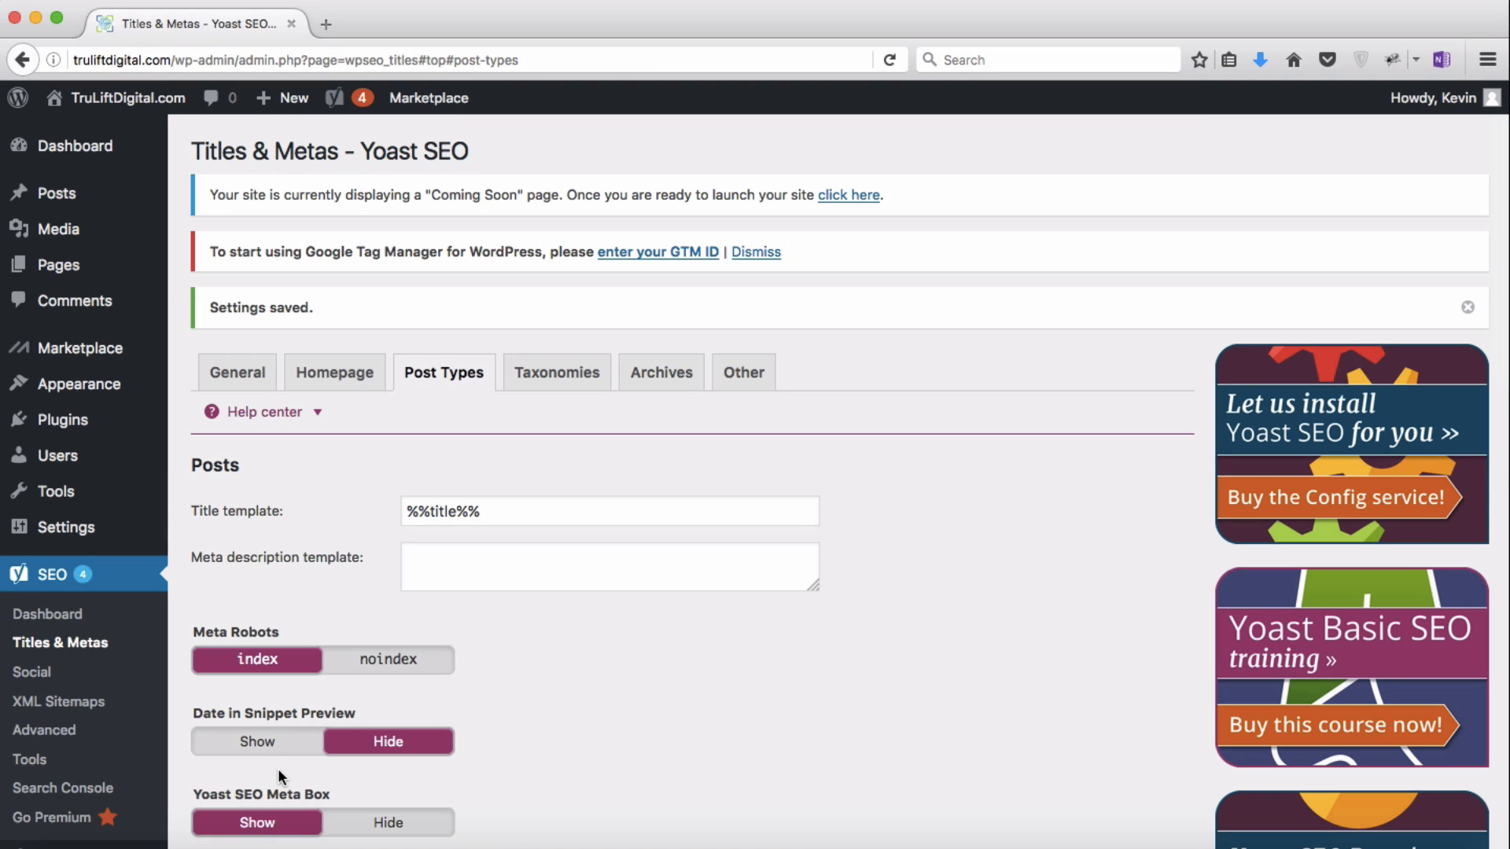
Step: Open the Taxonomies settings and set Meta Robots for categories to noindex
left_click(559, 384)
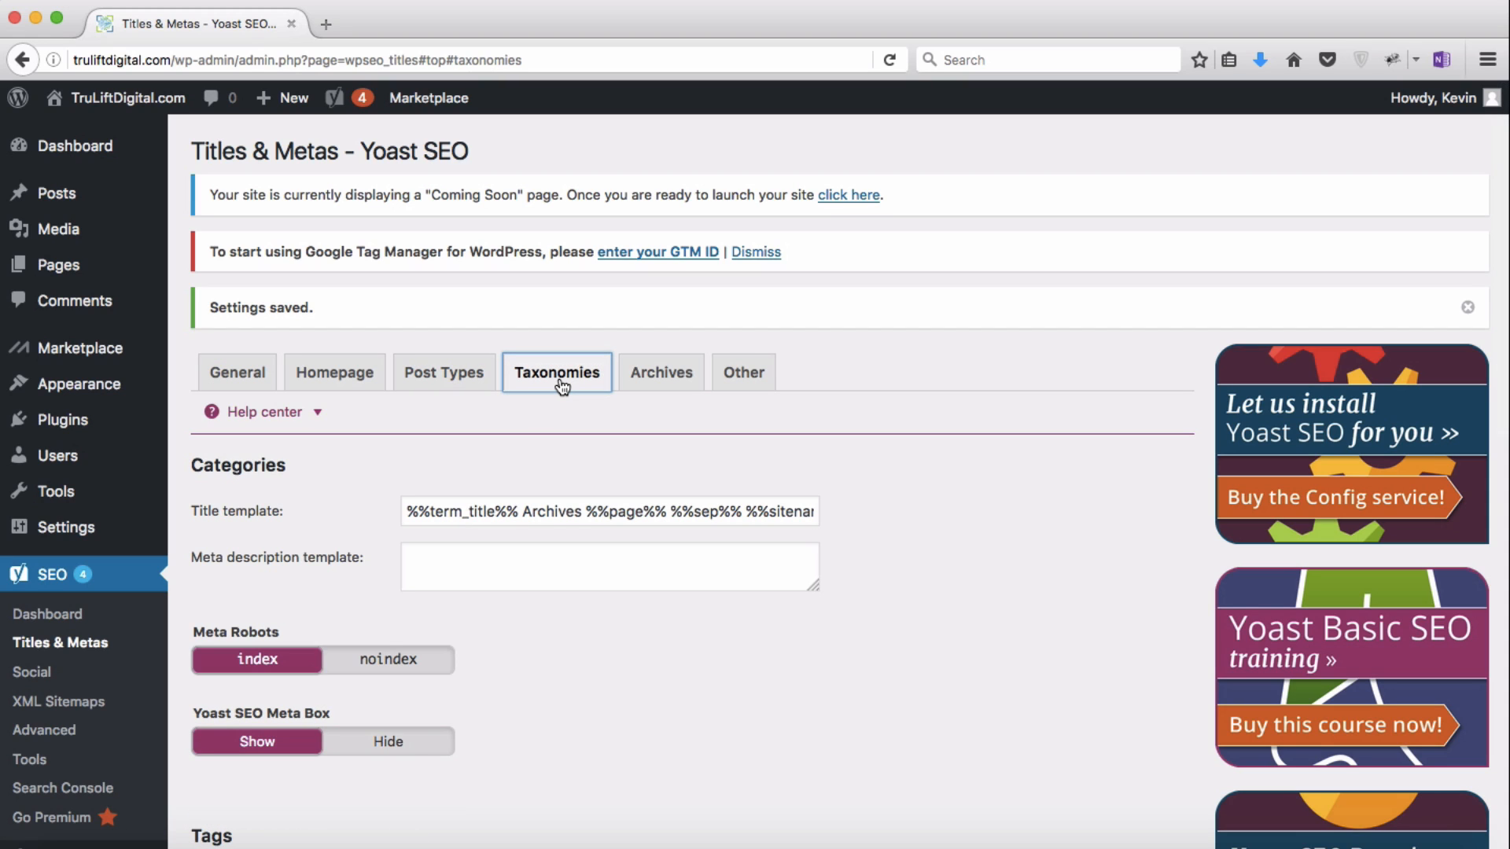
scroll(927, 522, "down", 3)
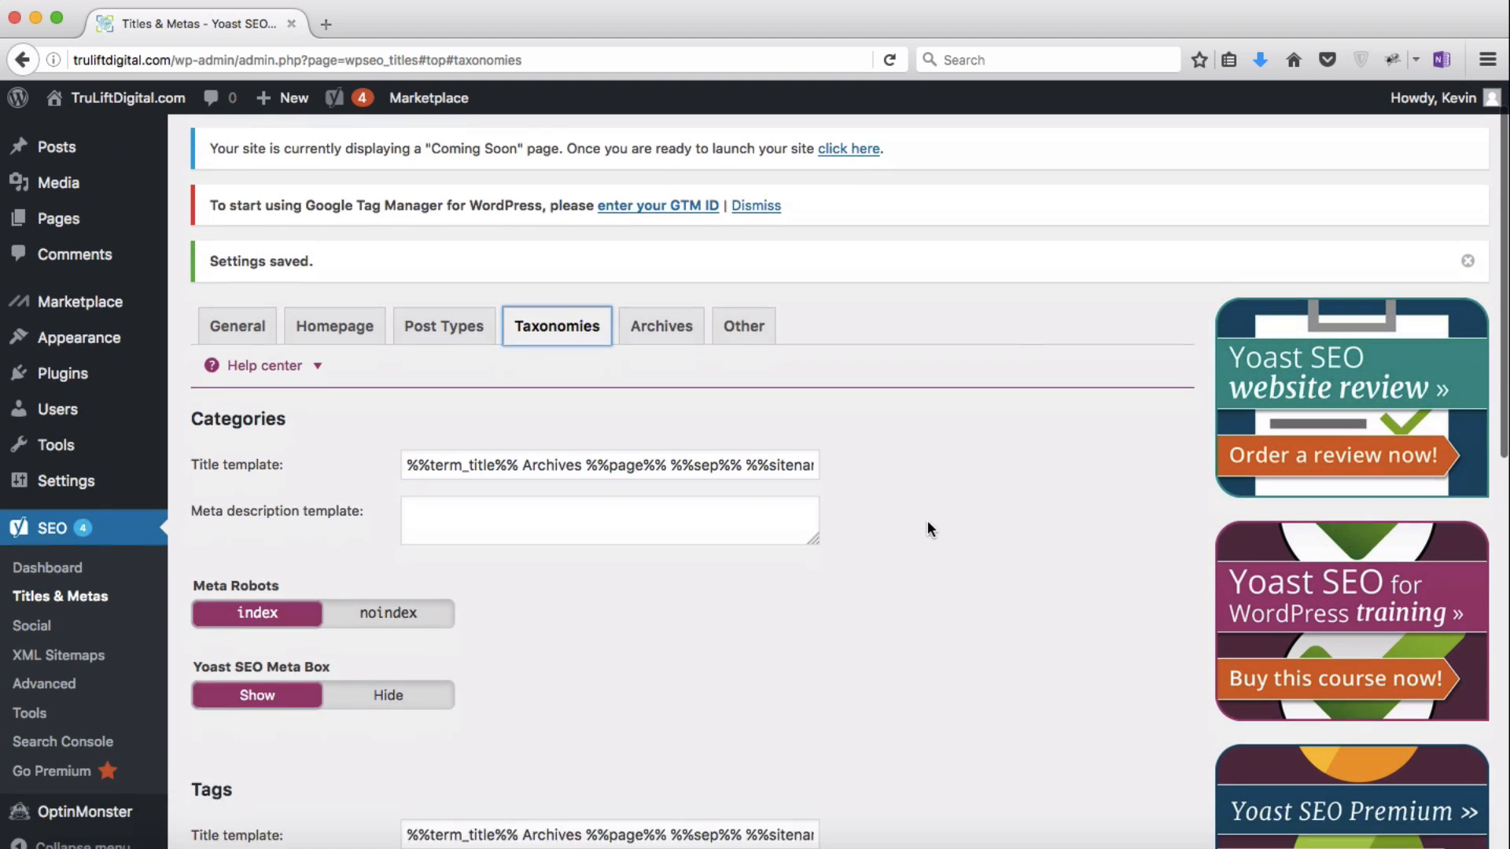
scroll(928, 523, "down", 1)
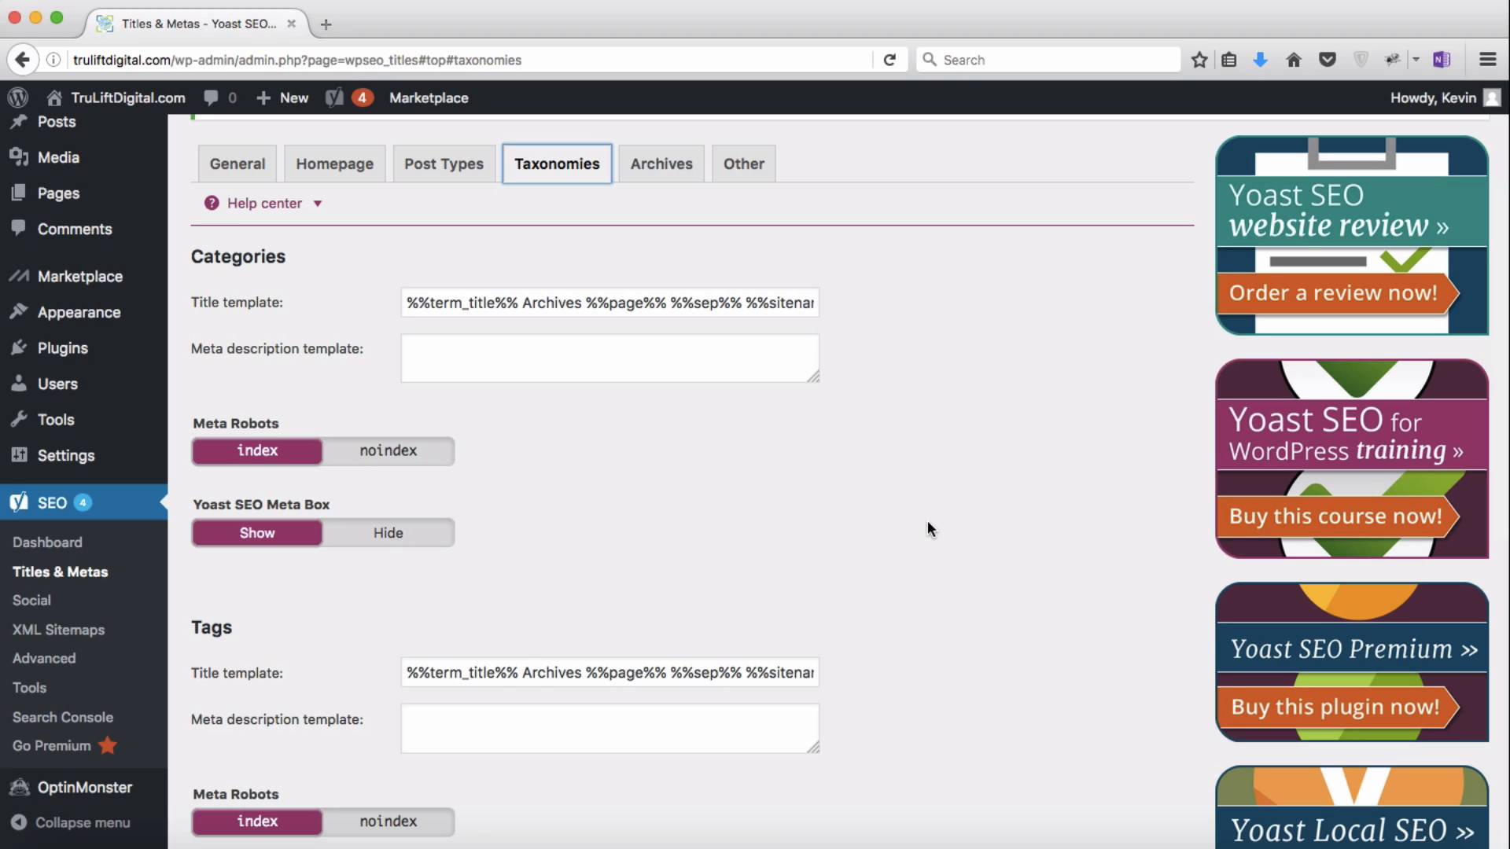
left_click(445, 453)
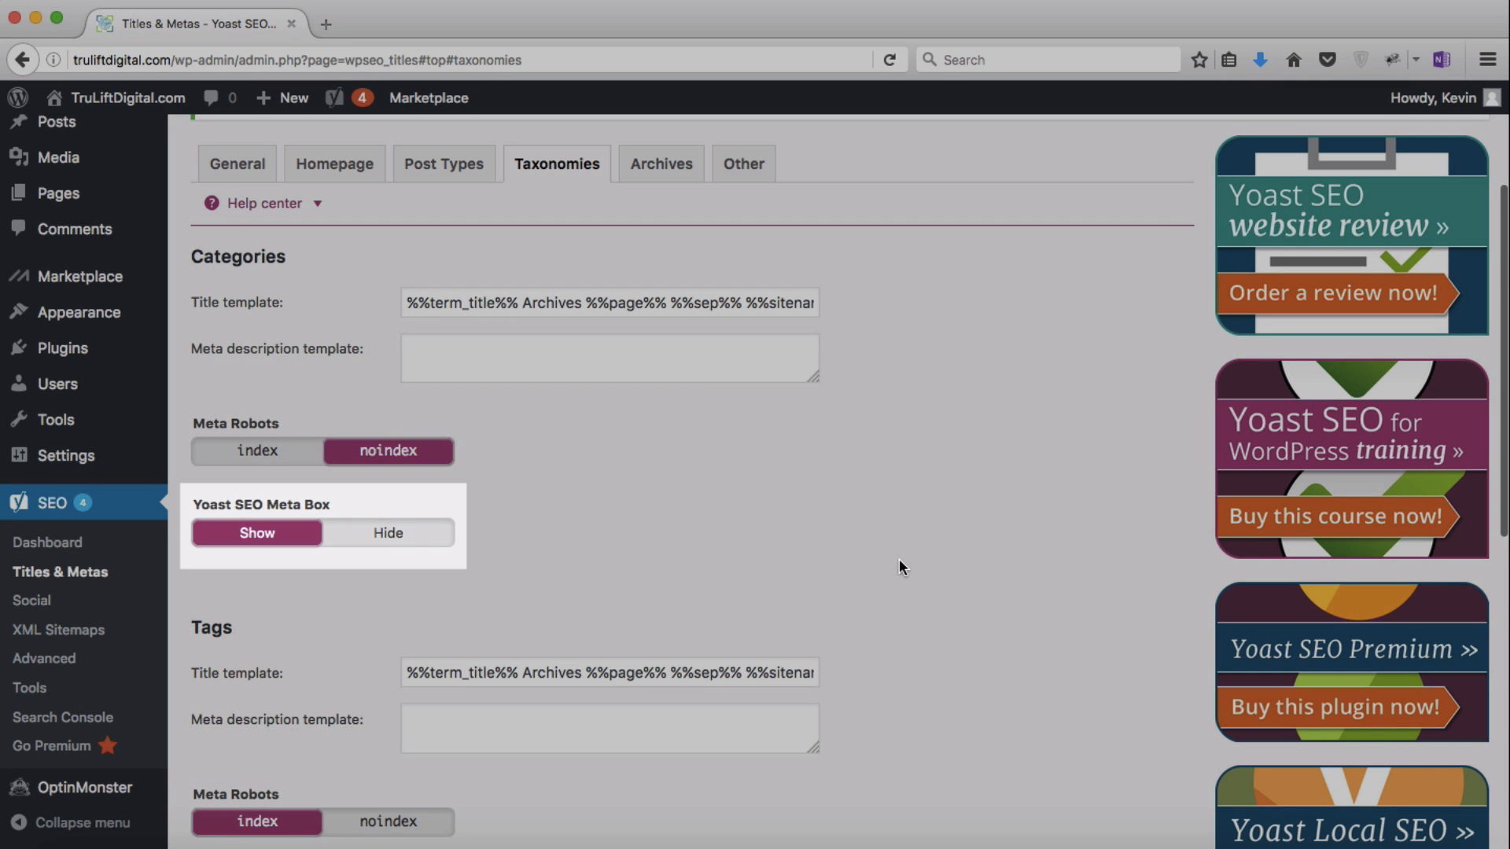
Step: Set Meta Robots for tags to noindex in the Taxonomies settings
scroll(899, 561, "down", 5)
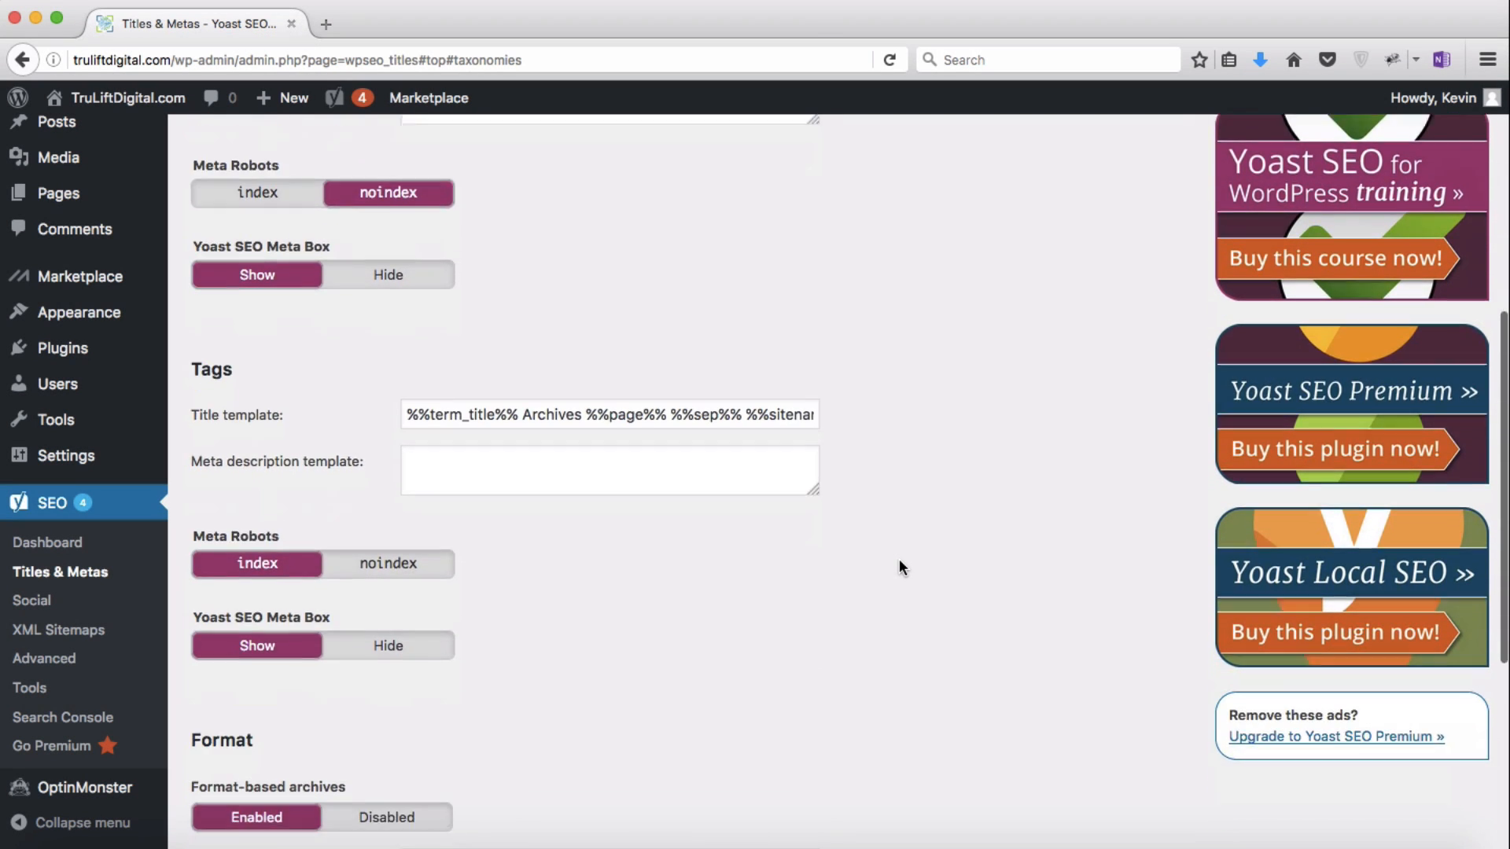
scroll(899, 566, "down", 1)
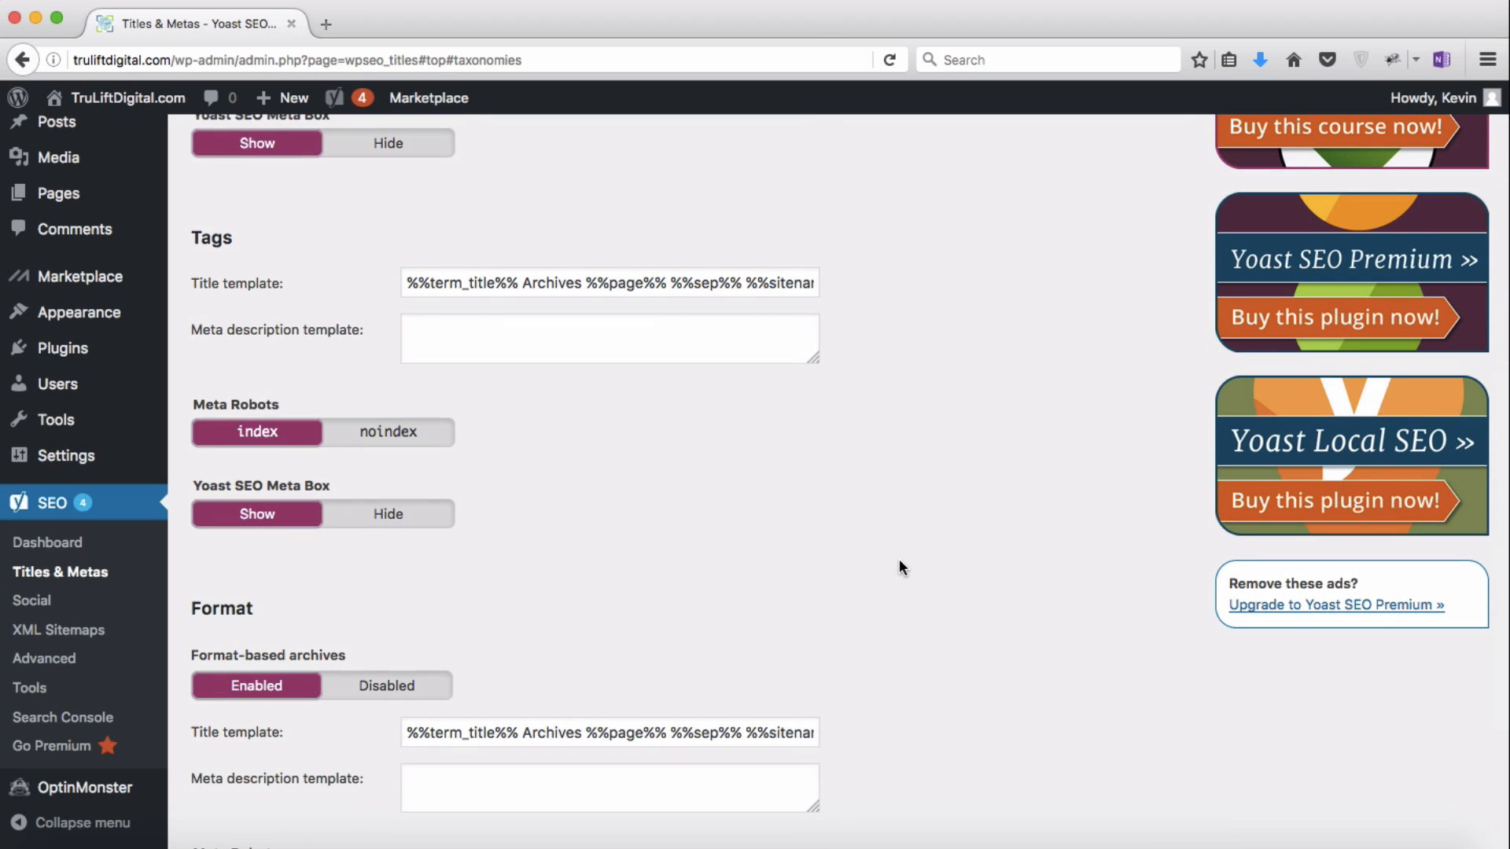
left_click(433, 439)
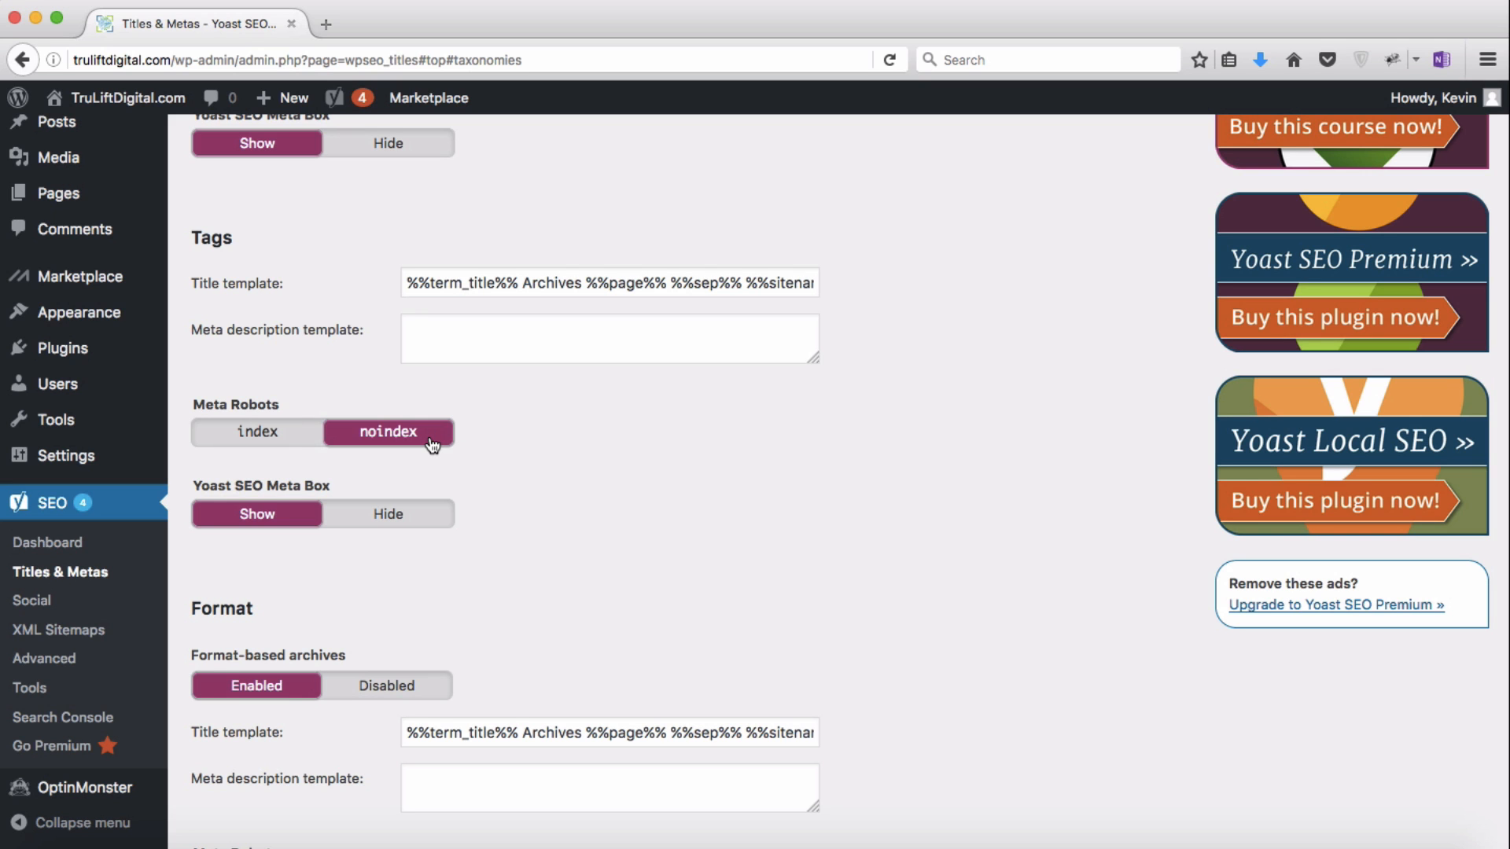
Step: Save the Taxonomies settings
scroll(859, 614, "down", 5)
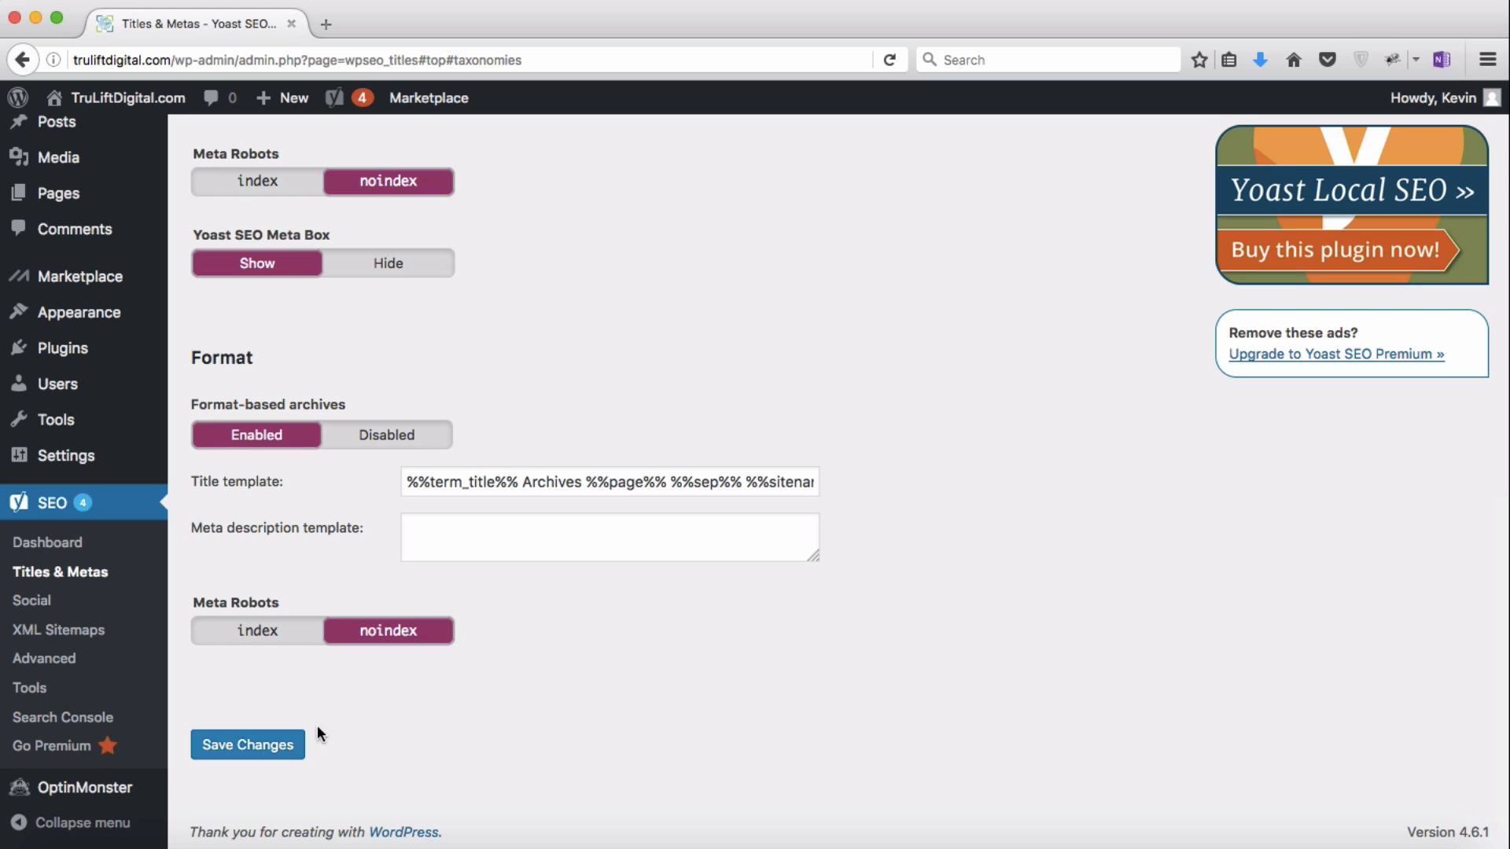
left_click(281, 743)
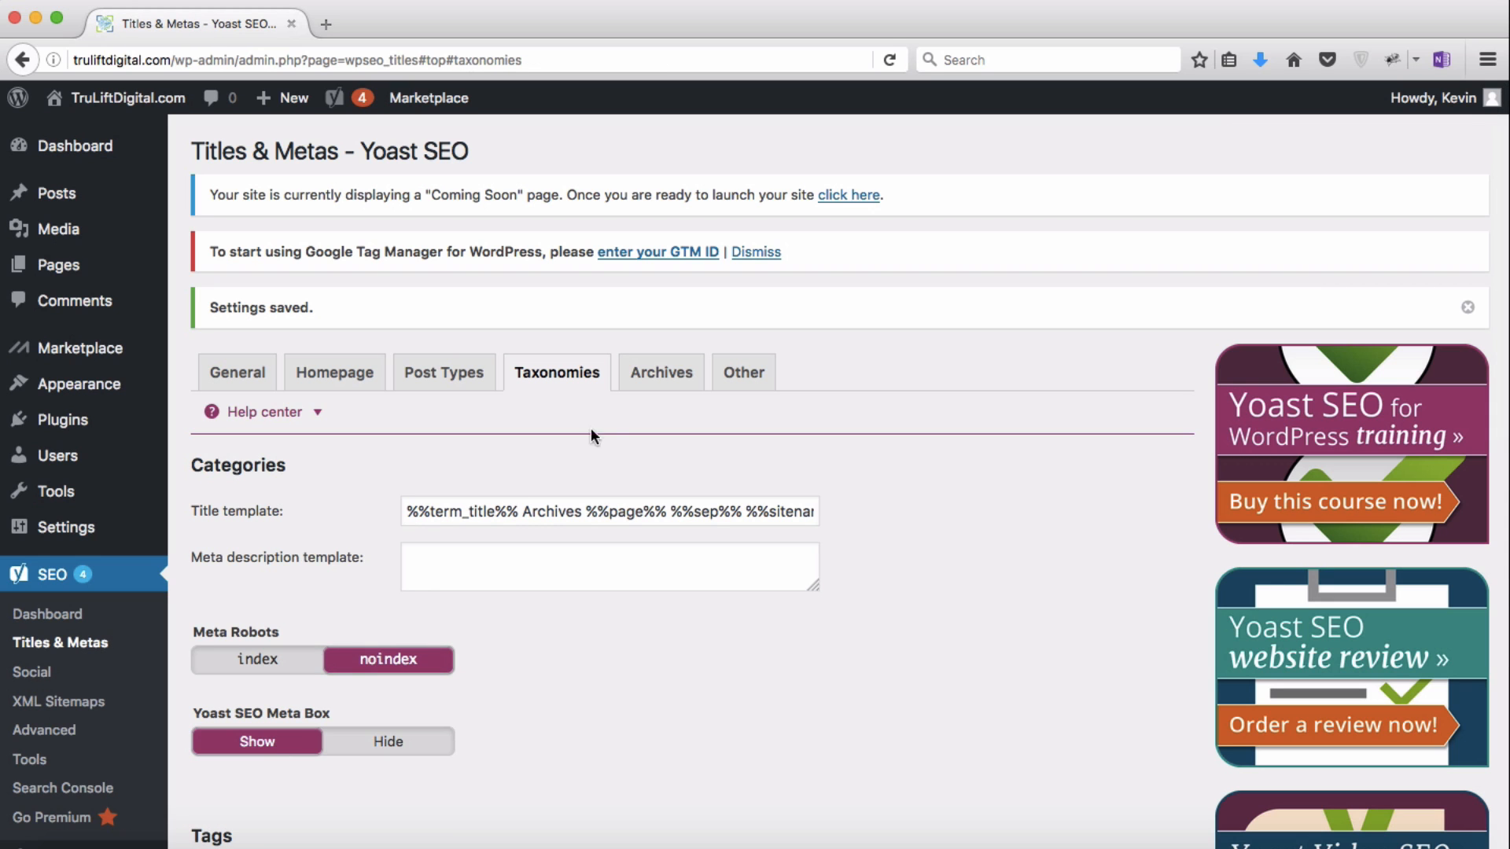
Step: Set Meta Robots for author archives to noindex in the Archives settings and save the changes
left_click(669, 373)
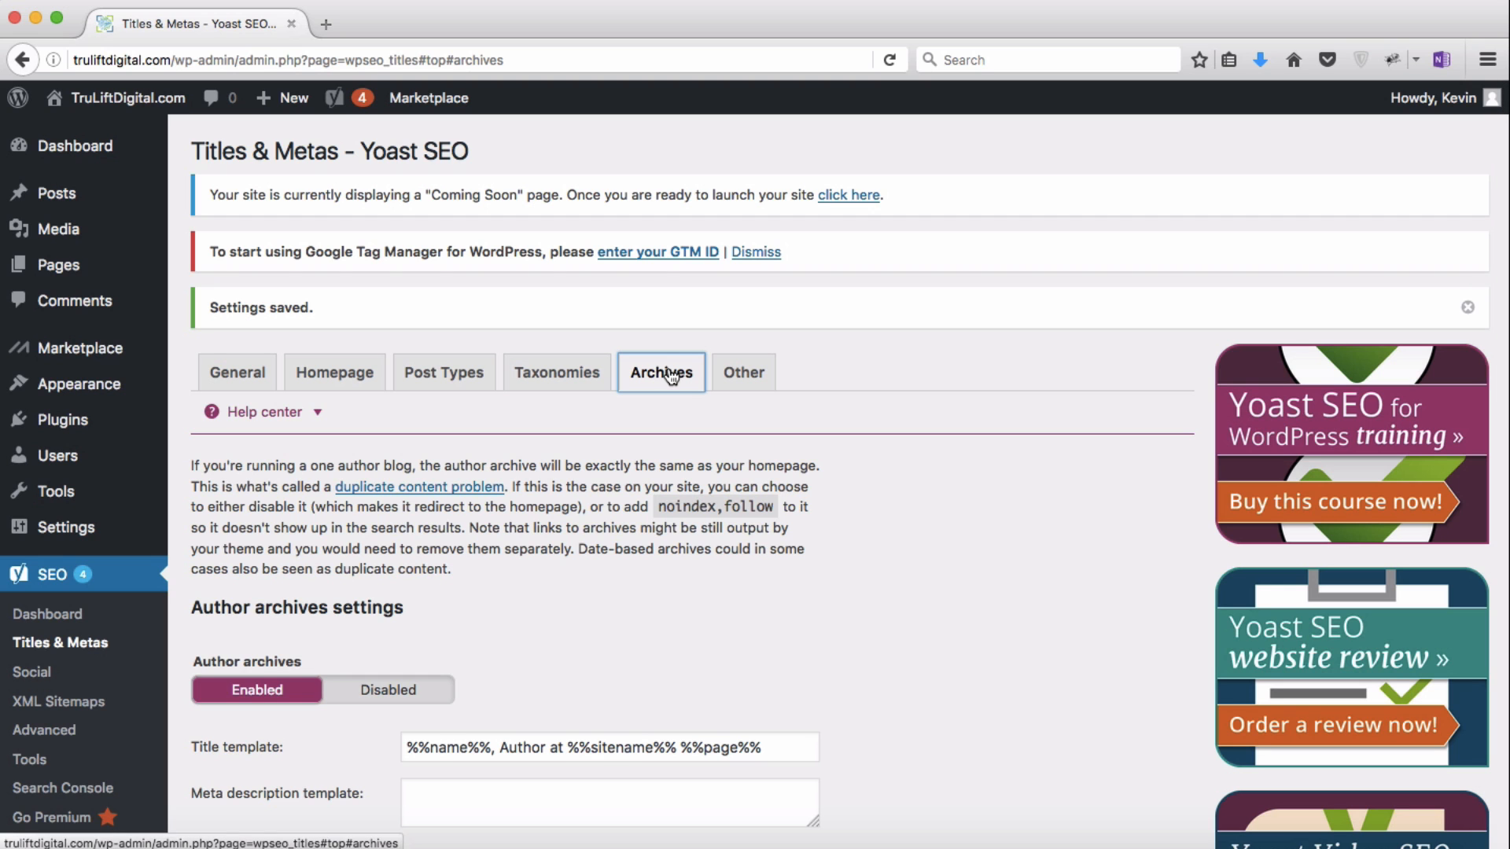
scroll(894, 578, "down", 3)
scroll(894, 582, "down", 1)
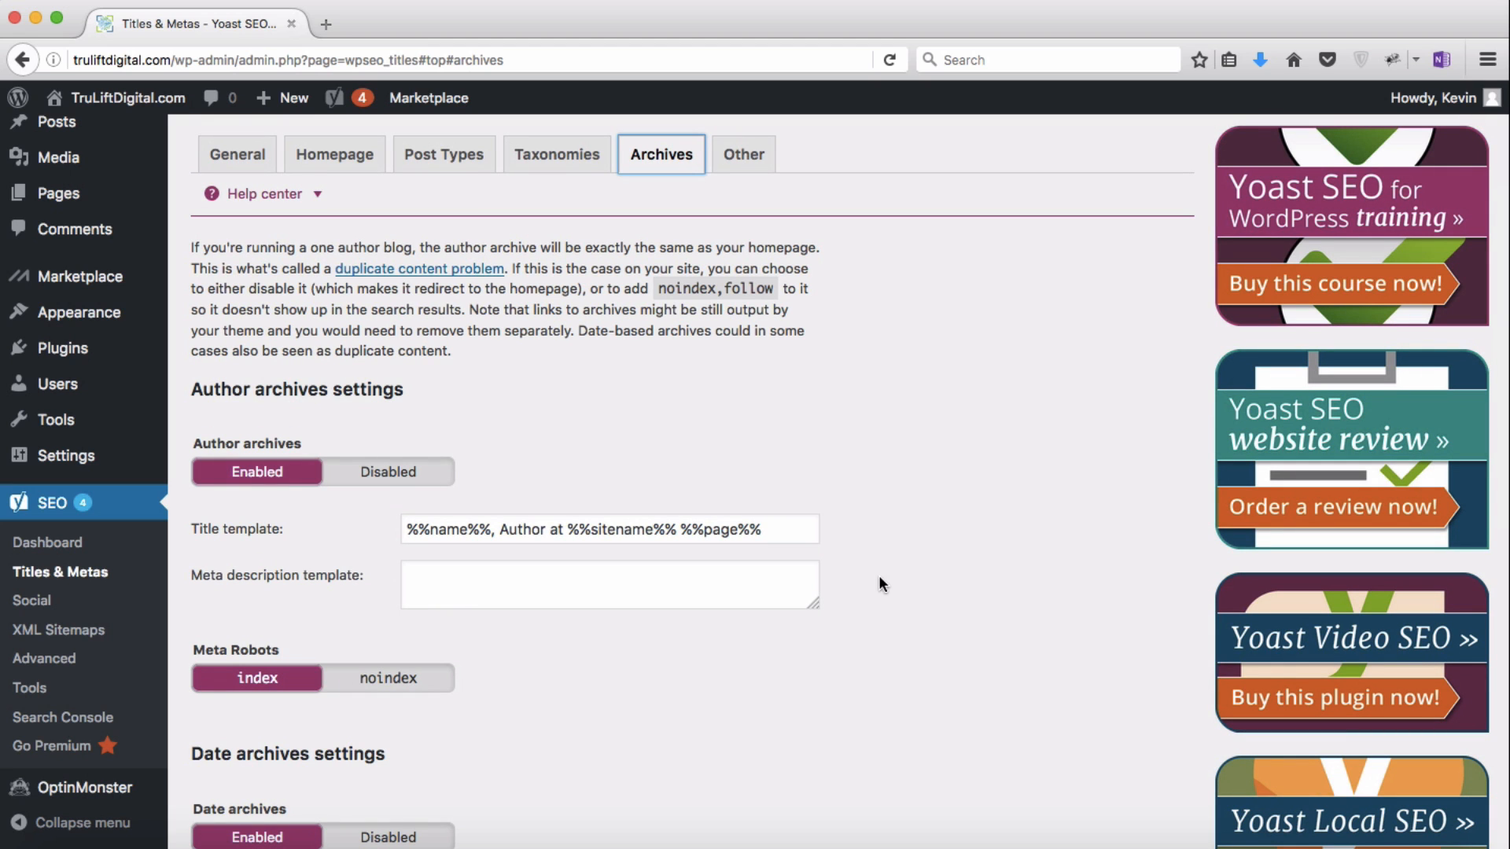
left_click(436, 681)
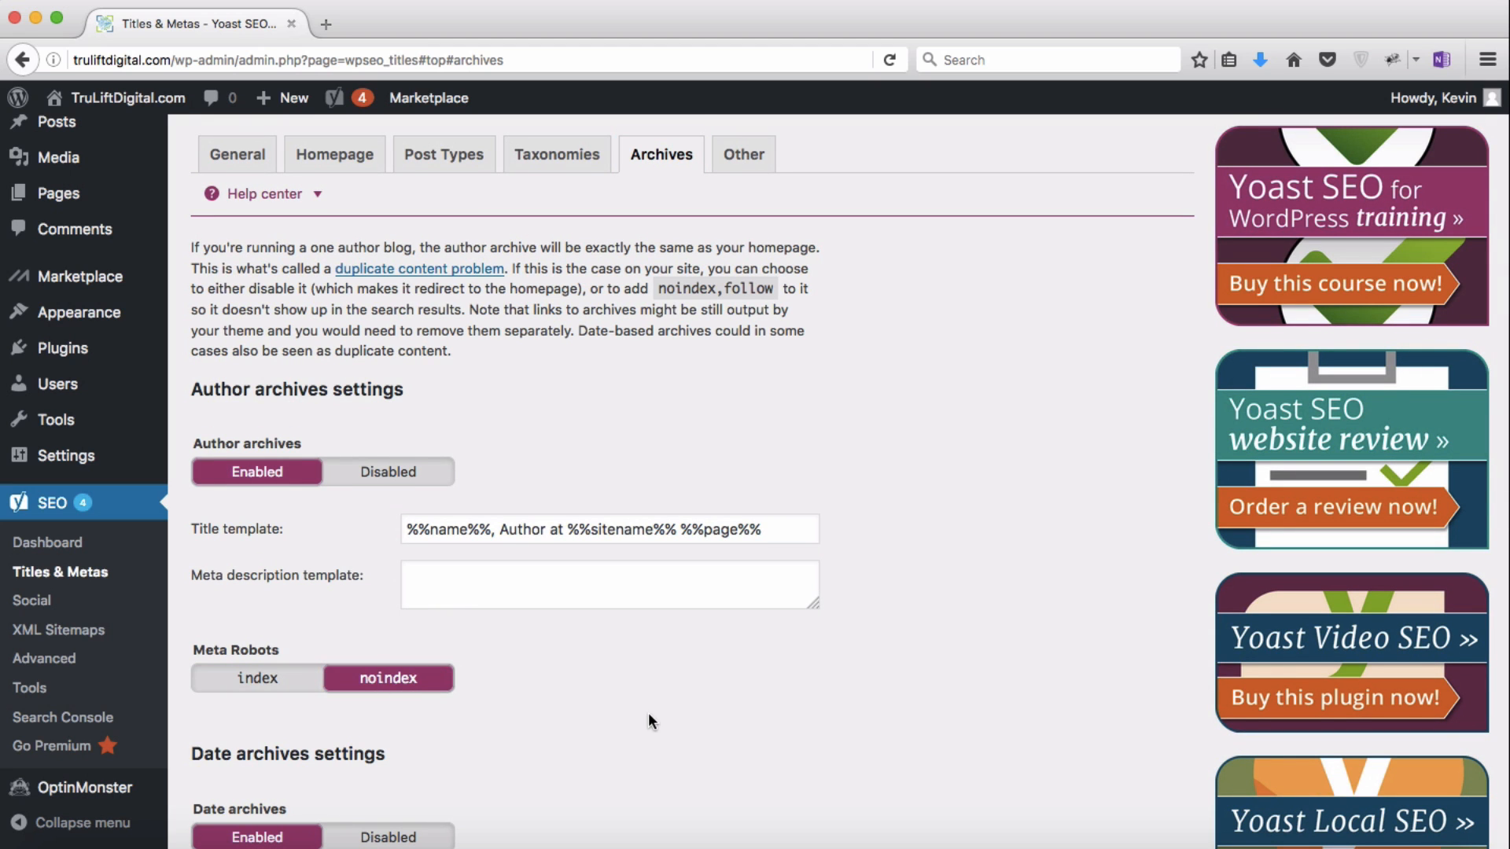
scroll(649, 721, "down", 10)
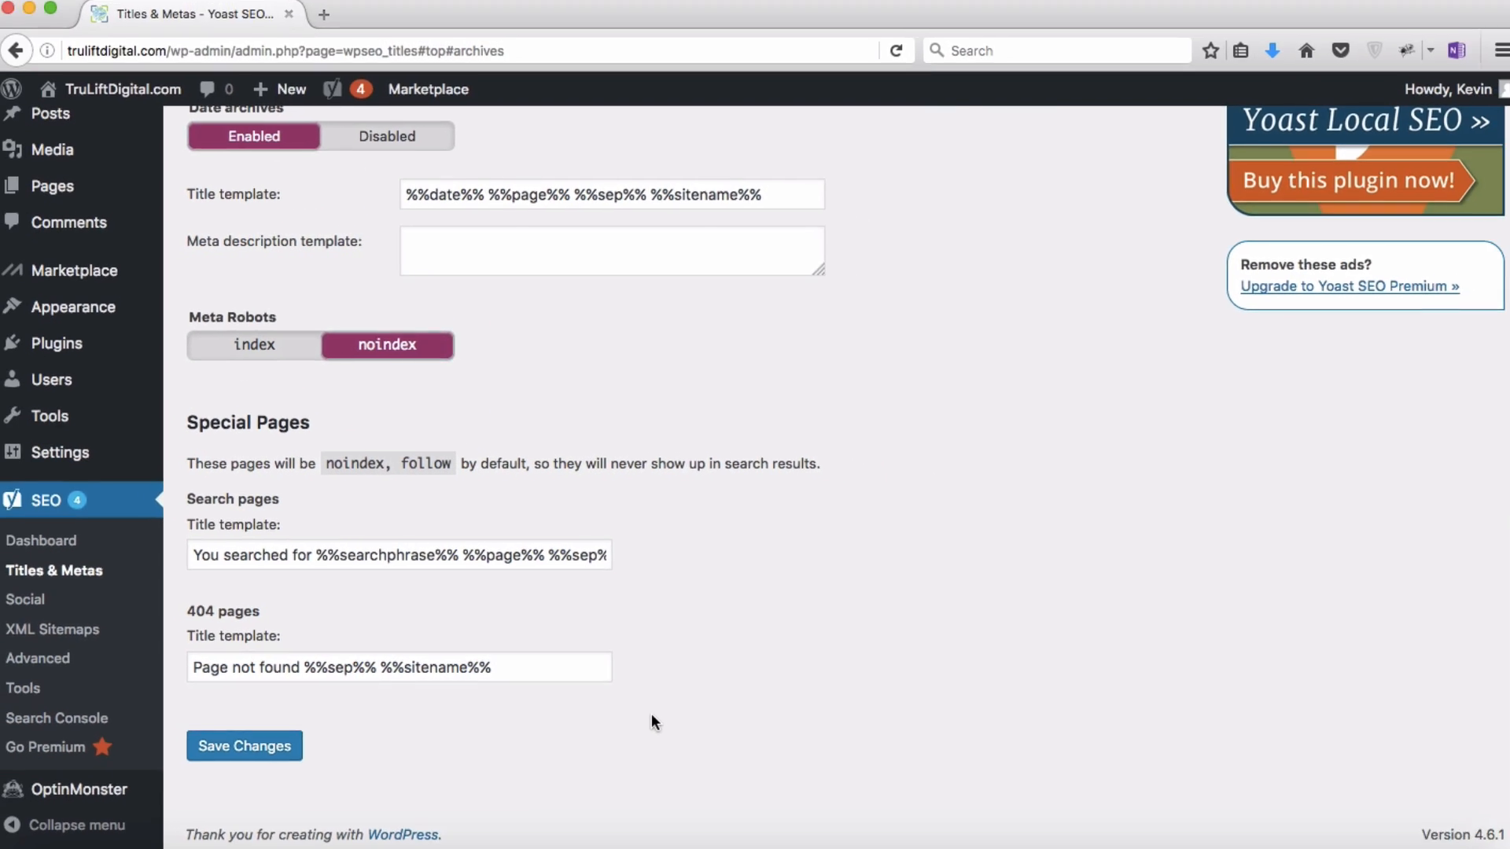
left_click(279, 746)
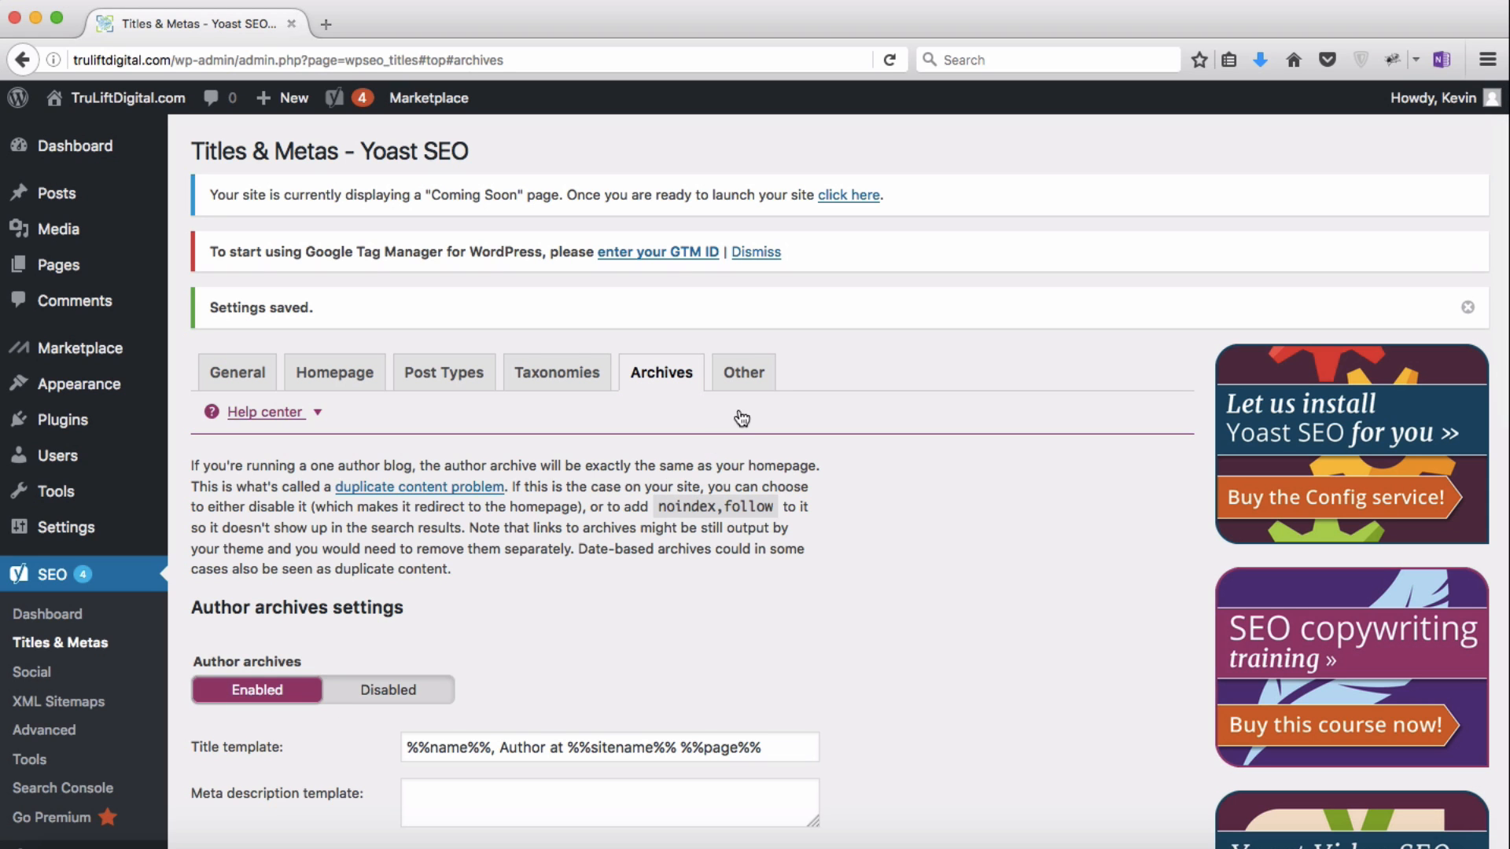
Step: Set subpages of archives to noindex in the Other sitewide meta settings and save the changes
left_click(755, 391)
scroll(881, 531, "down", 3)
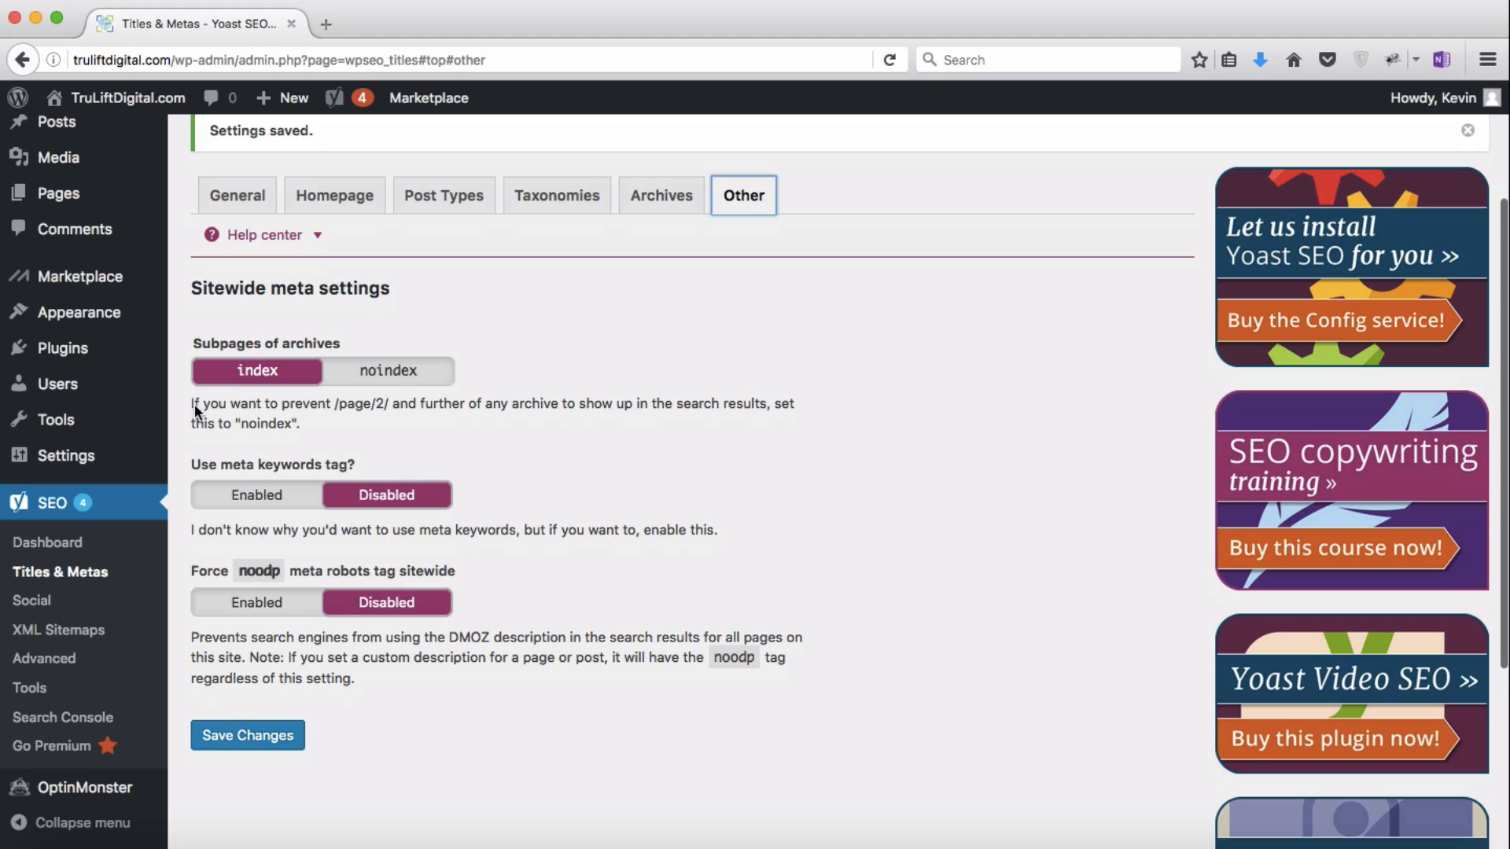
left_click_drag(233, 402, 314, 429)
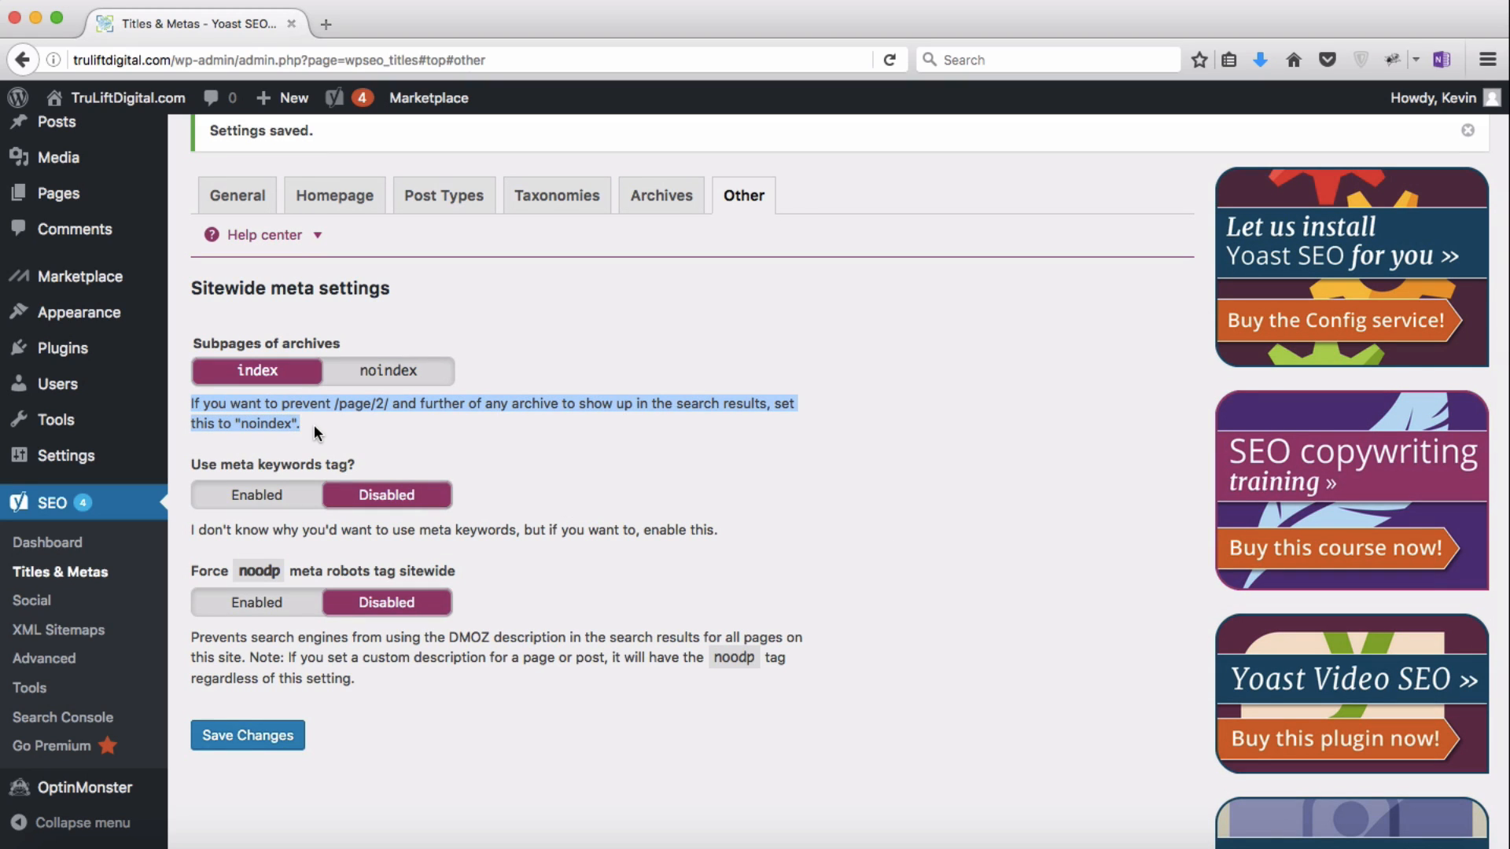
left_click(386, 380)
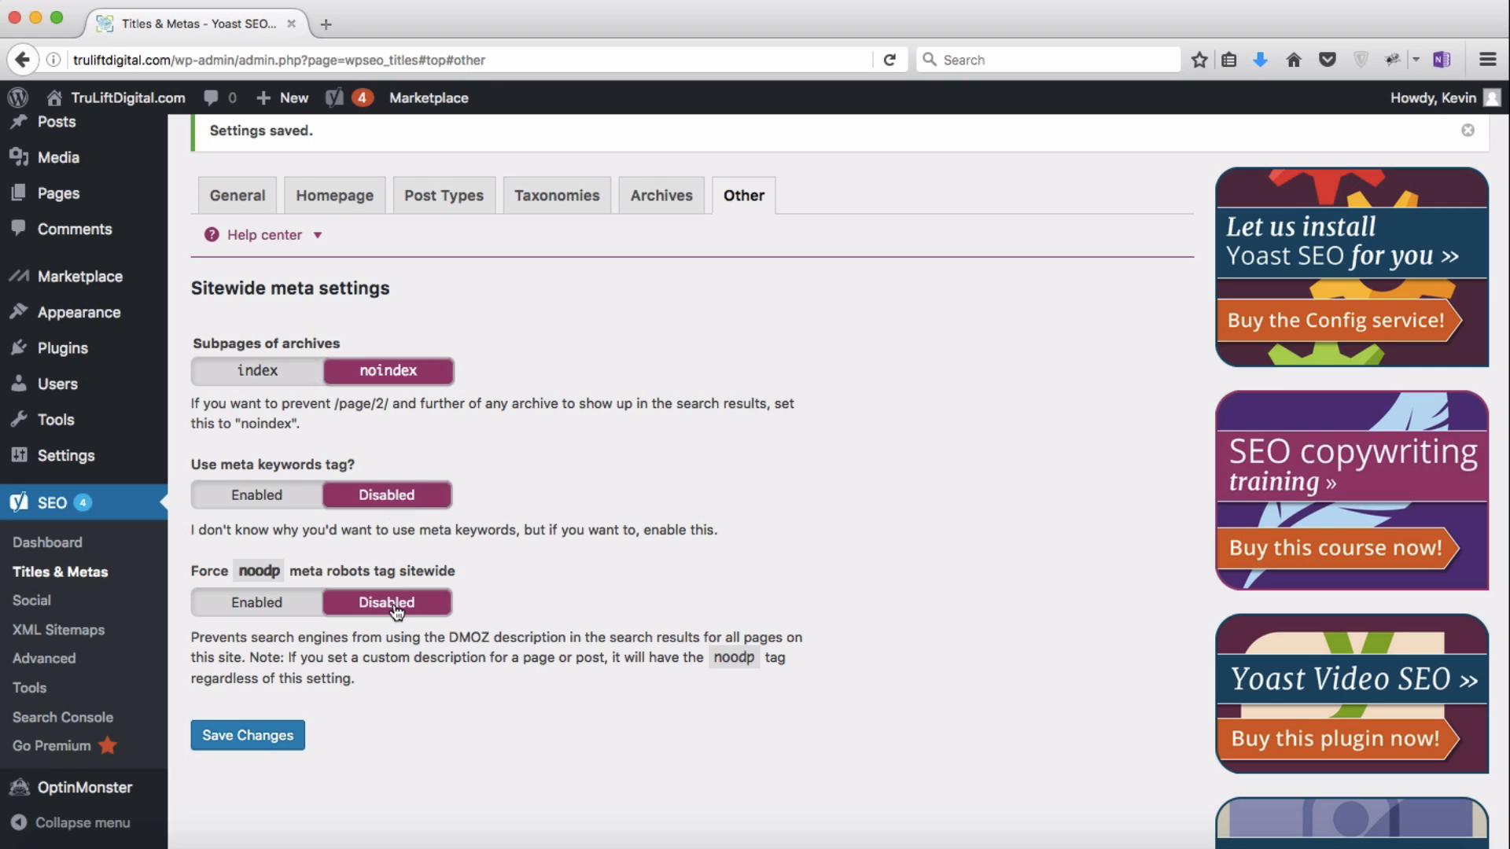
left_click(271, 738)
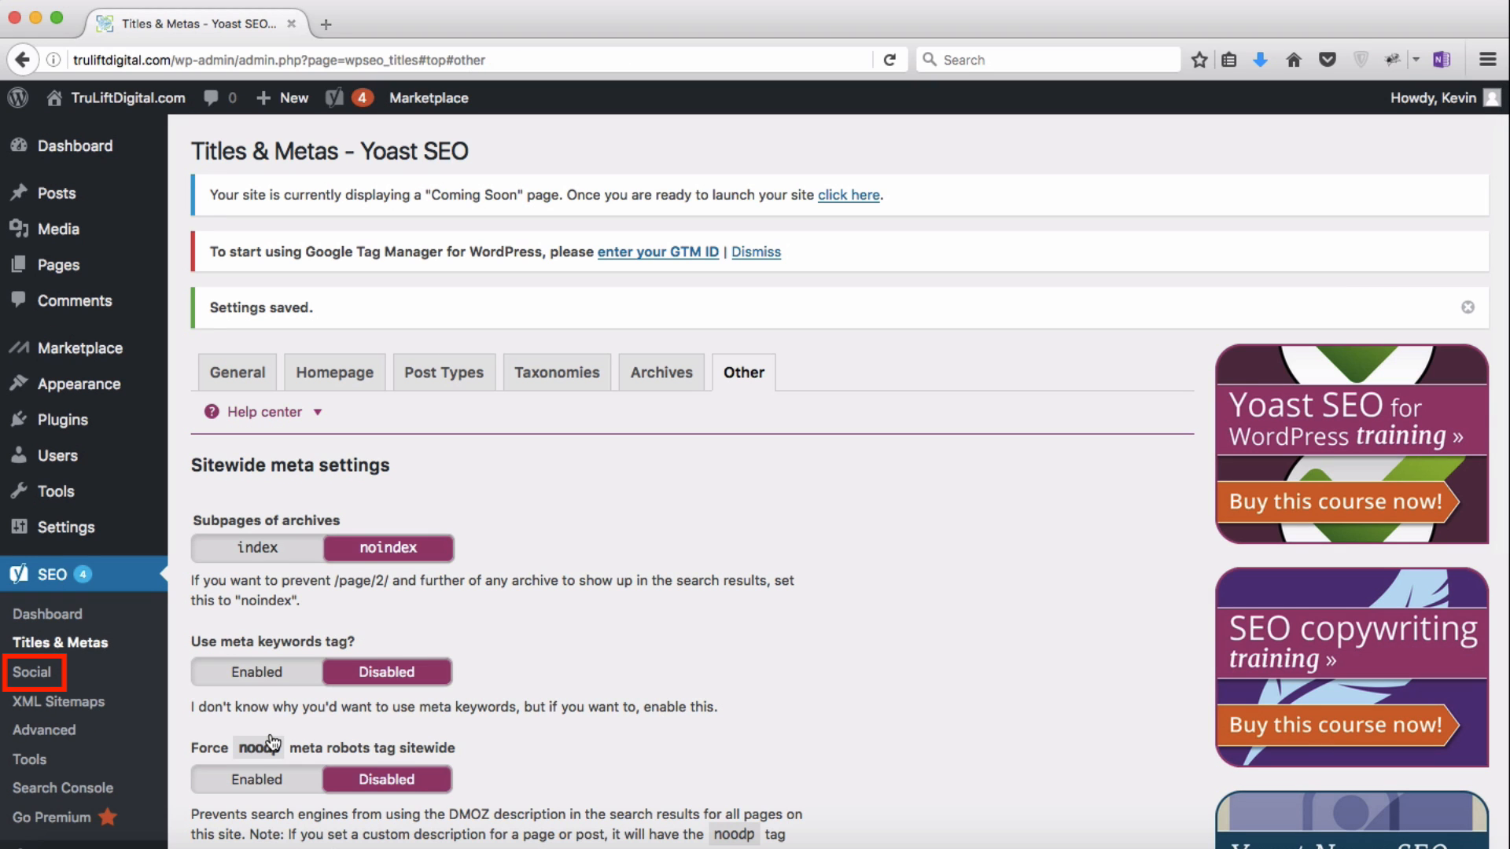
Step: Open the Yoast Social settings and review the social profile fields for the site's accounts
left_click(35, 672)
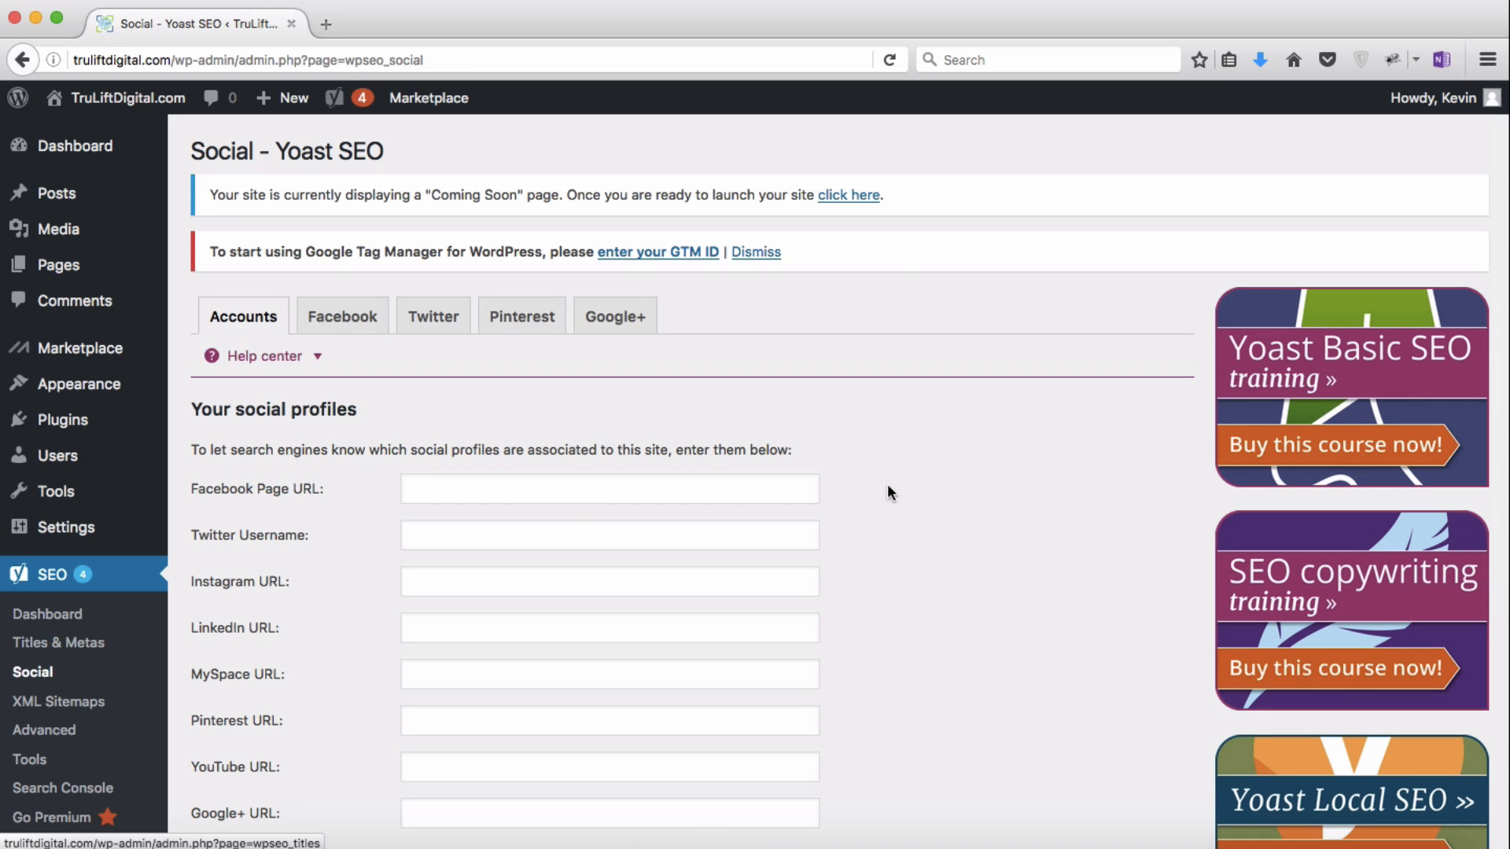
scroll(978, 478, "down", 2)
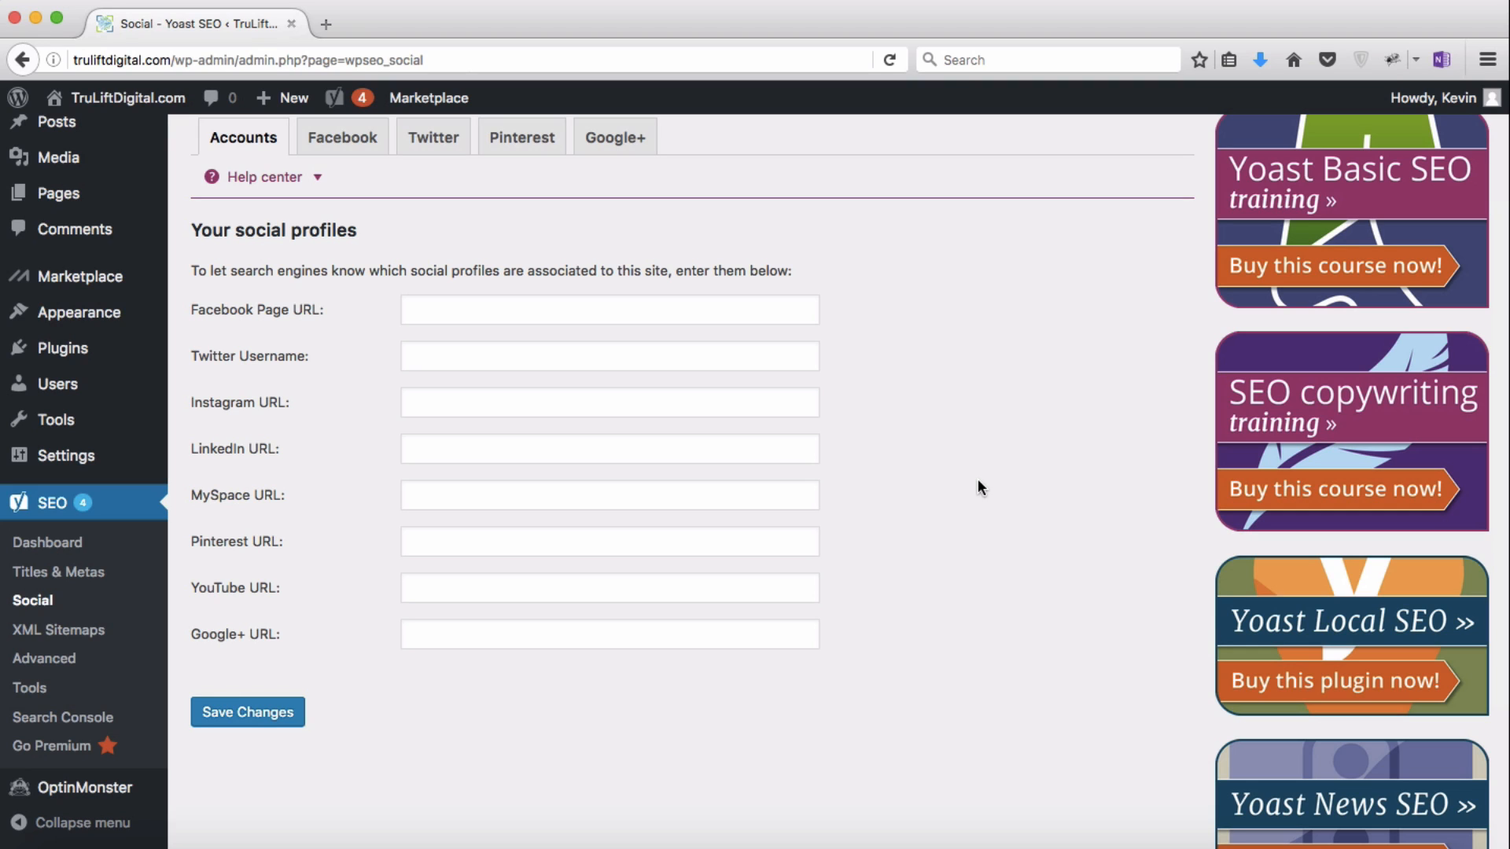
Step: Open the XML Sitemaps settings and save them with the sitemap functionality enabled
left_click(69, 630)
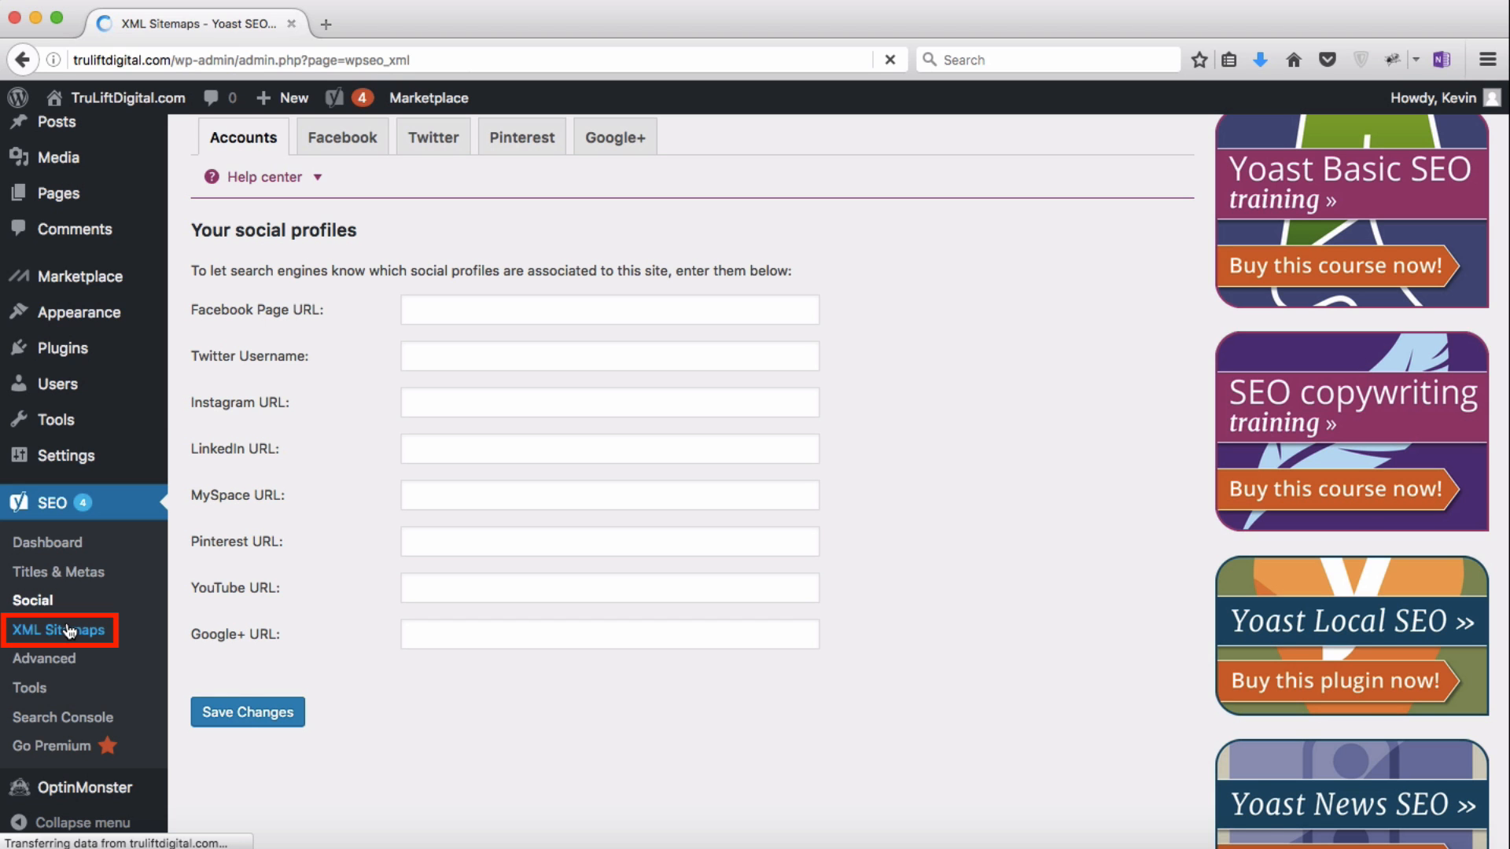
scroll(947, 640, "down", 2)
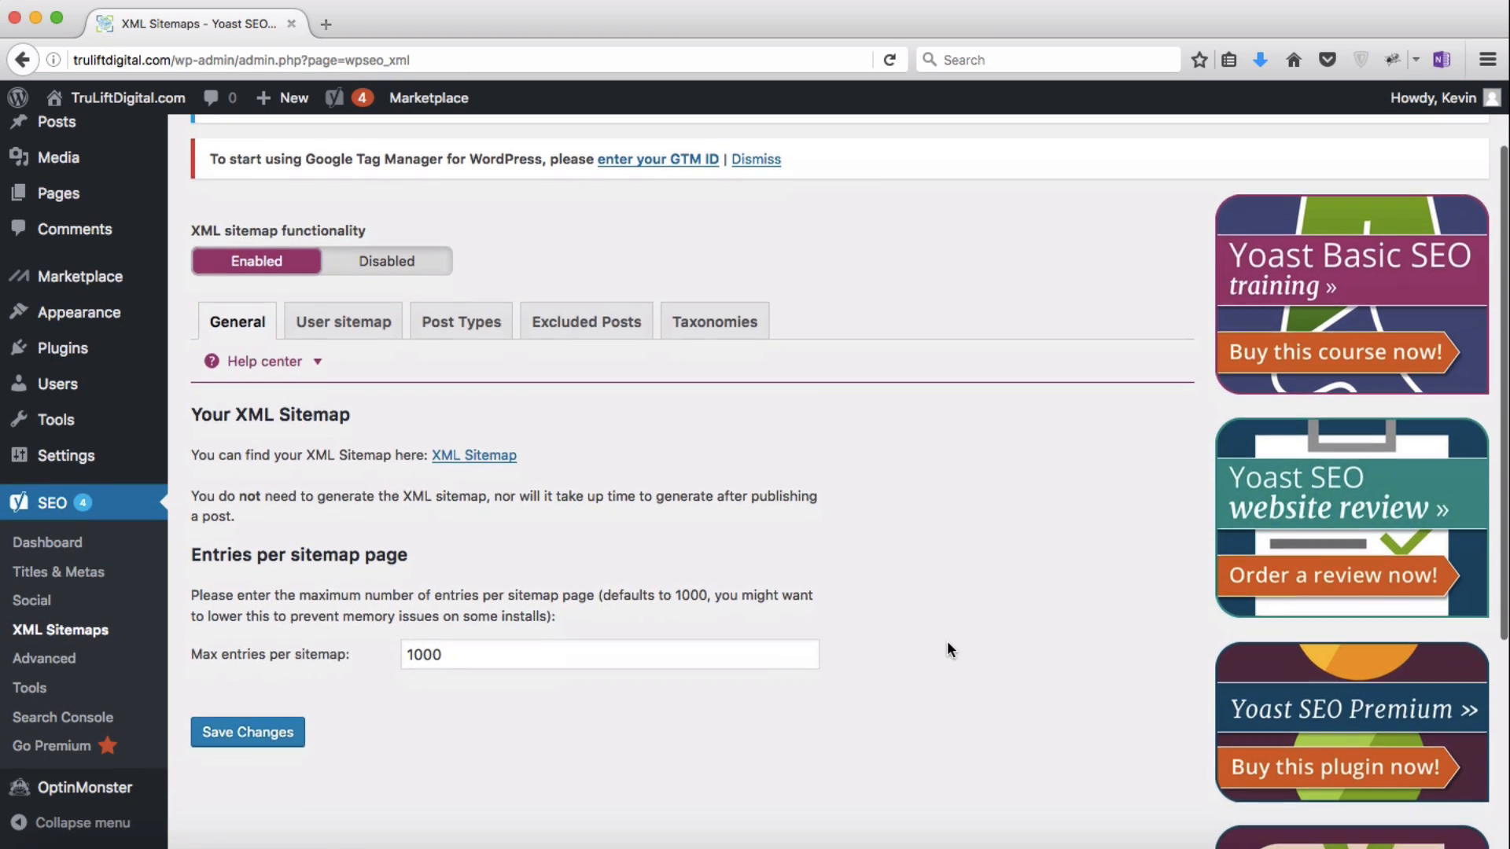
scroll(947, 644, "down", 2)
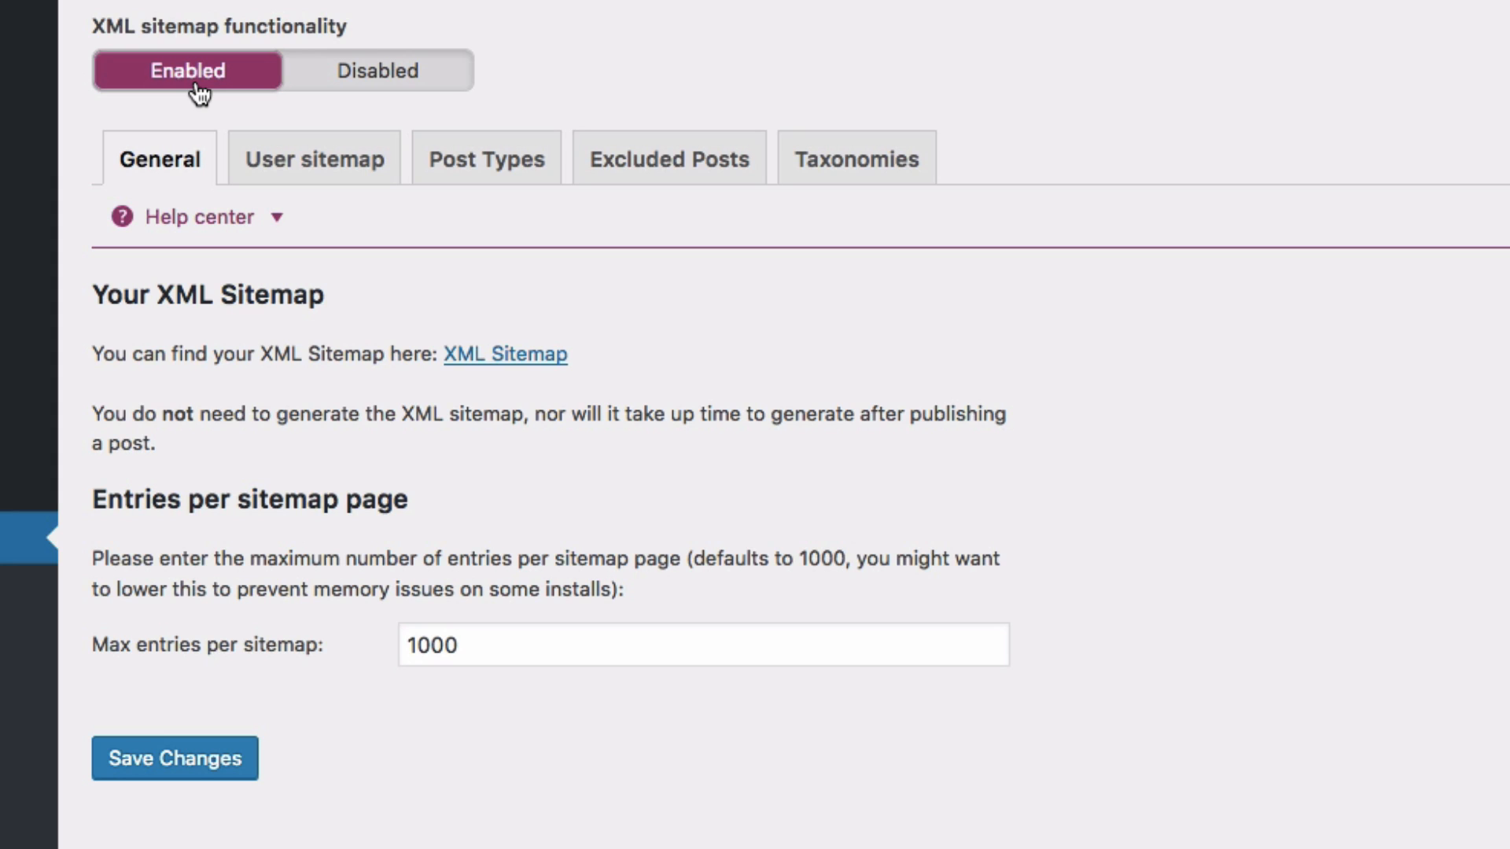
left_click(186, 774)
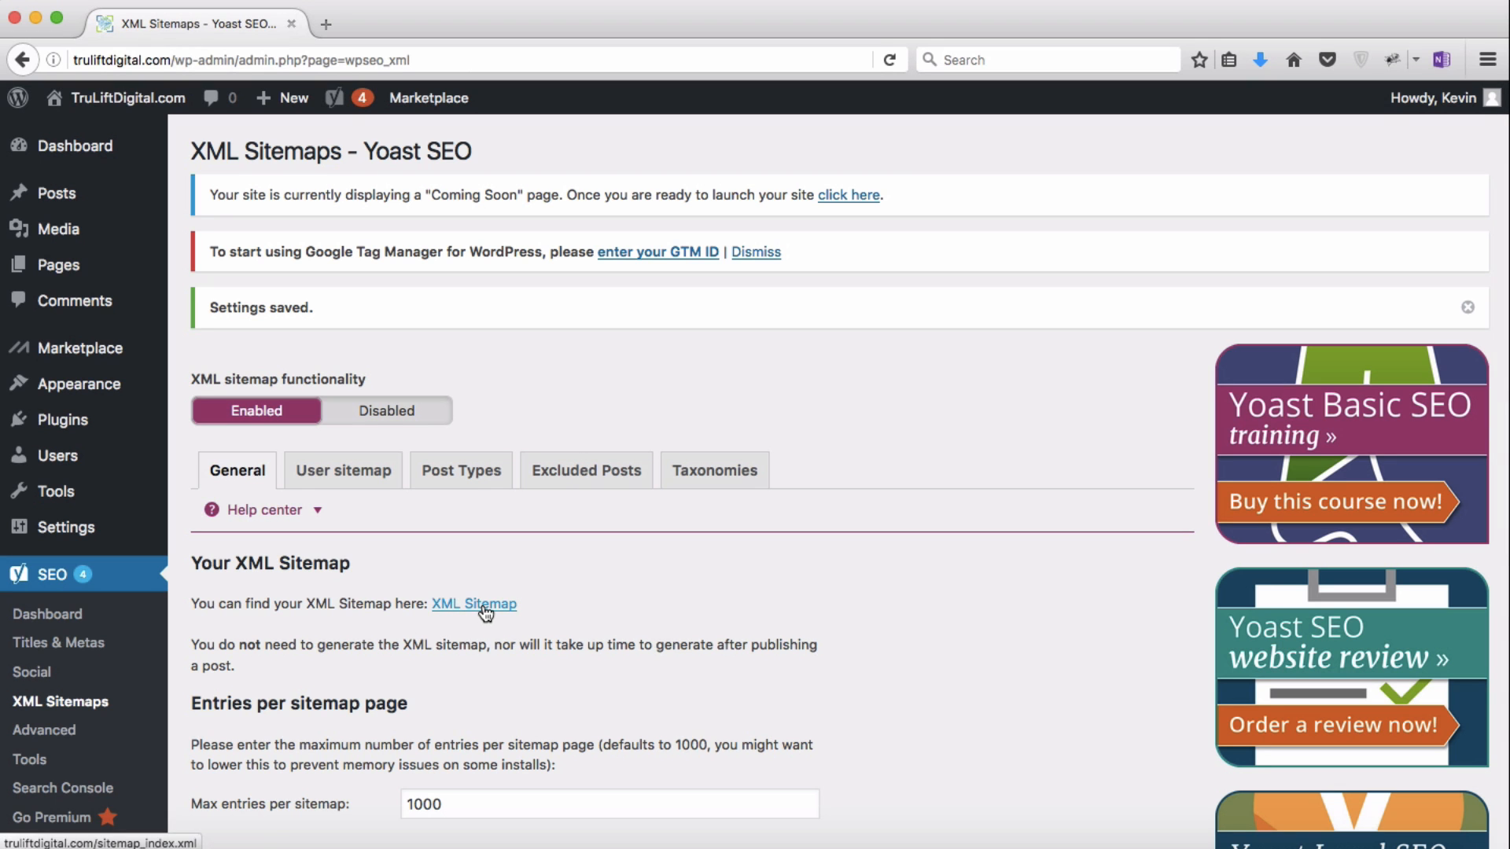
Step: Open the site's XML sitemap index, examine the post, page and category sitemaps and the index address, and close the sitemap
left_click(484, 604)
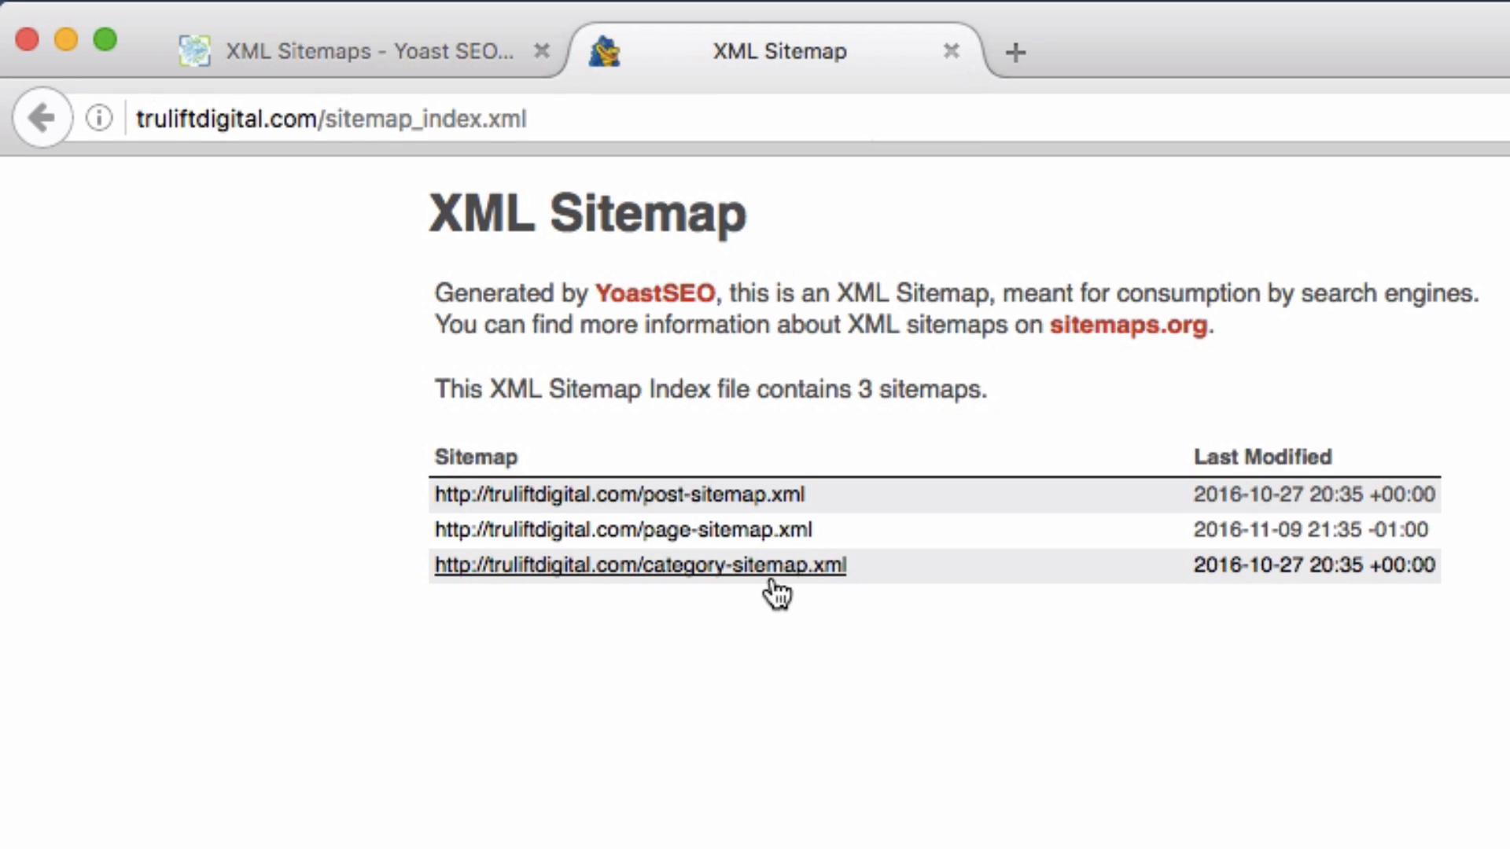
left_click(735, 497)
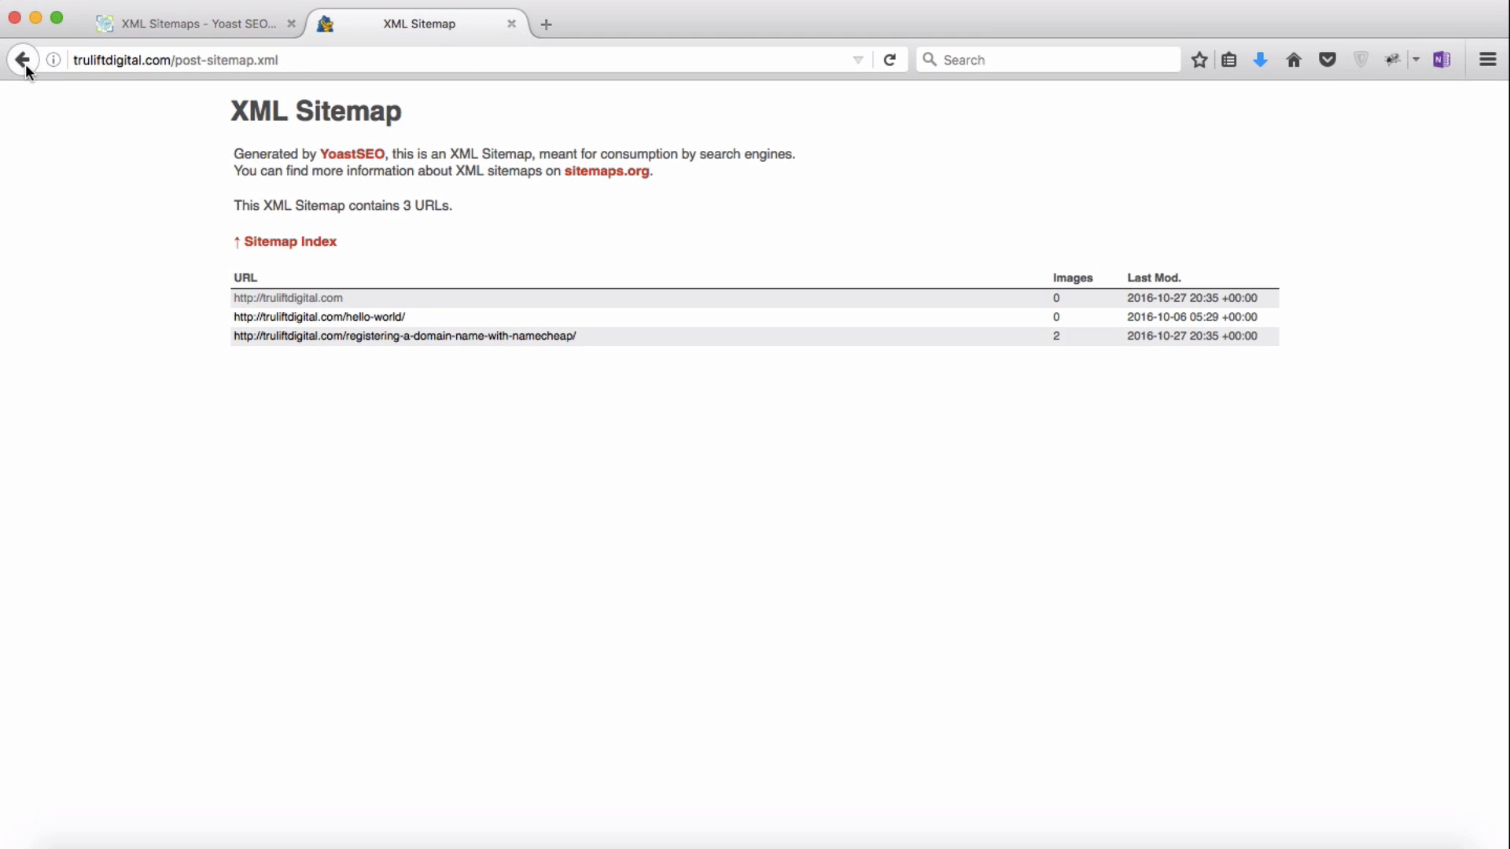
left_click(23, 61)
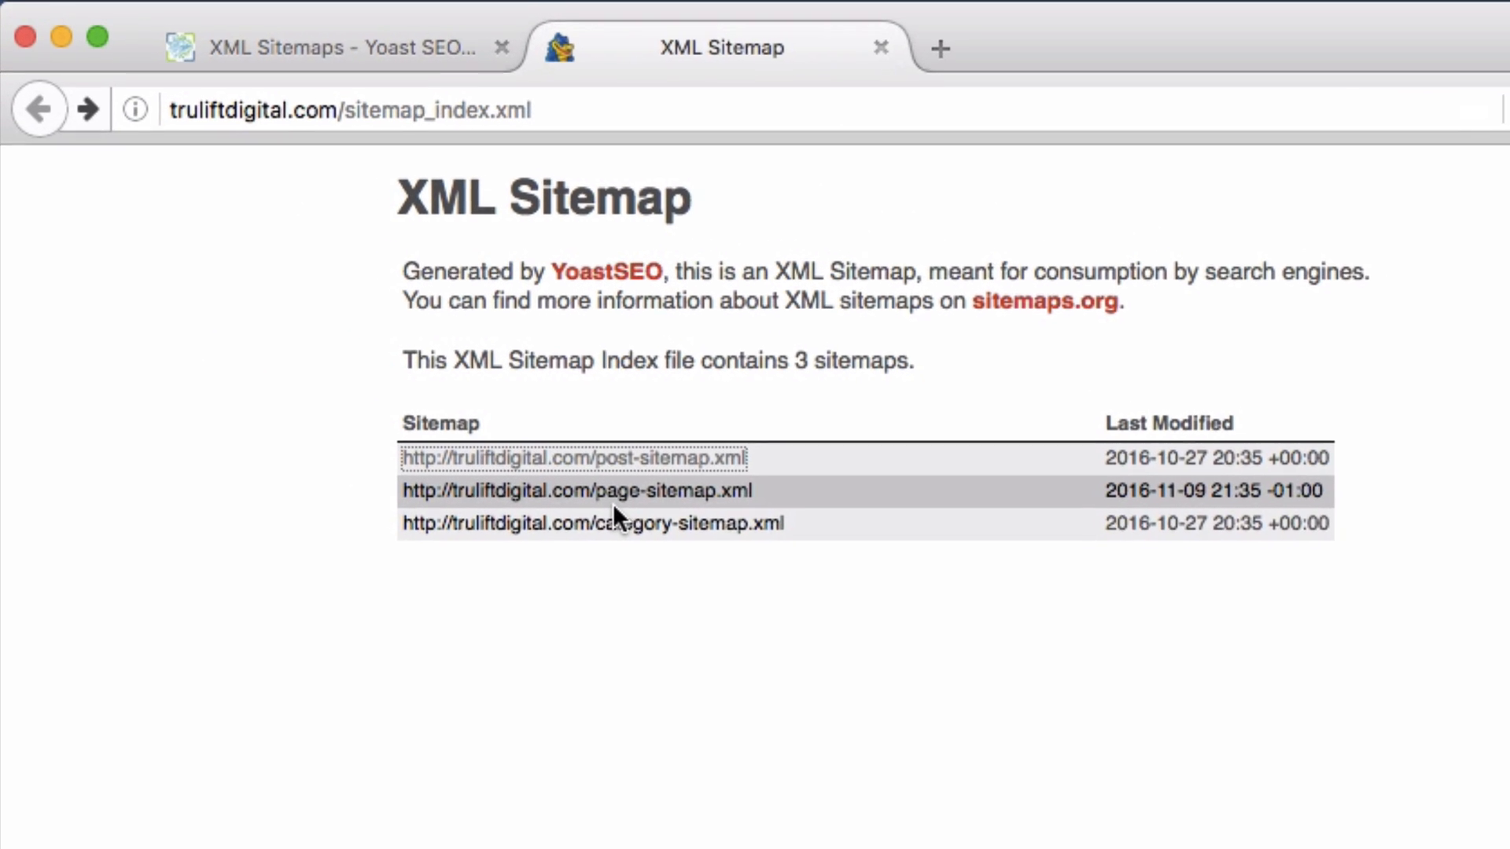
left_click(618, 502)
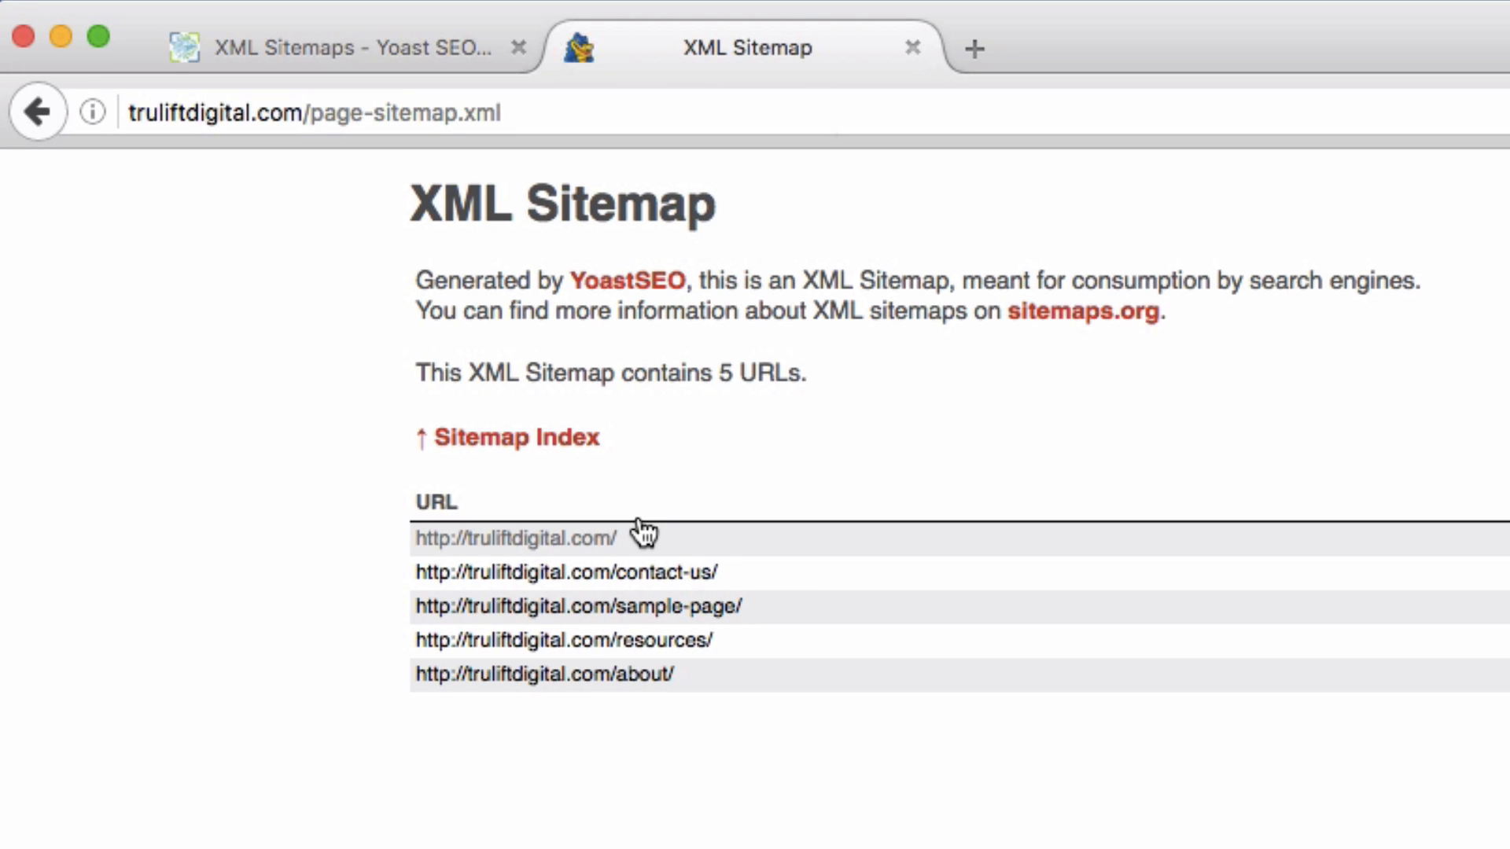
left_click(30, 133)
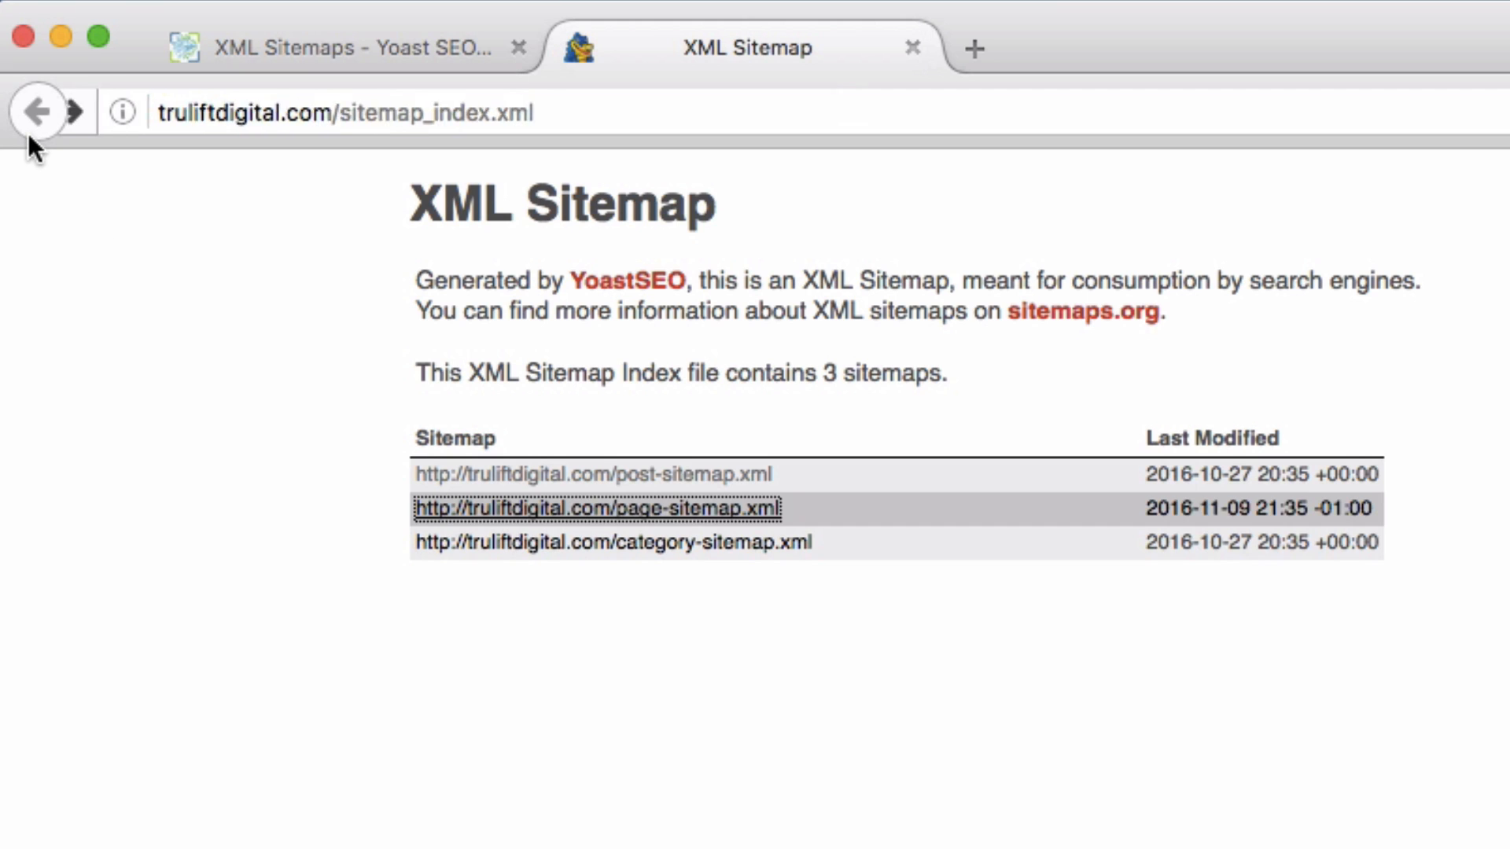
left_click(609, 554)
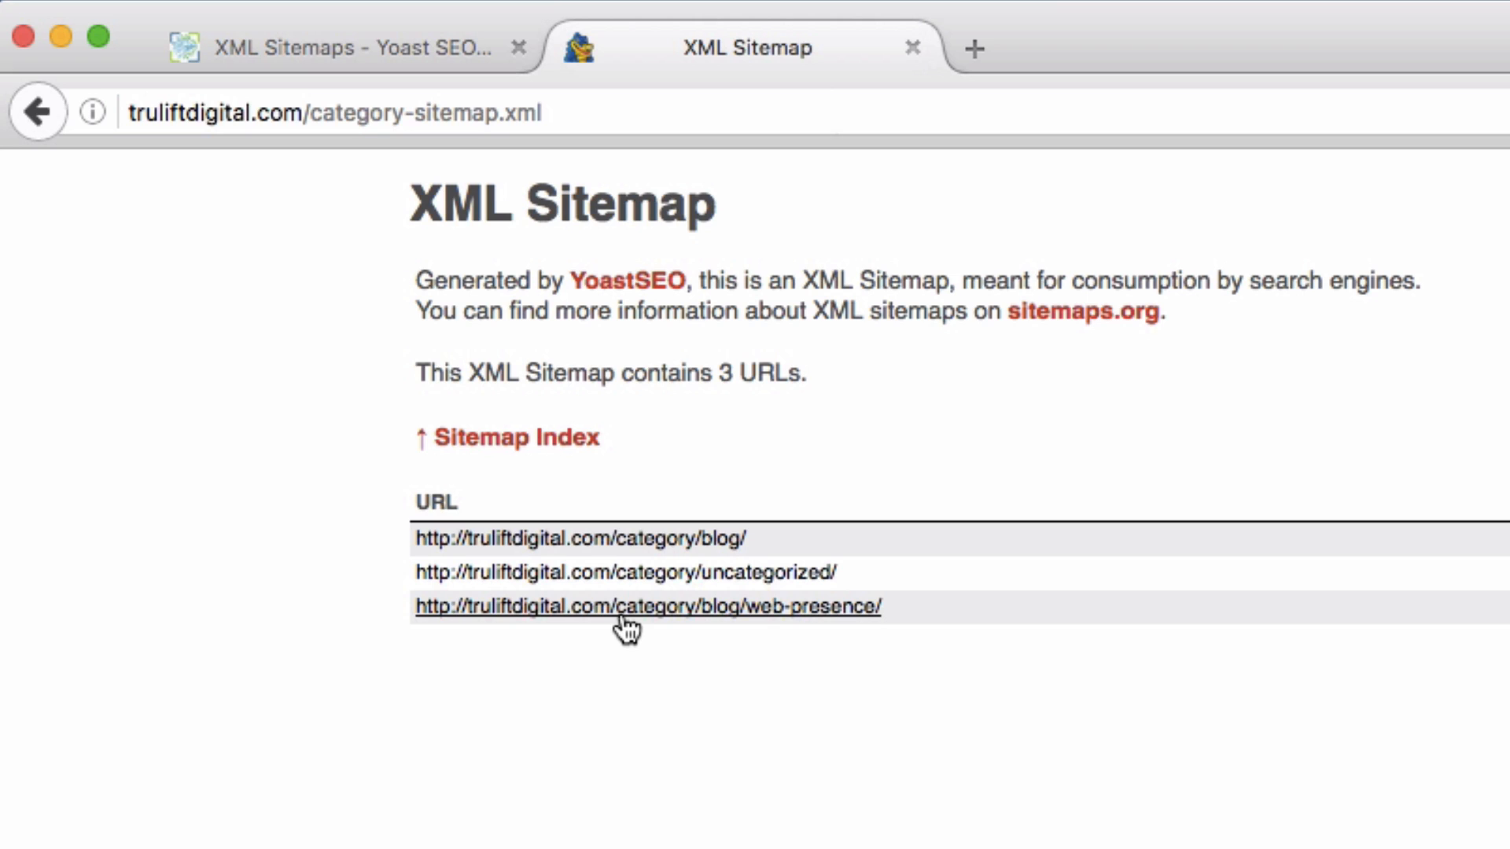
left_click(520, 445)
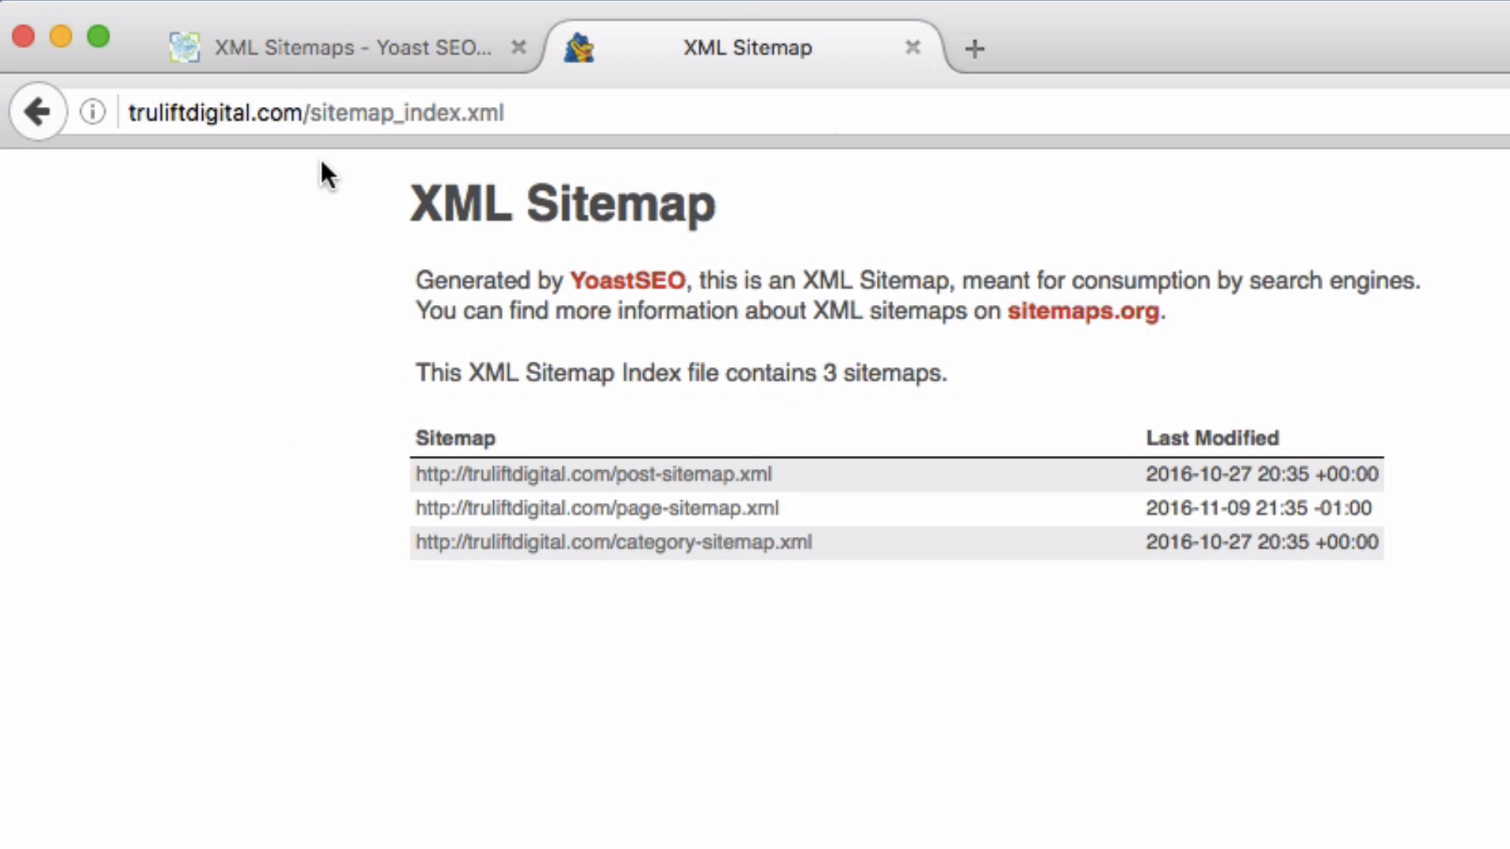
left_click_drag(311, 123, 522, 141)
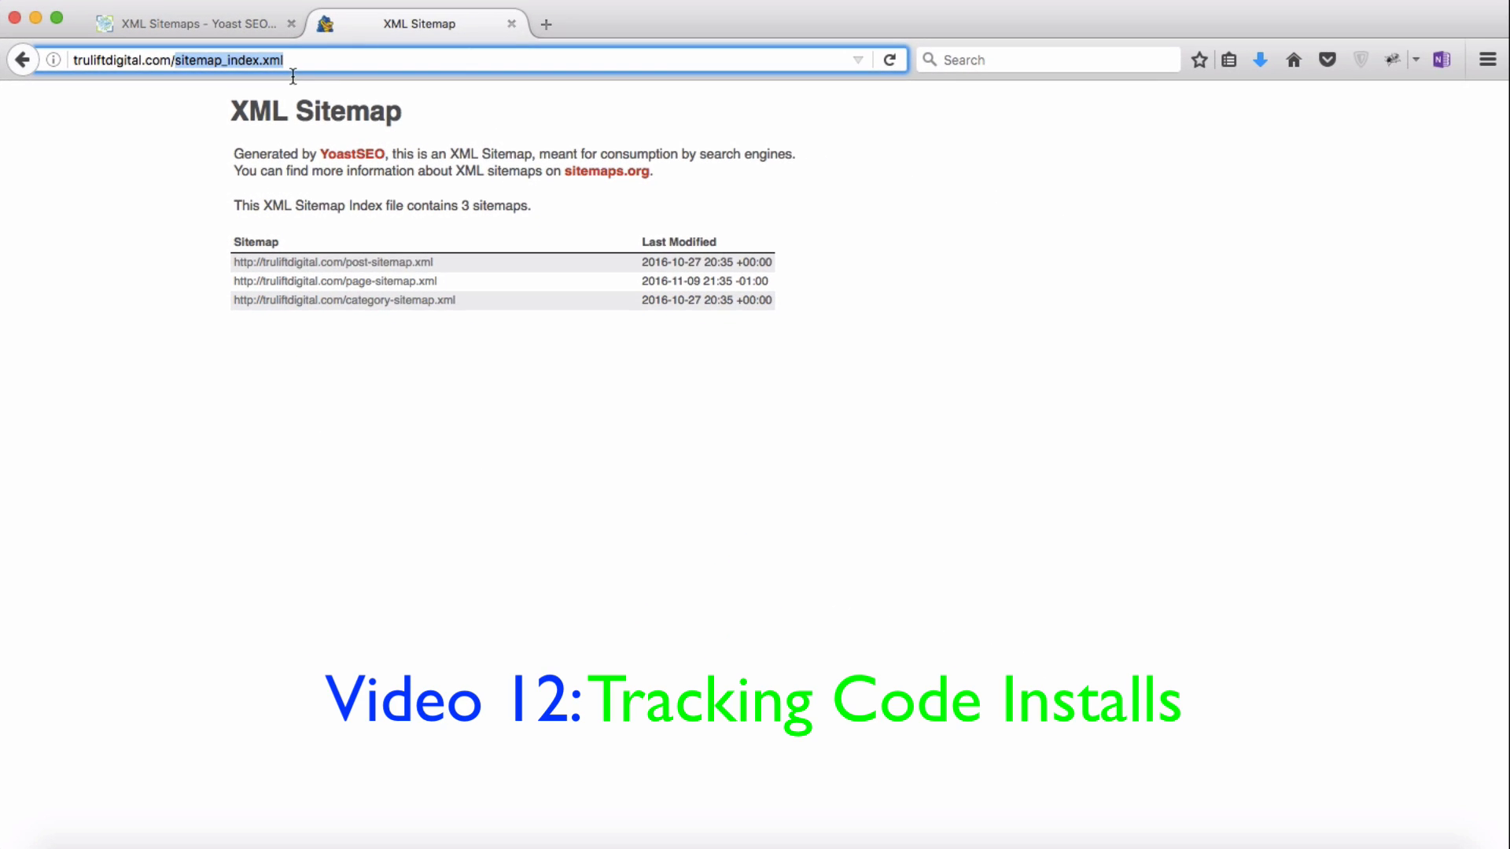
left_click(511, 25)
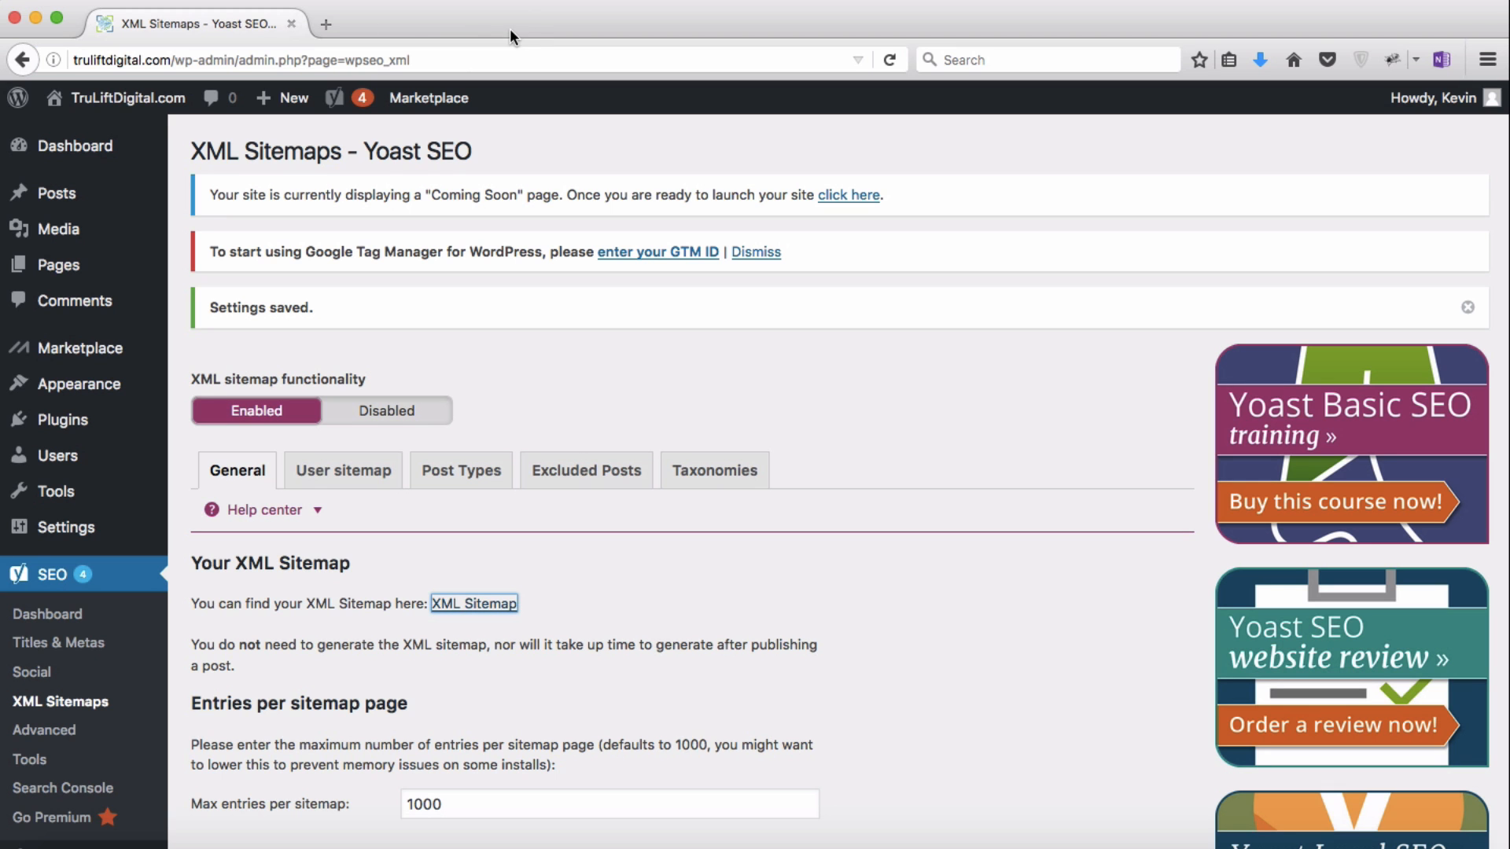
Step: Review the XML sitemap settings for users, post types, excluded posts and taxonomies
scroll(1004, 539, "down", 4)
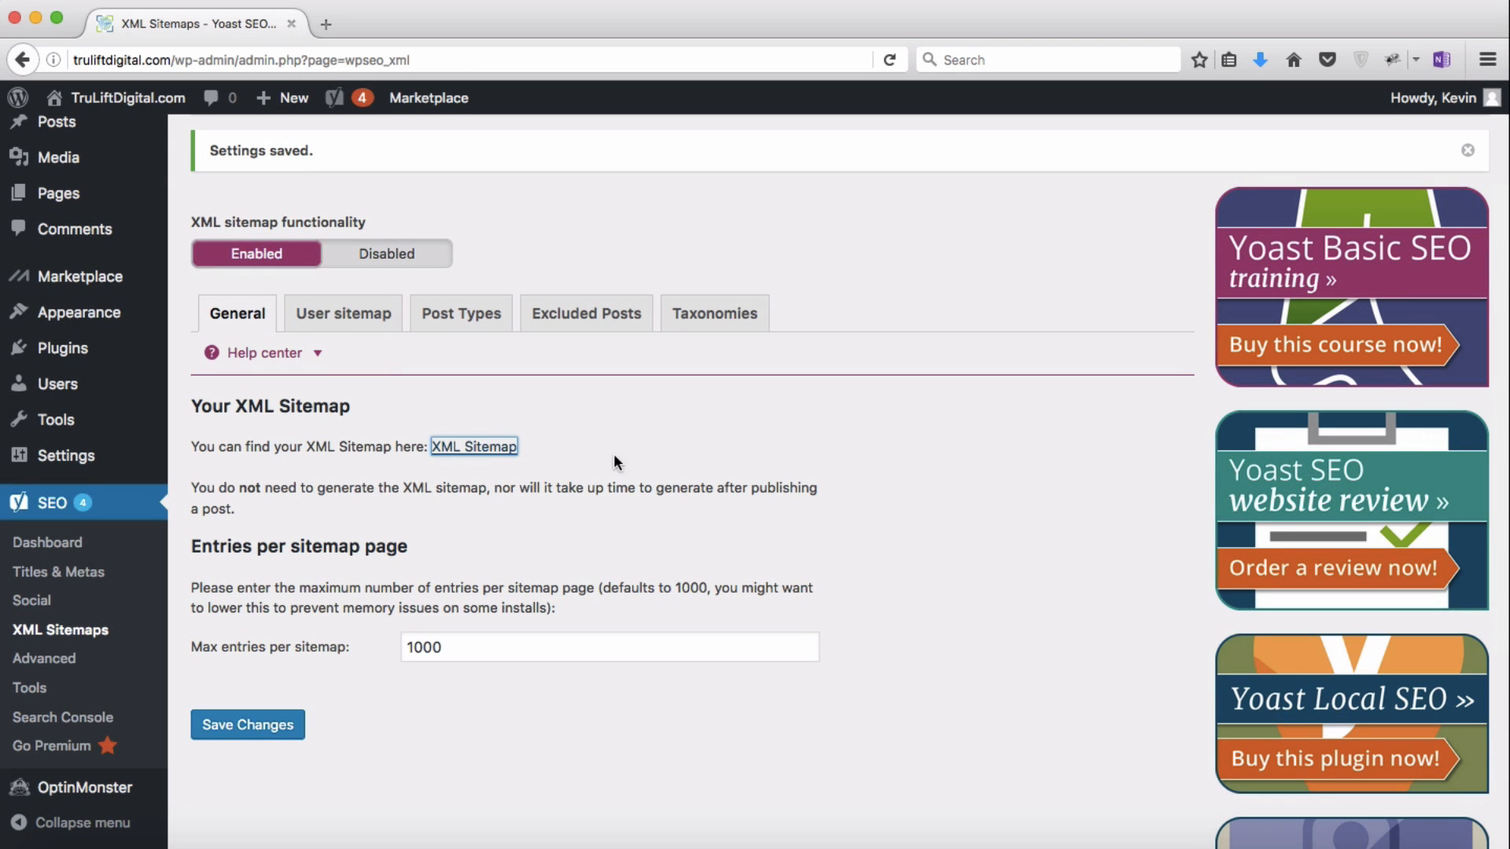
left_click(351, 324)
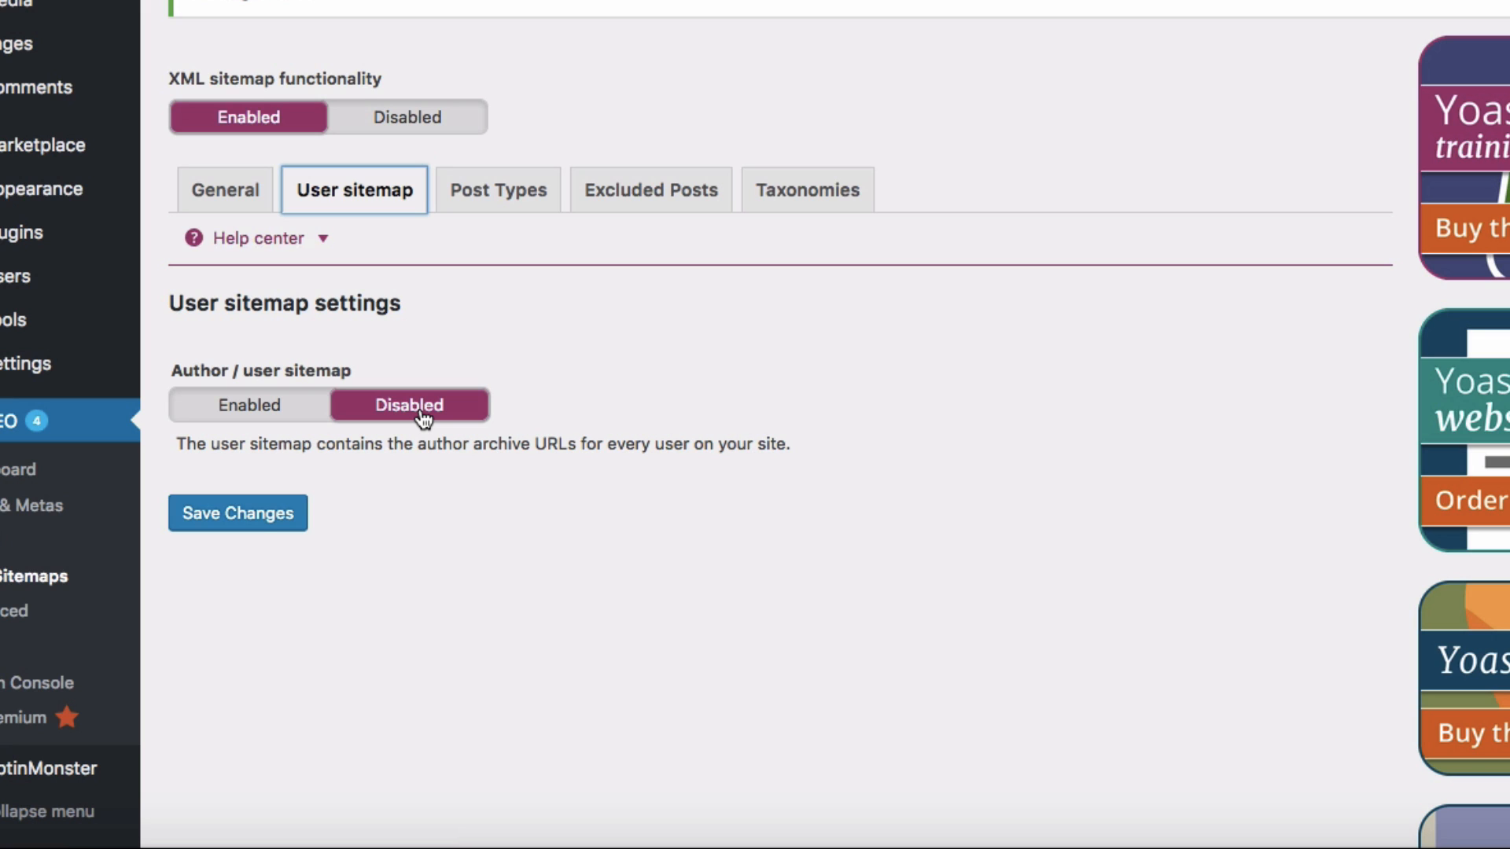
left_click(500, 206)
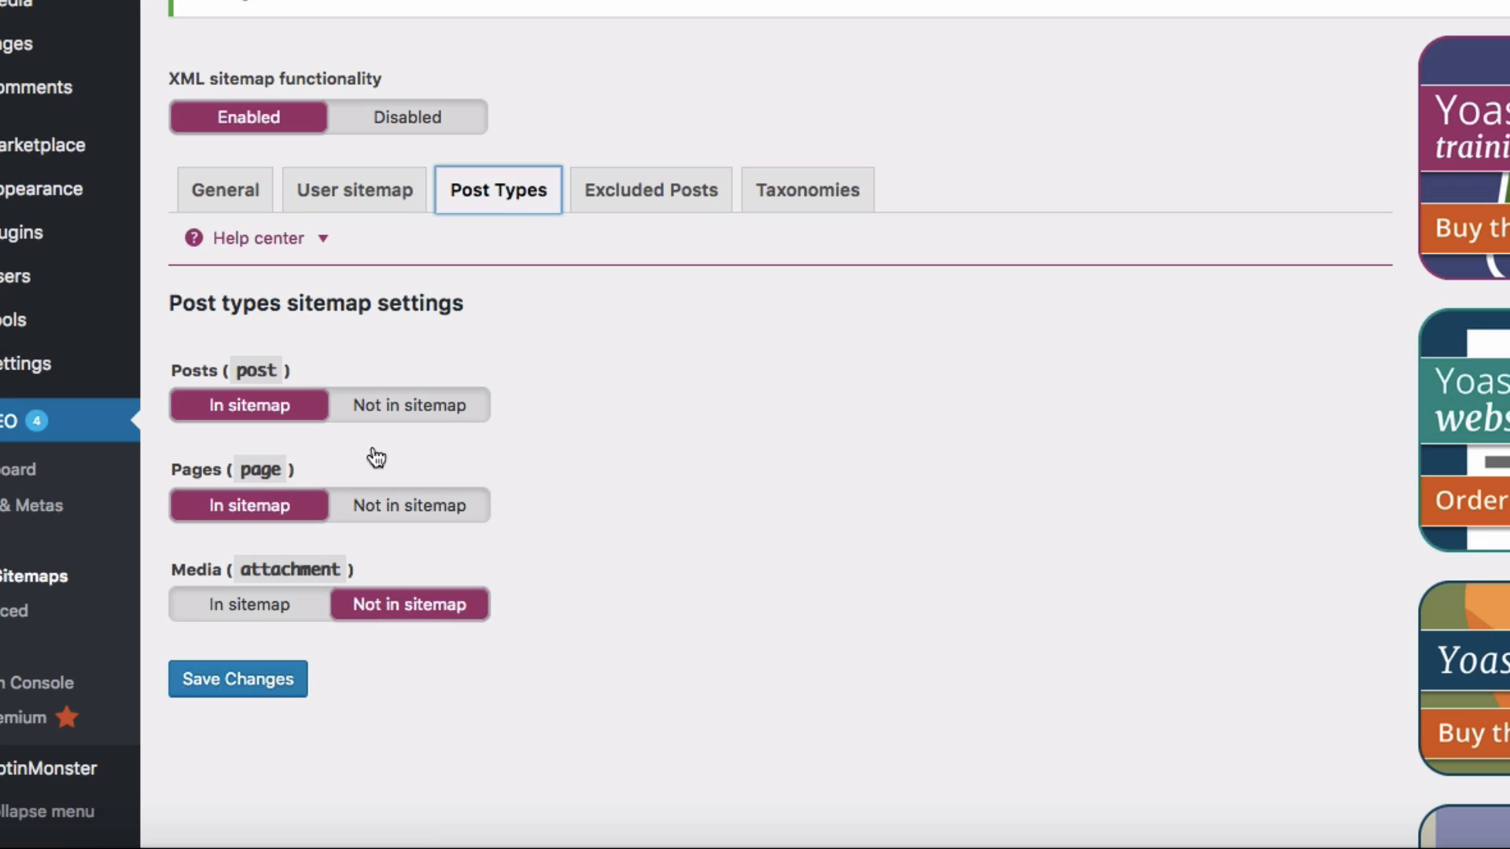
left_click(641, 213)
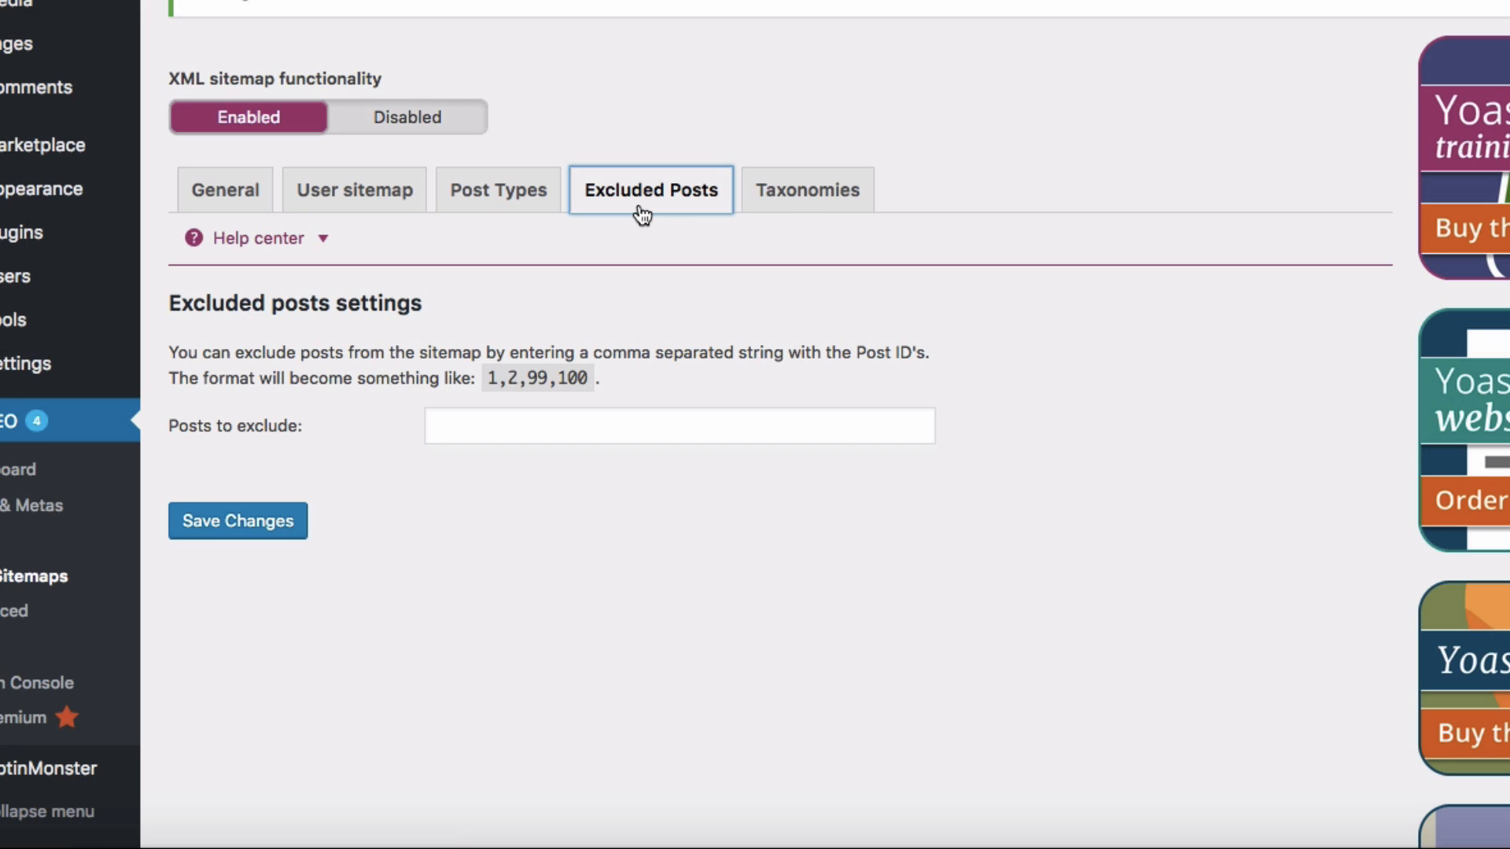
left_click(798, 203)
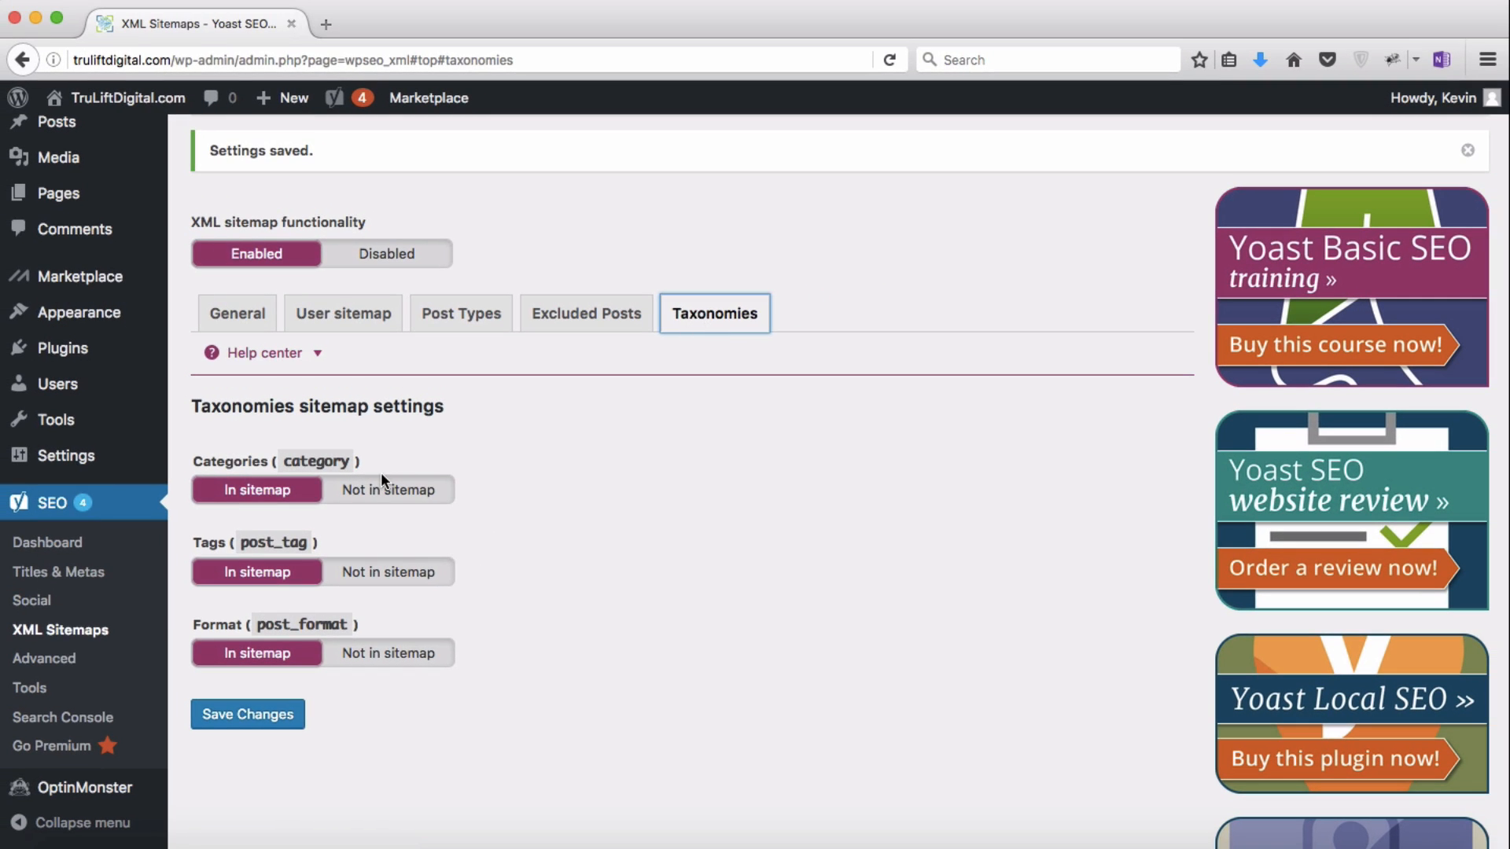
Step: Open the advanced Yoast settings and examine the breadcrumb options by switching breadcrumbs on and back off
left_click(49, 659)
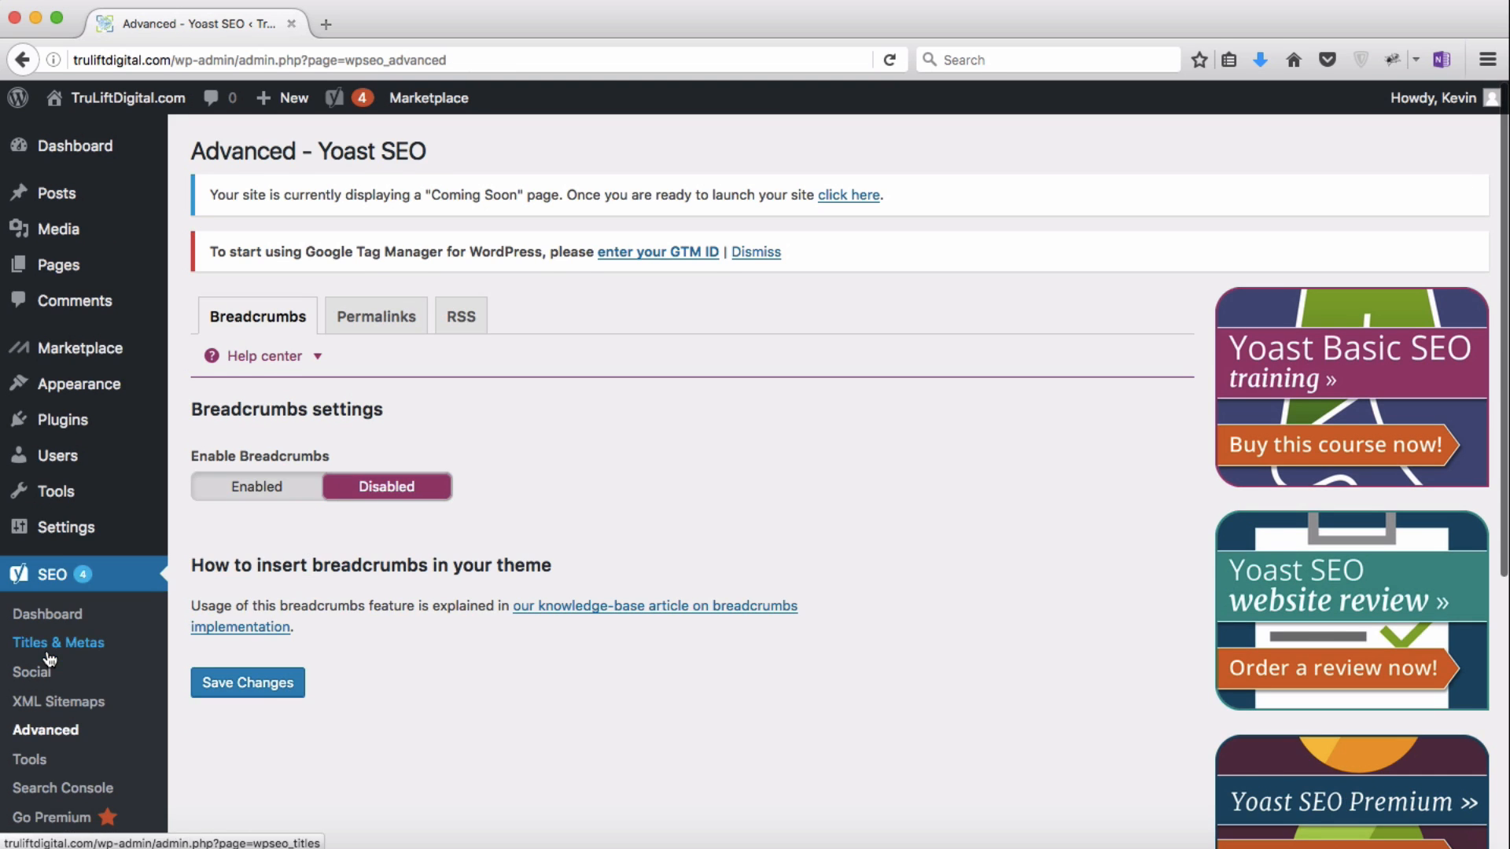
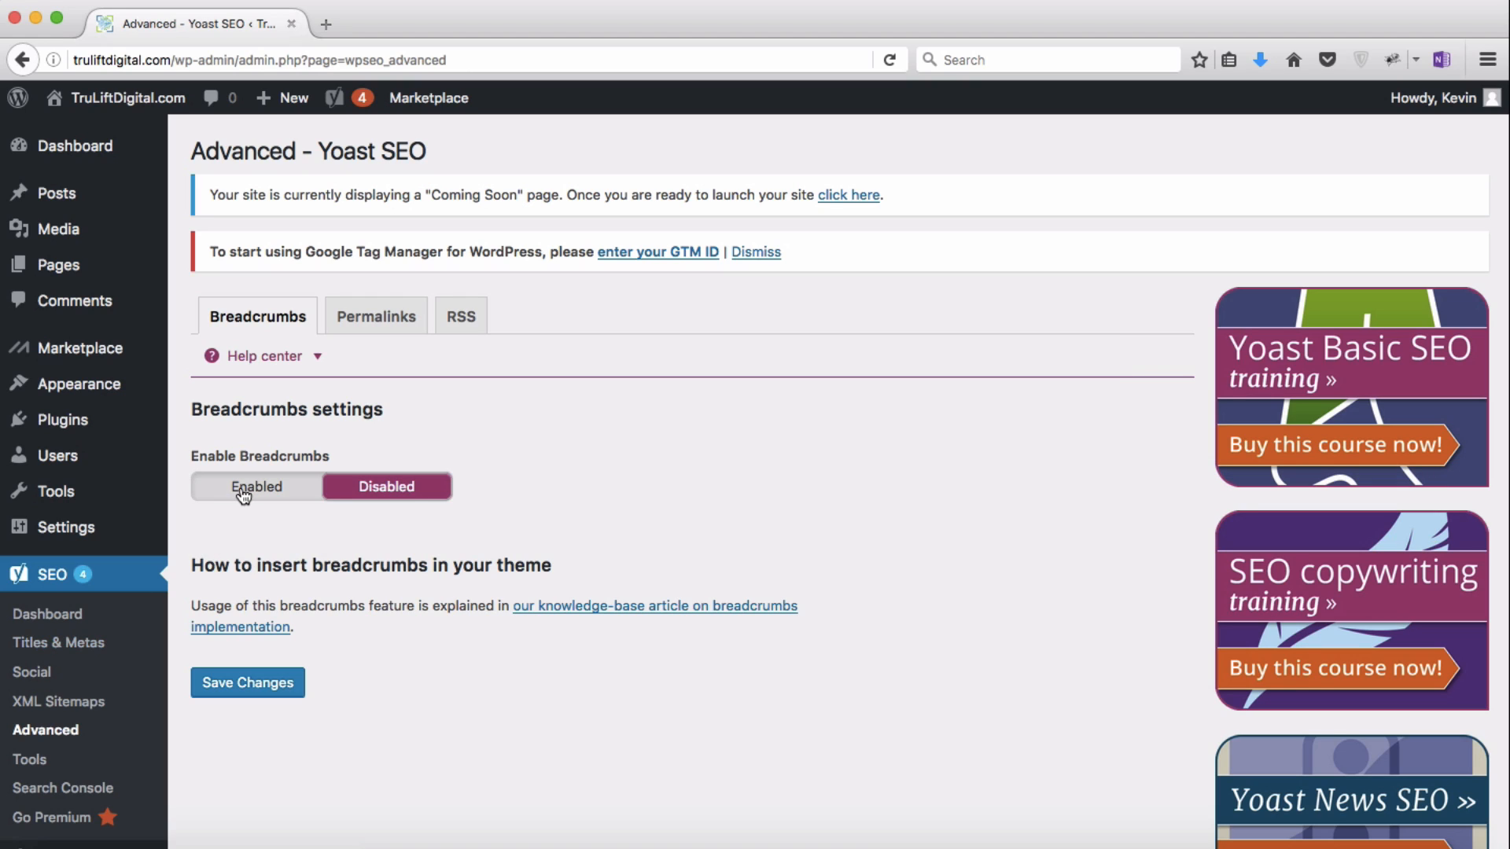
left_click(239, 488)
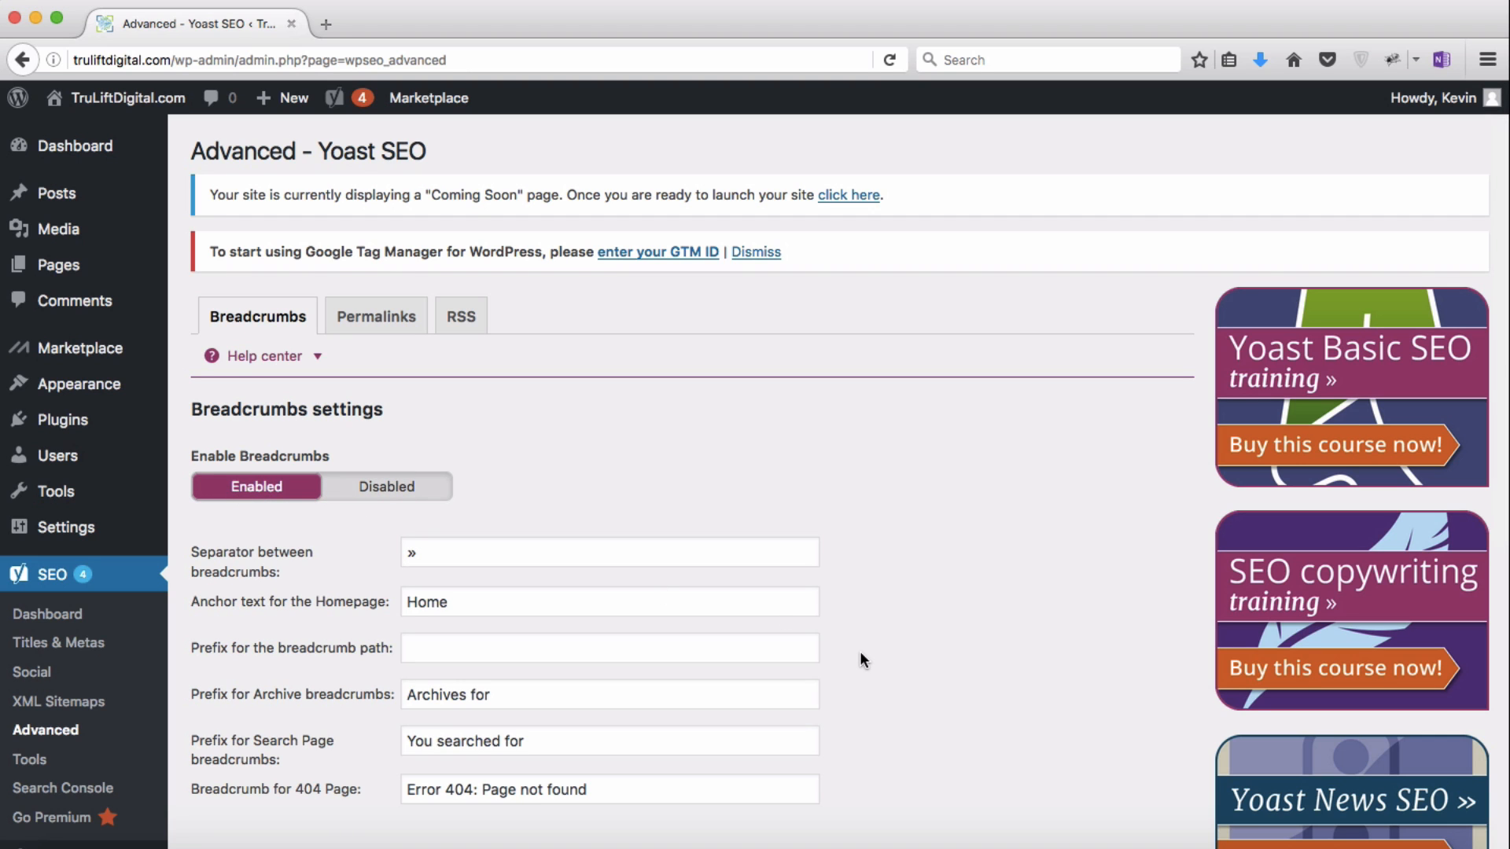
scroll(861, 654, "down", 3)
scroll(860, 654, "down", 1)
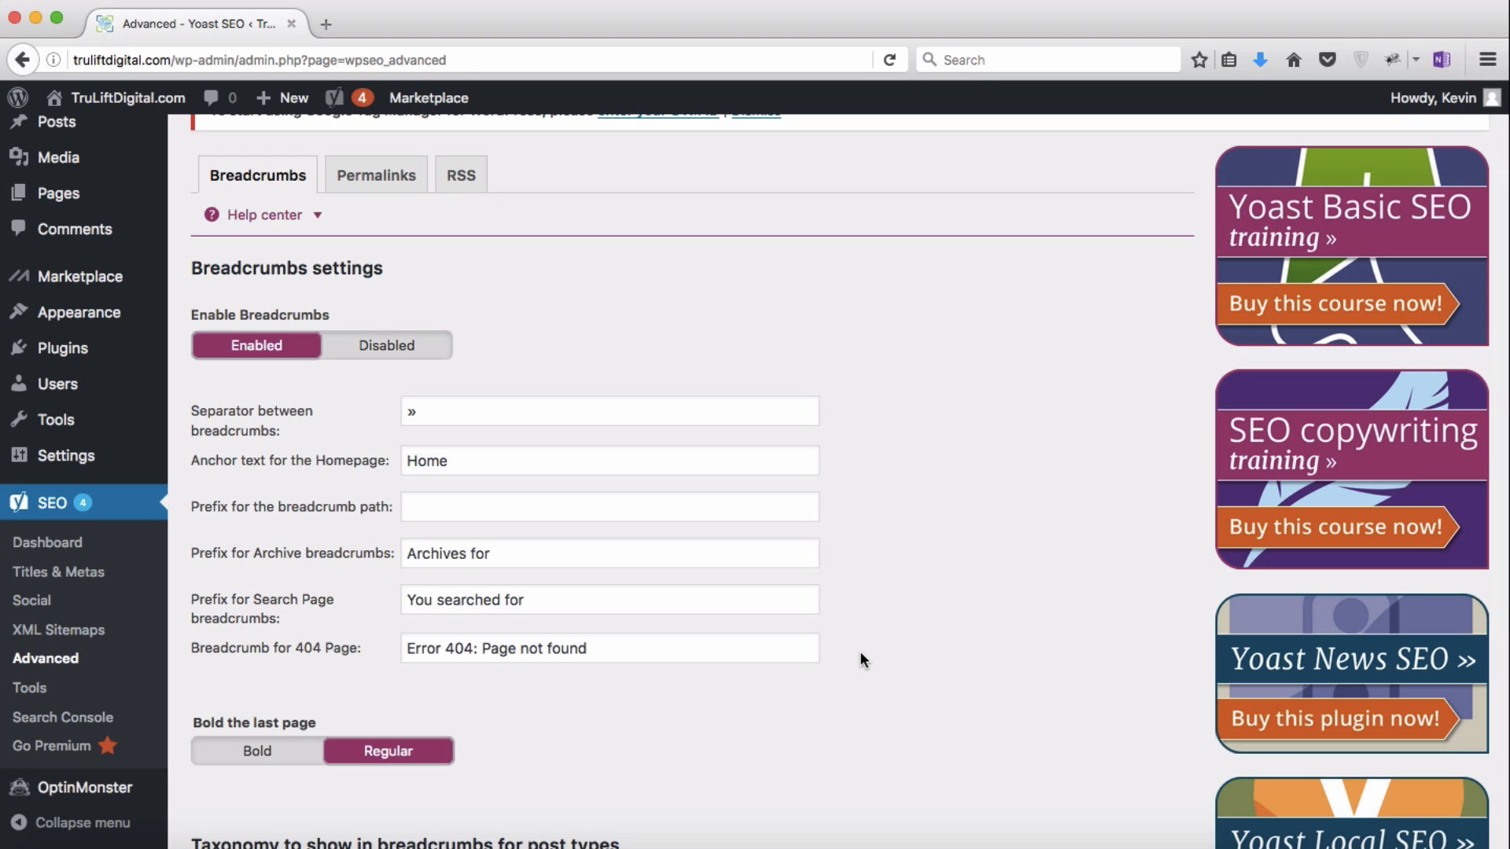
left_click(393, 349)
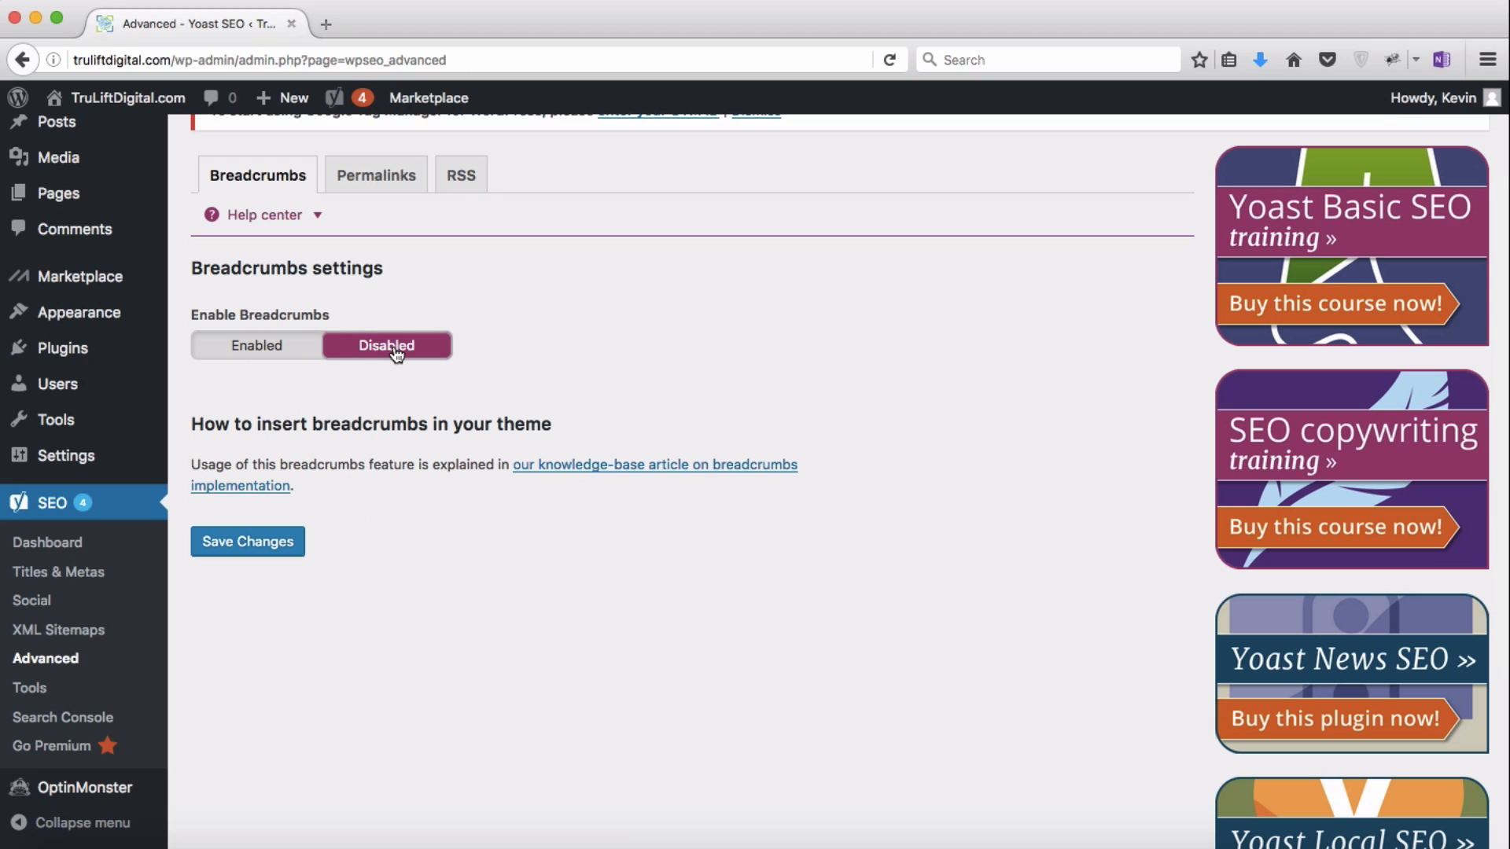
Step: In the permalink settings, remove the category base from category URLs and redirect attachment URLs to the parent post URL
left_click(377, 175)
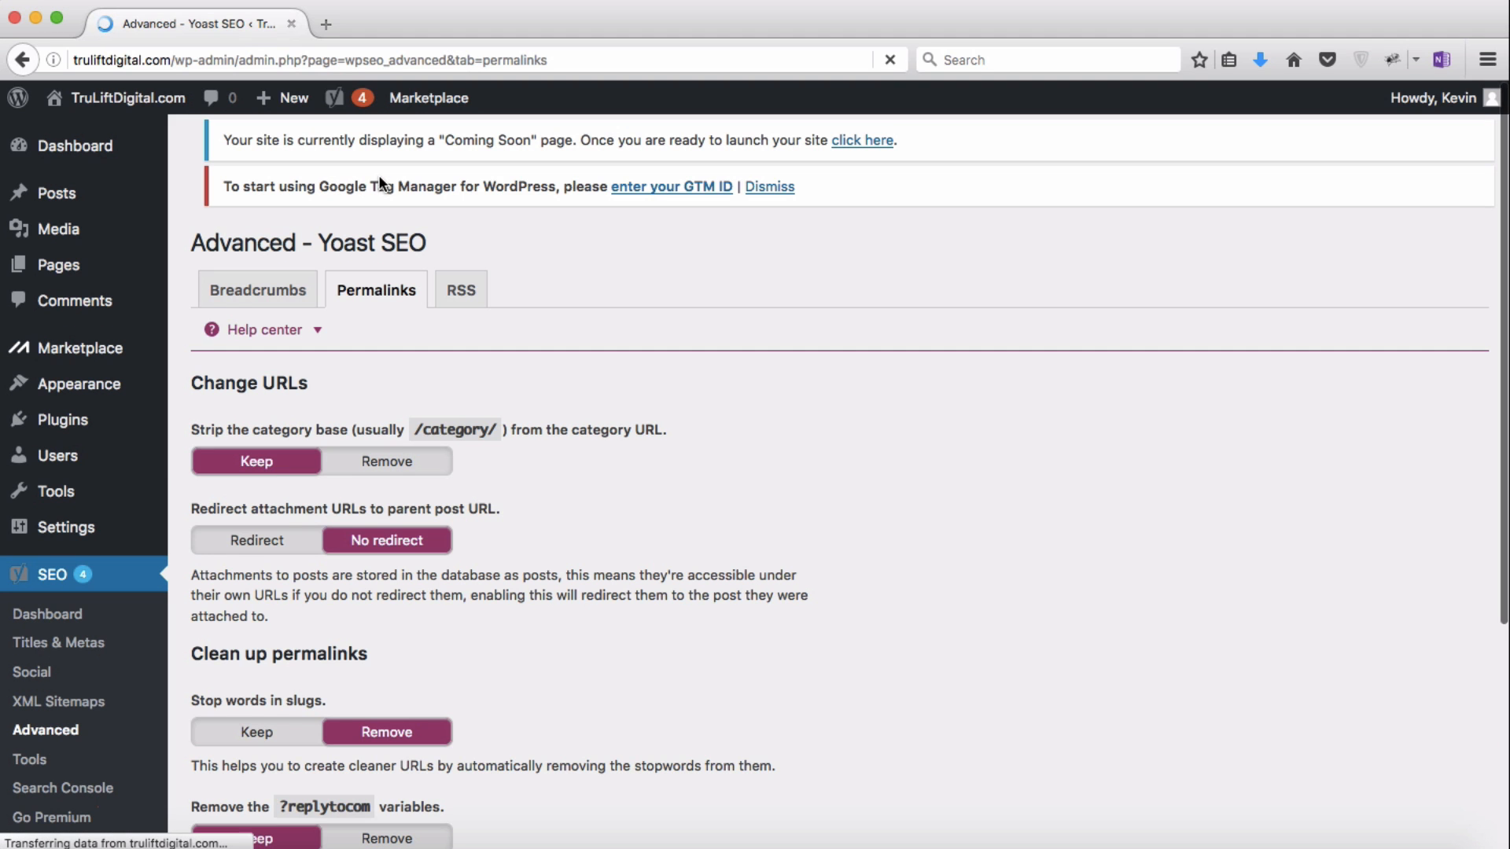
scroll(940, 501, "down", 3)
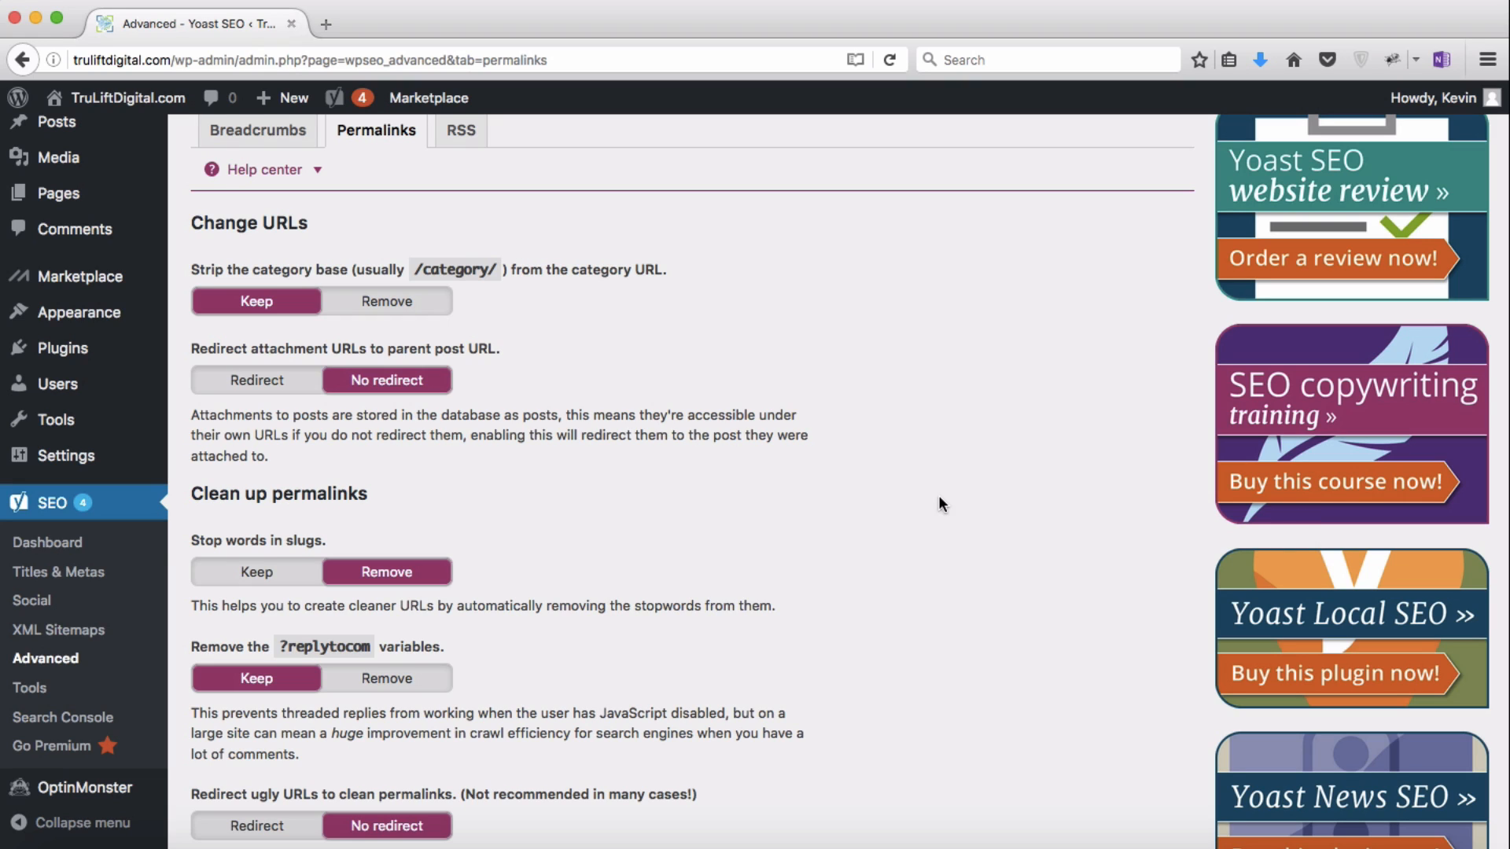
left_click(417, 311)
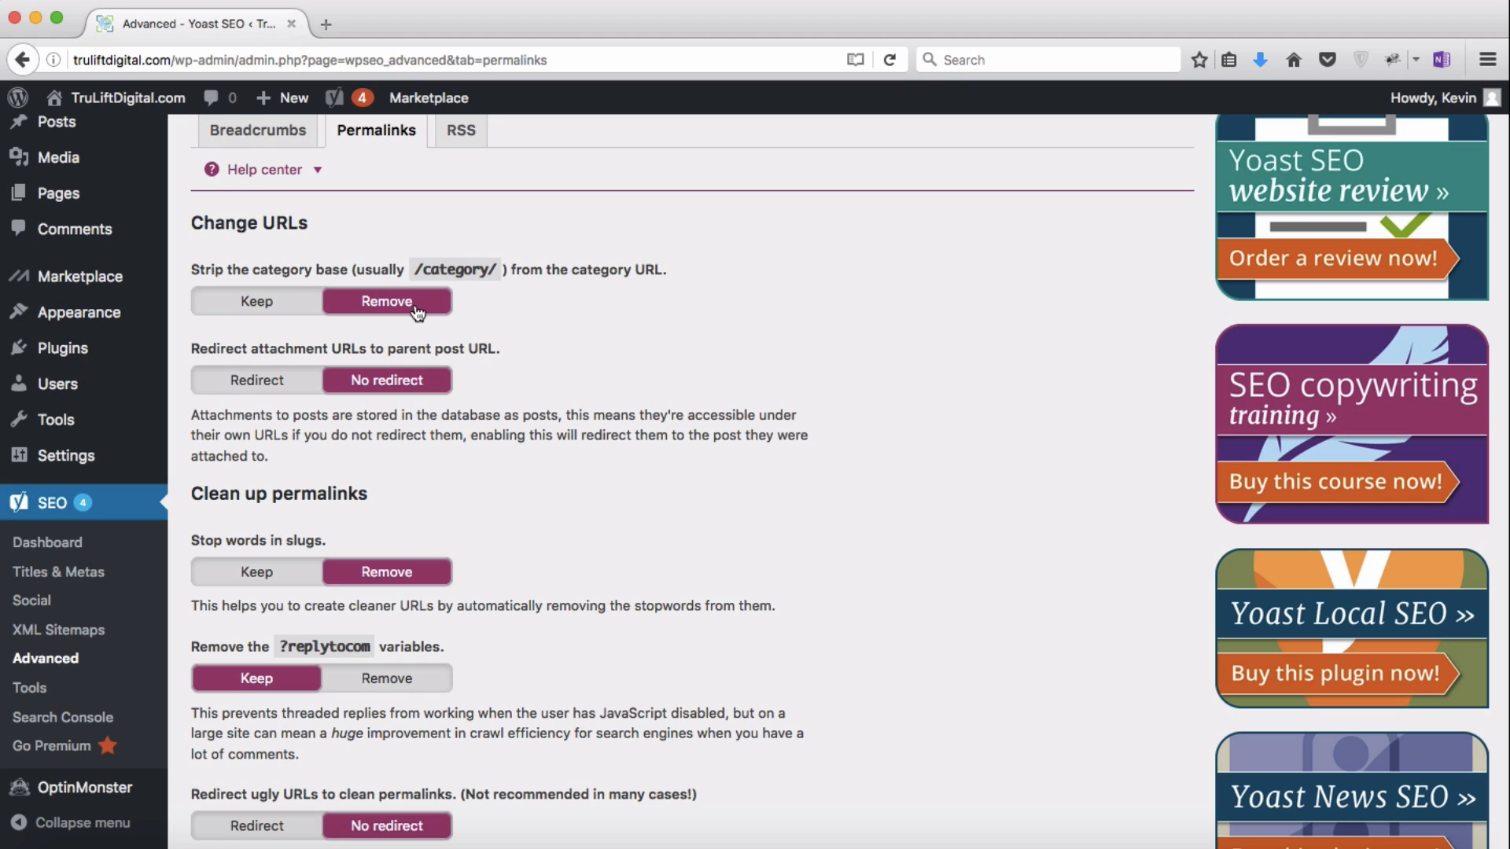
left_click(289, 385)
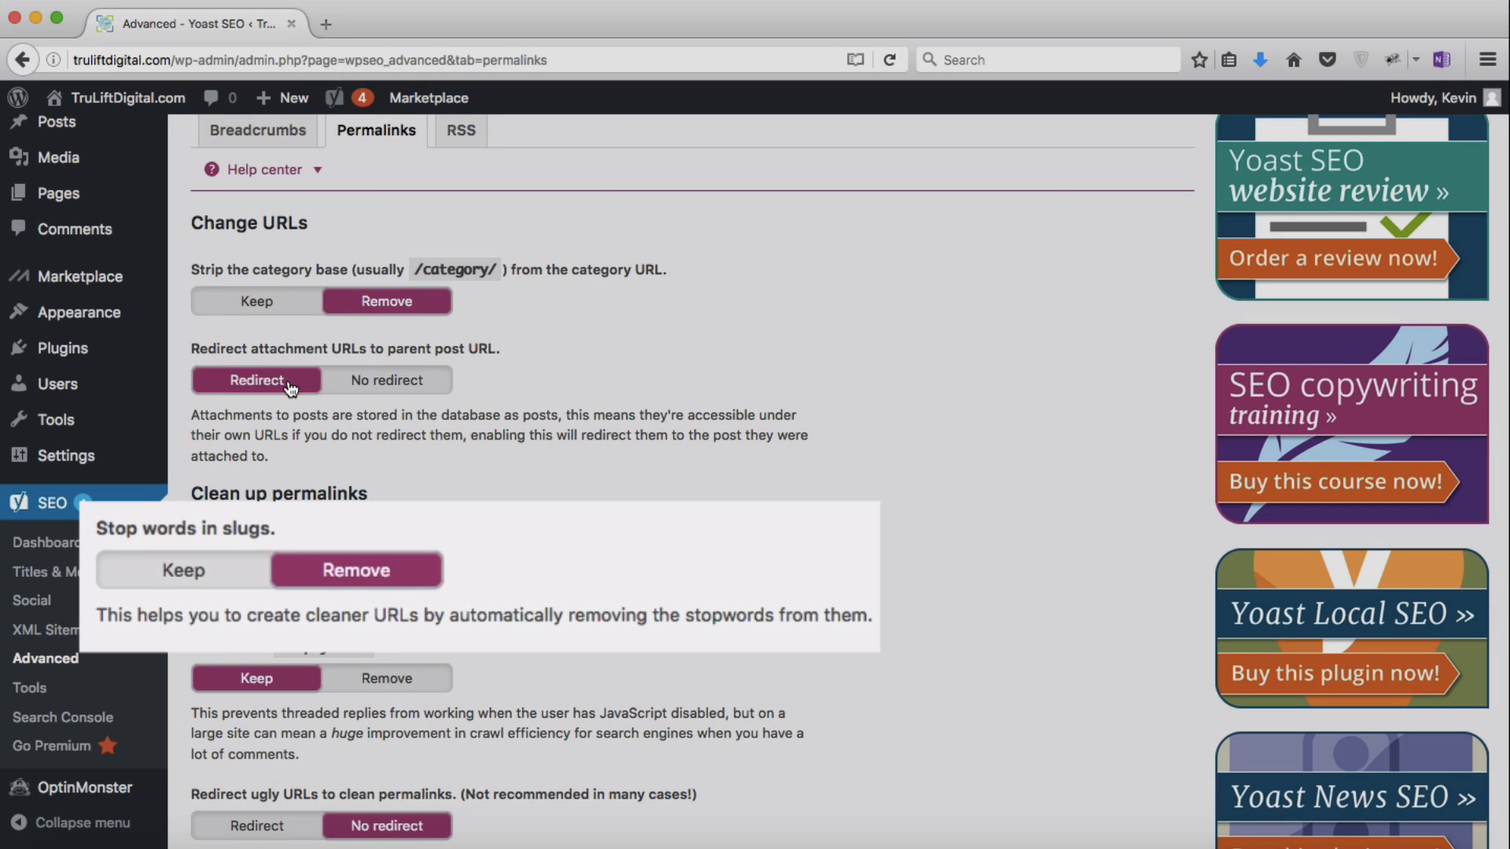
Step: Keep stop words in slugs, remove the ?replytocom variables, and save the permalink settings
scroll(856, 549, "down", 5)
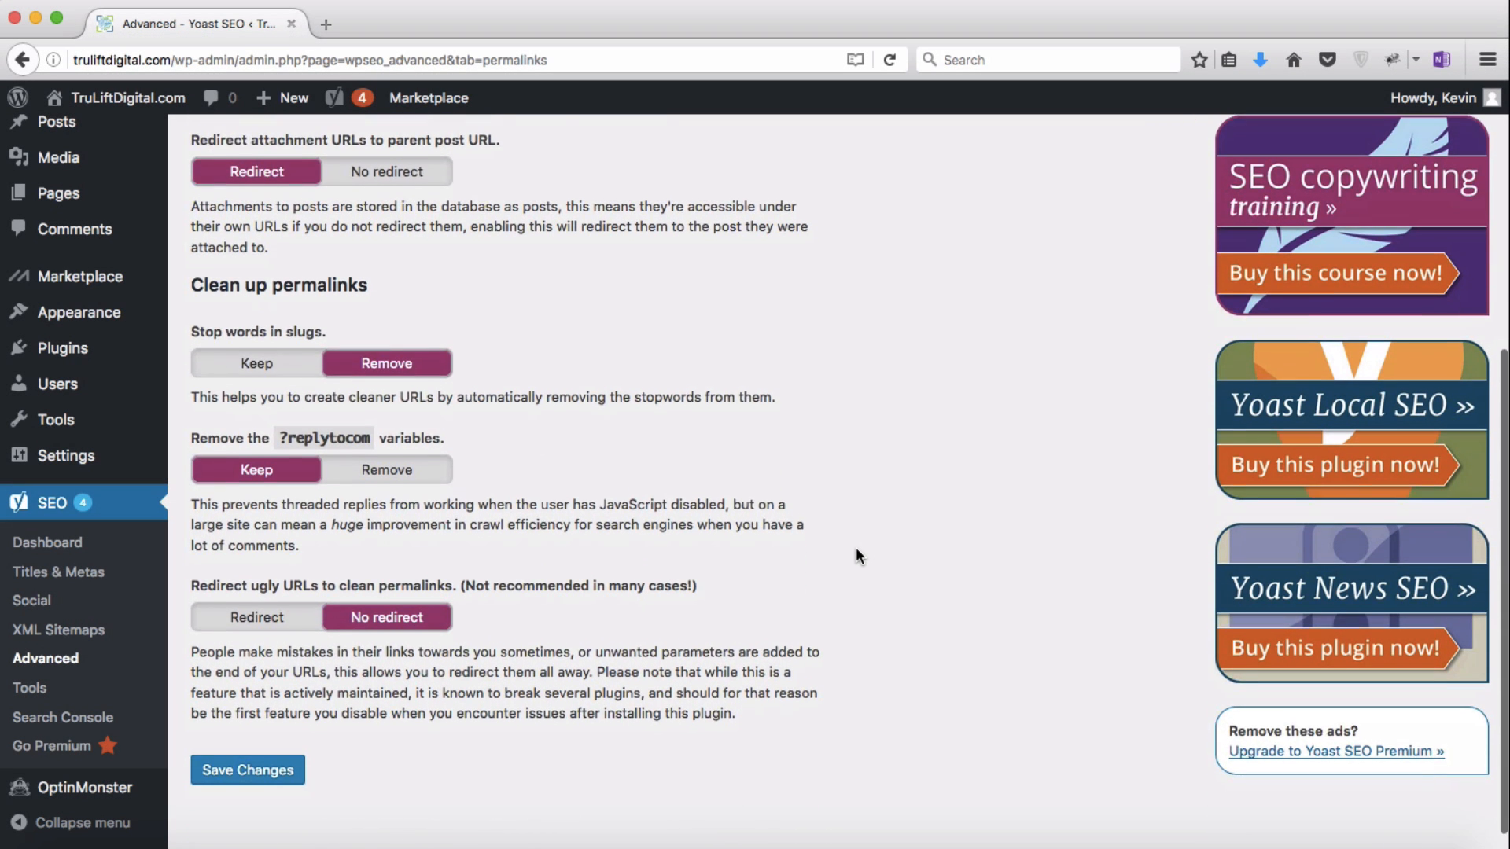
scroll(856, 549, "down", 1)
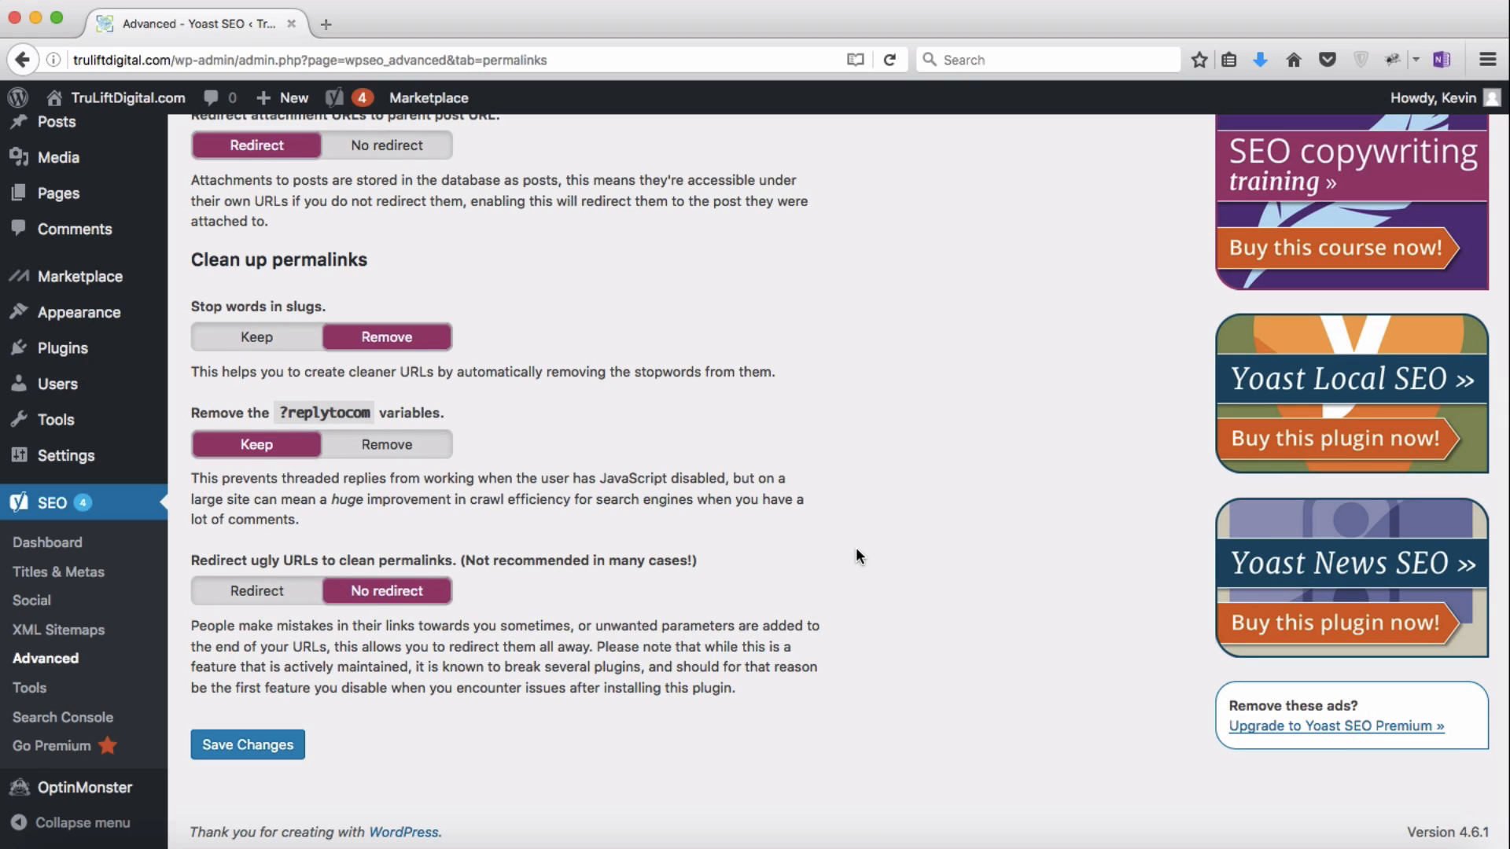
left_click(250, 339)
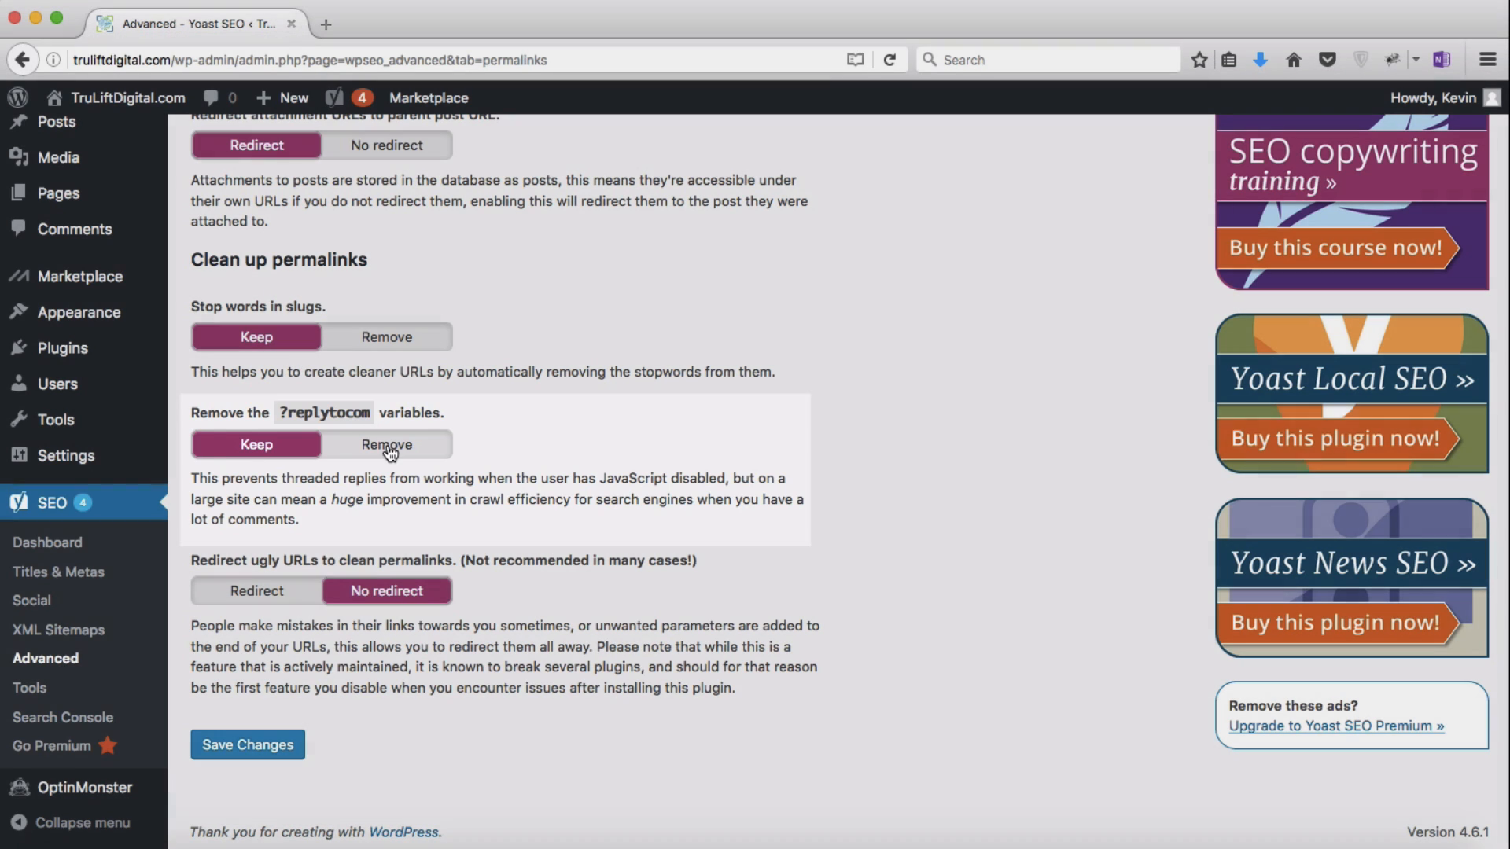
left_click(387, 446)
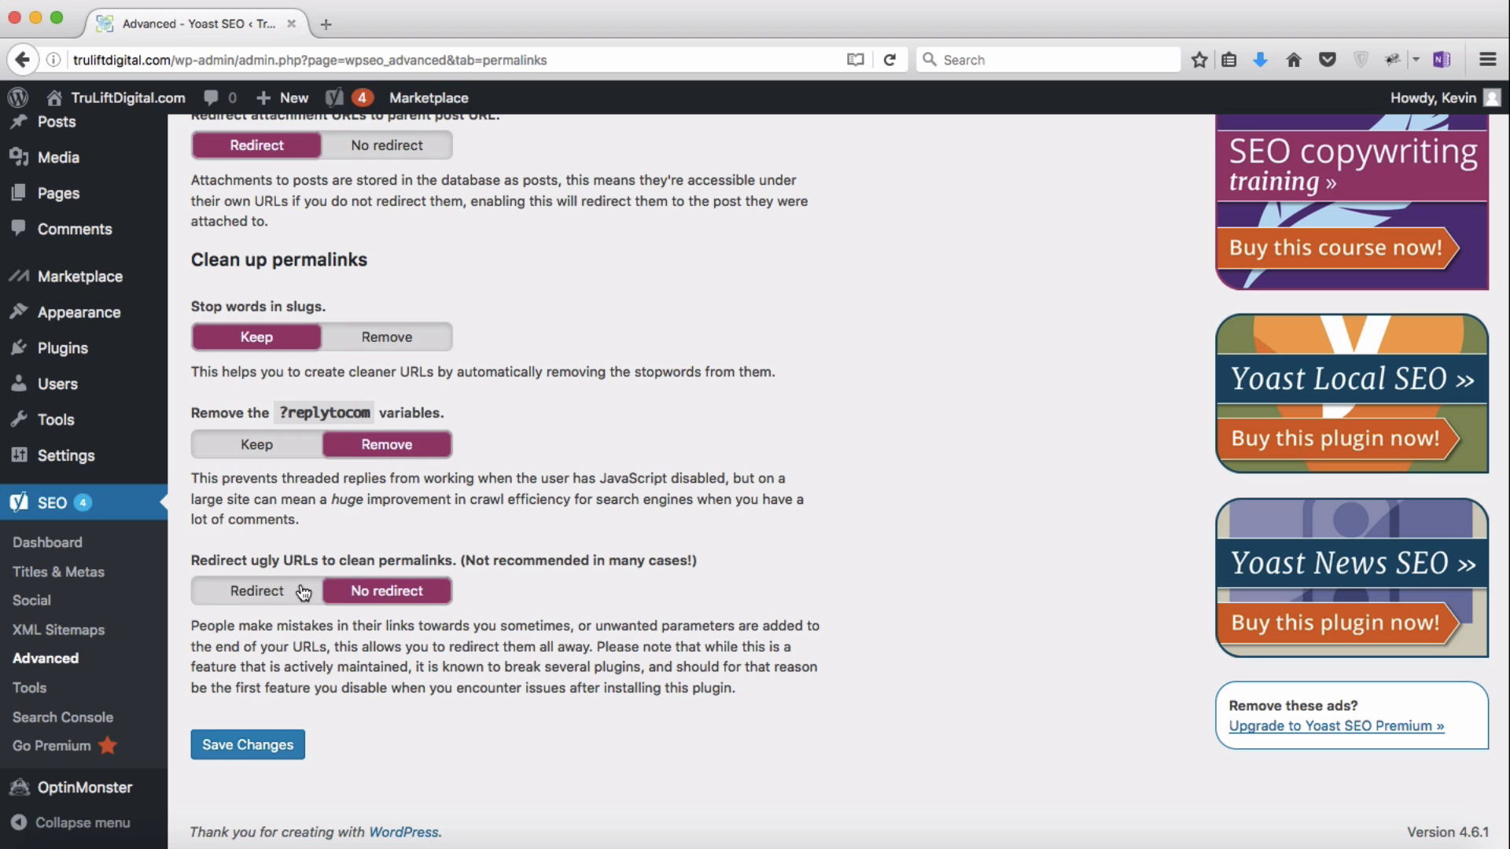
left_click(241, 745)
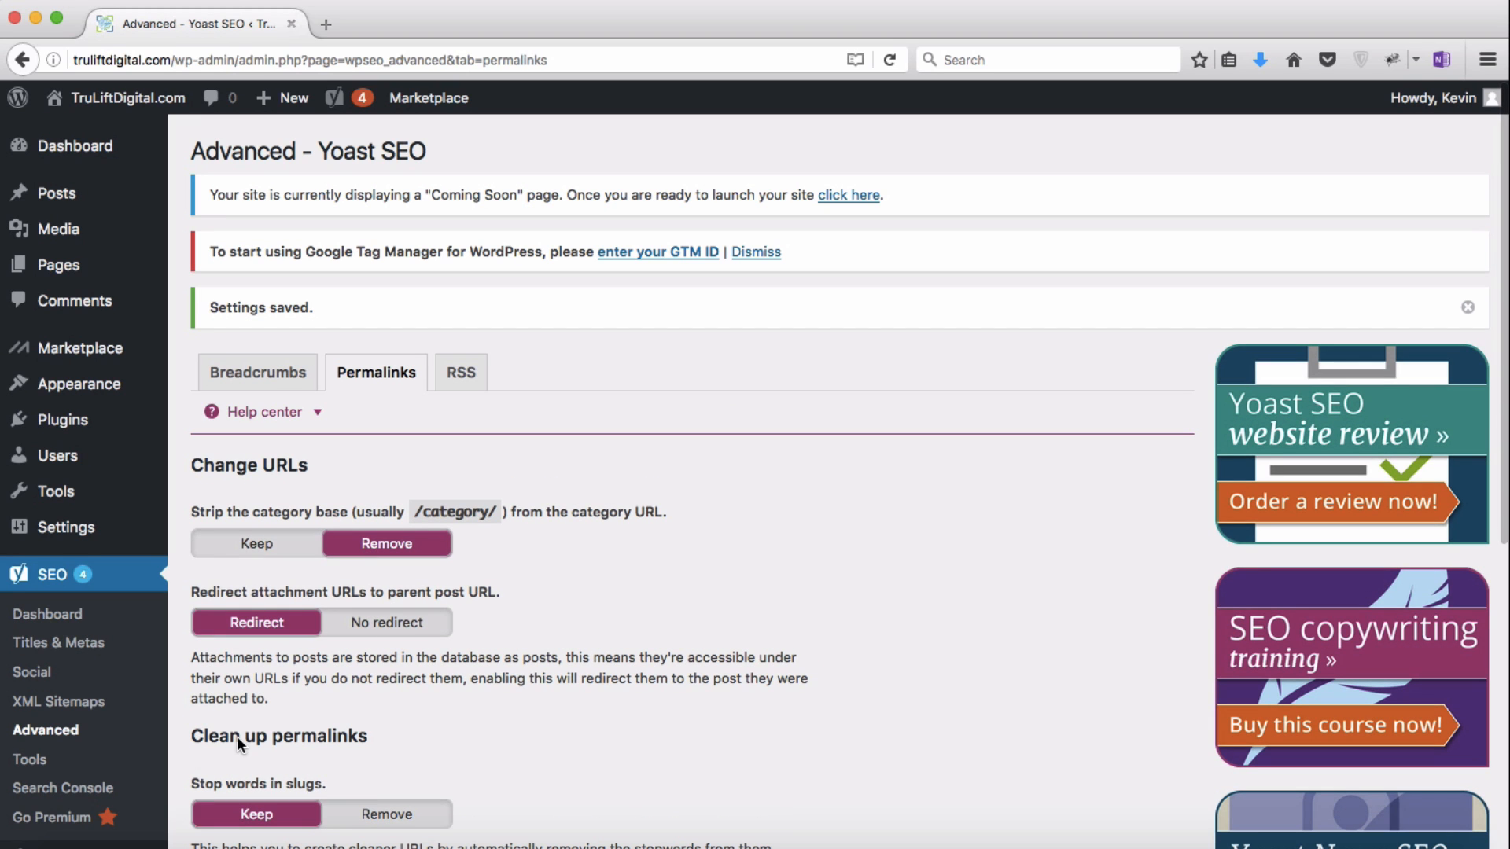
Step: Review the advanced RSS feed settings and the list of built-in Yoast SEO tools
left_click(462, 376)
scroll(945, 536, "down", 3)
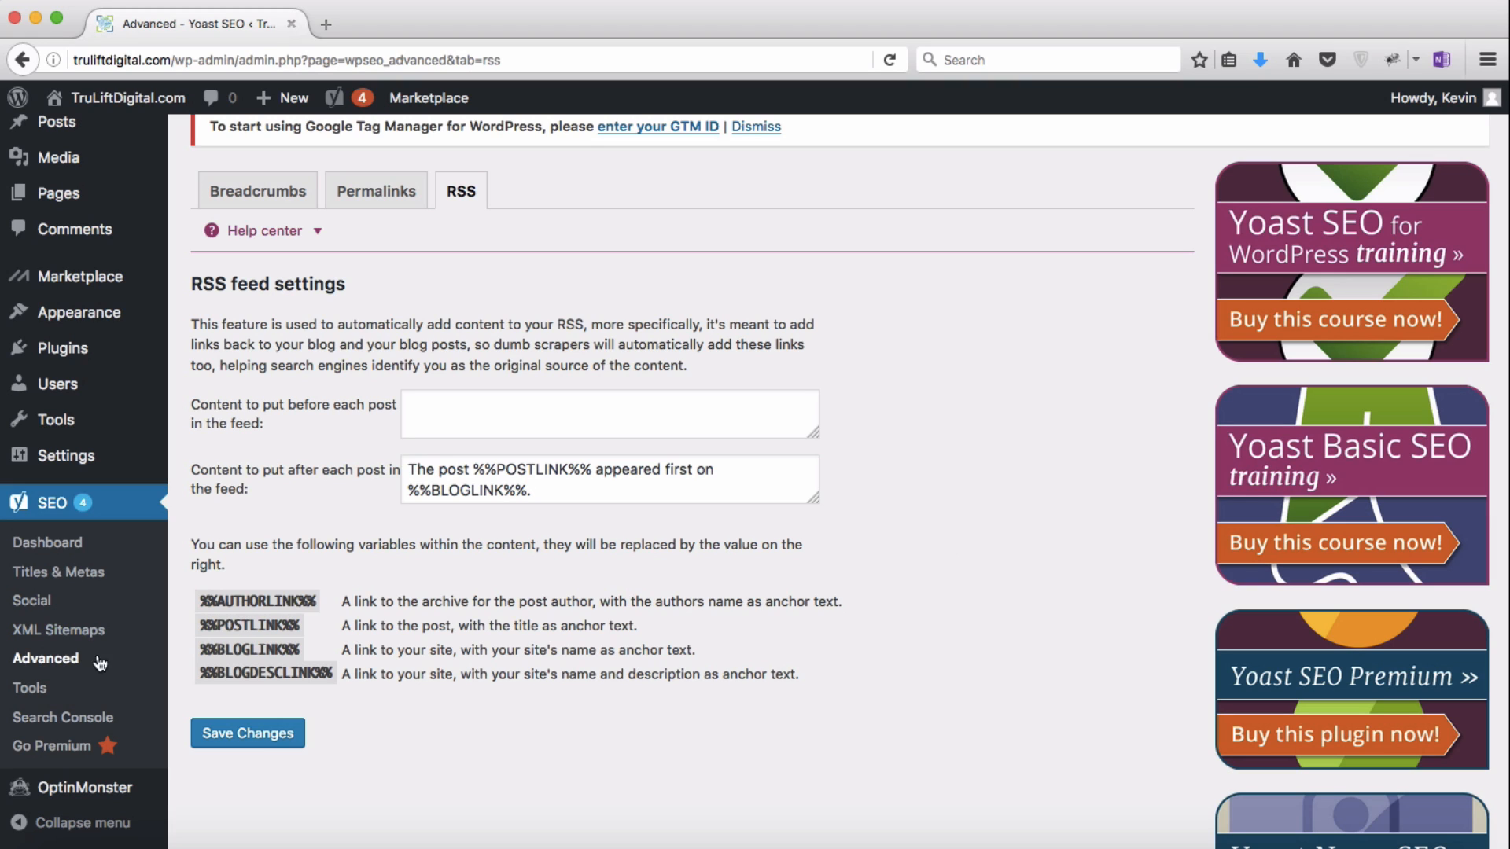
left_click(37, 689)
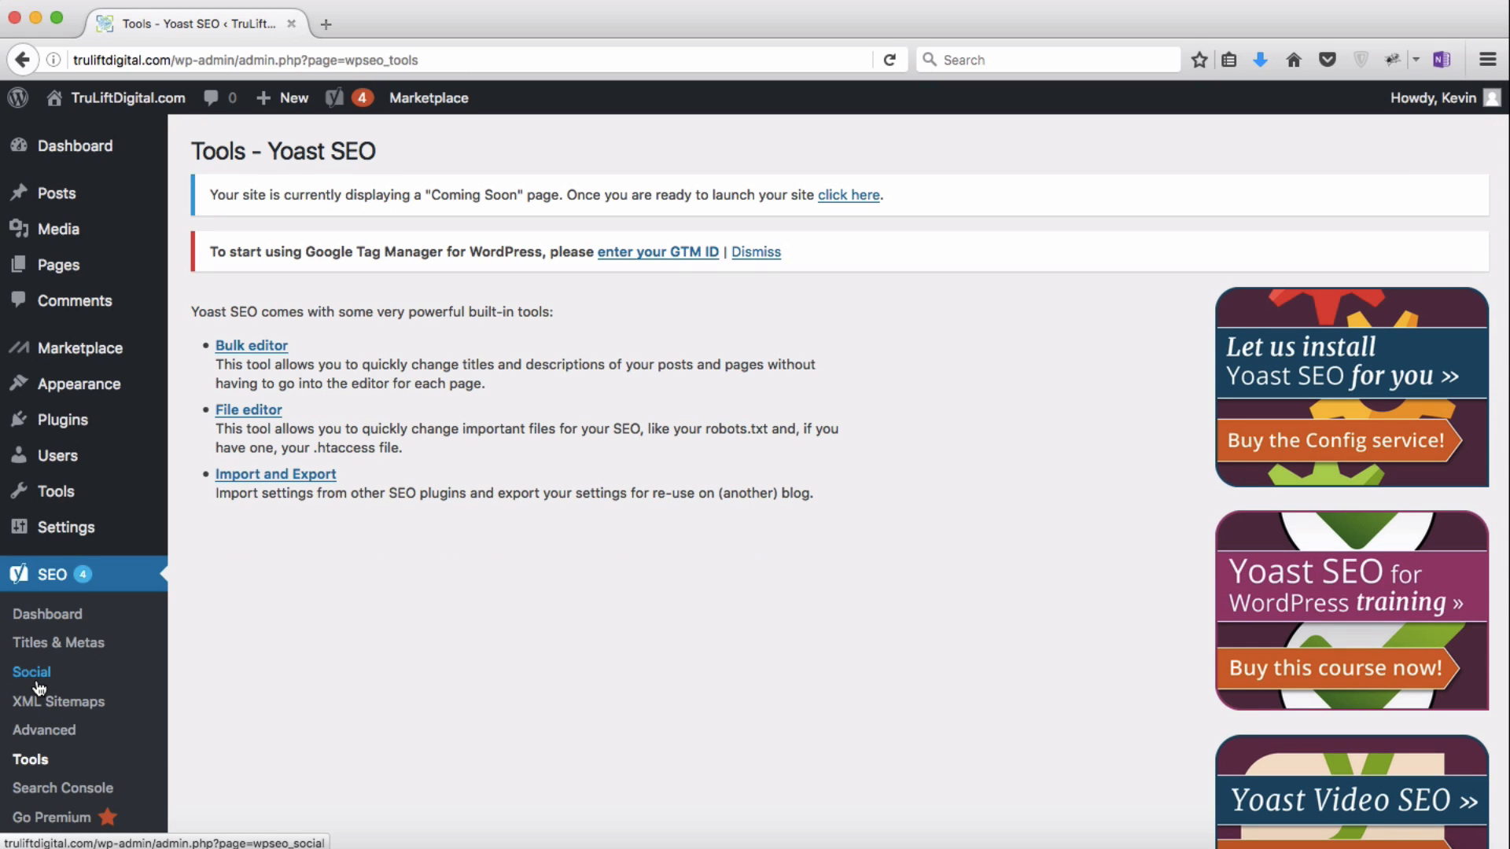
Step: Review the Search Console authorization settings and the Yoast SEO Premium page with its Video, News and Local SEO extensions
left_click(45, 796)
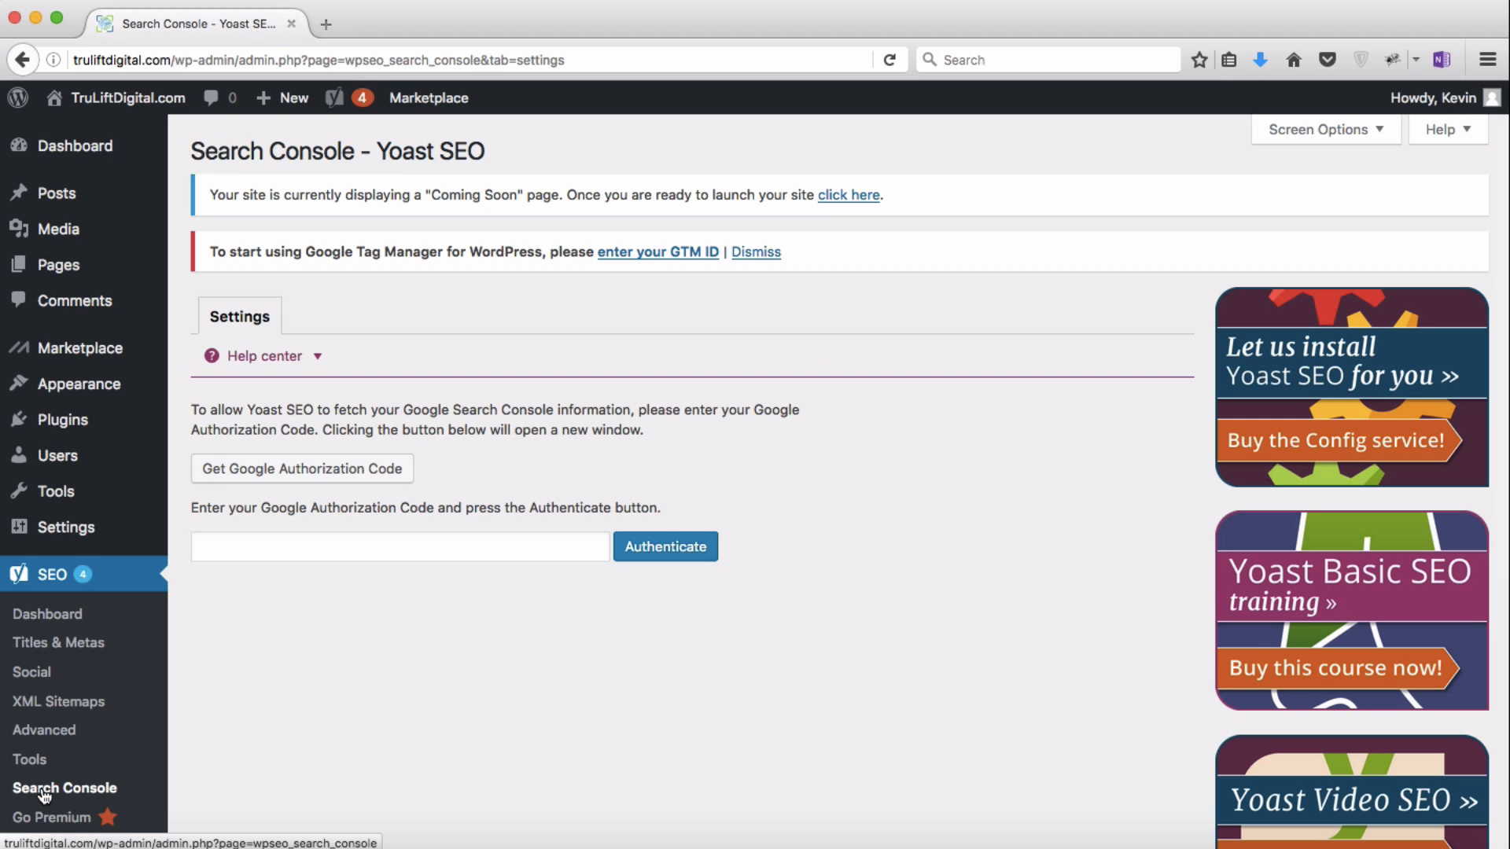
left_click(260, 541)
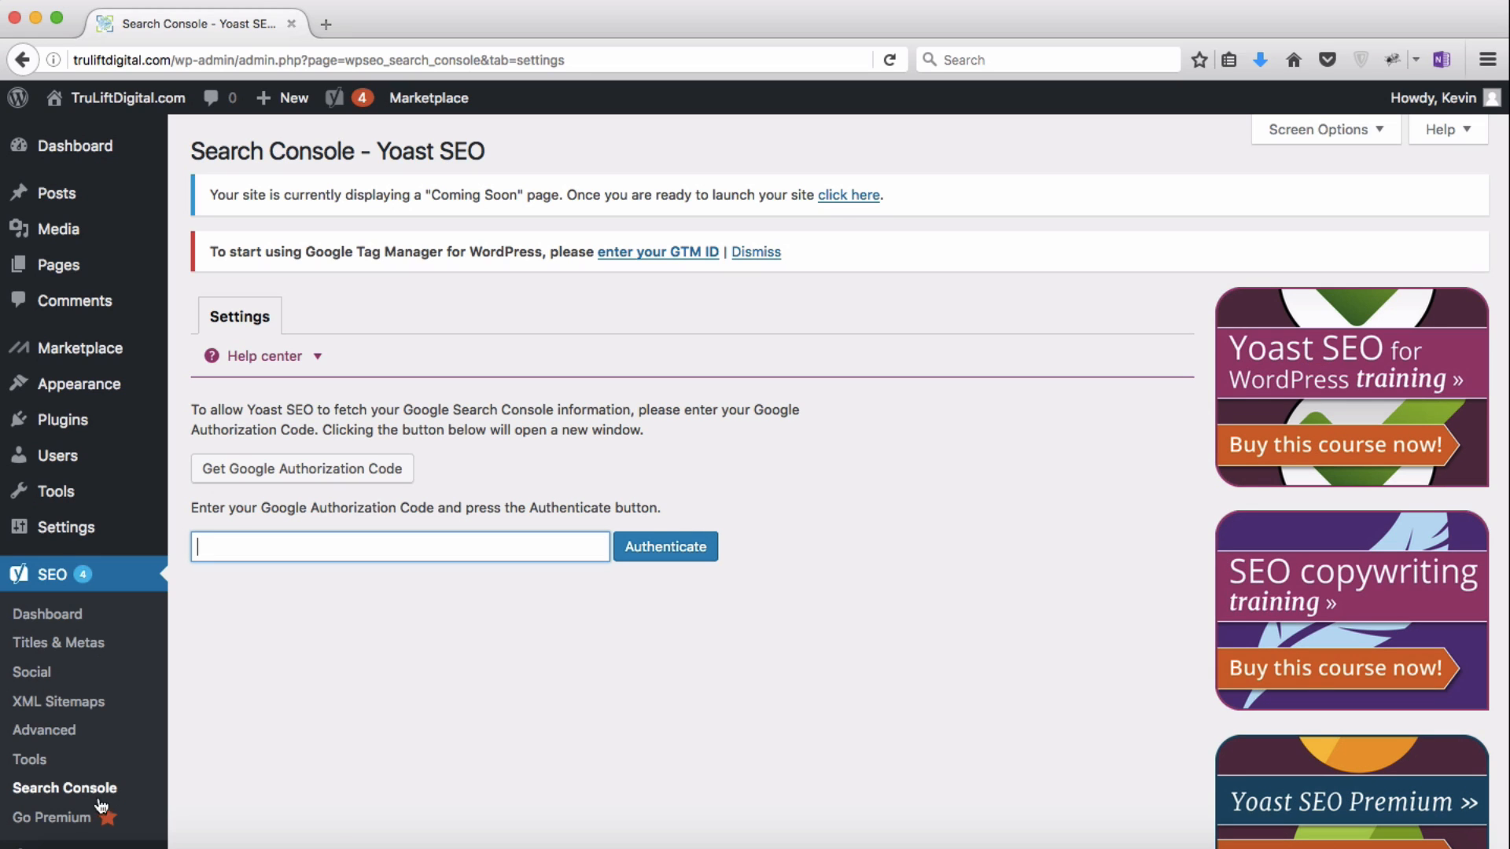
left_click(68, 818)
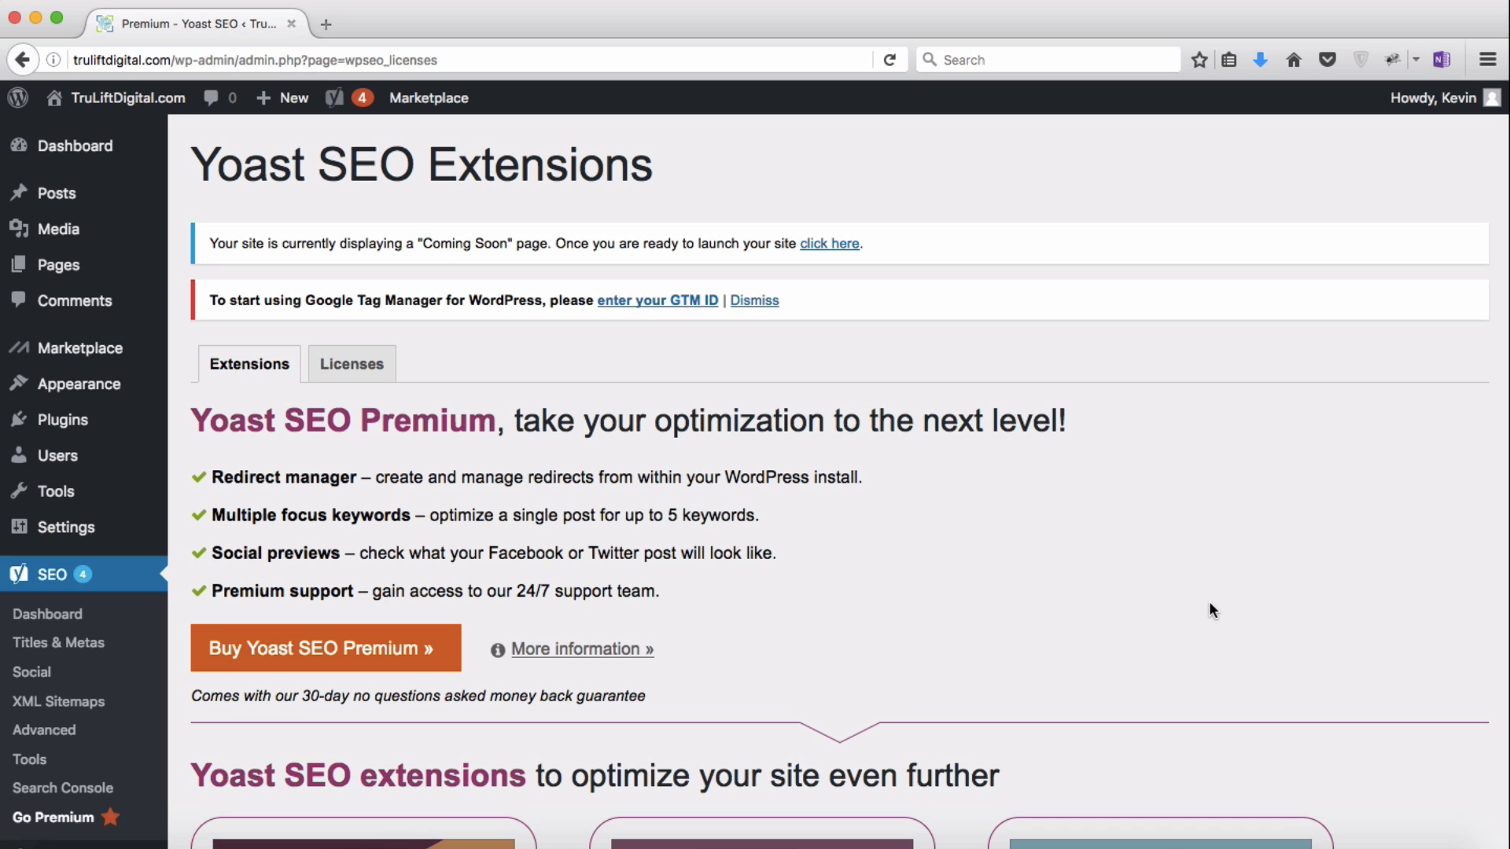
scroll(1211, 609, "down", 10)
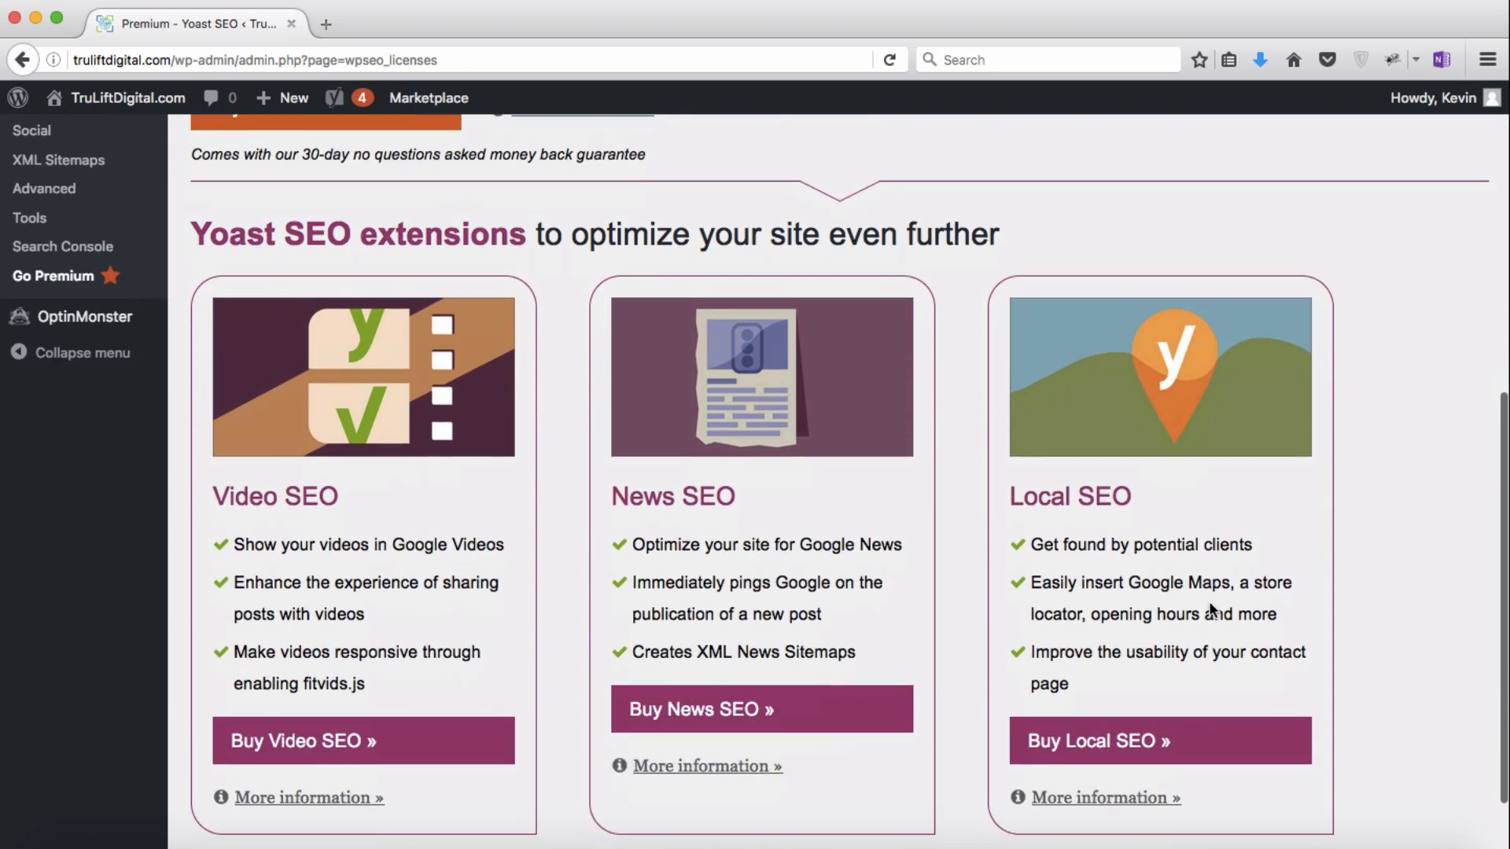
scroll(1209, 600, "down", 1)
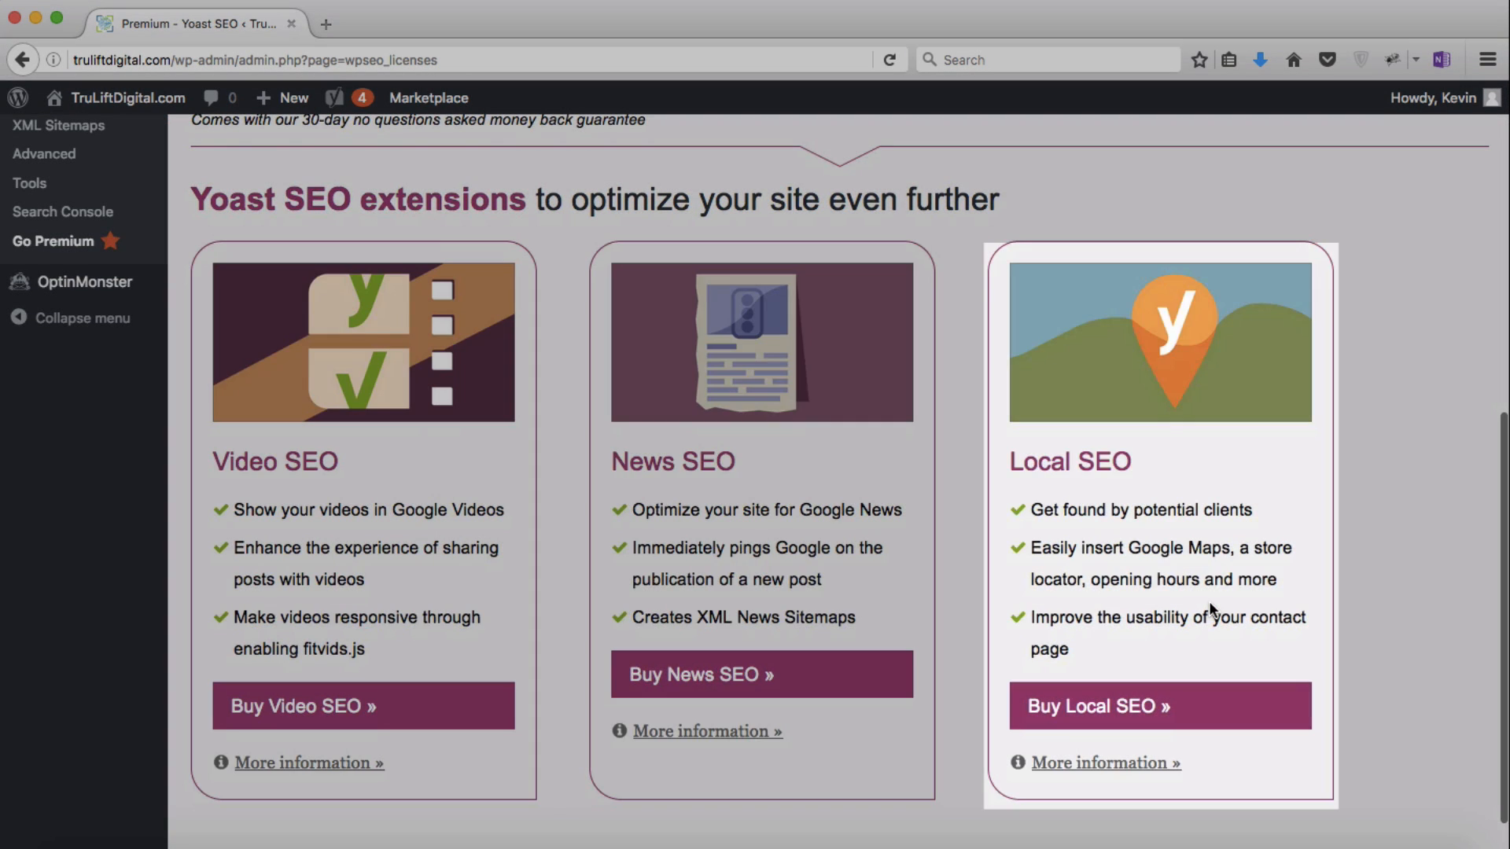